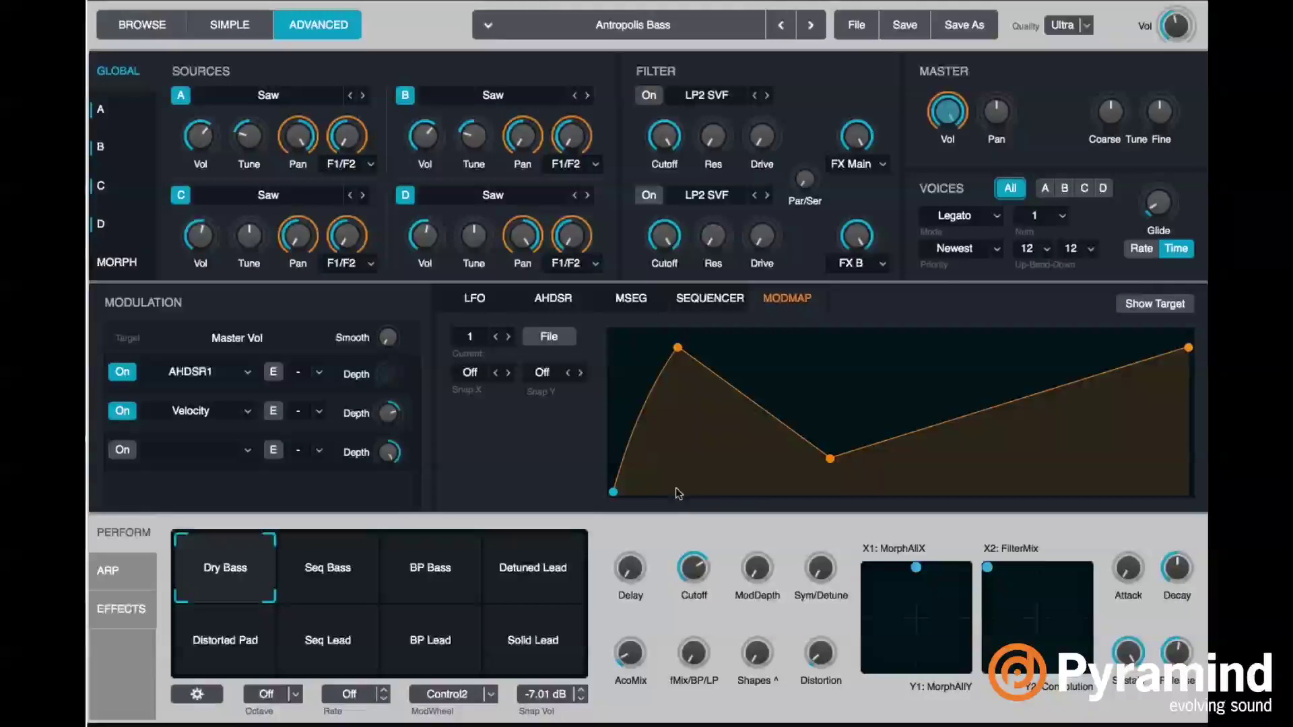
- Lower Filter 1's cutoff and add Perform Control1 as its modulation source
{"action": "mouse_move", "coordinate": [310, 256]}
{"action": "mouse_move", "coordinate": [675, 160]}
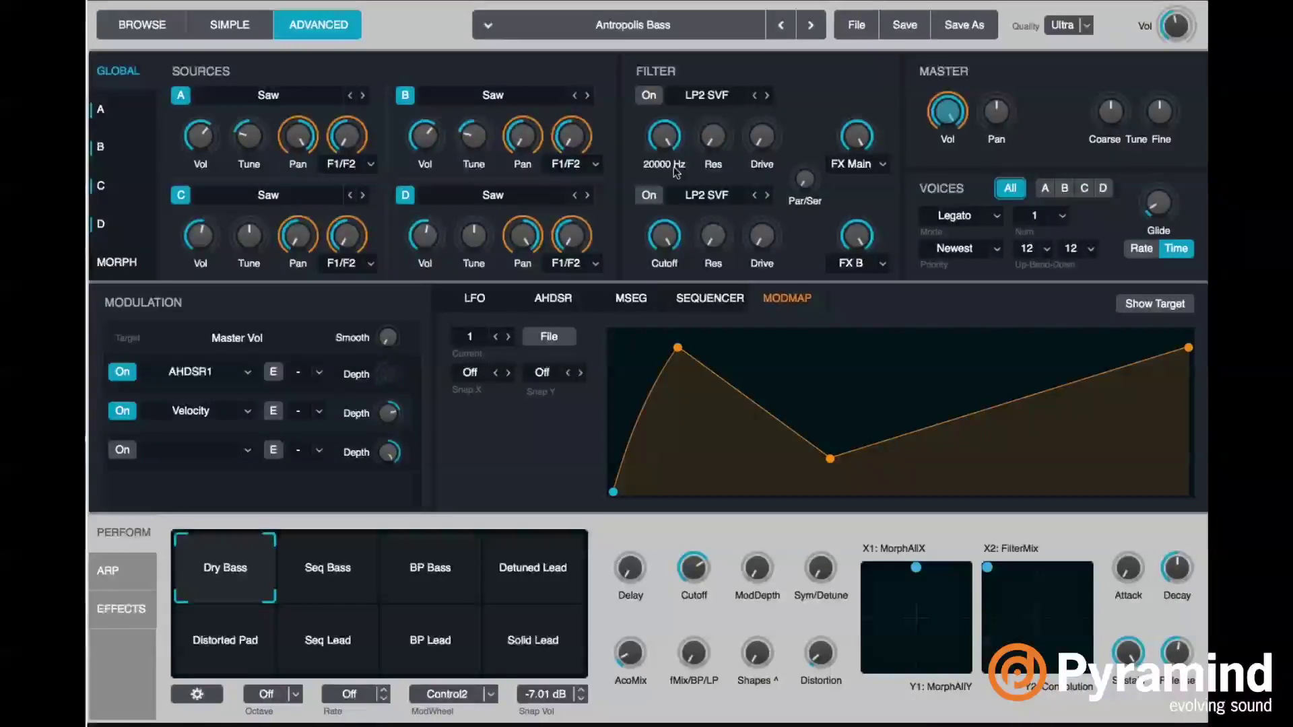
{"action": "left_click", "coordinate": [671, 144]}
{"action": "right_click", "coordinate": [671, 144]}
{"action": "mouse_move", "coordinate": [741, 151]}
{"action": "mouse_move", "coordinate": [911, 235]}
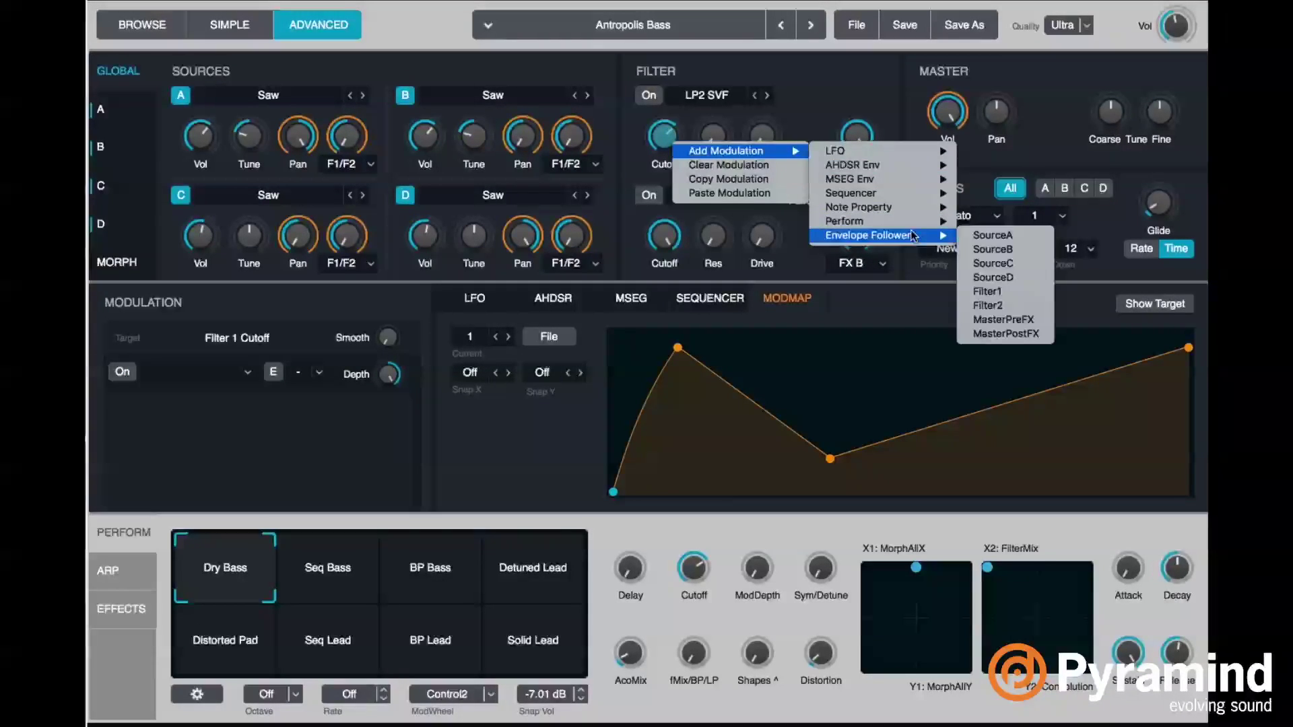
{"action": "left_click", "coordinate": [991, 217]}
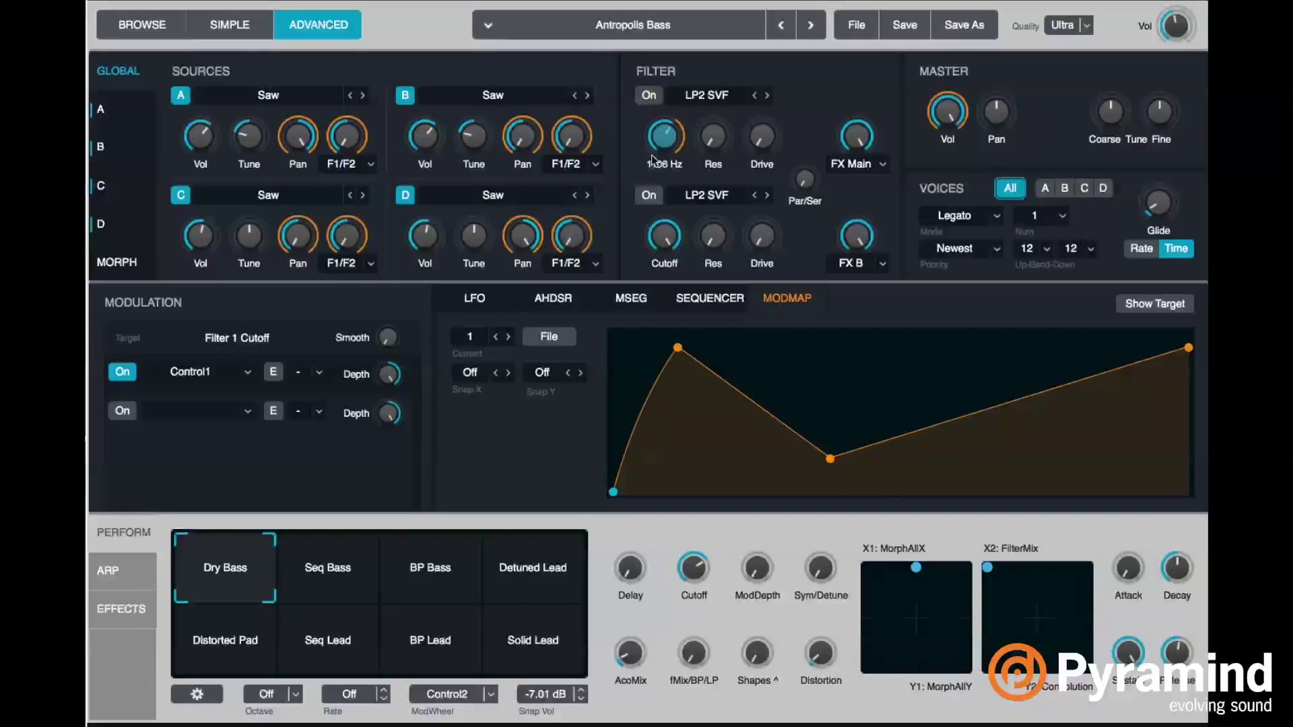
- Lower Filter 2's cutoff to 301 Hz, modulate it with Perform Control1, and sweep that control up to 71.2 % as a test
{"action": "left_click", "coordinate": [666, 237]}
{"action": "right_click", "coordinate": [669, 240]}
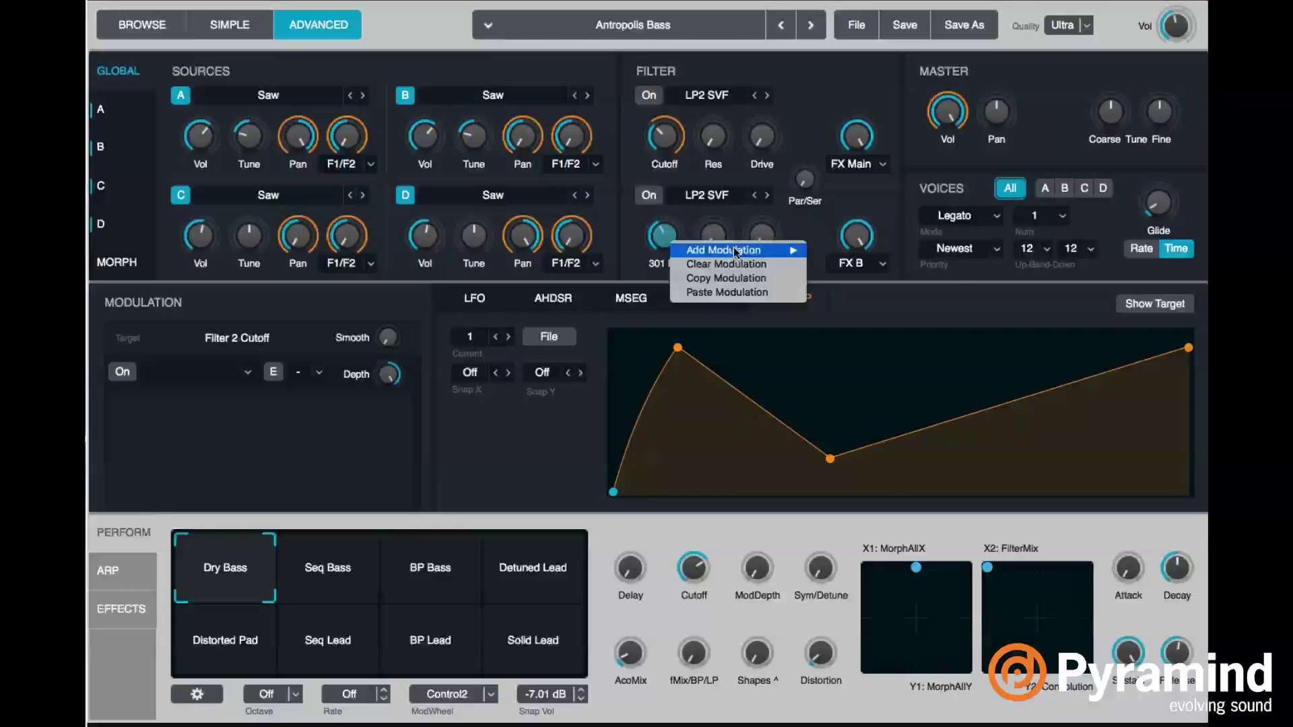
{"action": "mouse_move", "coordinate": [729, 251]}
{"action": "mouse_move", "coordinate": [842, 321]}
{"action": "left_click", "coordinate": [980, 321]}
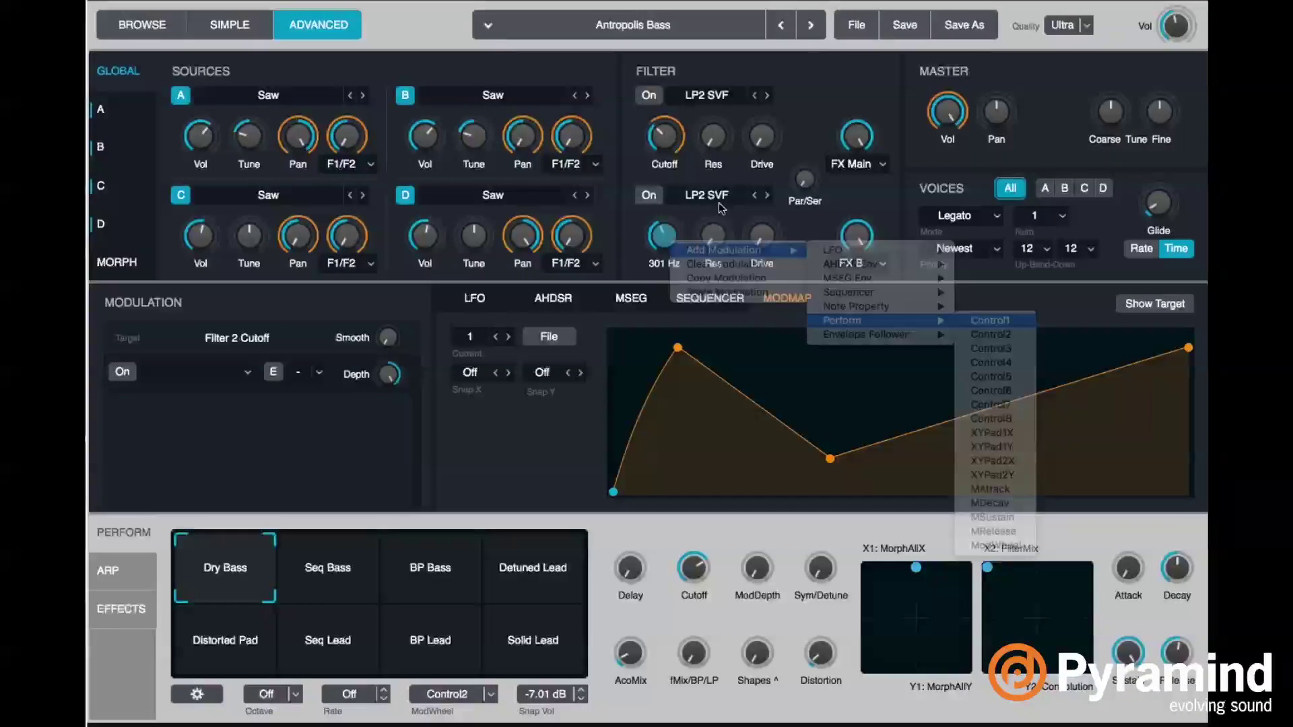
{"action": "left_click_drag", "start_coordinate": [631, 557], "coordinate": [660, 422]}
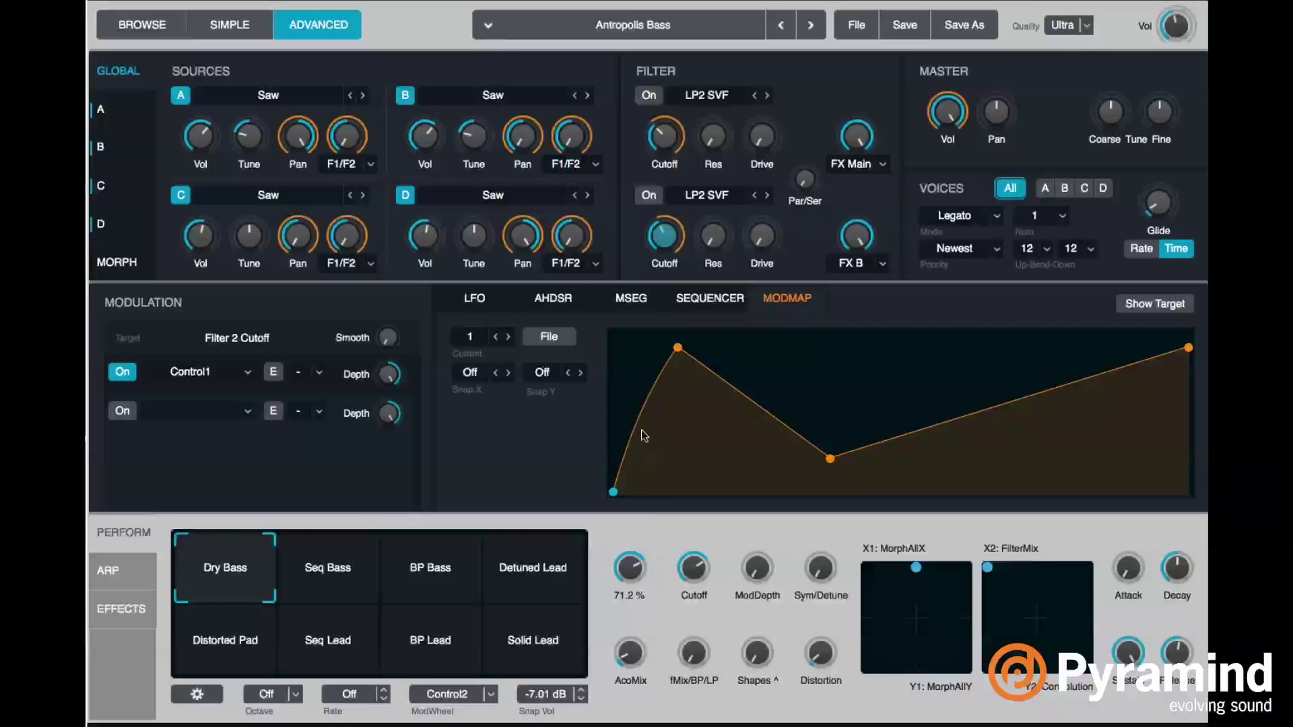
- Clear the modulation from both filters' cutoffs and reset Filter 1's cutoff to its default
{"action": "right_click", "coordinate": [680, 140]}
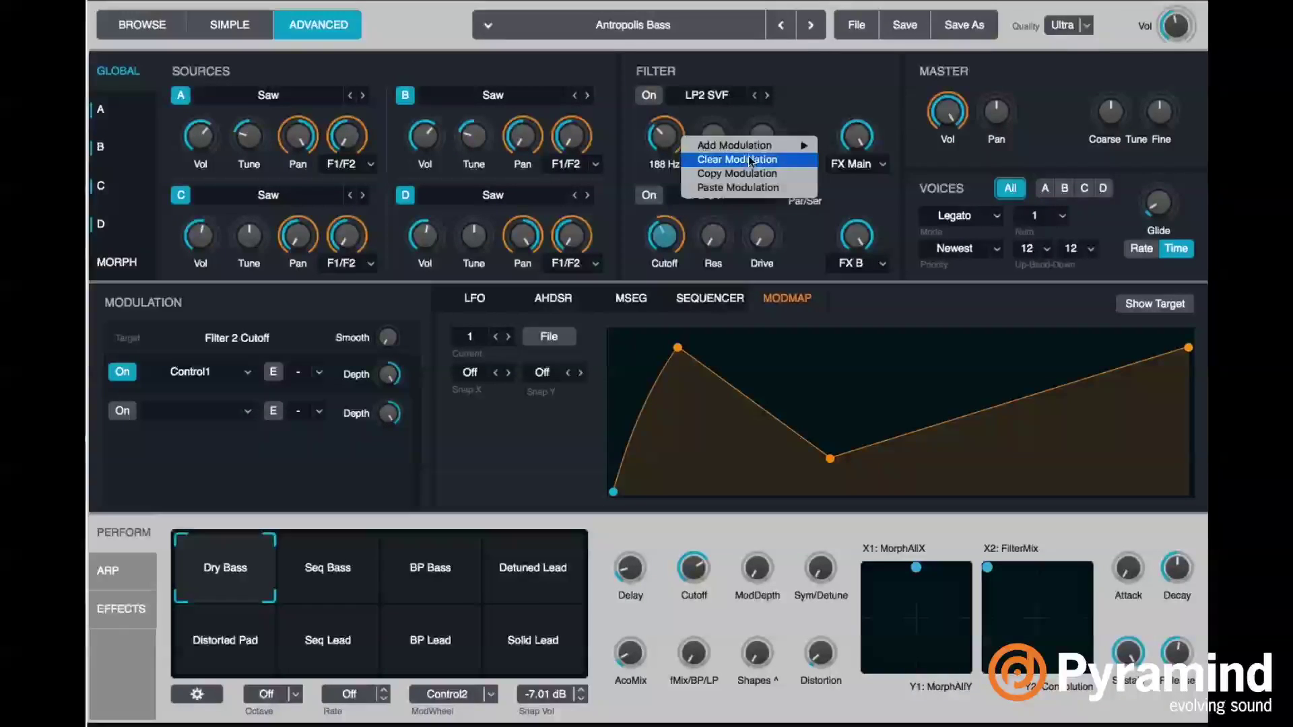
{"action": "left_click", "coordinate": [736, 160]}
{"action": "right_click", "coordinate": [662, 246]}
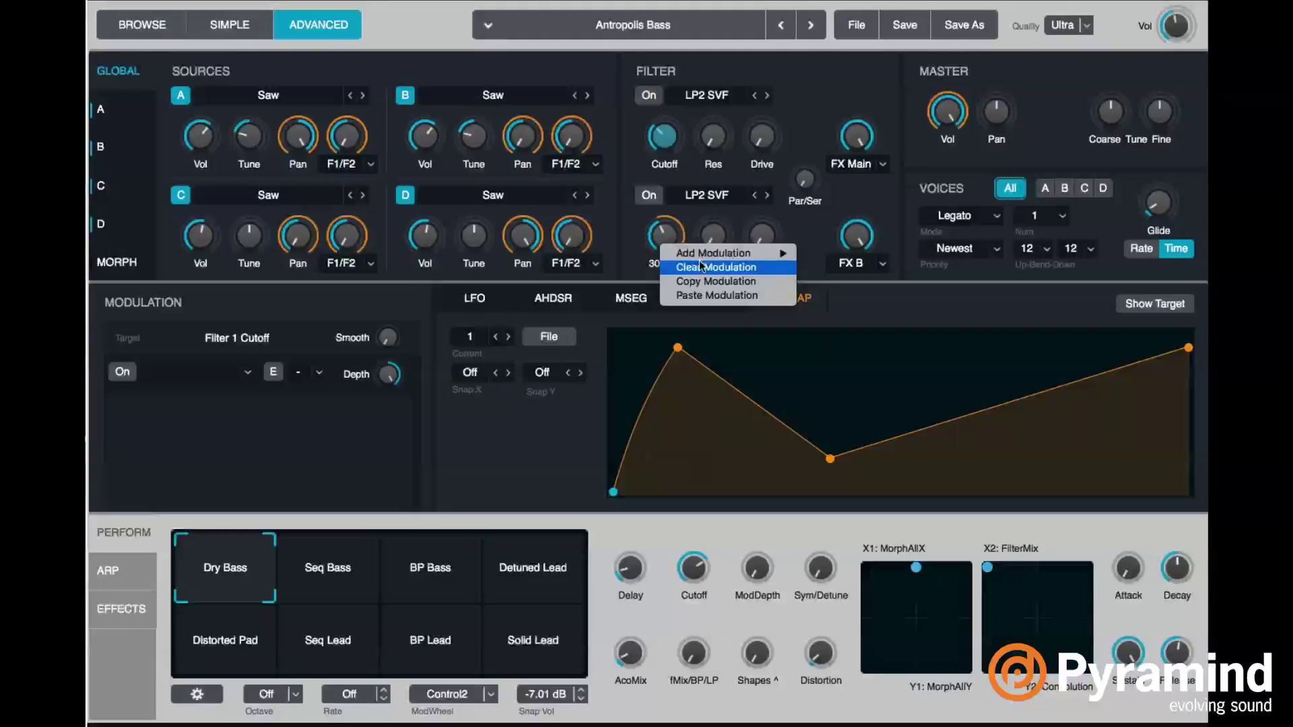
{"action": "left_click", "coordinate": [697, 267]}
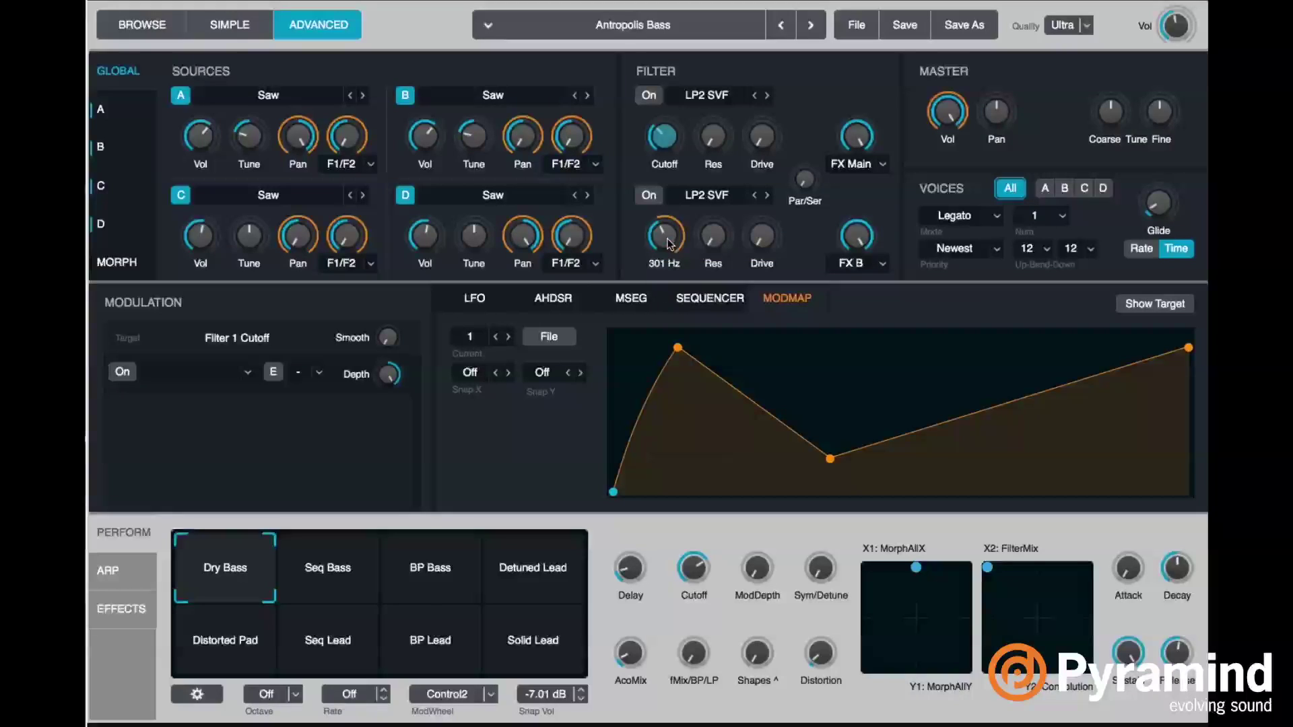
{"action": "double_click", "coordinate": [658, 133]}
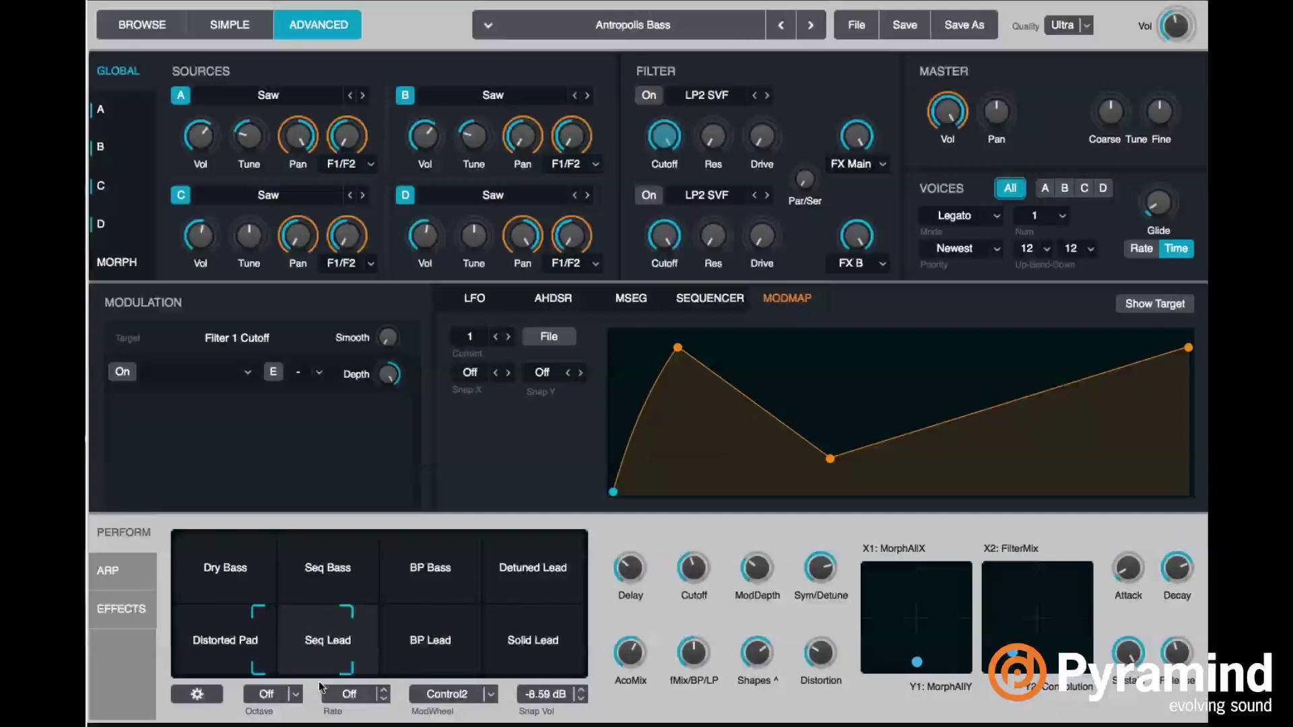
- Morph between the snapshots on the performance pad, ending on Dry Bass
{"action": "left_click", "coordinate": [295, 694]}
{"action": "left_click", "coordinate": [191, 580]}
{"action": "left_click", "coordinate": [194, 571]}
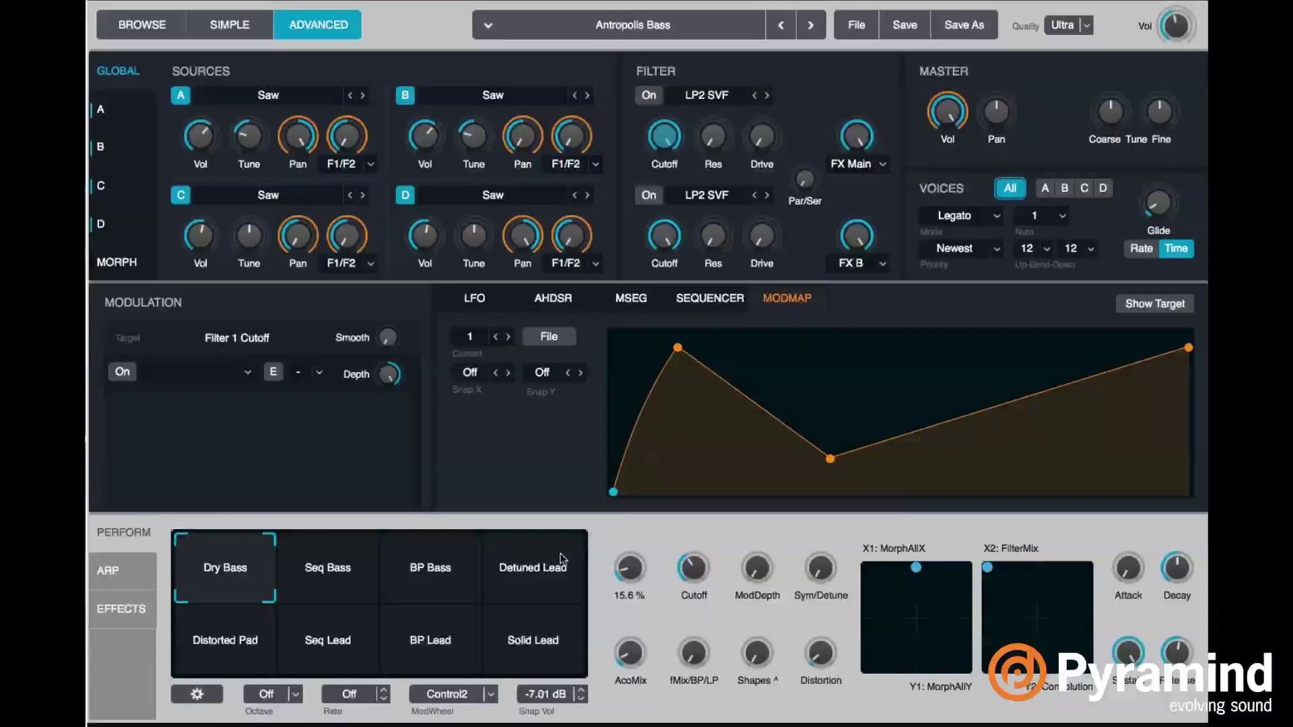
{"action": "left_click", "coordinate": [294, 539]}
{"action": "left_click_drag", "start_coordinate": [293, 535], "coordinate": [140, 520]}
- Lower AcoMix and raise ModDepth to 74 % on the Dry Bass snapshot, storing the current settings and recalling the snapshot
{"action": "left_click_drag", "start_coordinate": [633, 649], "coordinate": [637, 663]}
{"action": "left_click_drag", "start_coordinate": [761, 576], "coordinate": [767, 453]}
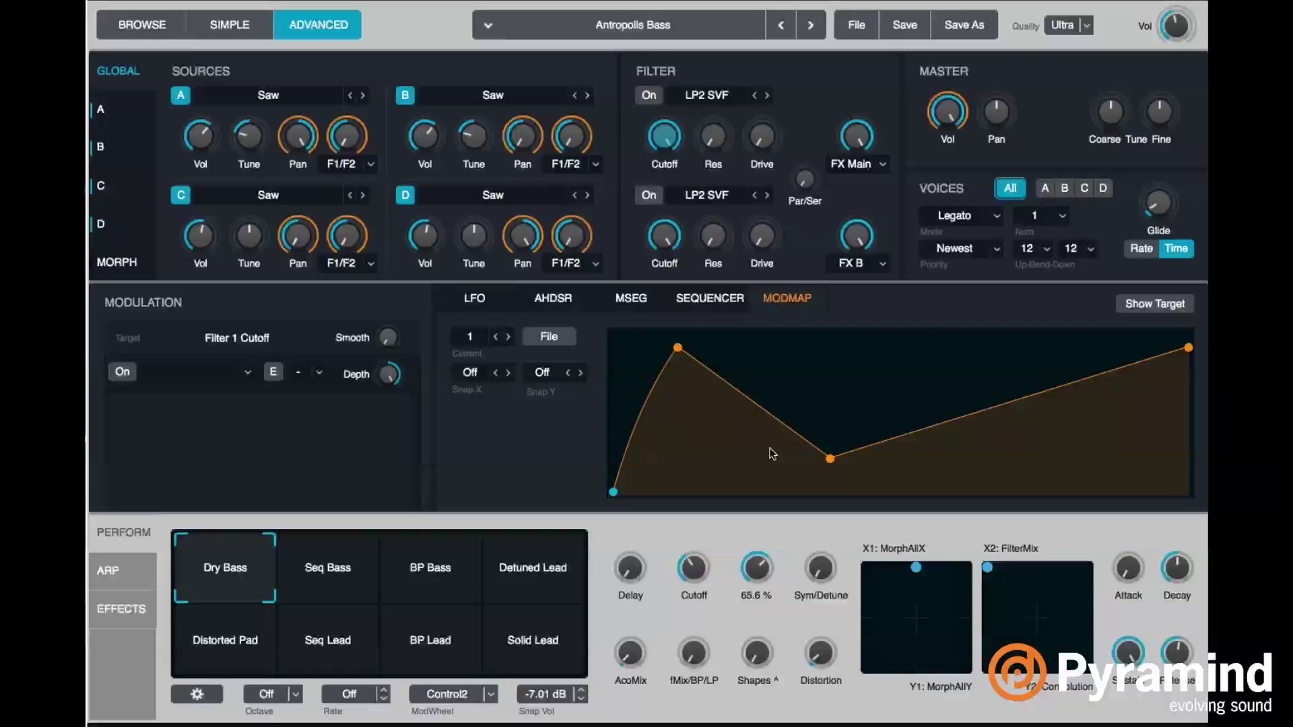
{"action": "right_click", "coordinate": [241, 569]}
{"action": "left_click", "coordinate": [350, 592]}
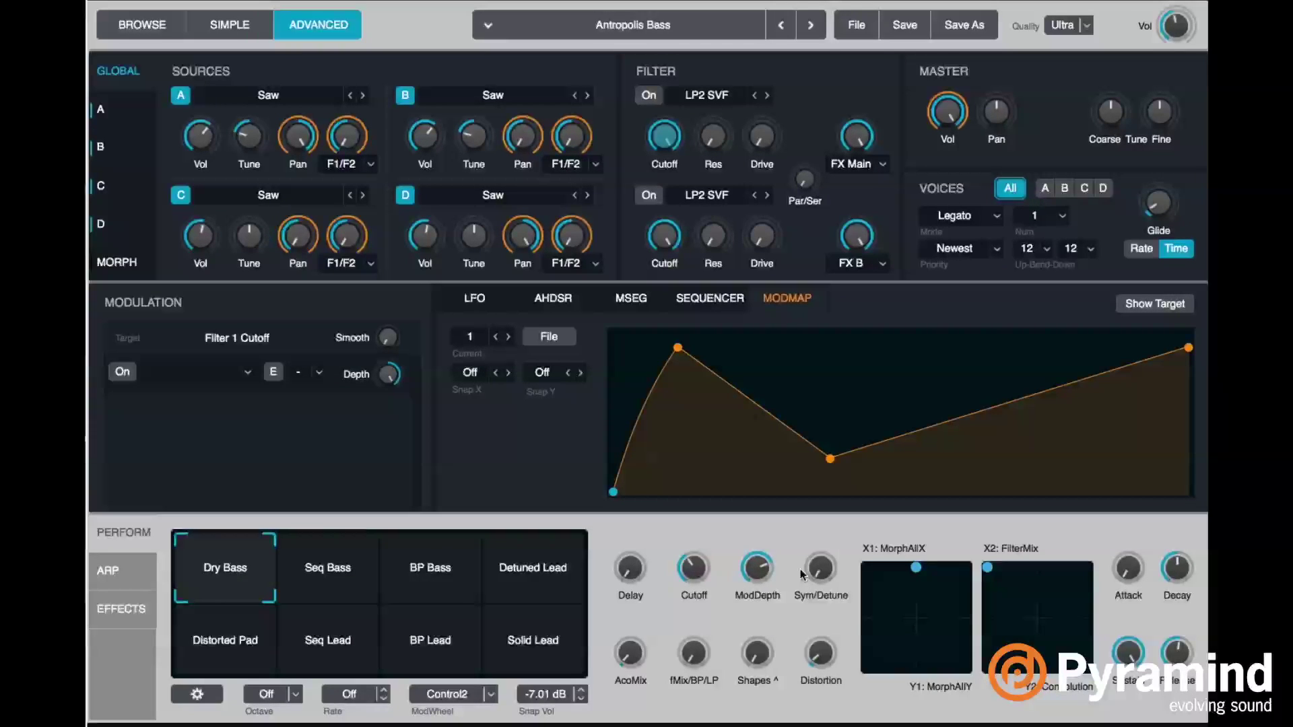
{"action": "left_click_drag", "start_coordinate": [244, 564], "coordinate": [201, 522]}
- Set ModDepth to 0 % and store the current settings in the Dry Bass snapshot
{"action": "left_click_drag", "start_coordinate": [761, 566], "coordinate": [749, 707]}
{"action": "right_click", "coordinate": [237, 578]}
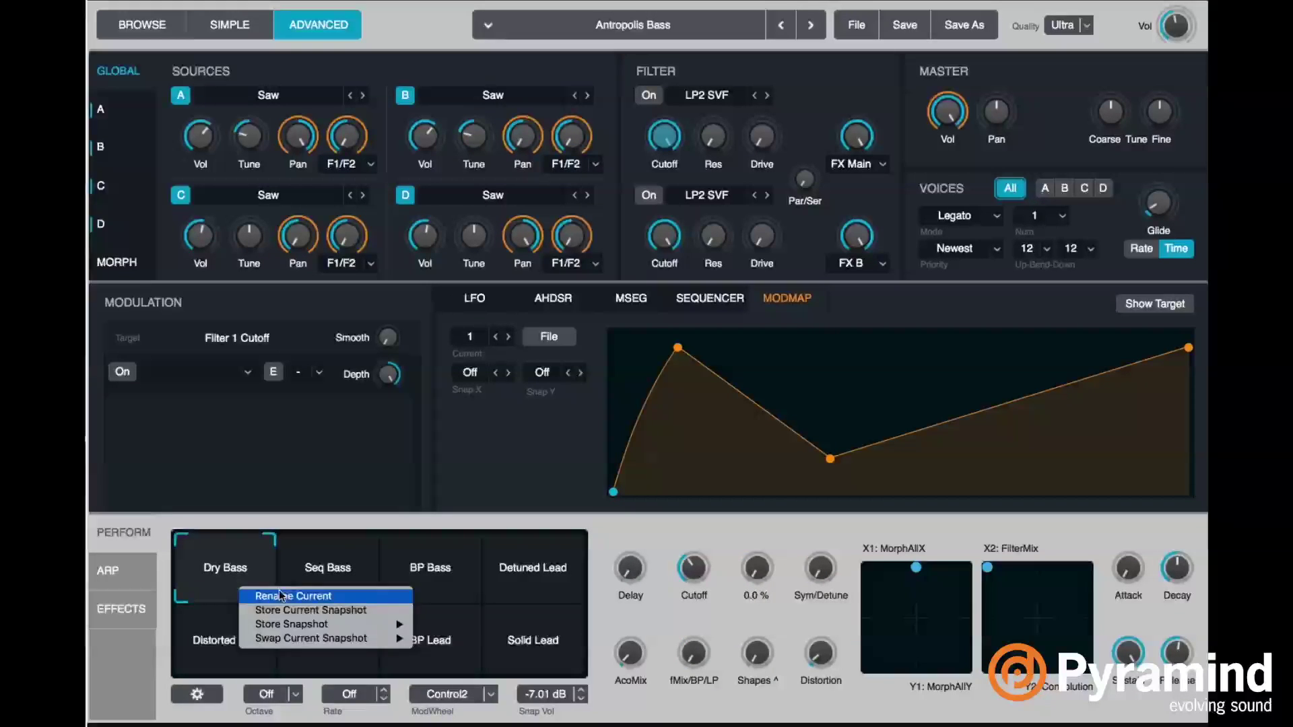
{"action": "left_click", "coordinate": [322, 611]}
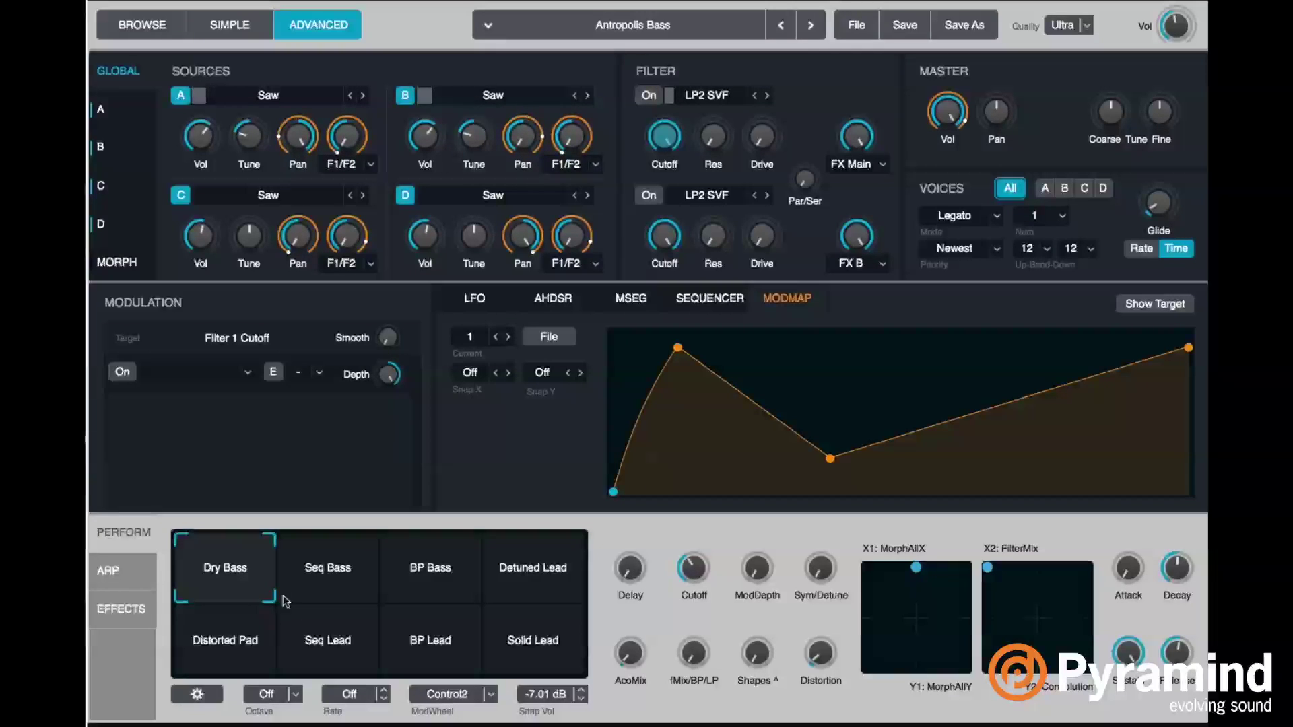
- Audition Seq Bass, BP Bass, Detuned Lead, Solid Lead, BP Lead, Seq Lead and Distorted Pad, ending on Seq Bass
{"action": "left_click", "coordinate": [303, 593]}
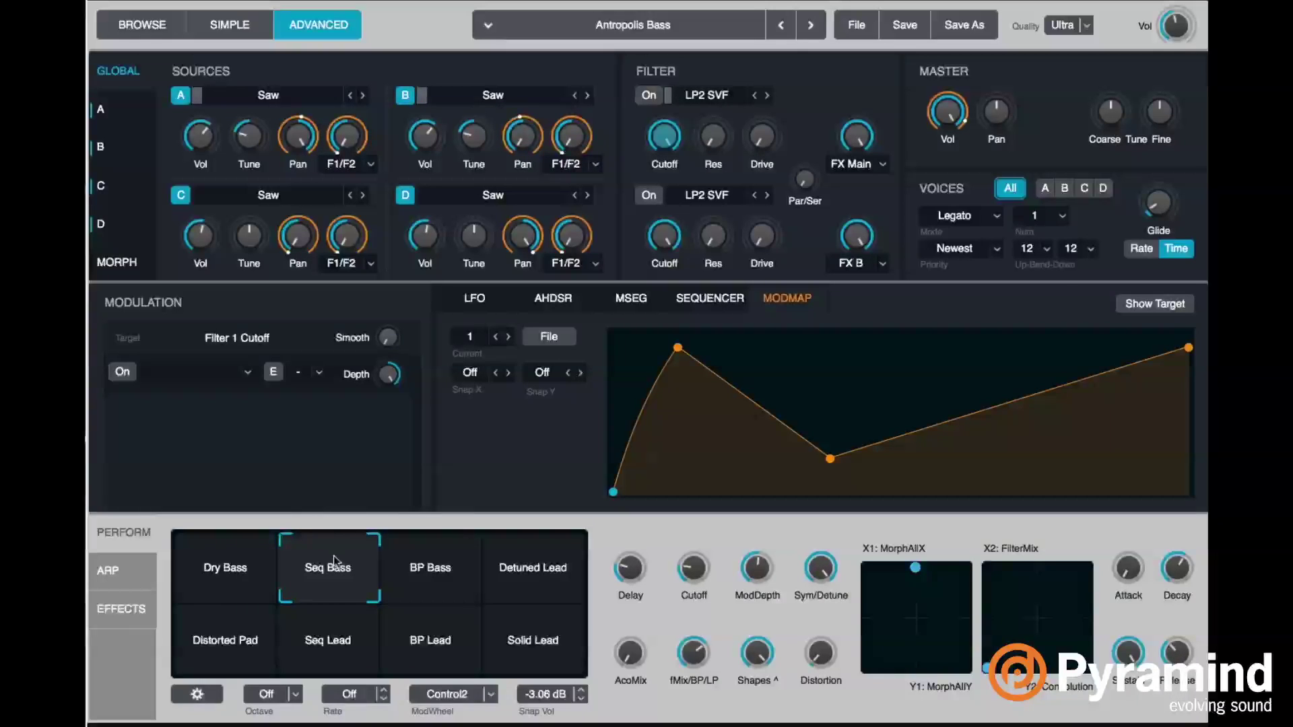
{"action": "left_click", "coordinate": [417, 566]}
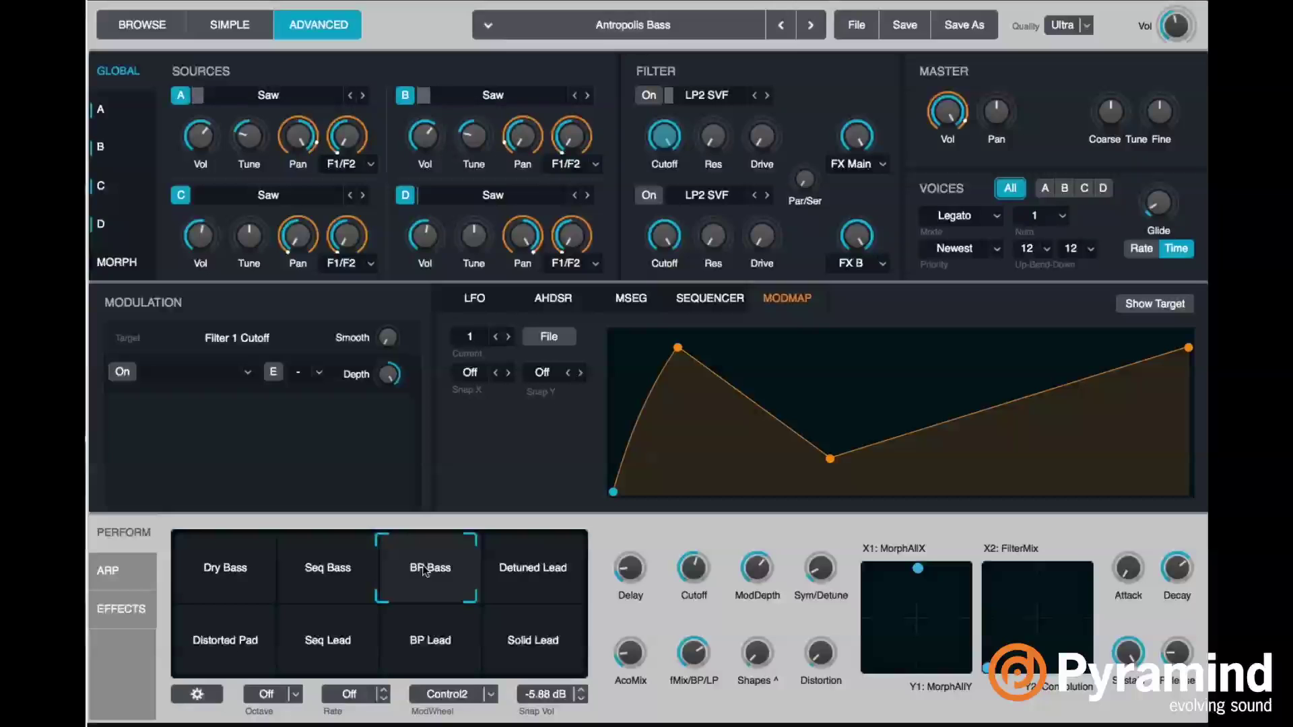
{"action": "left_click", "coordinate": [559, 580]}
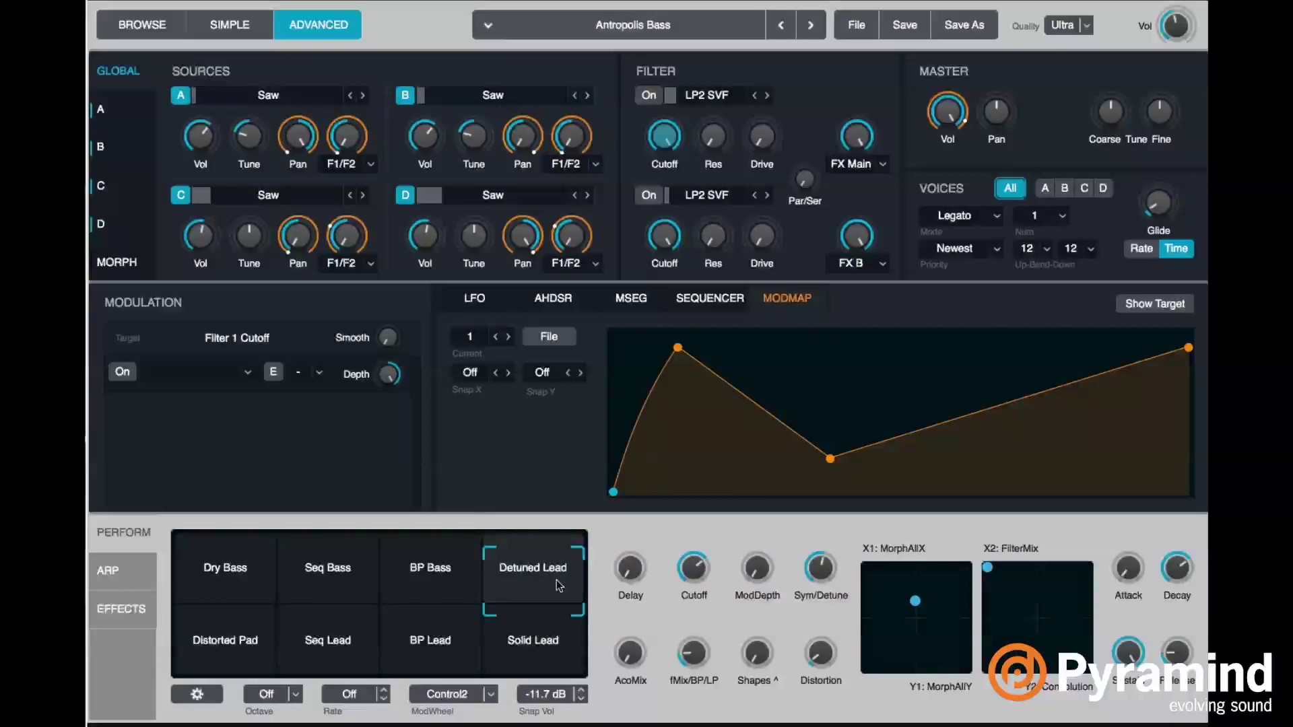
{"action": "left_click", "coordinate": [532, 638]}
{"action": "left_click", "coordinate": [431, 638]}
{"action": "left_click", "coordinate": [349, 586]}
{"action": "left_click", "coordinate": [334, 648]}
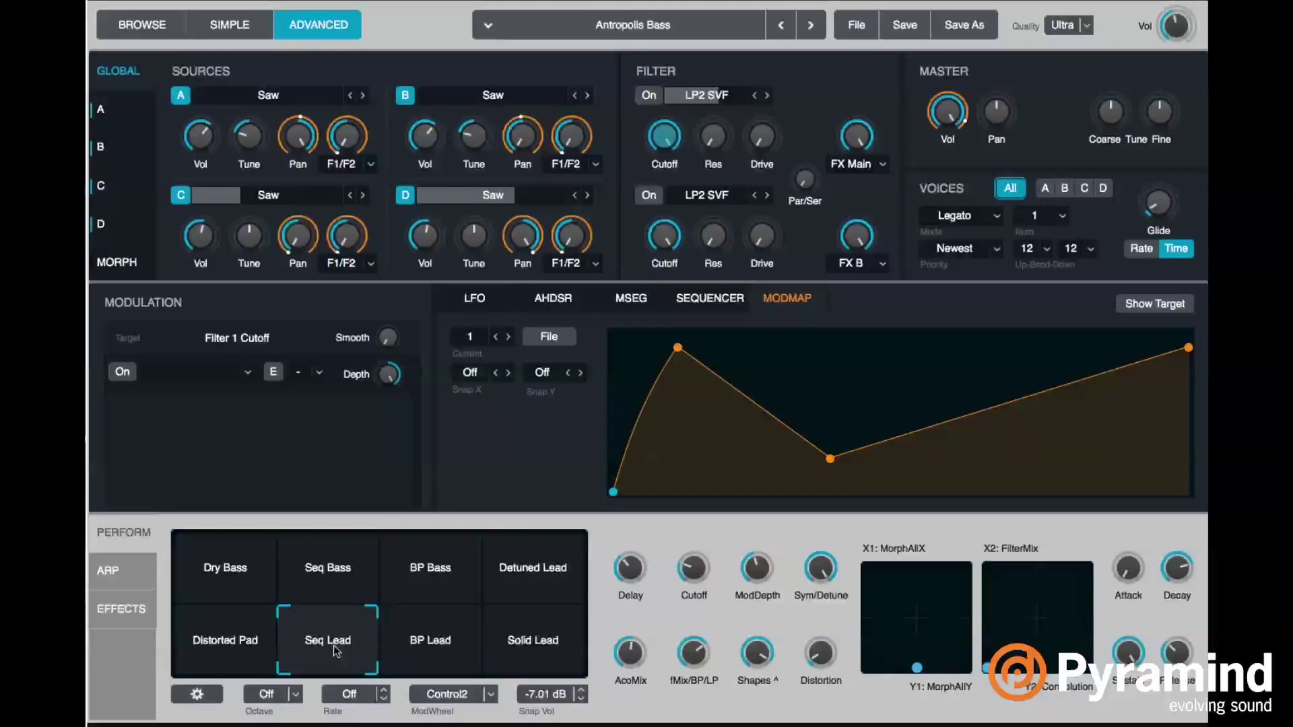
{"action": "left_click_drag", "start_coordinate": [328, 642], "coordinate": [228, 669]}
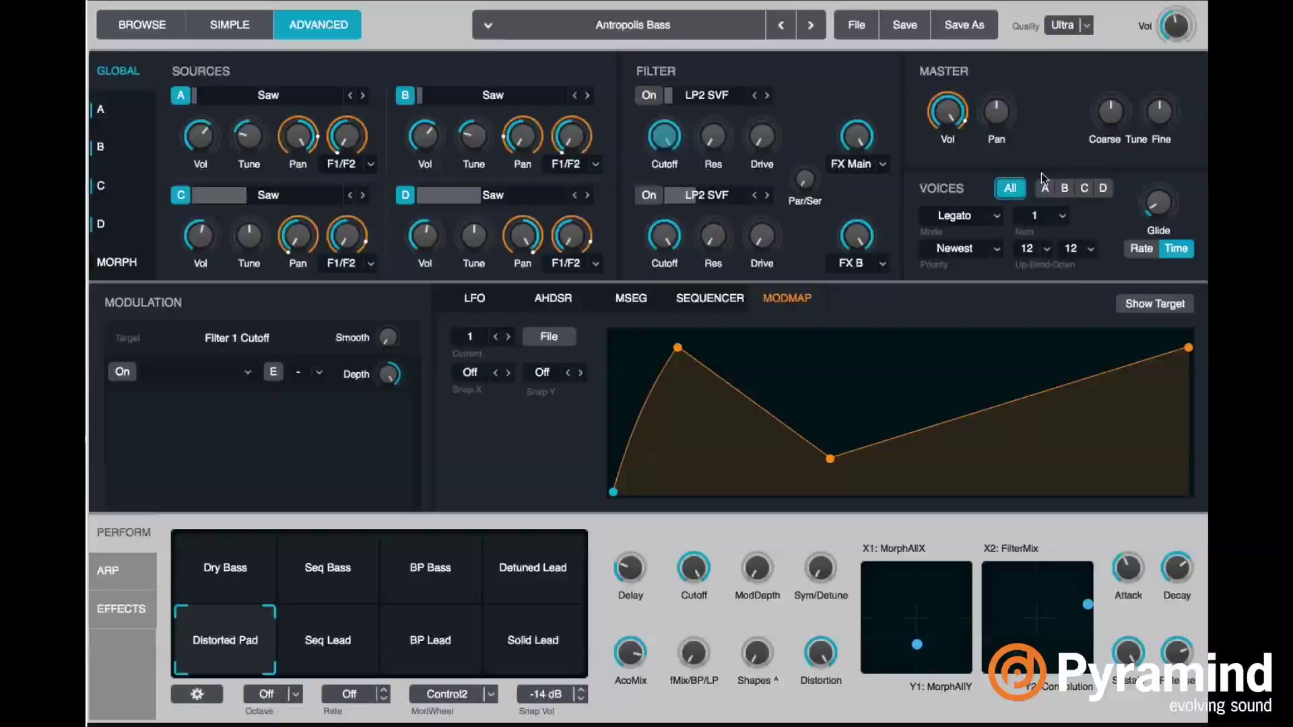
{"action": "left_click_drag", "start_coordinate": [231, 650], "coordinate": [321, 583]}
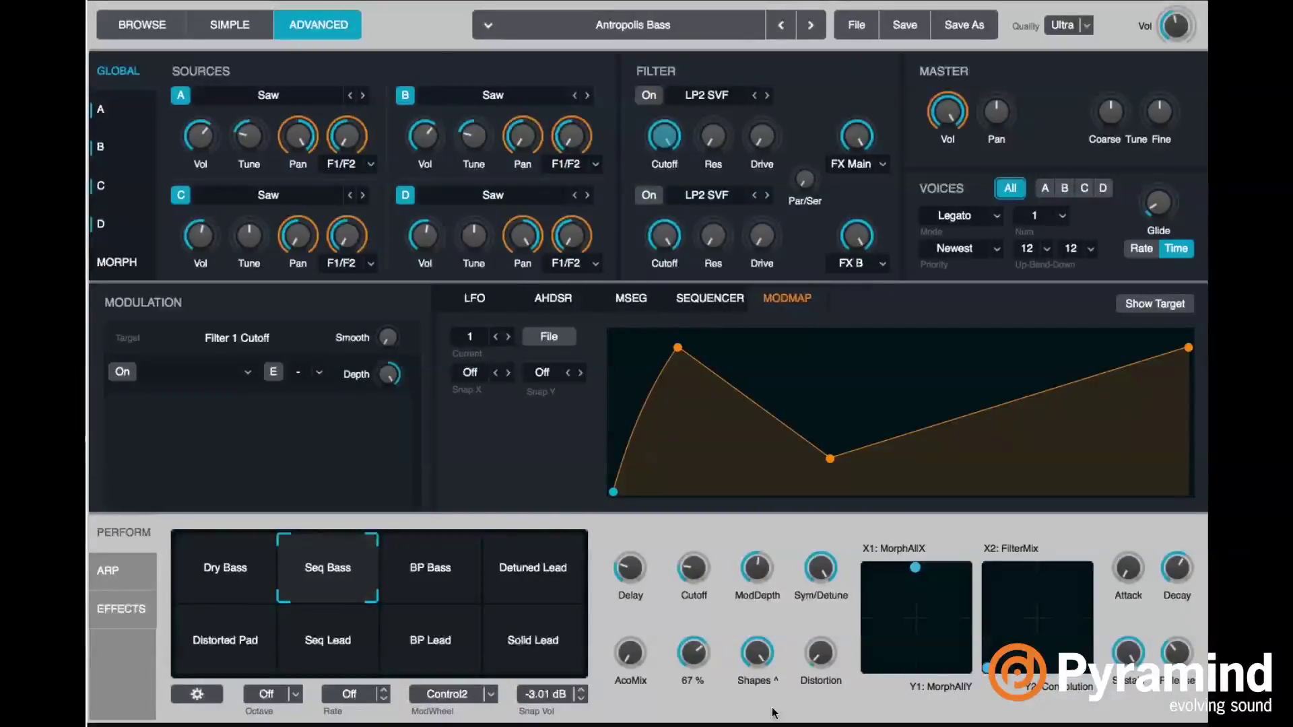
- Try the Shapes control, and examine the modulation sources assigned to the cutoff of the BP2 K20 multimode filter effect
{"action": "left_click_drag", "start_coordinate": [765, 670], "coordinate": [761, 648]}
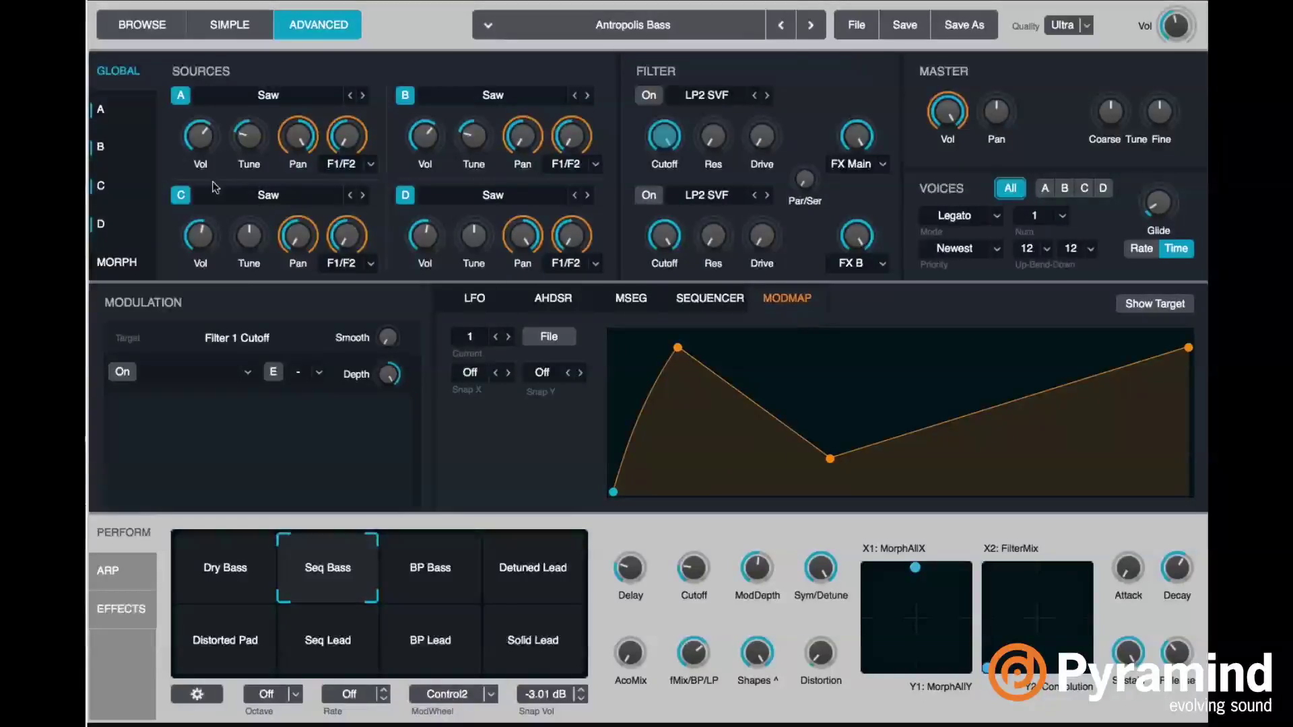
{"action": "left_click", "coordinate": [136, 610]}
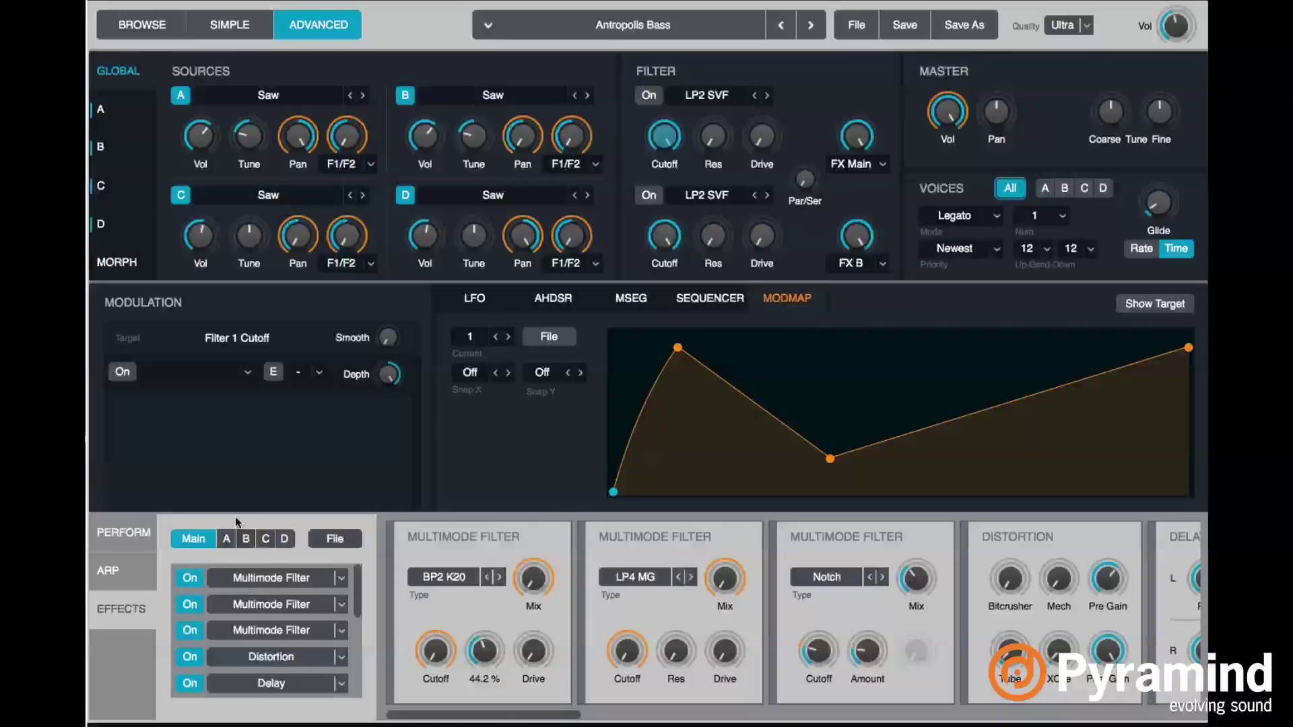
{"action": "left_click", "coordinate": [432, 652]}
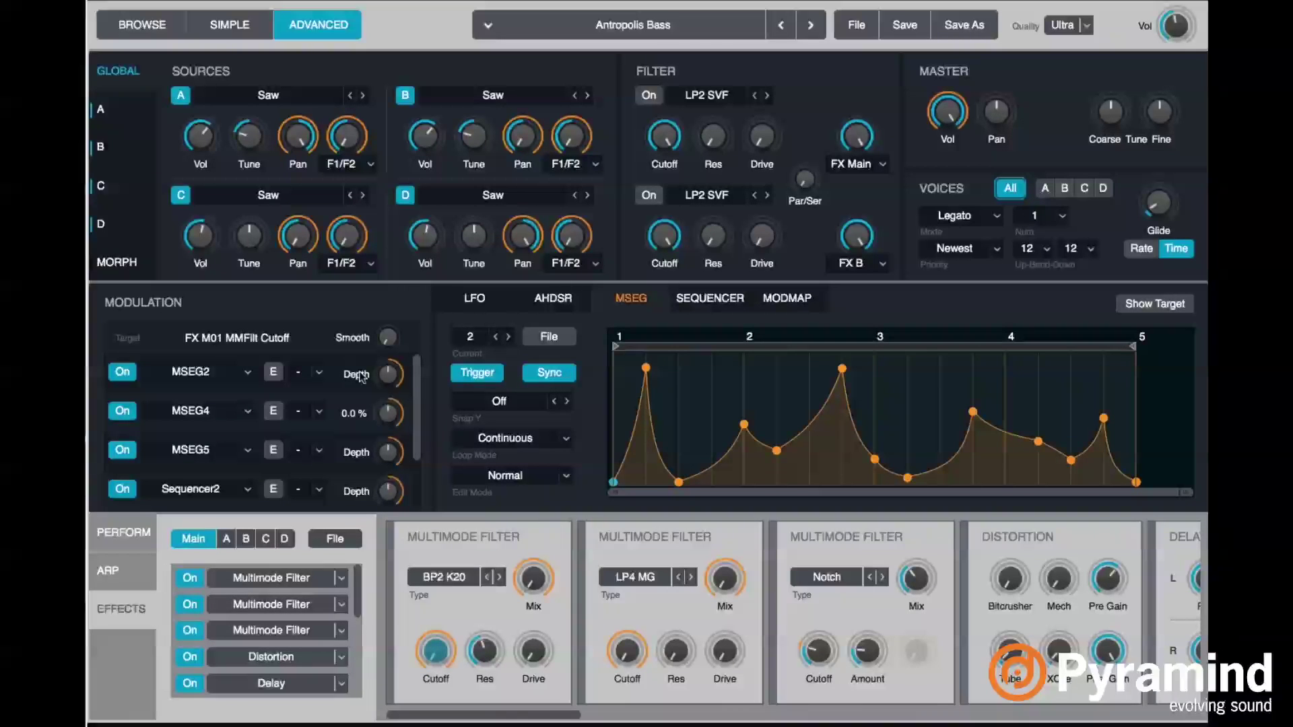
{"action": "mouse_move", "coordinate": [418, 388]}
{"action": "left_mouse_down"}
{"action": "mouse_move", "coordinate": [421, 434]}
{"action": "mouse_move", "coordinate": [423, 365]}
{"action": "left_mouse_up"}
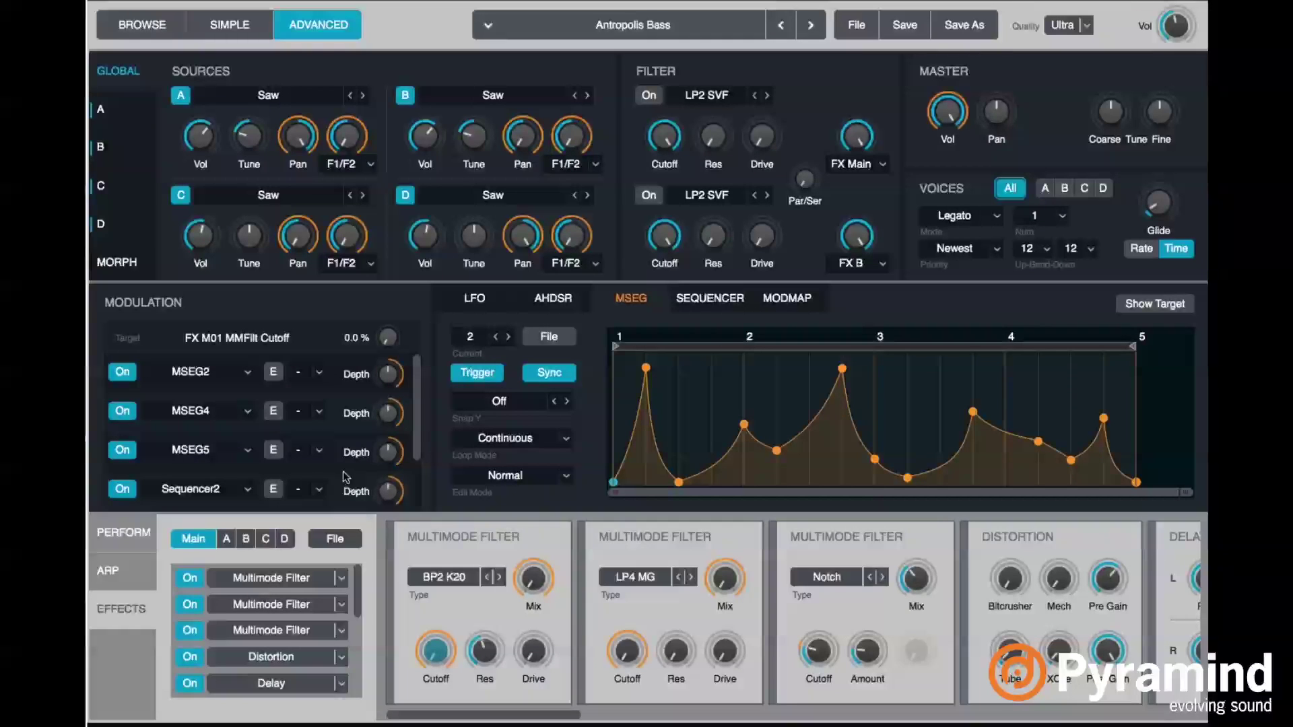
{"action": "mouse_move", "coordinate": [395, 381]}
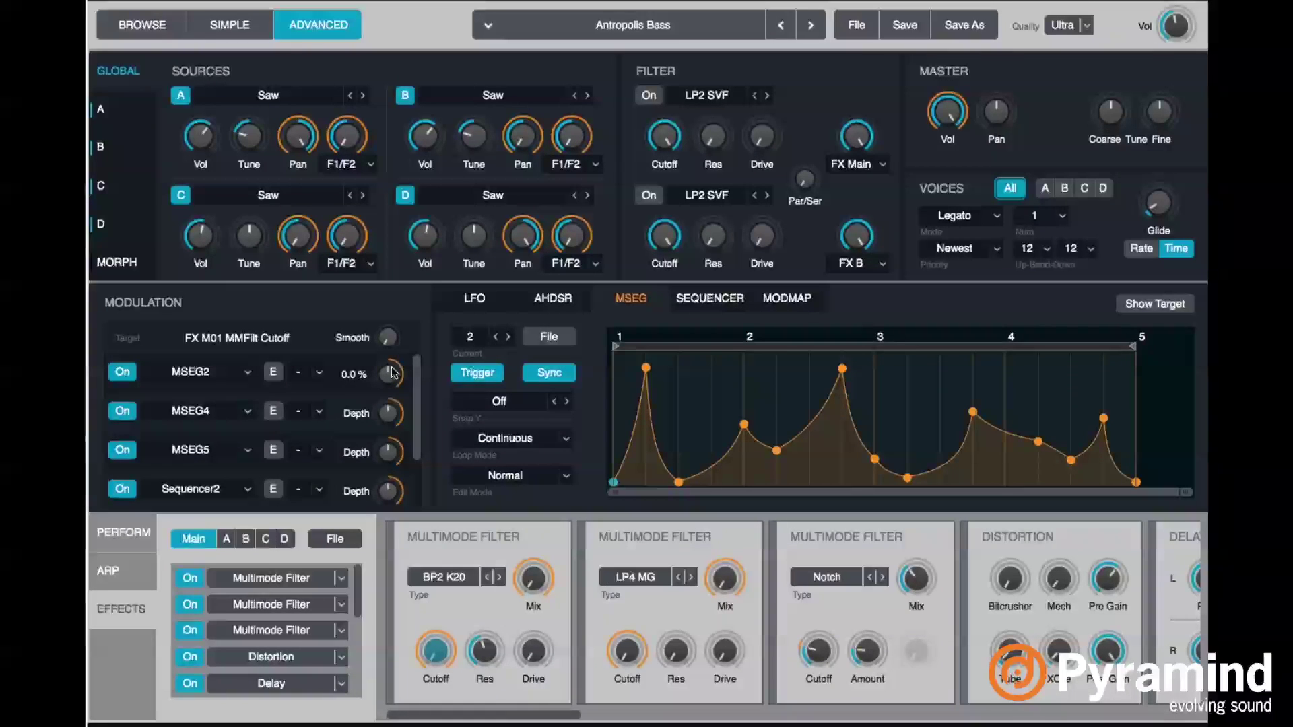
{"action": "mouse_move", "coordinate": [393, 495]}
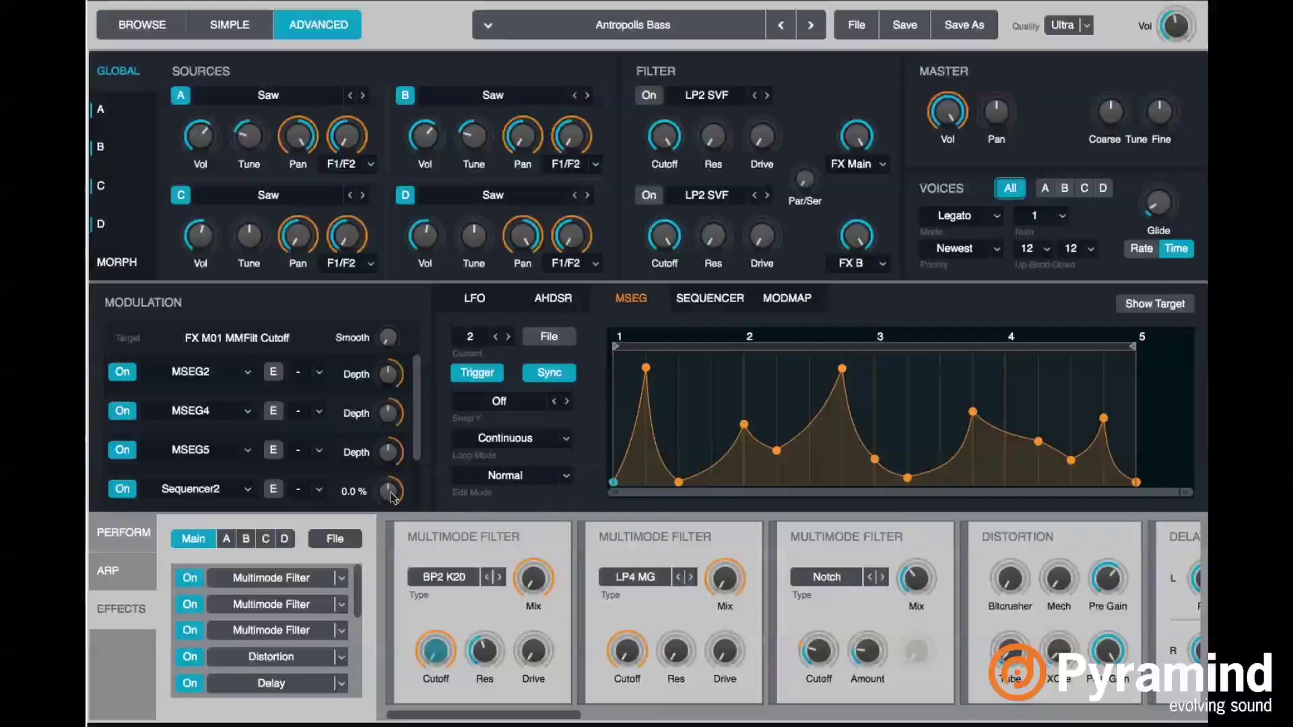
- Add Perform Control7 as a modulator of the filter cutoff's MSEG2 depth and remove the duplicate Control7 entry
{"action": "right_click", "coordinate": [389, 374]}
{"action": "mouse_move", "coordinate": [640, 465]}
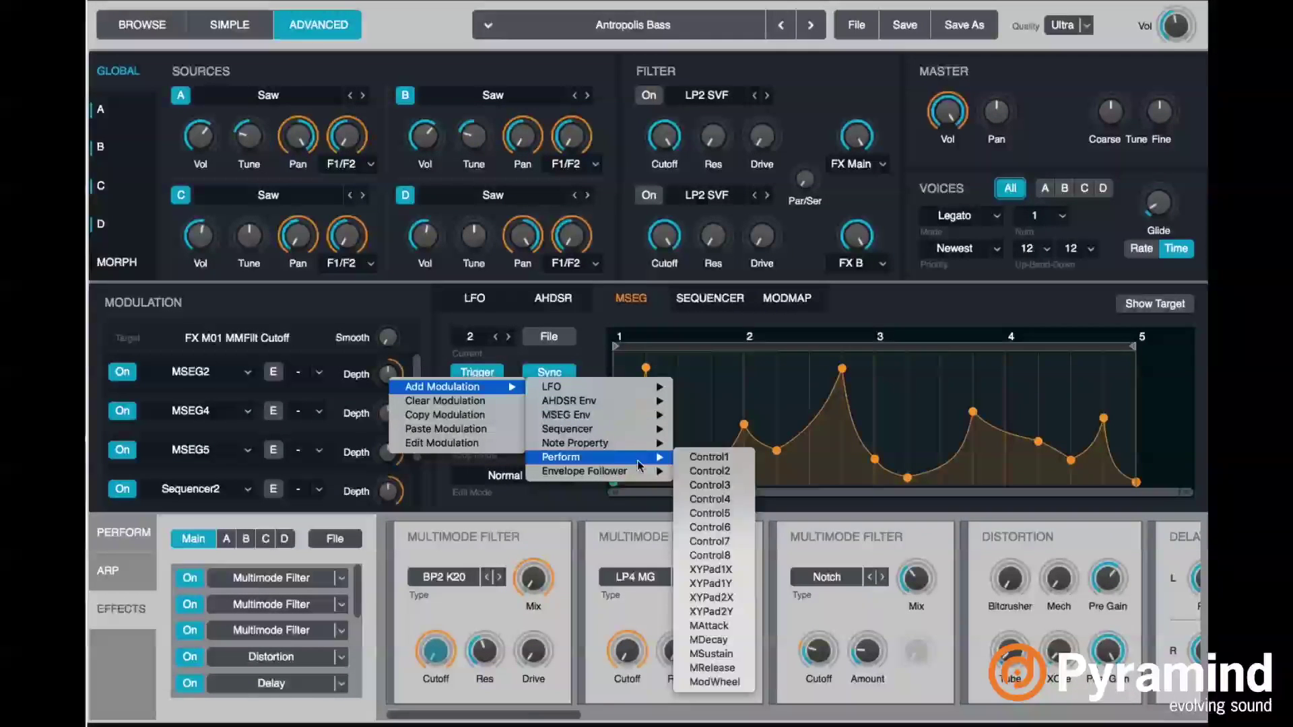
{"action": "left_click", "coordinate": [733, 541]}
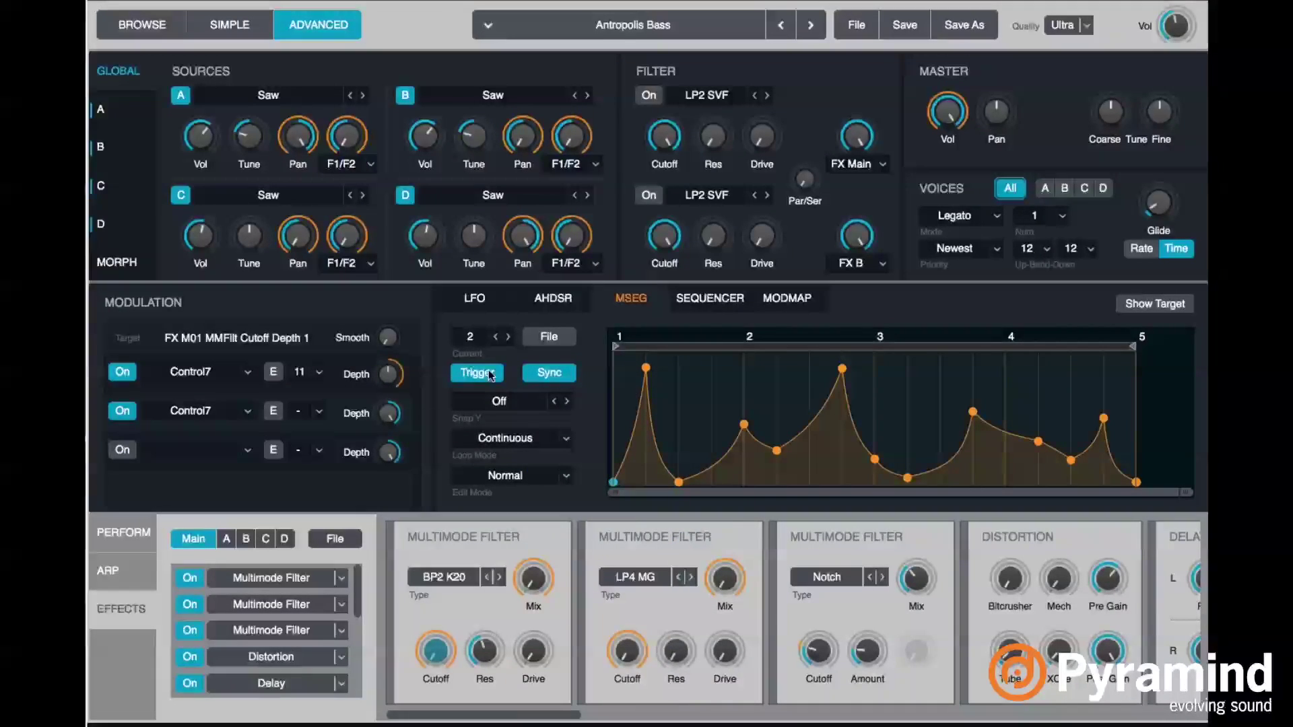
{"action": "left_click", "coordinate": [248, 411]}
{"action": "left_click", "coordinate": [277, 534]}
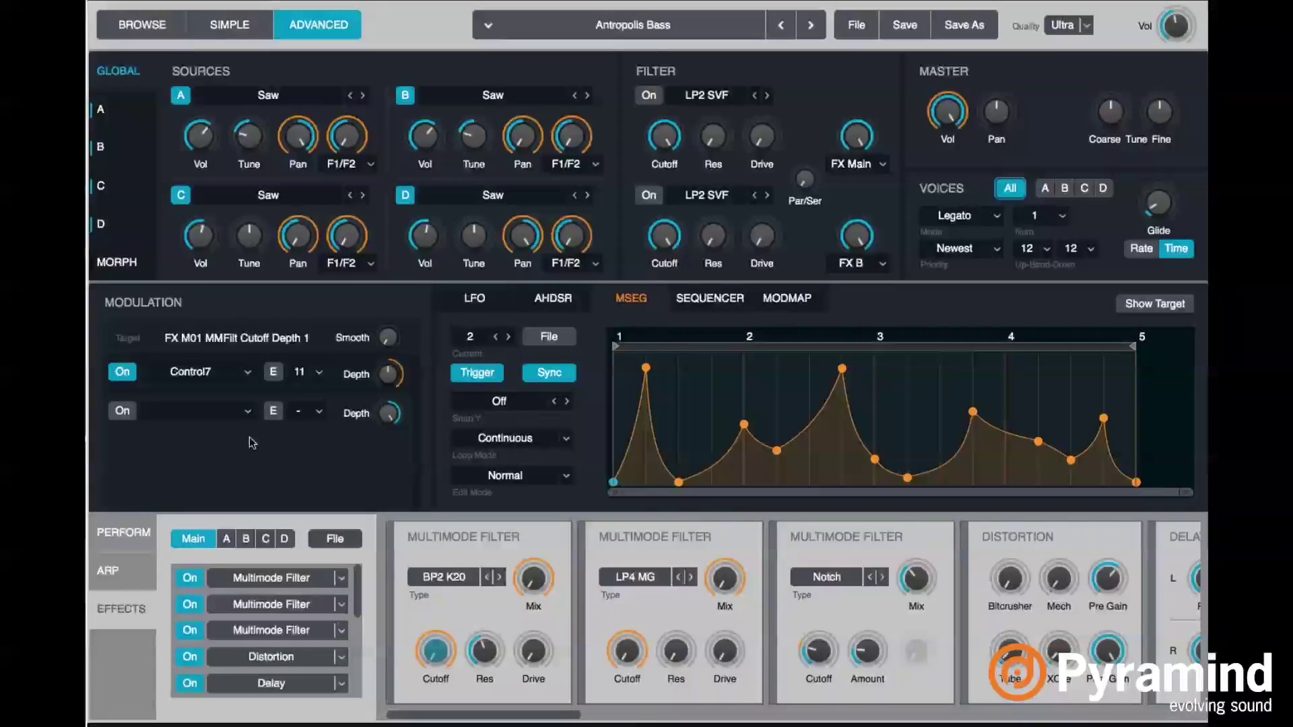
- Return to the performance controls and turn Seq Bass's Shapes down to 0 % and partly up again
{"action": "left_click", "coordinate": [121, 532]}
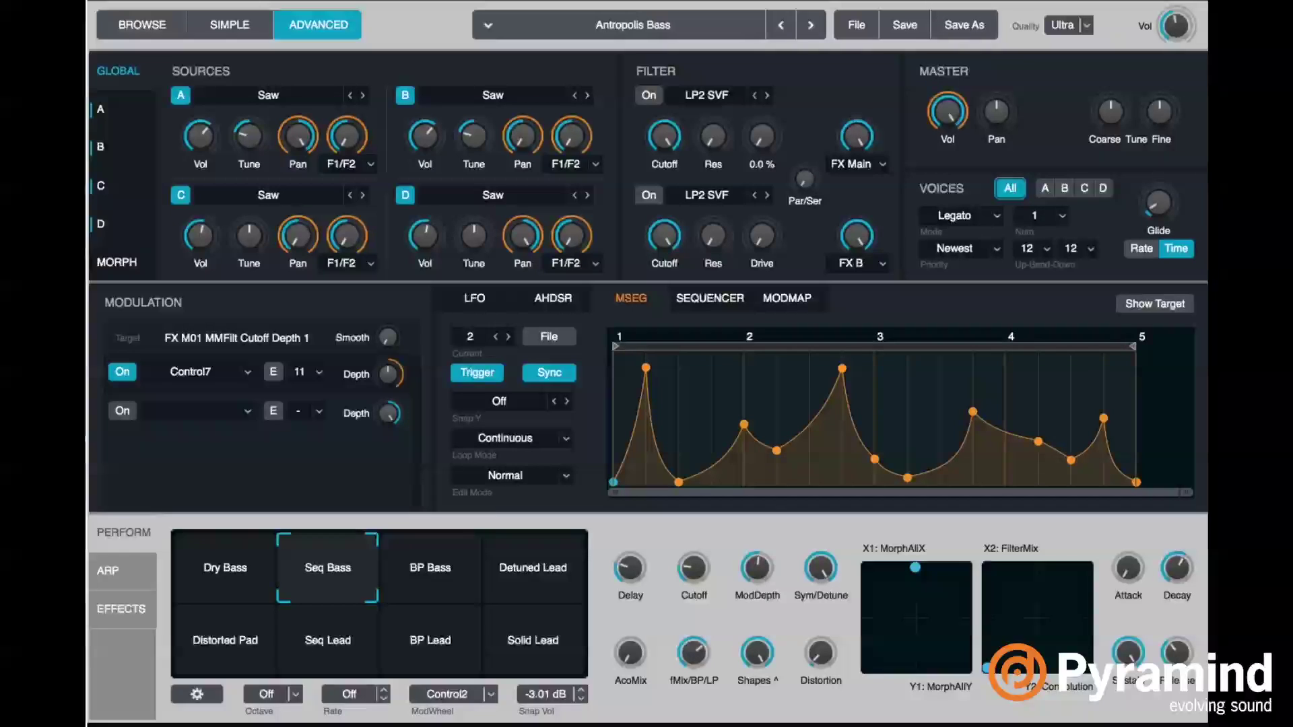
{"action": "left_click_drag", "start_coordinate": [755, 645], "coordinate": [771, 704]}
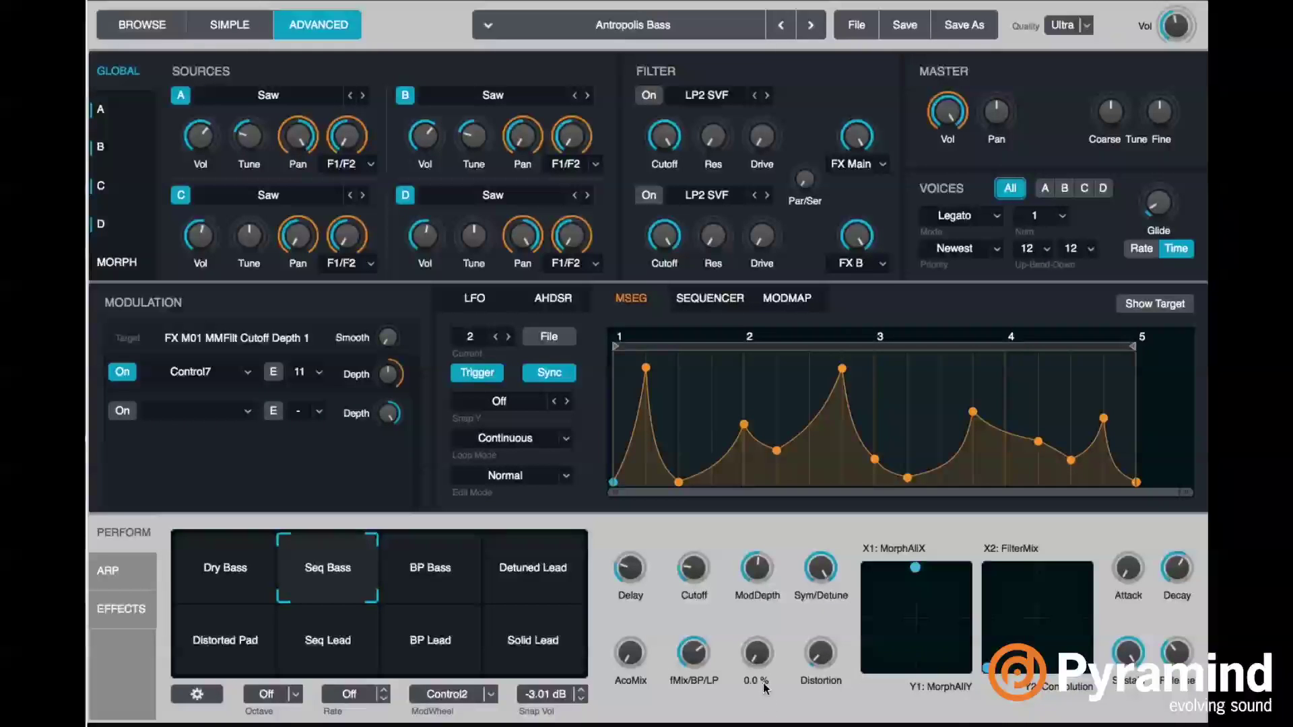
{"action": "left_click_drag", "start_coordinate": [775, 651], "coordinate": [758, 636]}
- Recall the BP Bass snapshot and raise its Shapes control slightly
{"action": "mouse_move", "coordinate": [609, 574]}
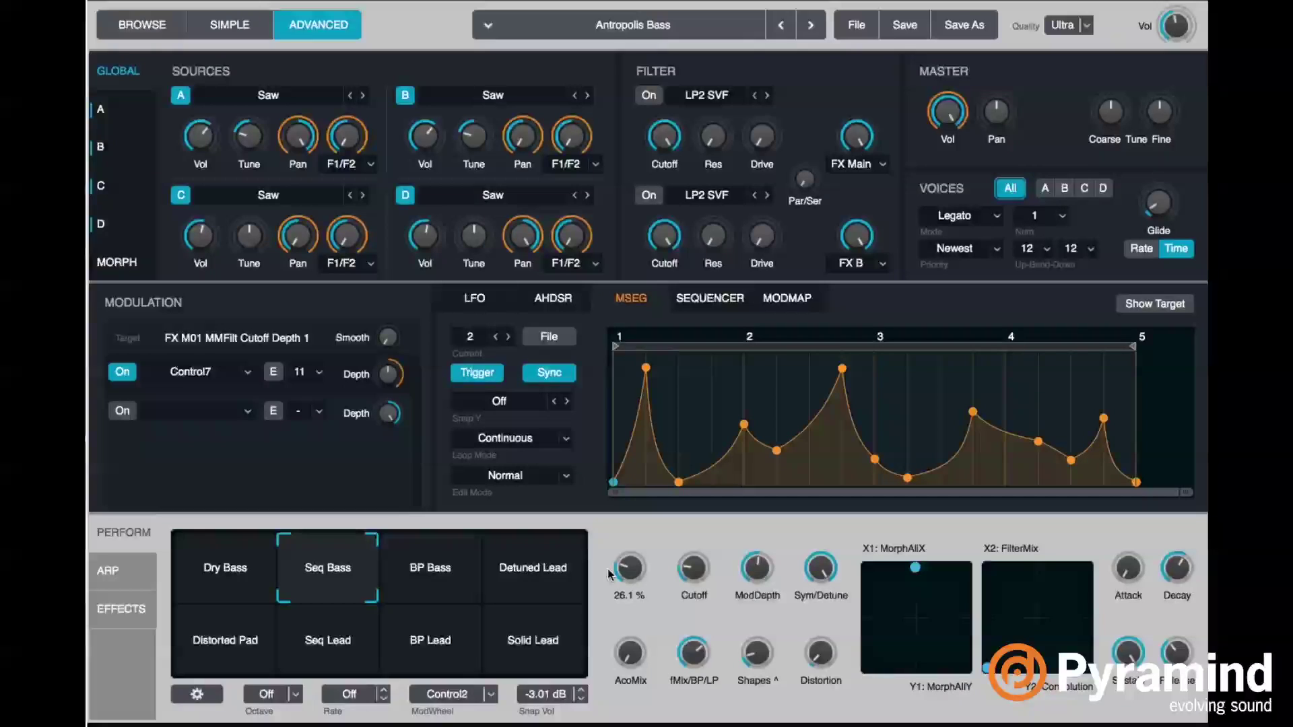
{"action": "mouse_move", "coordinate": [775, 550]}
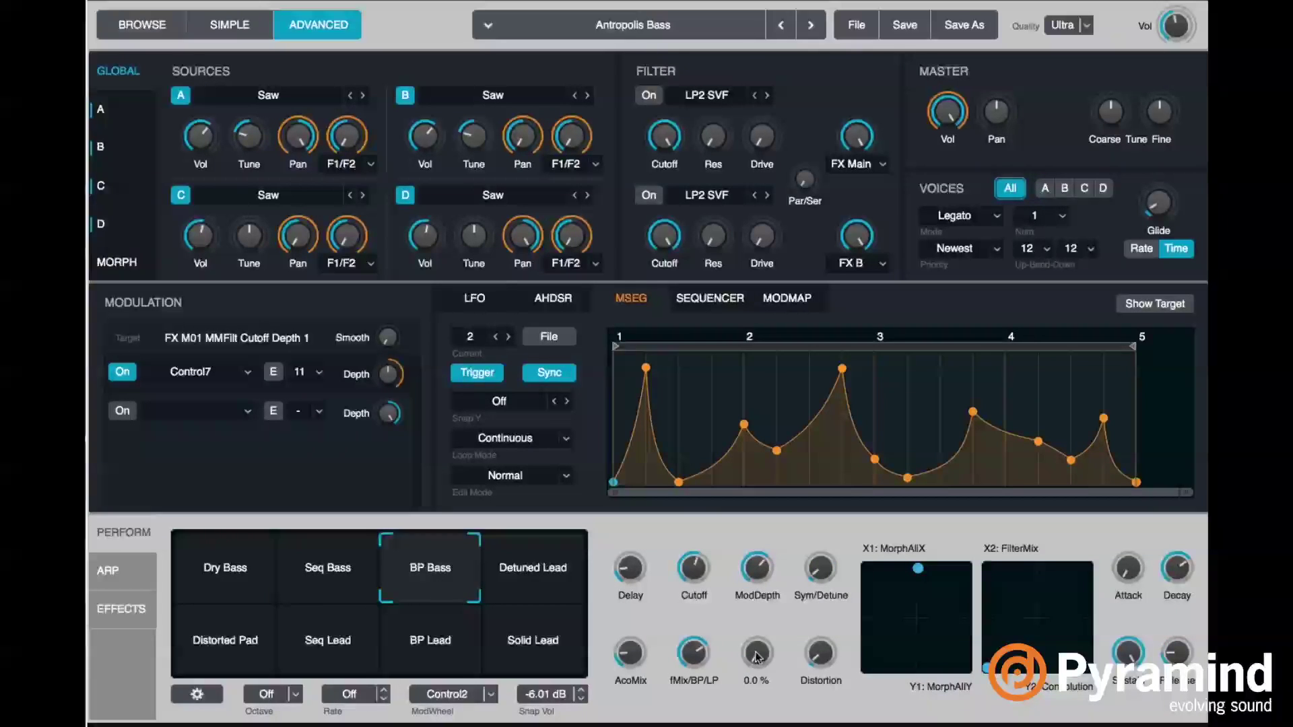
{"action": "left_click_drag", "start_coordinate": [752, 649], "coordinate": [756, 641]}
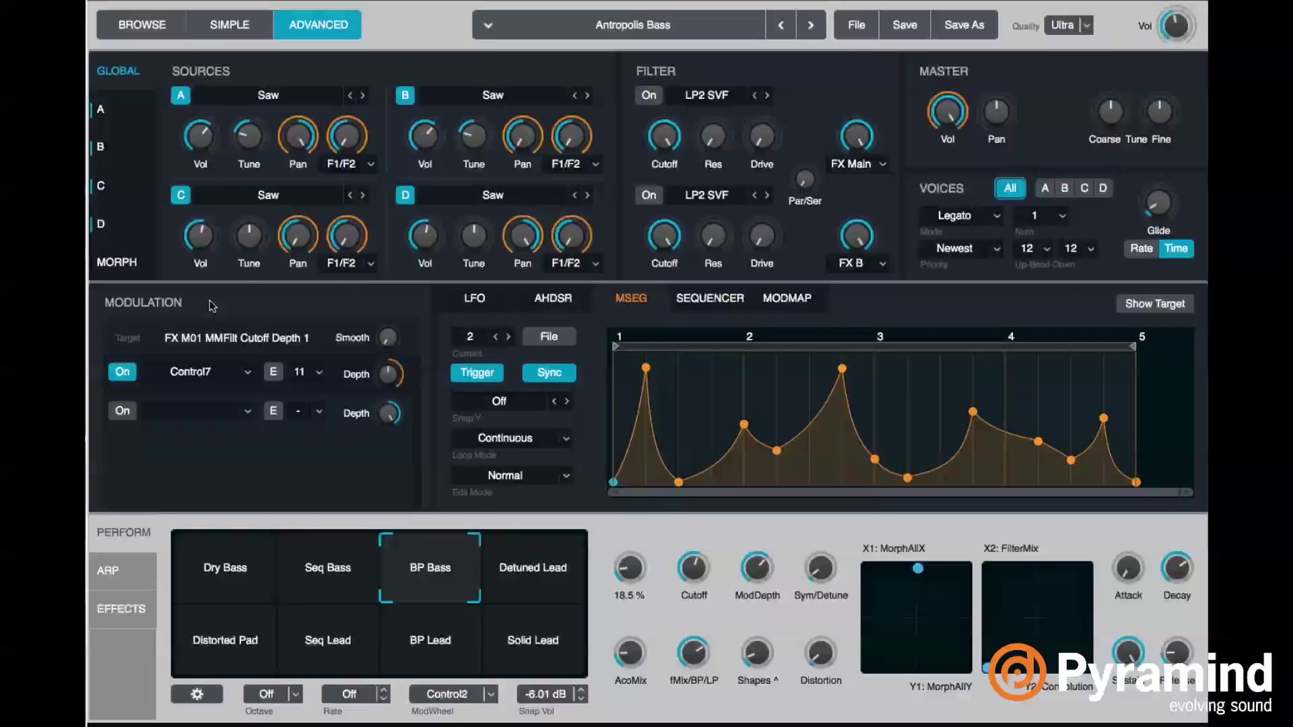
- Show the cutoff modulation of the BP2 K20 multimode filter effect again and inspect the MSEG2 depth
{"action": "left_click", "coordinate": [120, 613]}
{"action": "left_click", "coordinate": [437, 648]}
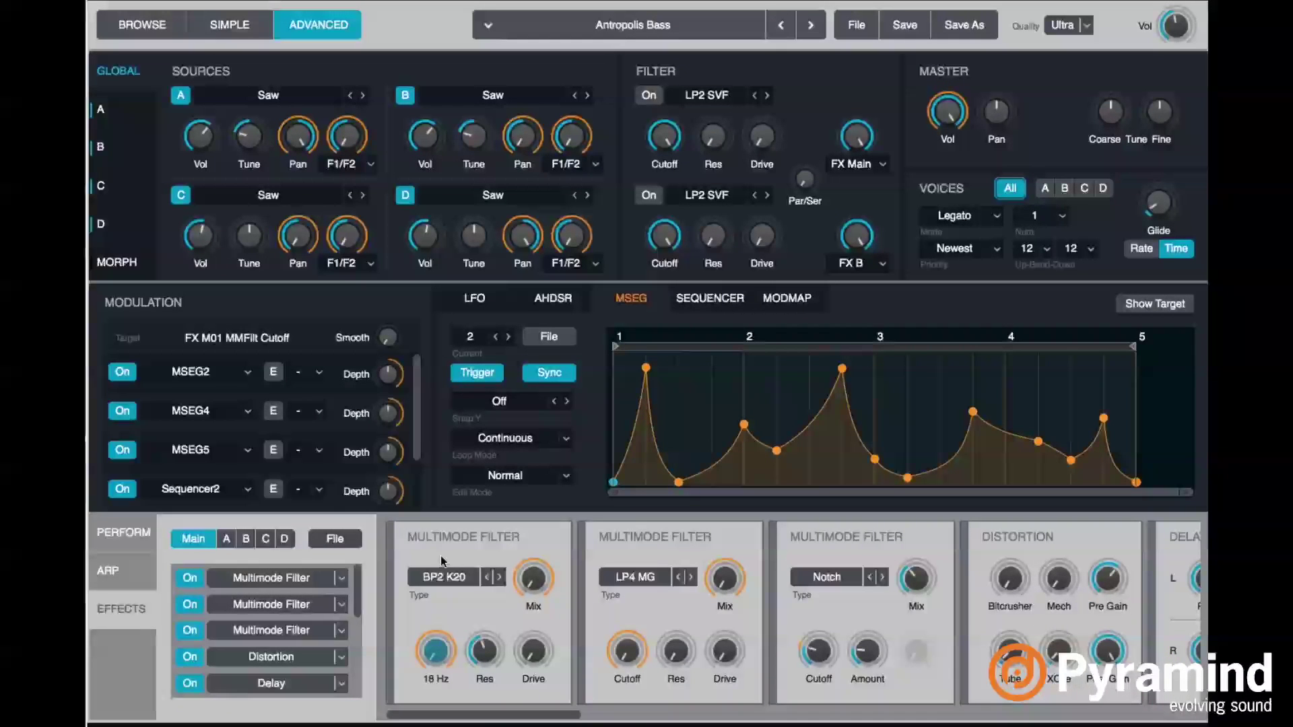
{"action": "right_click", "coordinate": [389, 376]}
{"action": "left_click", "coordinate": [389, 377]}
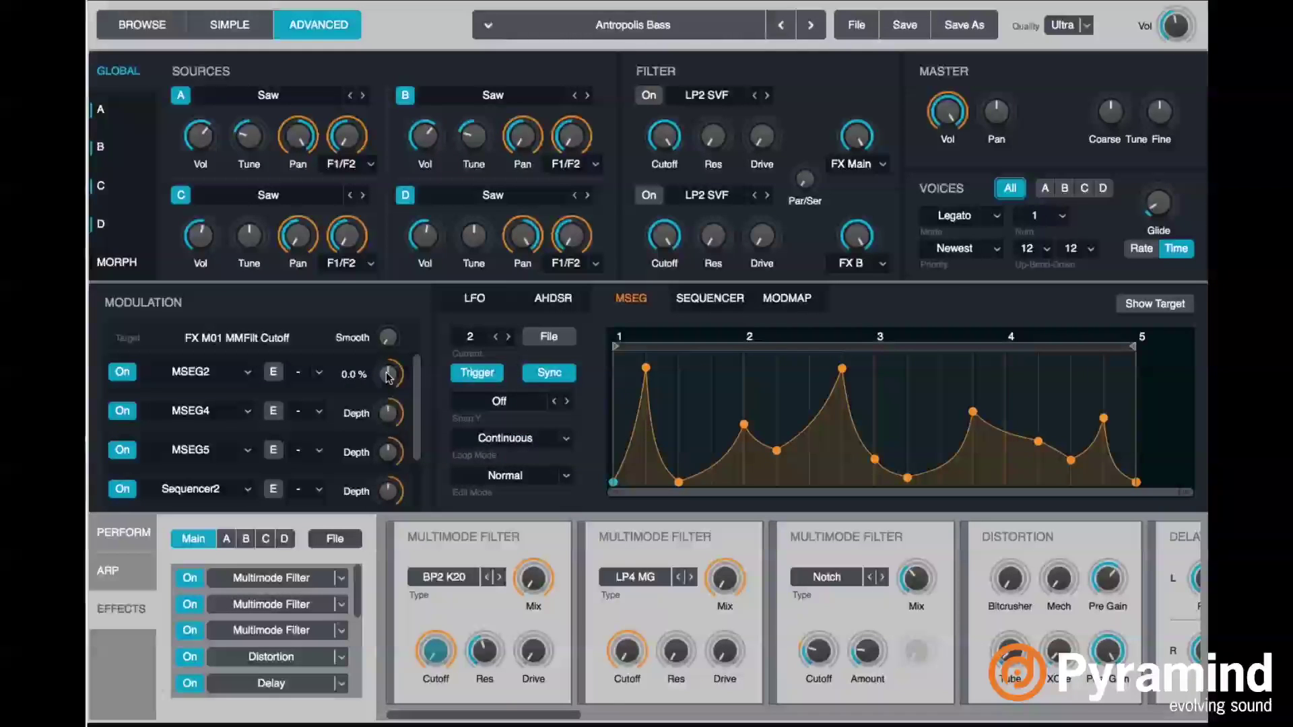
{"action": "left_click_drag", "start_coordinate": [394, 357], "coordinate": [390, 377]}
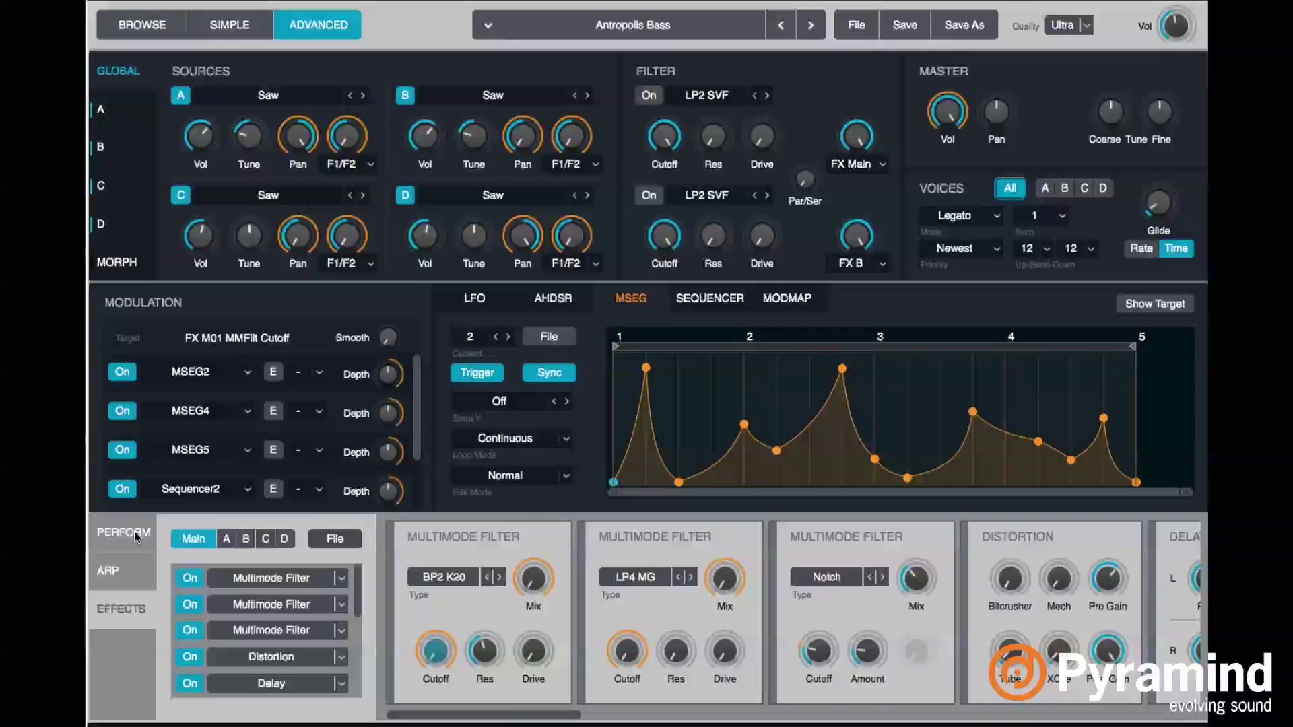
- Return to the performance controls, bring up MSEG 4 and sweep BP Bass's Shapes control down to about 18 % and back up
{"action": "left_click", "coordinate": [131, 552]}
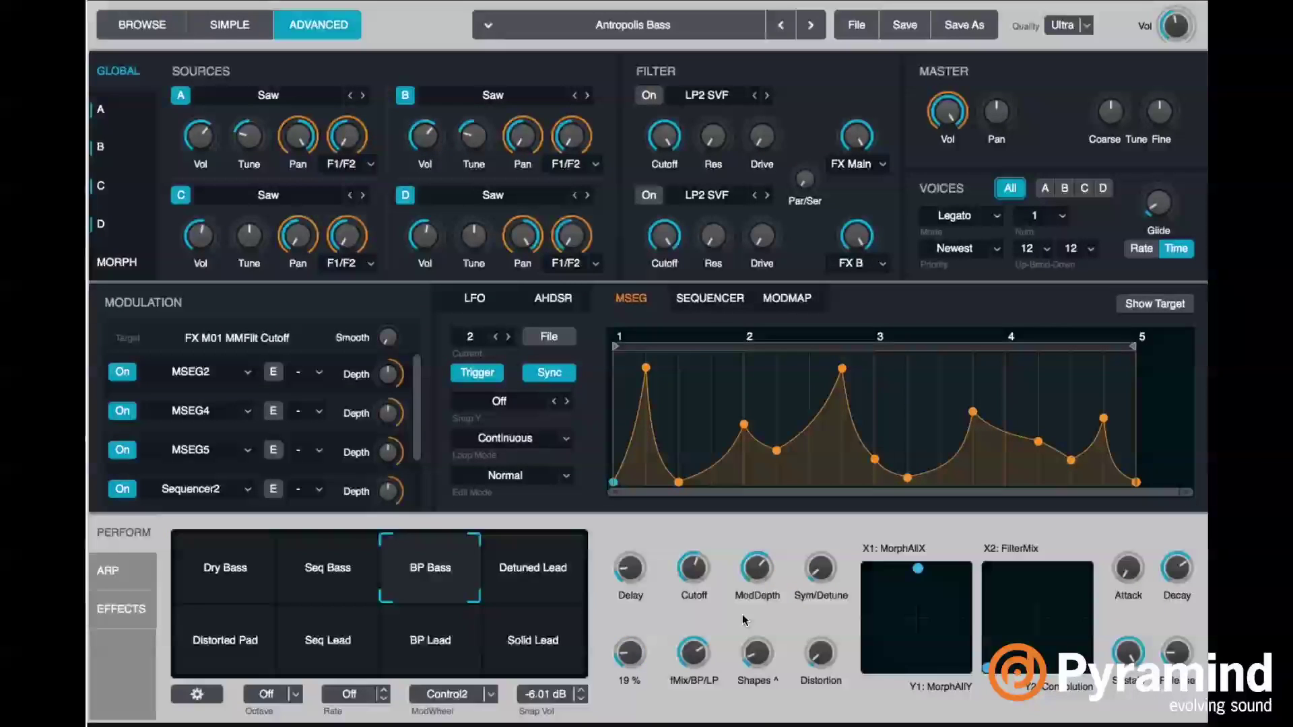
{"action": "left_click_drag", "start_coordinate": [768, 658], "coordinate": [764, 643]}
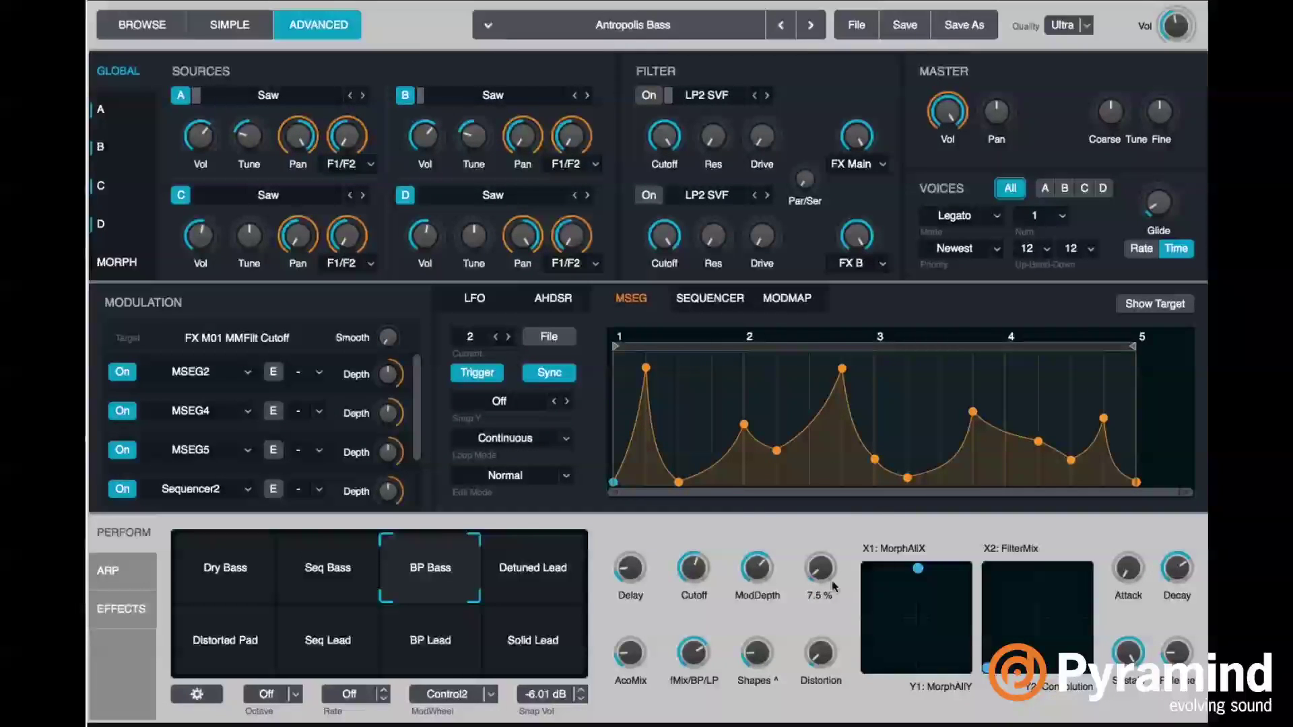
{"action": "left_click", "coordinate": [510, 337]}
{"action": "left_click", "coordinate": [511, 337]}
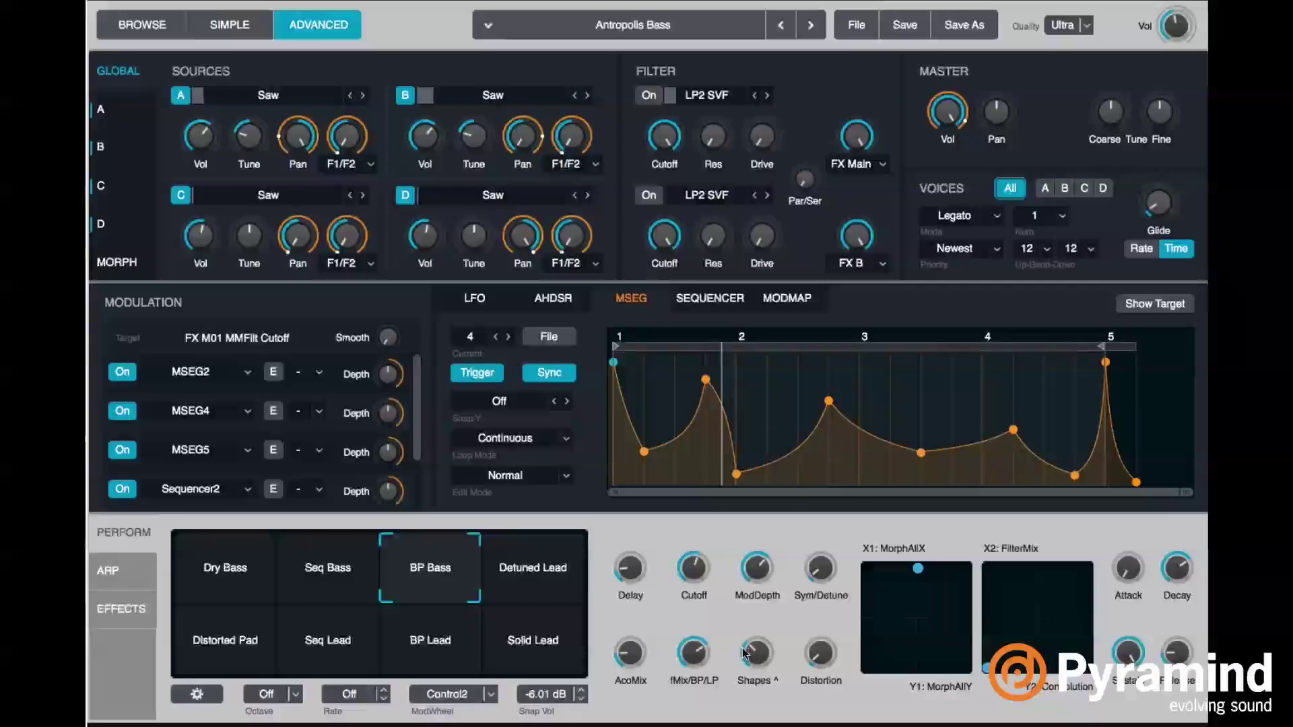
{"action": "left_click_drag", "start_coordinate": [749, 652], "coordinate": [751, 675]}
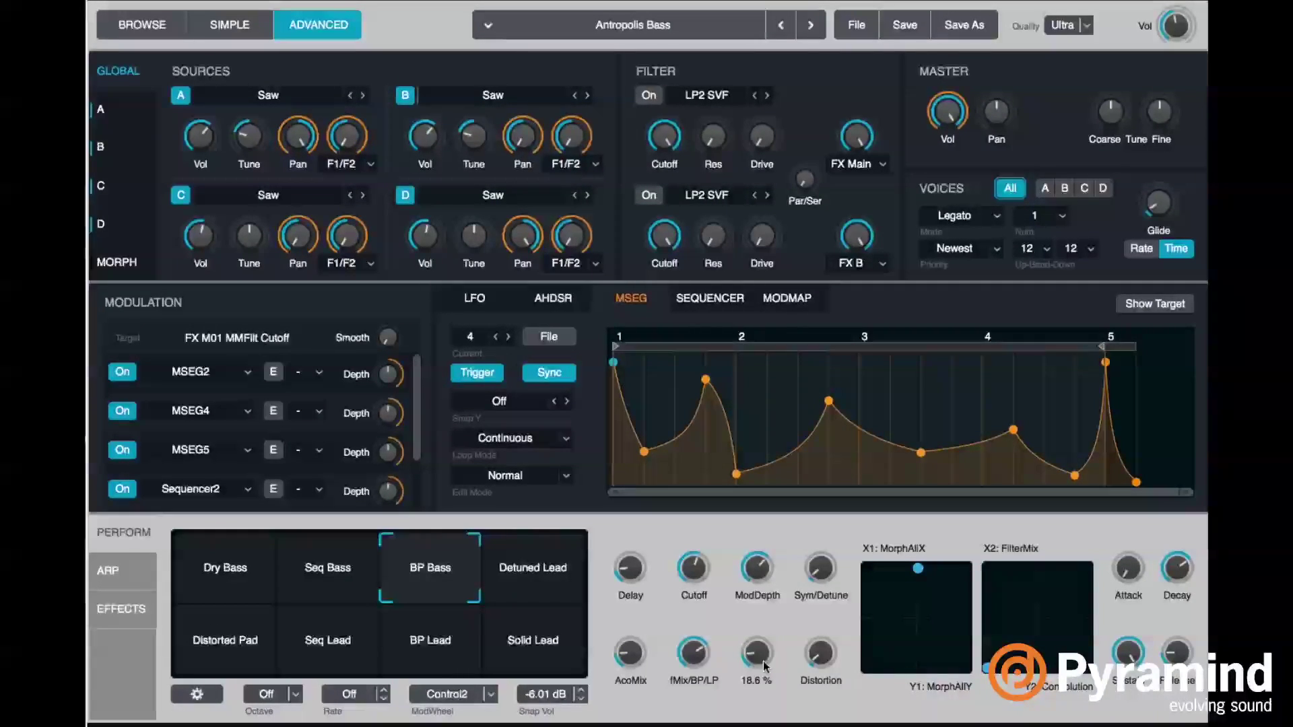
{"action": "left_click_drag", "start_coordinate": [766, 657], "coordinate": [779, 595]}
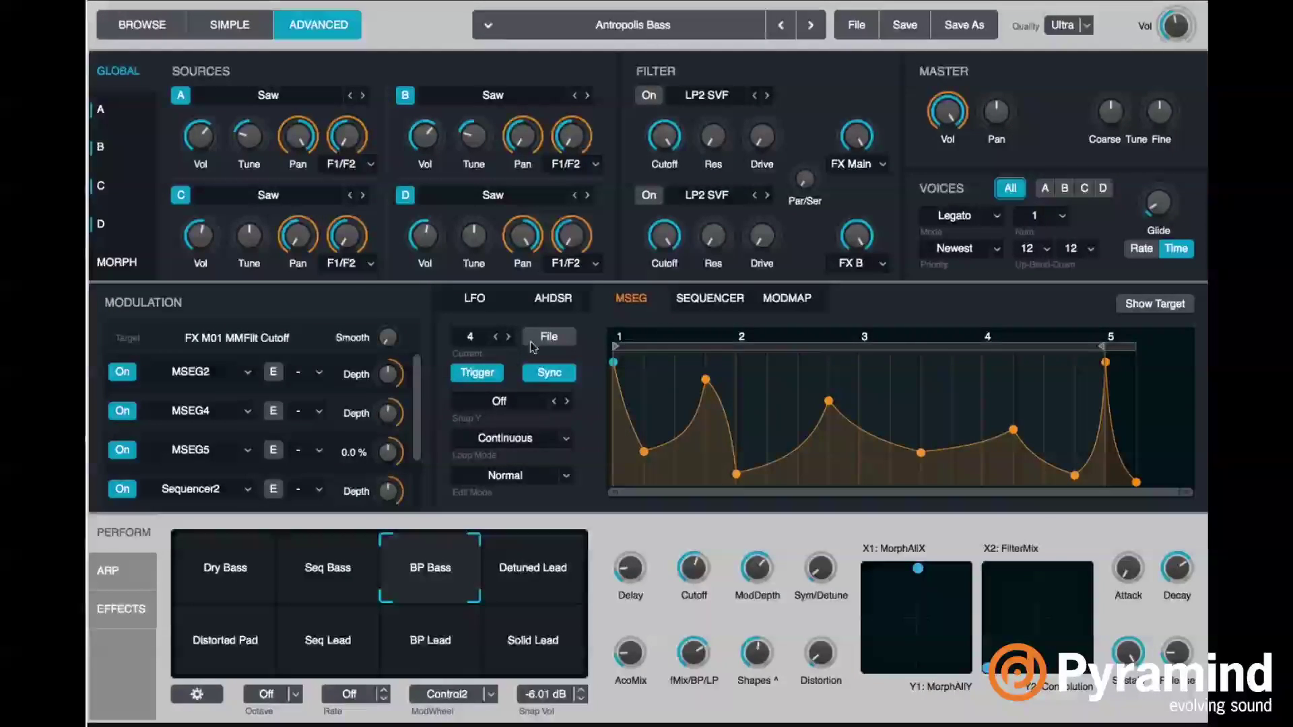
- Bring up MSEG 5 and raise BP Bass's Shapes control slightly above 52 %
{"action": "left_click", "coordinate": [508, 337]}
{"action": "left_click", "coordinate": [509, 337]}
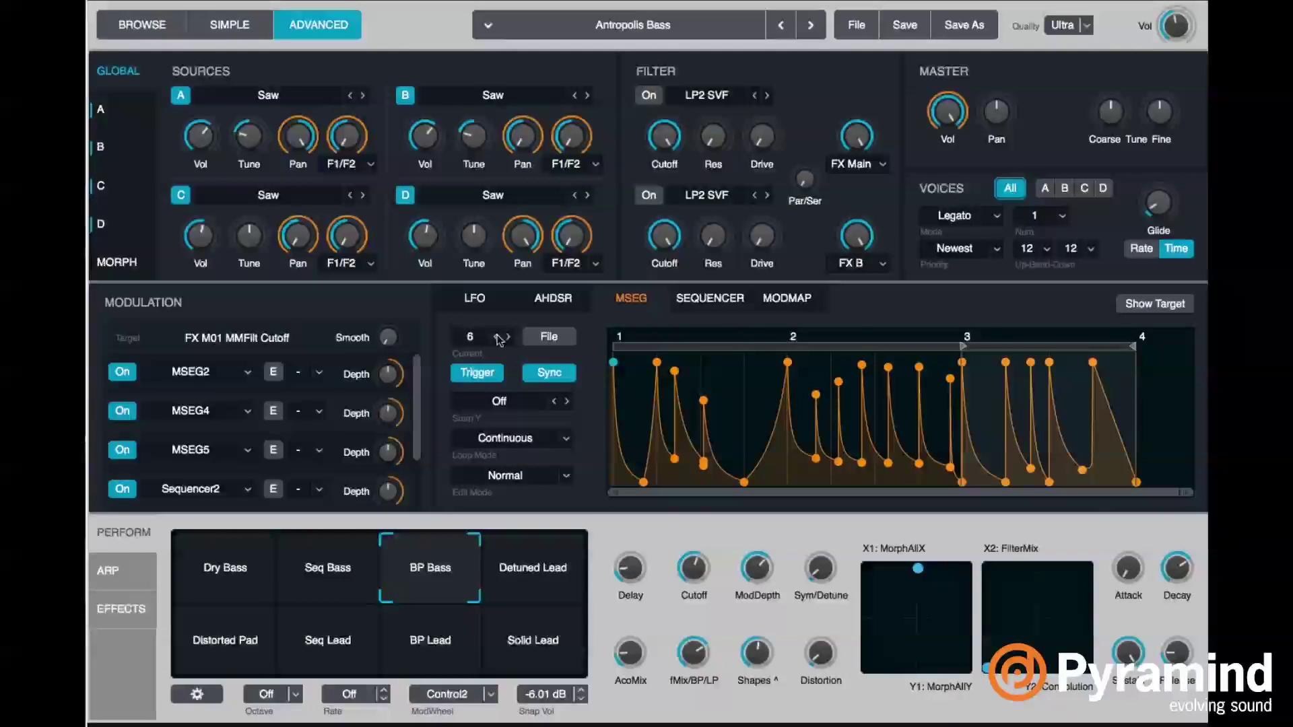
{"action": "left_click", "coordinate": [496, 337]}
{"action": "mouse_move", "coordinate": [757, 663]}
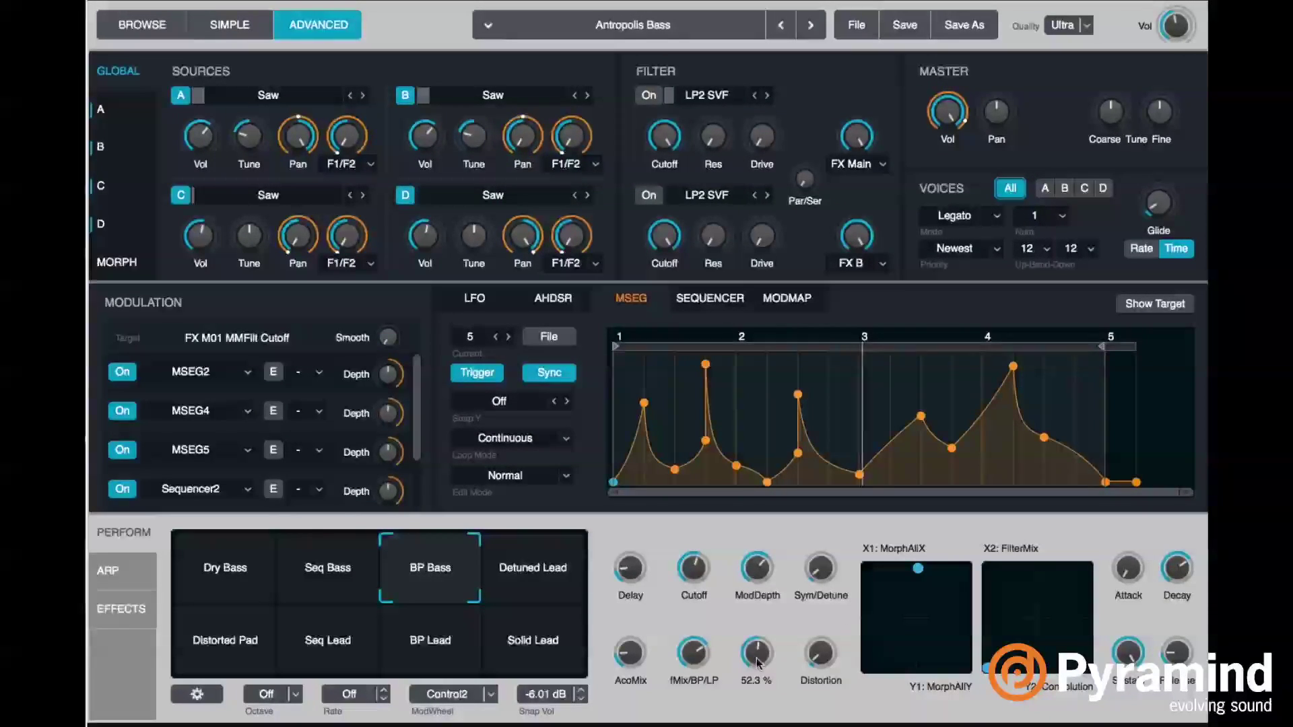
{"action": "left_click_drag", "start_coordinate": [757, 663], "coordinate": [767, 655]}
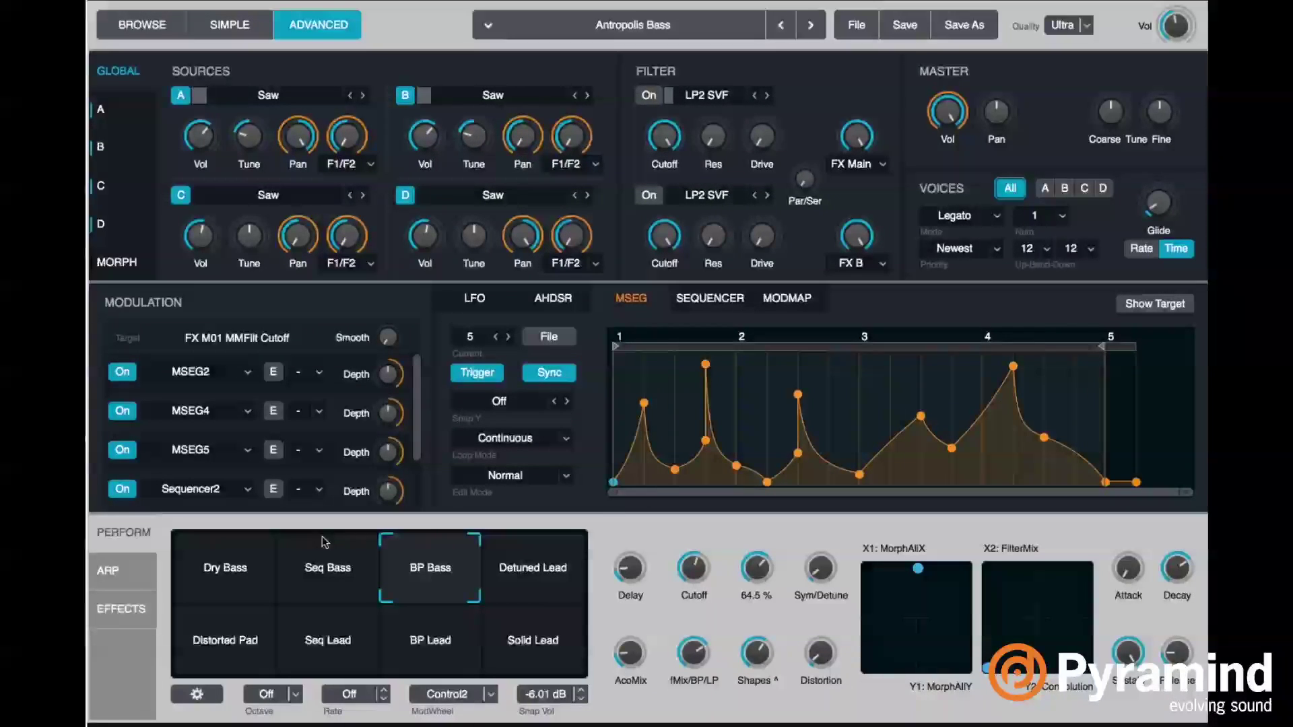
- Show Sequencer 2's step pattern and raise BP Bass's Shapes control further
{"action": "left_click", "coordinate": [712, 300]}
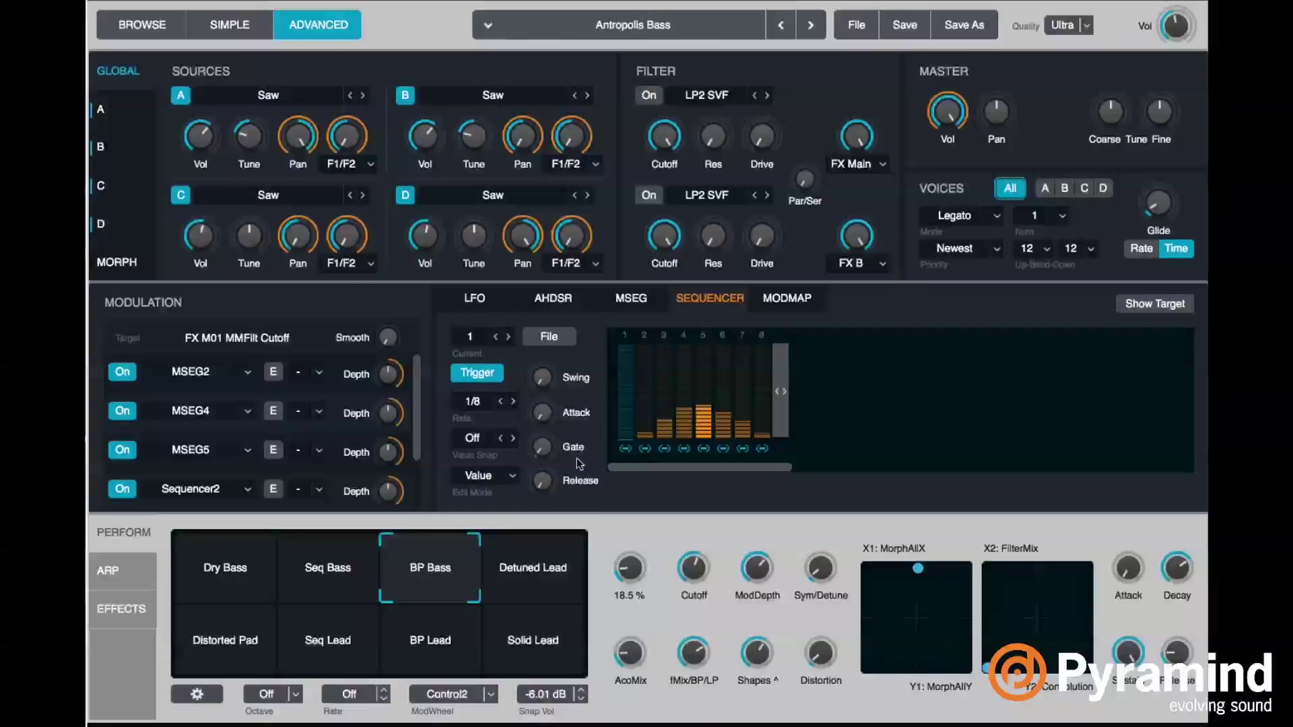
{"action": "left_click", "coordinate": [508, 336]}
{"action": "left_click_drag", "start_coordinate": [756, 663], "coordinate": [767, 636]}
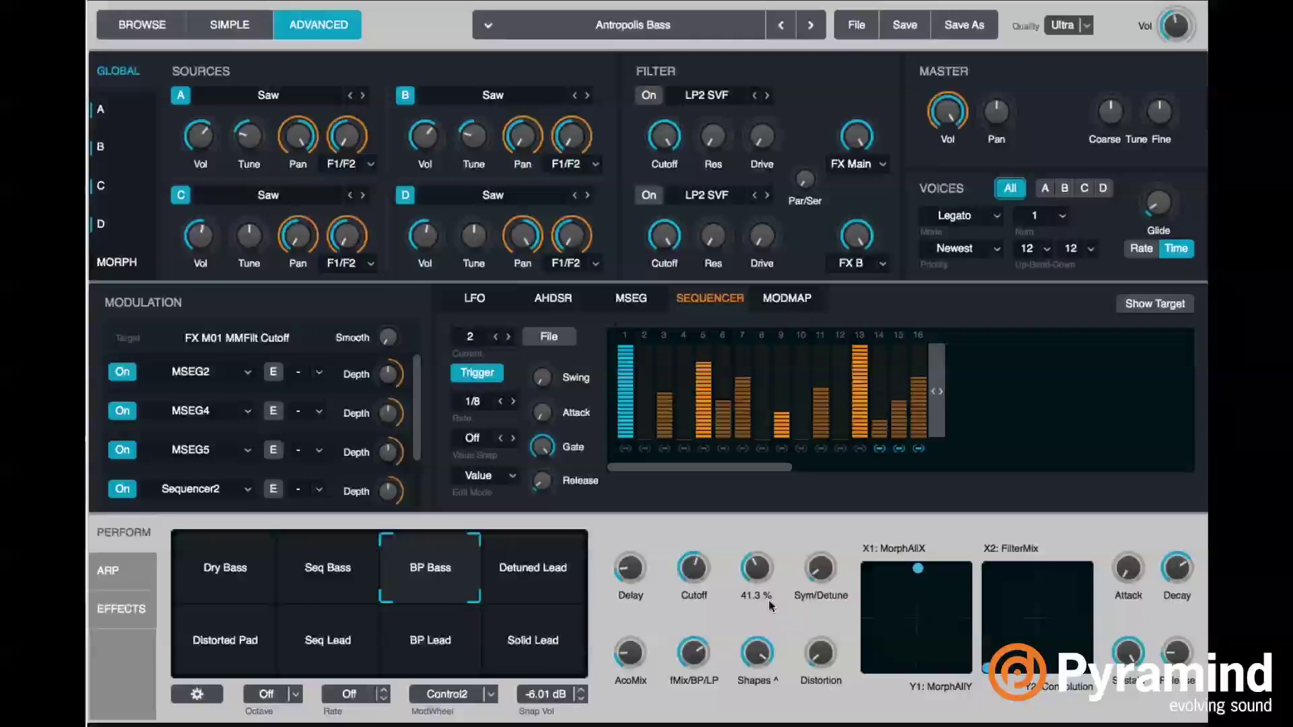
- Vary BP Bass's ModDepth control around 50 % and turn its Shapes control back down
{"action": "left_click_drag", "start_coordinate": [748, 581], "coordinate": [760, 561]}
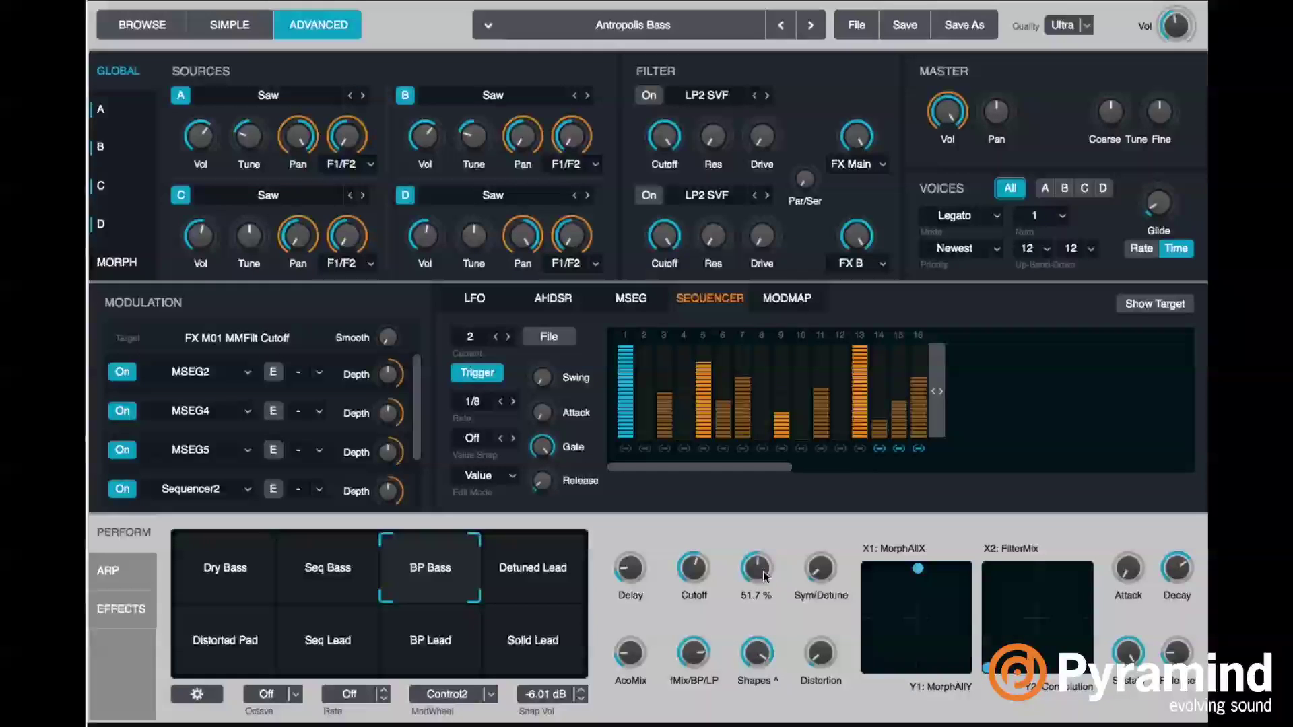
{"action": "left_click_drag", "start_coordinate": [764, 573], "coordinate": [791, 575]}
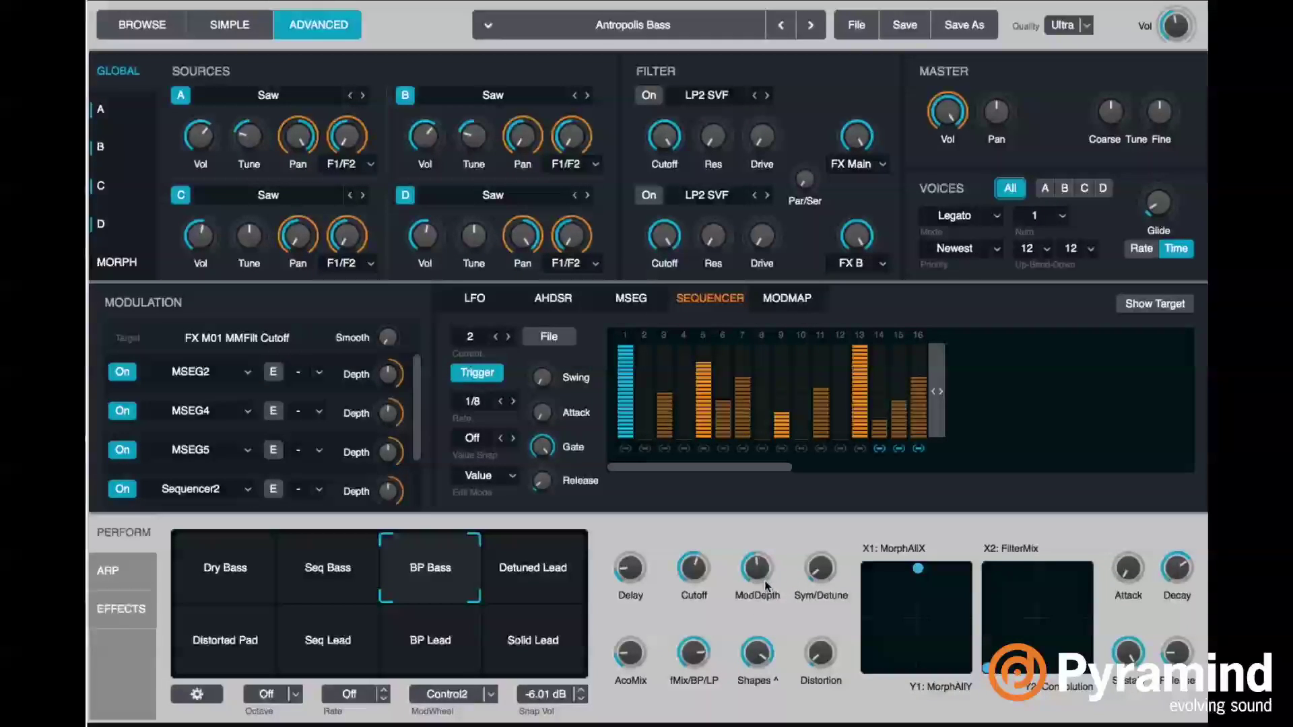
{"action": "left_click_drag", "start_coordinate": [756, 654], "coordinate": [759, 664]}
{"action": "left_click_drag", "start_coordinate": [758, 723], "coordinate": [699, 656]}
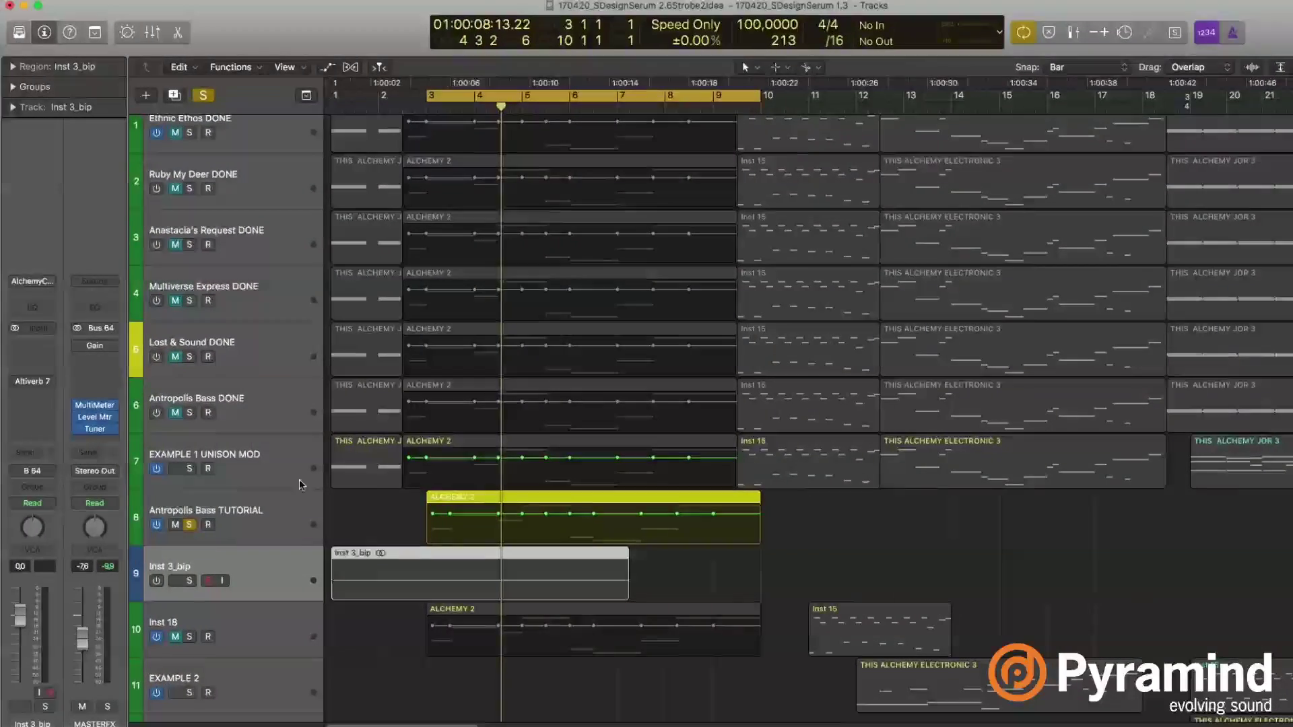
- Create one software instrument track with an empty channel strip, routed to Bus 64 (MASTERFX), below the Inst 18 track
{"action": "left_click", "coordinate": [282, 510]}
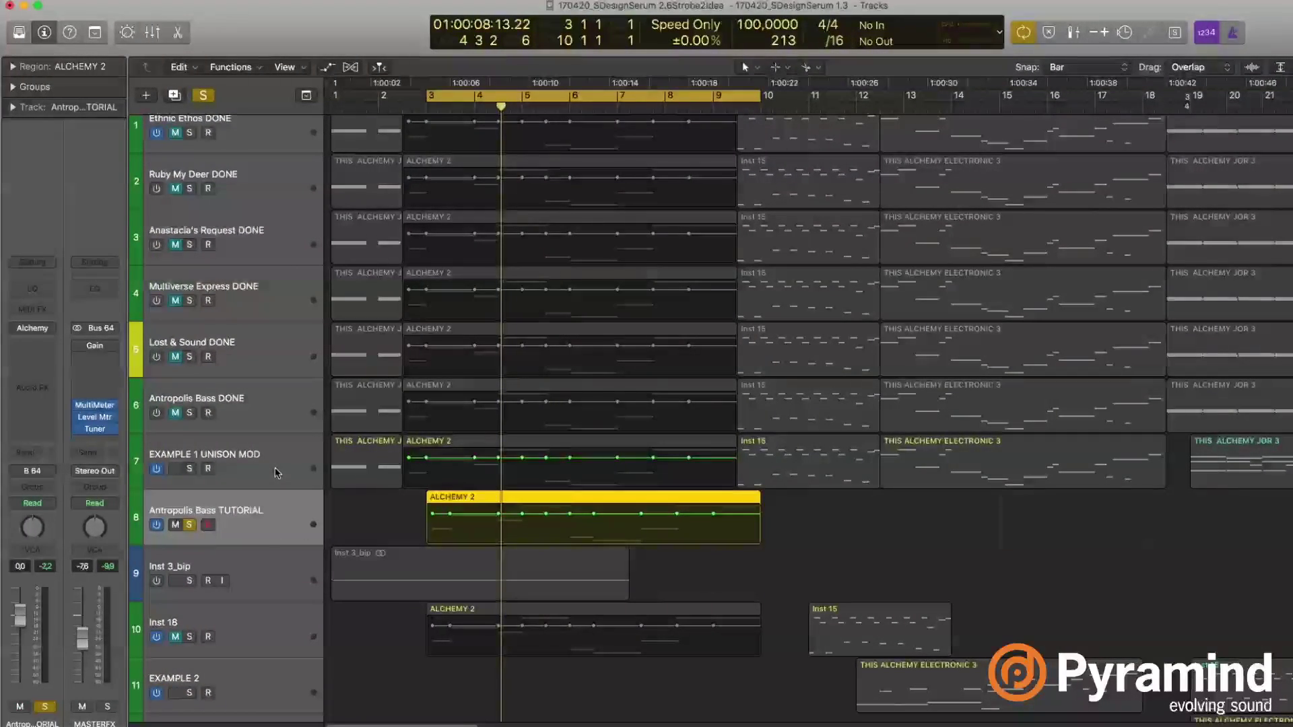
{"action": "left_click", "coordinate": [360, 571]}
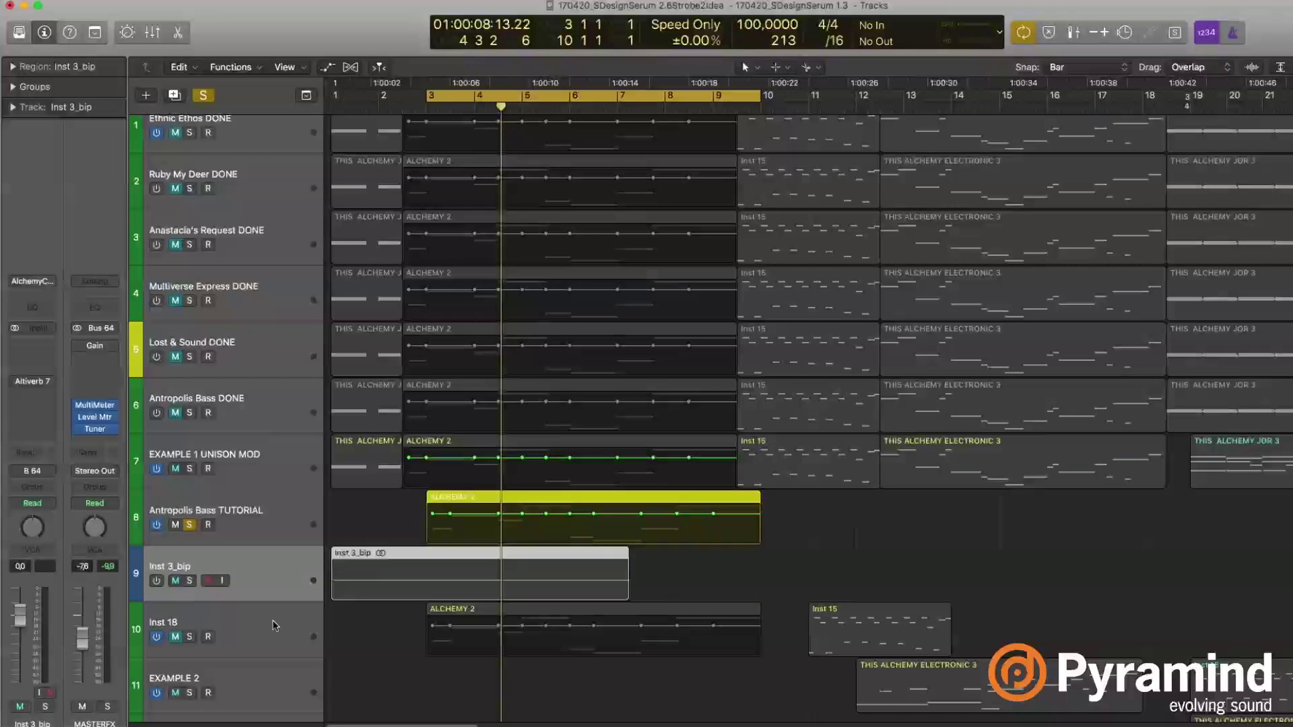
{"action": "left_click", "coordinate": [367, 607]}
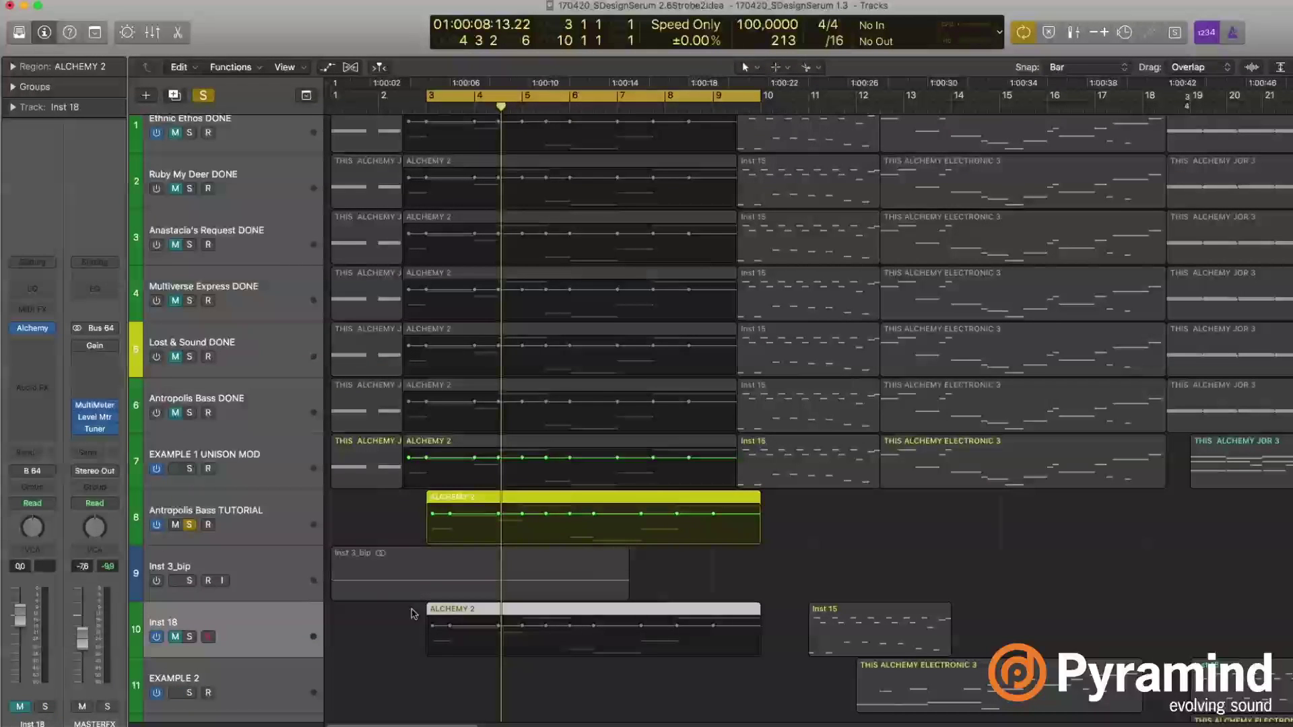
{"action": "left_click", "coordinate": [150, 97]}
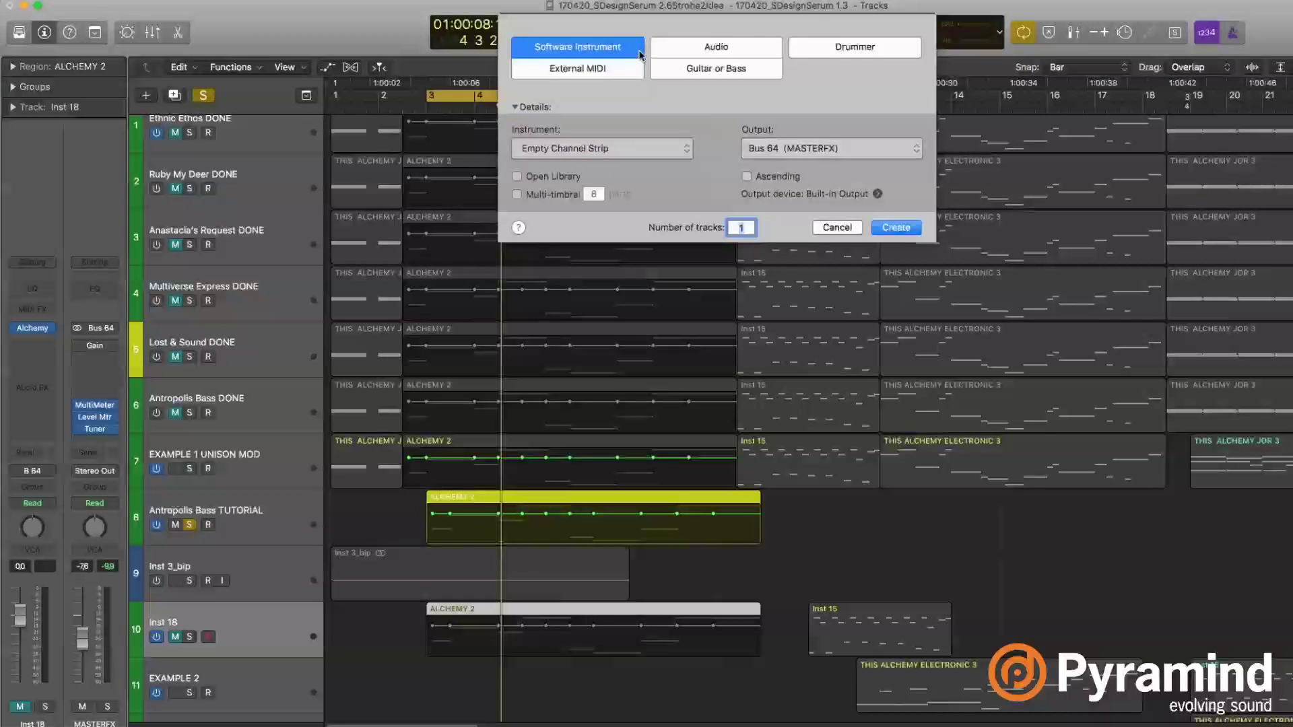
{"action": "left_click", "coordinate": [893, 229]}
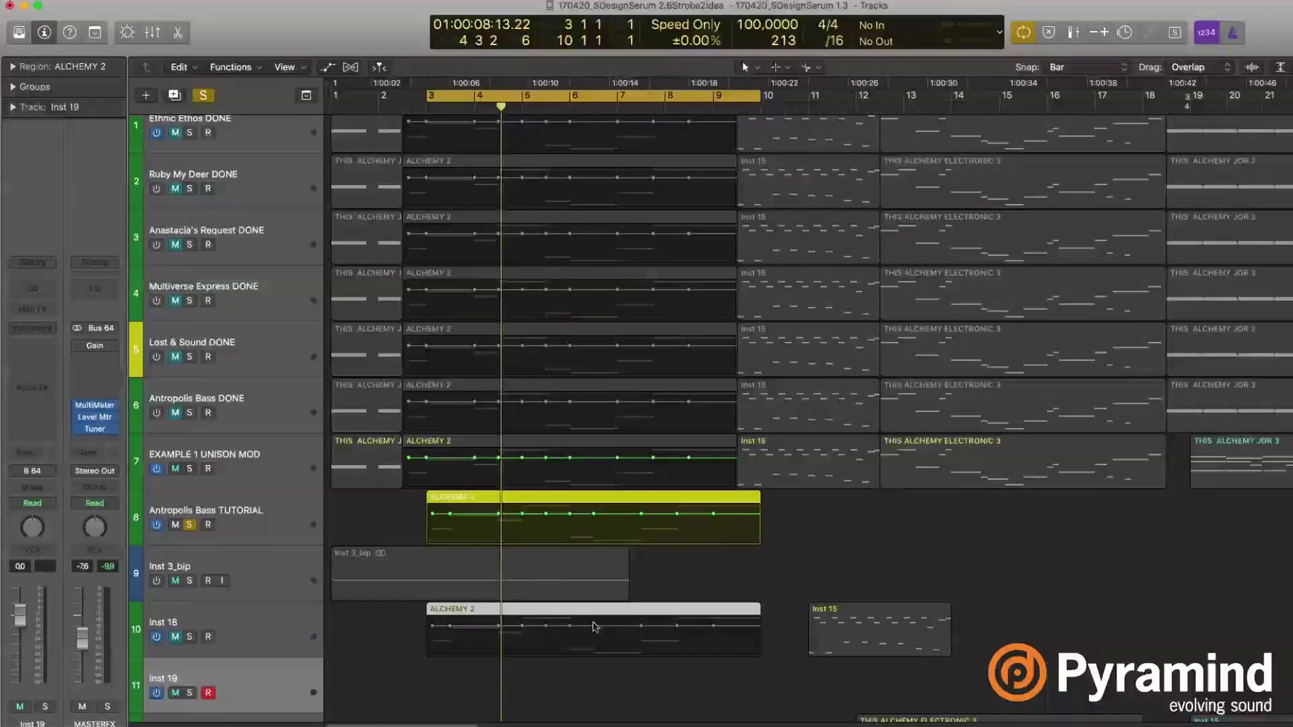
- Copy the ALCHEMY 2 region onto the new track, solo it and place it directly below the Antropolis Bass TUTORIAL track
{"action": "scroll", "coordinate": [595, 627], "scroll_direction": "down", "scroll_amount": 1}
{"action": "left_click_drag", "start_coordinate": [531, 585], "coordinate": [528, 628]}
{"action": "left_click", "coordinate": [189, 650], "text": "alt"}
{"action": "left_click_drag", "start_coordinate": [202, 639], "coordinate": [200, 501]}
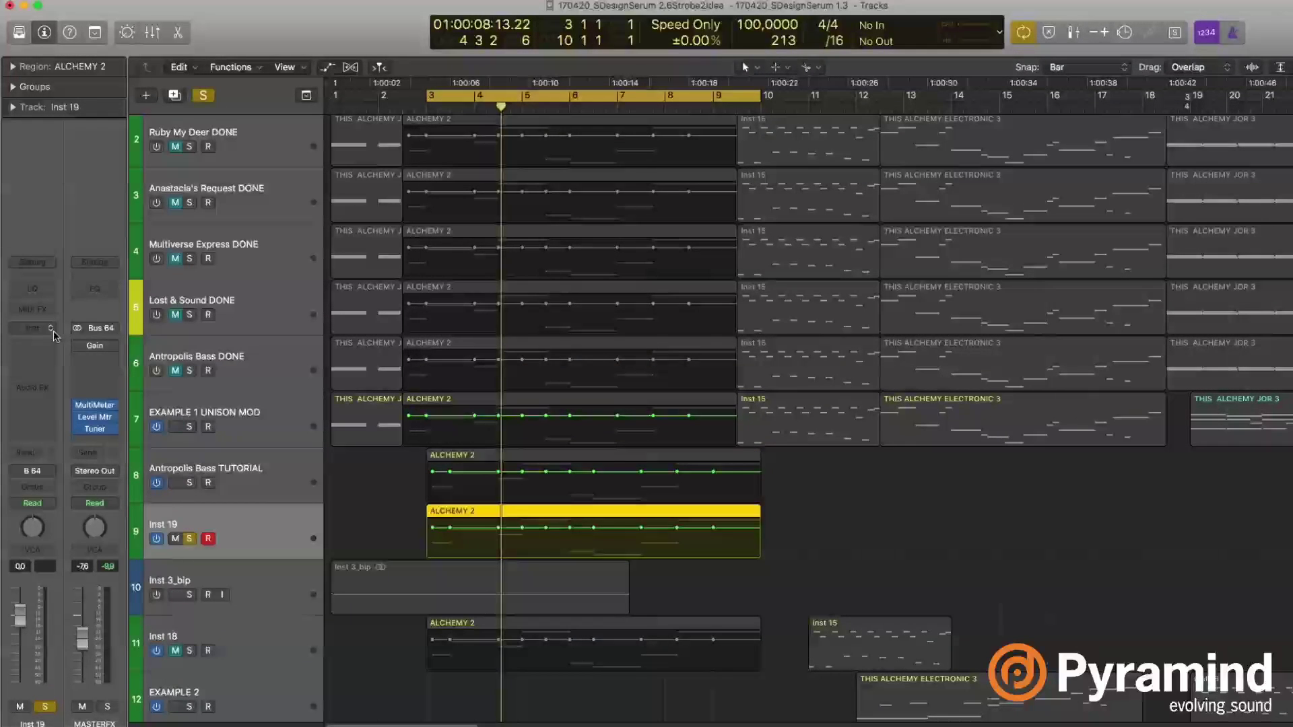
- Insert an instrument plug-in on the empty channel strip of the new Inst 19 track
{"action": "left_click", "coordinate": [32, 328]}
{"action": "mouse_move", "coordinate": [94, 355]}
{"action": "left_click", "coordinate": [199, 355]}
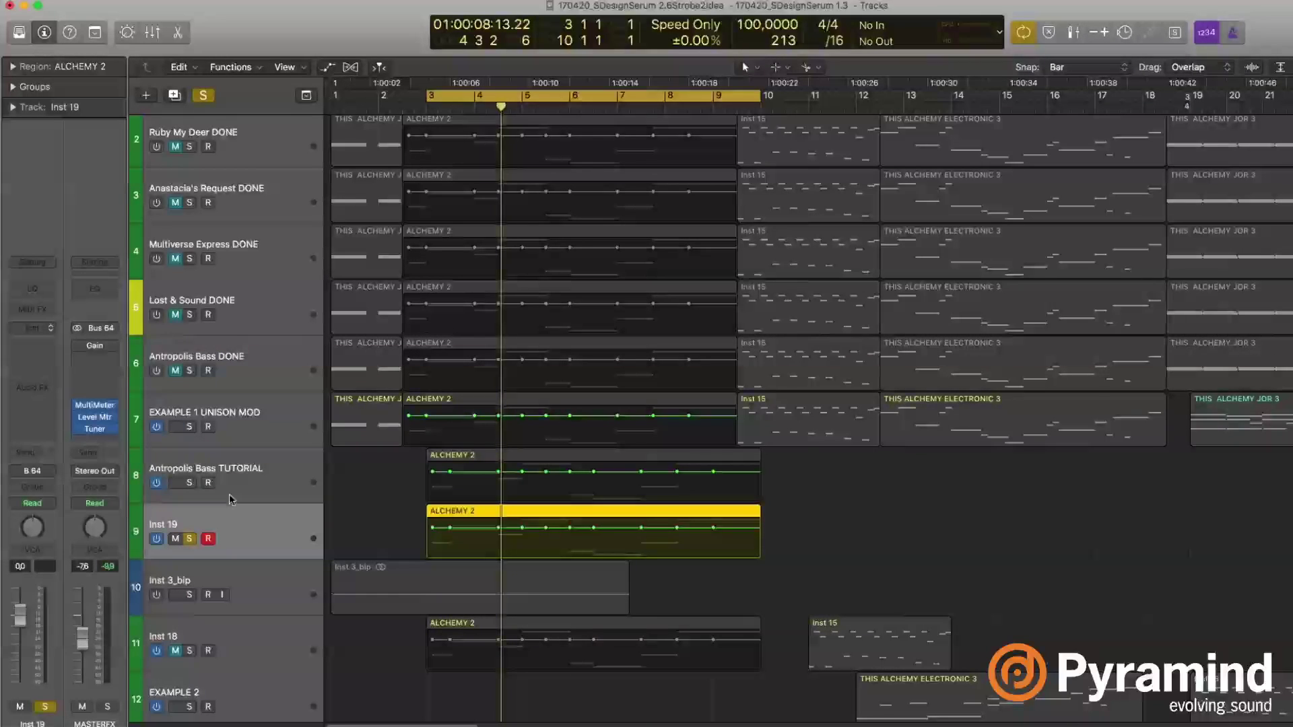
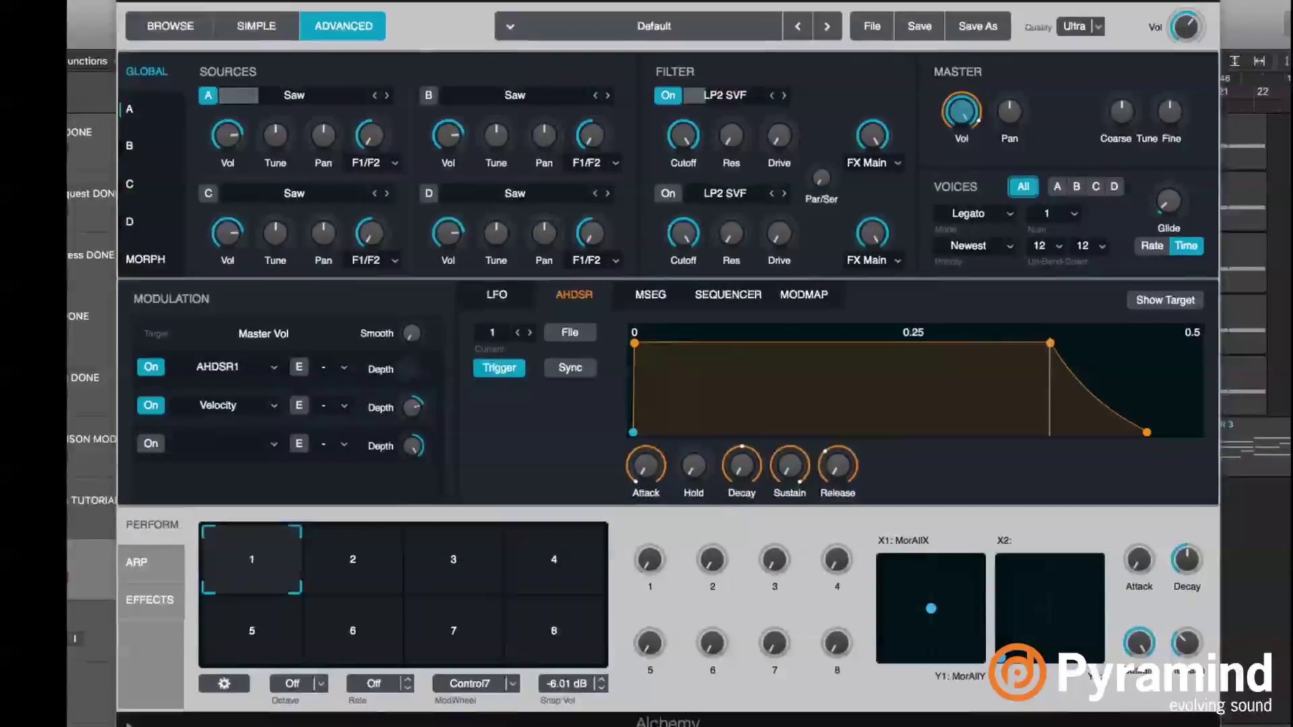
- Examine the modulation assignments of source A's FX send and of Filter 1's Cutoff and Res in the global view
{"action": "left_click", "coordinate": [102, 109]}
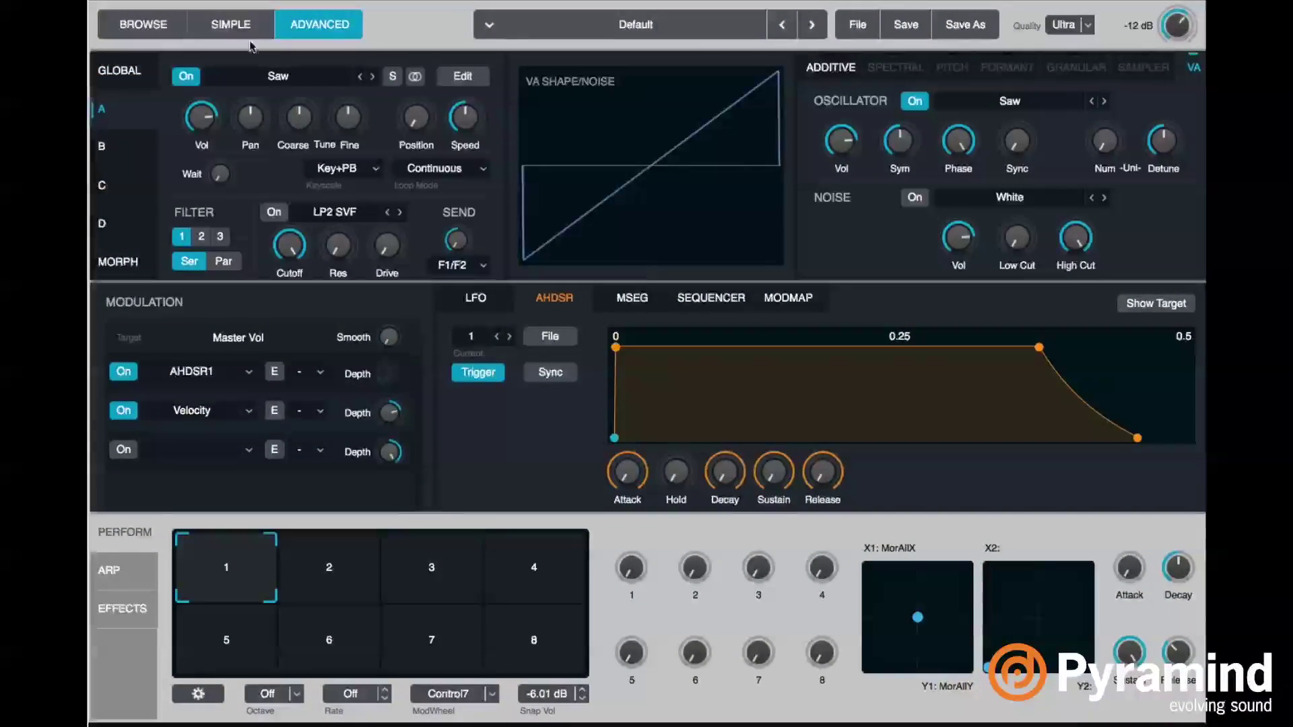
{"action": "left_click", "coordinate": [119, 70]}
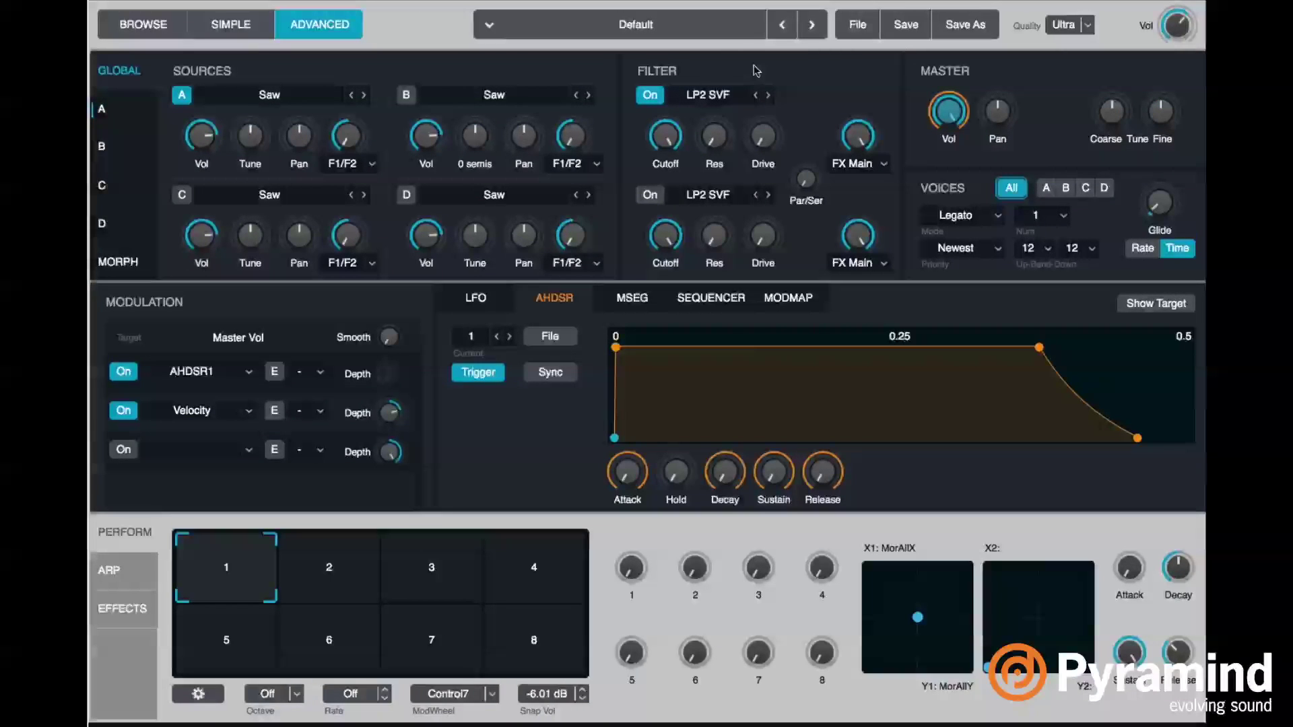
{"action": "left_click", "coordinate": [344, 138]}
{"action": "mouse_move", "coordinate": [680, 131]}
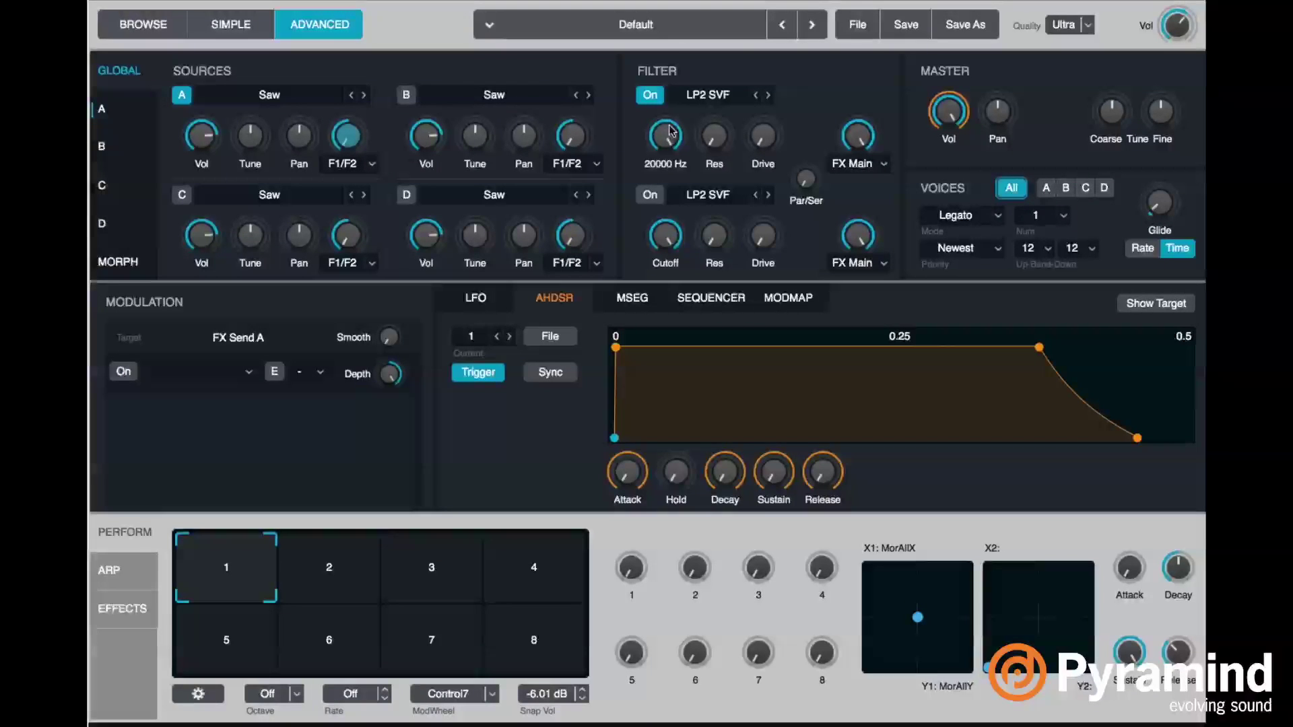
{"action": "left_click", "coordinate": [676, 132]}
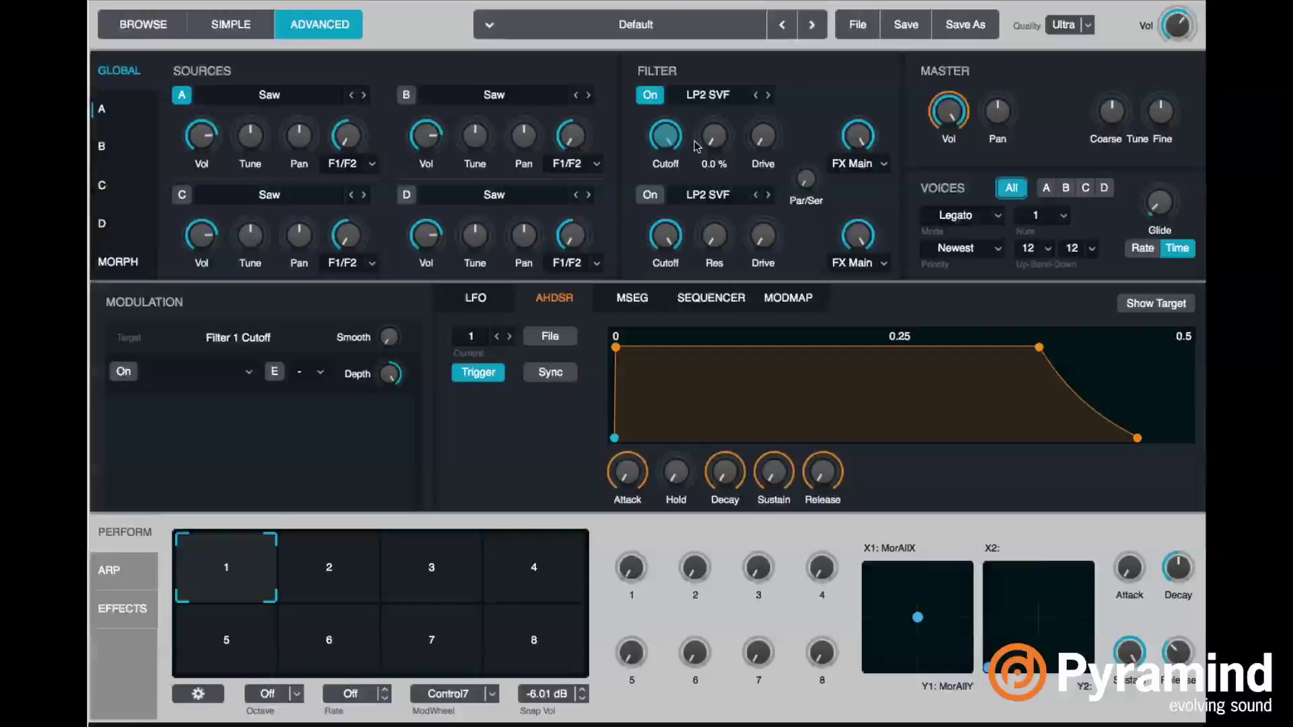
{"action": "mouse_move", "coordinate": [670, 247]}
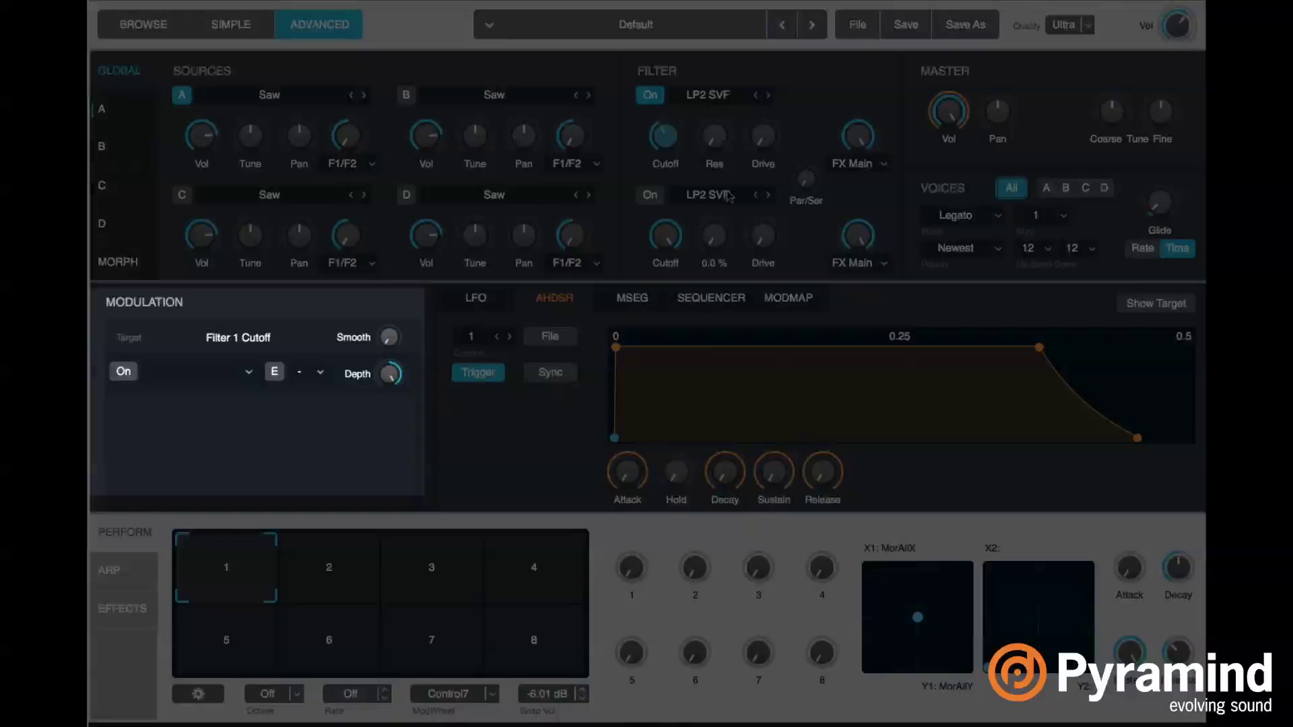
{"action": "left_click", "coordinate": [730, 141]}
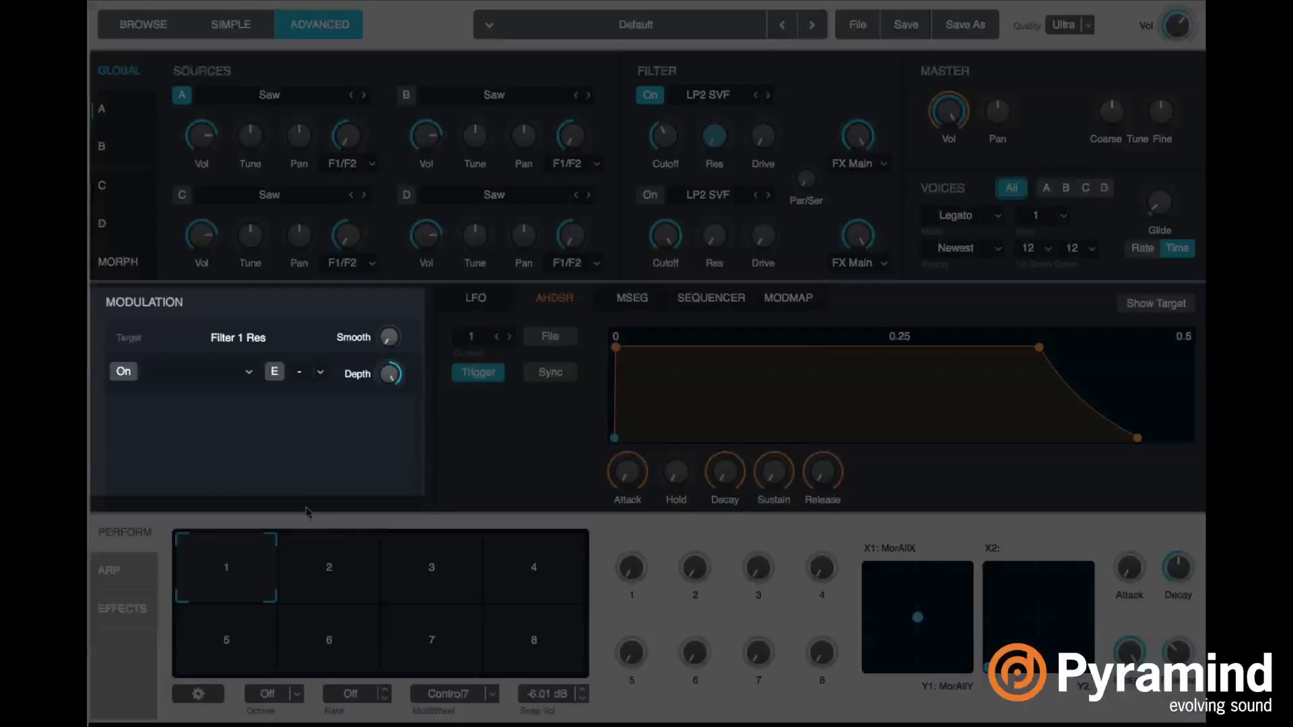
{"action": "left_click", "coordinate": [667, 138]}
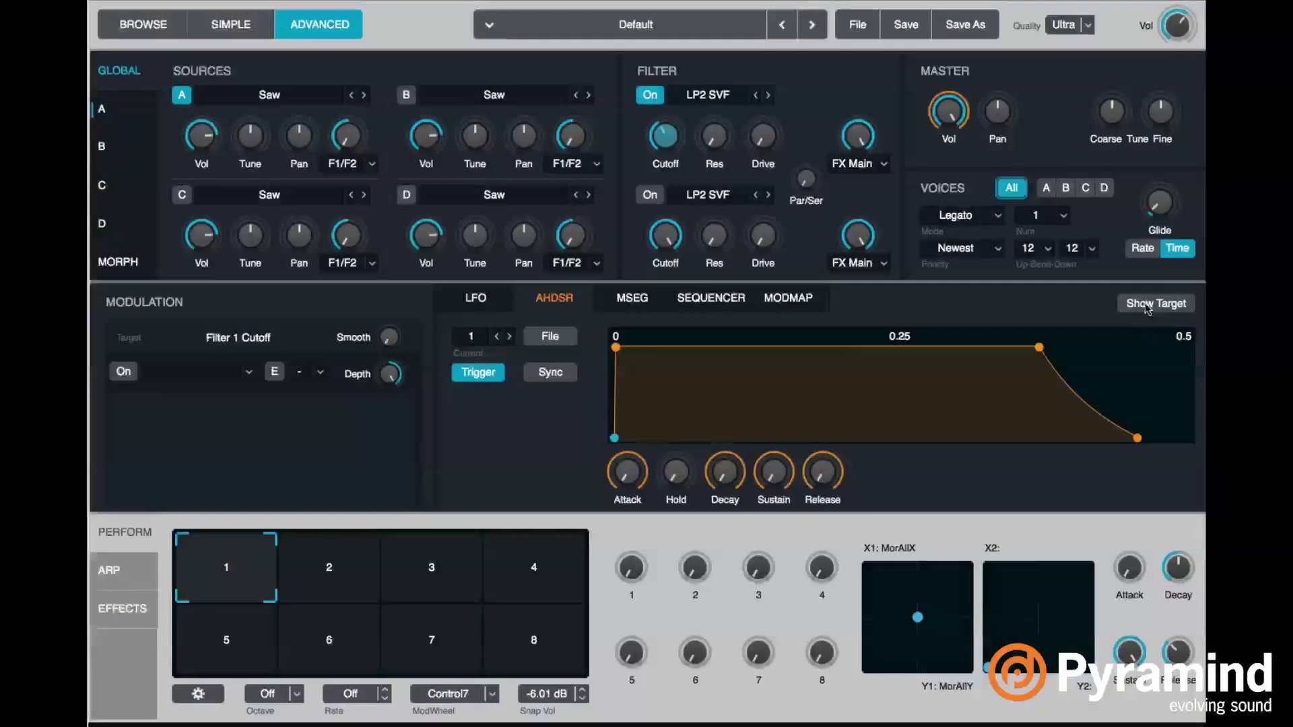
- Examine which targets the current AHDSR 1 envelope modulates, including its Perform assignments
{"action": "left_click", "coordinate": [1148, 306]}
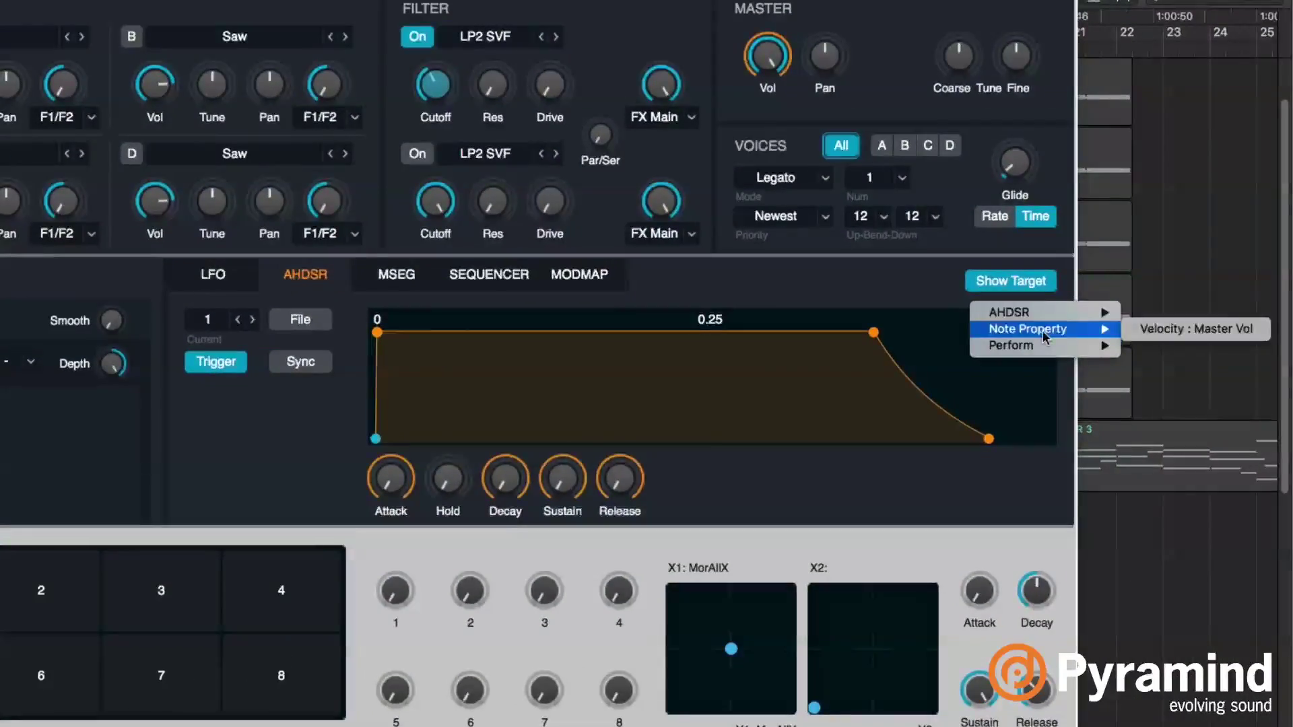
{"action": "mouse_move", "coordinate": [1184, 359]}
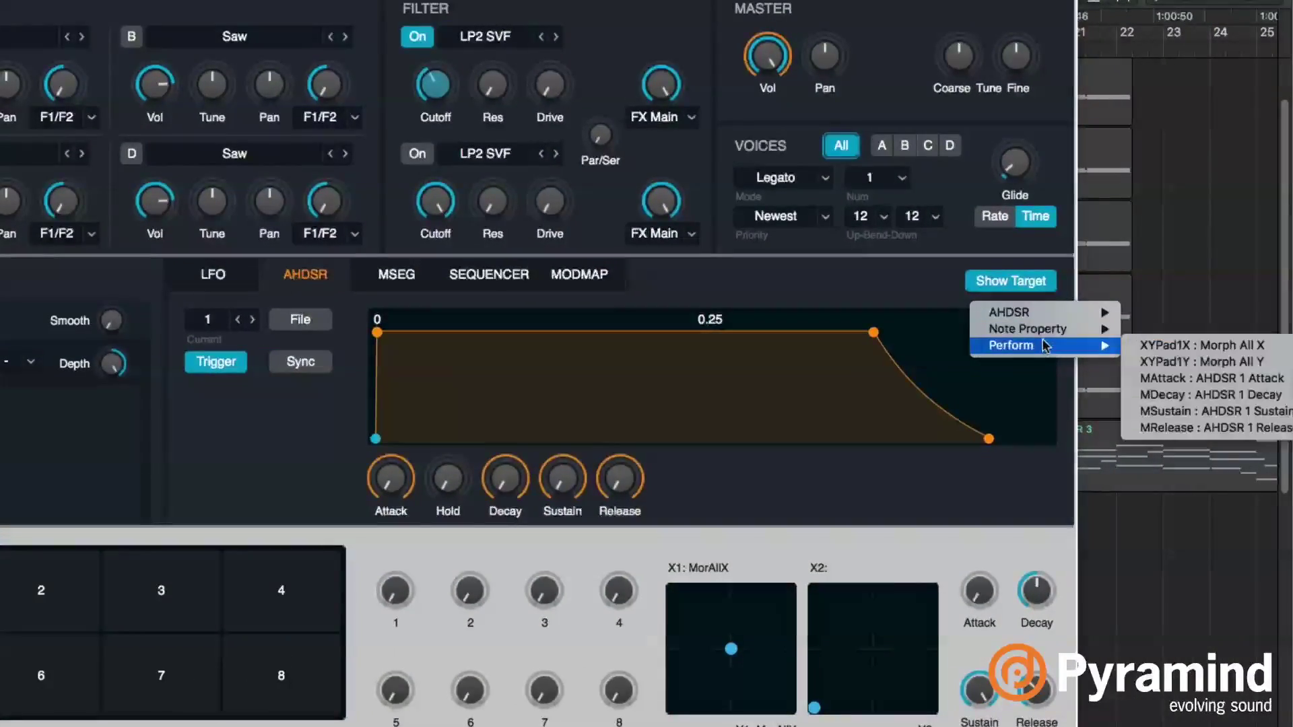
{"action": "left_click", "coordinate": [847, 279]}
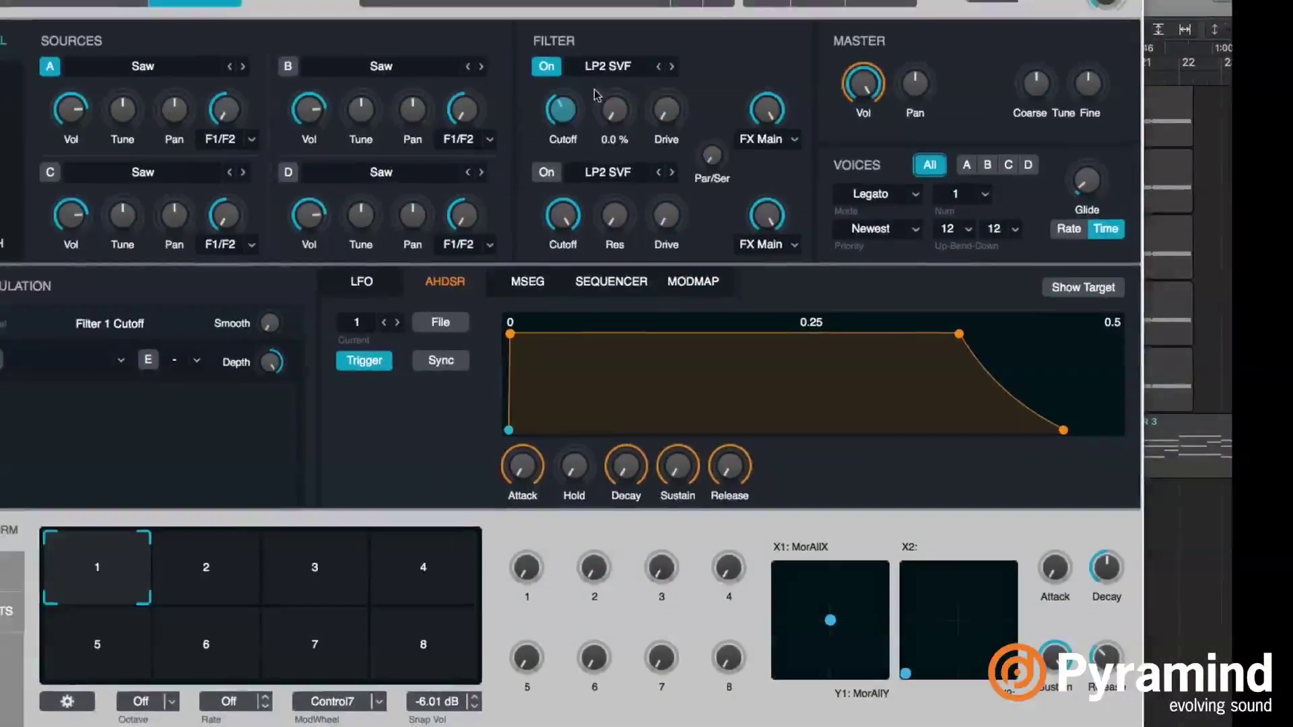
- Lower Filter 1's Cutoff to about 163 Hz and assign Sequencer1 as its first modulation source
{"action": "left_click_drag", "start_coordinate": [443, 73], "coordinate": [446, 85]}
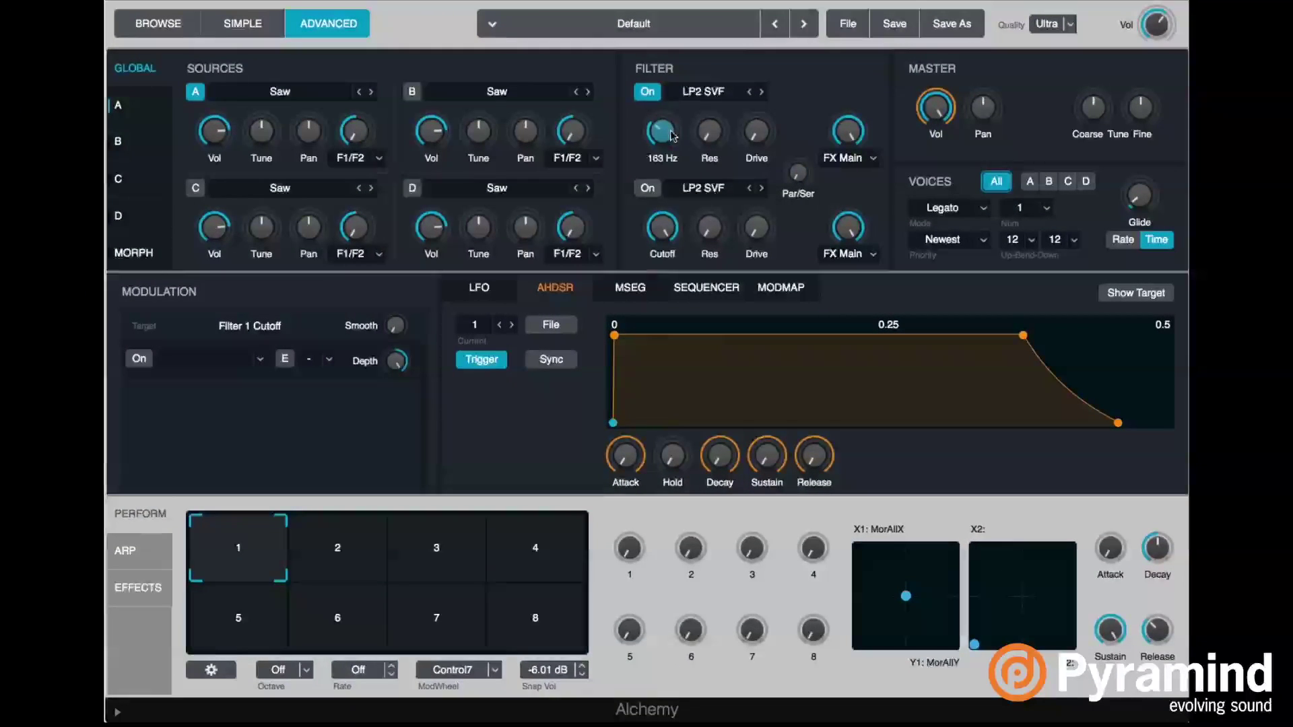
{"action": "left_click", "coordinate": [213, 362]}
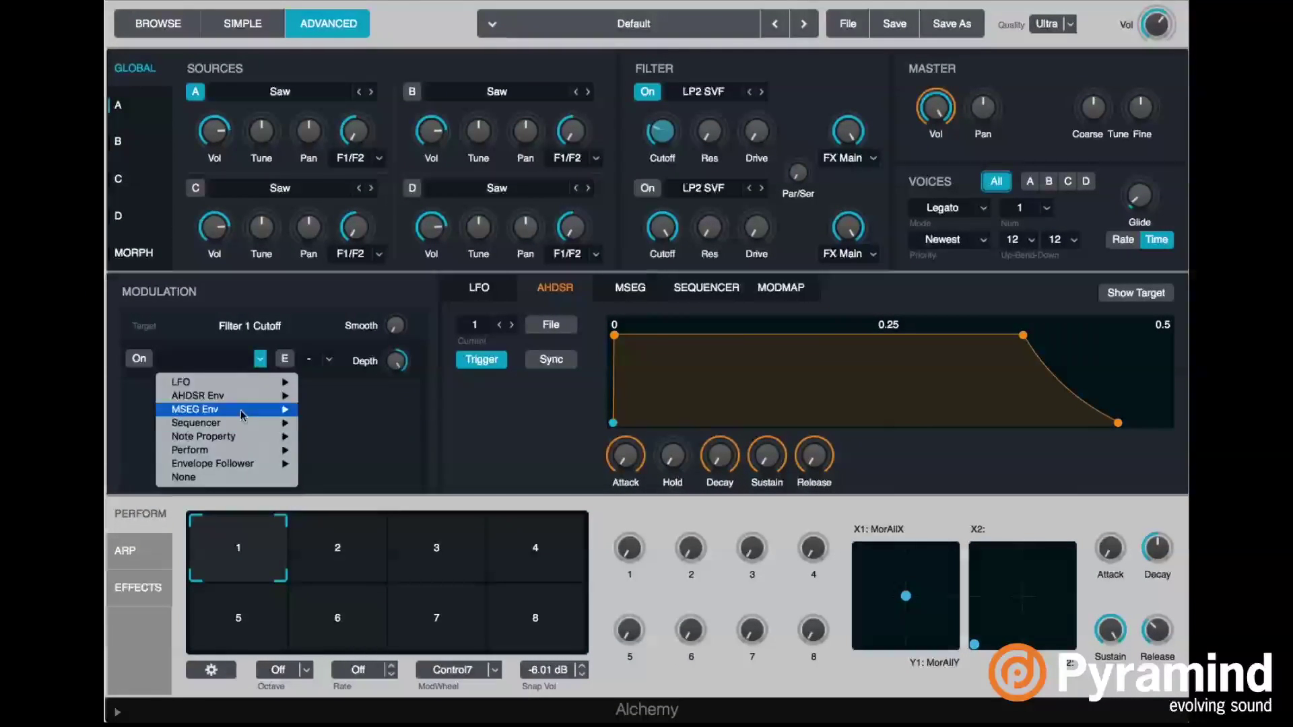
{"action": "mouse_move", "coordinate": [249, 423]}
{"action": "left_click", "coordinate": [312, 424]}
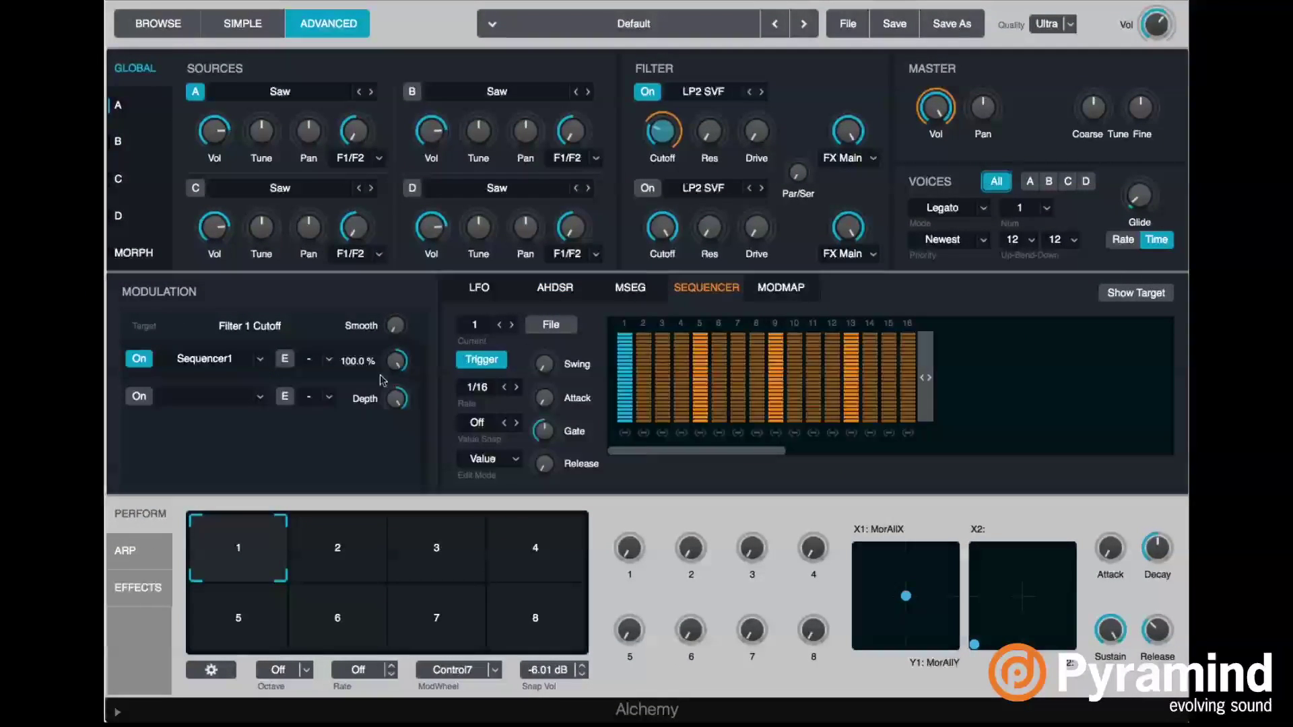
- Add three more new sequencers as the second, third and fourth modulation sources of Filter 1's Cutoff
{"action": "left_click", "coordinate": [223, 398]}
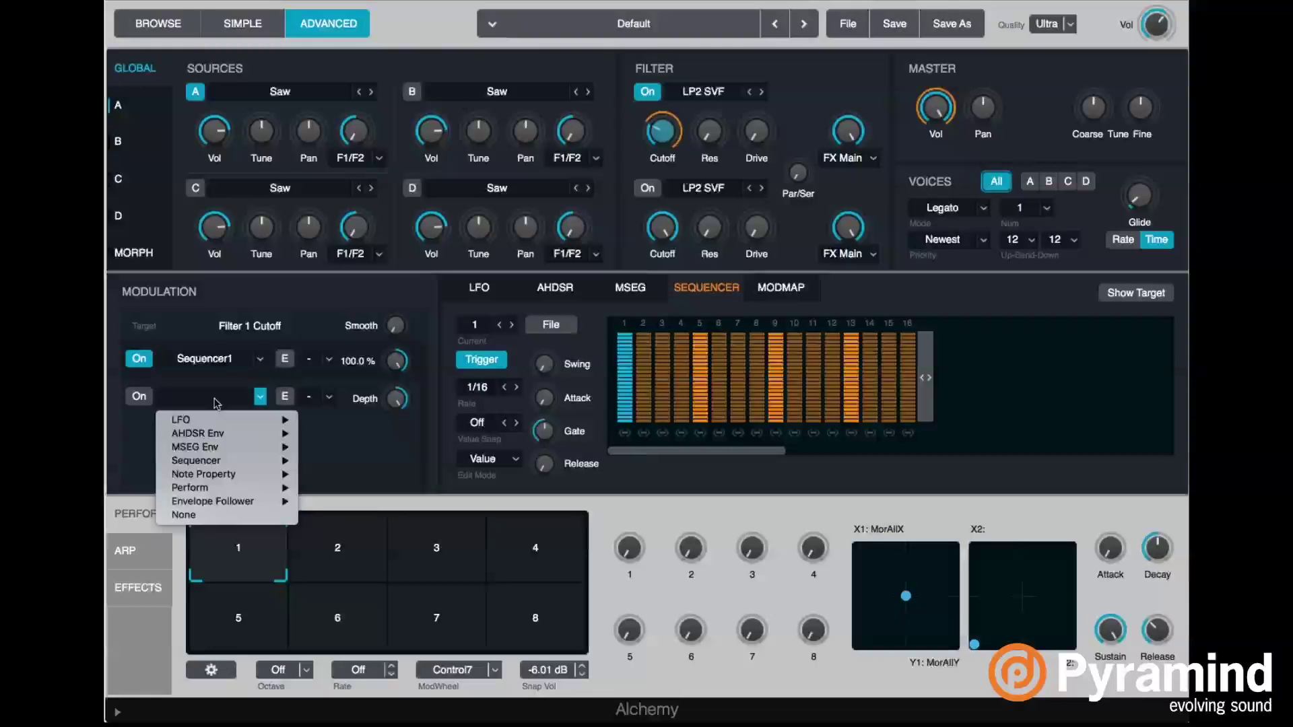
{"action": "mouse_move", "coordinate": [268, 473]}
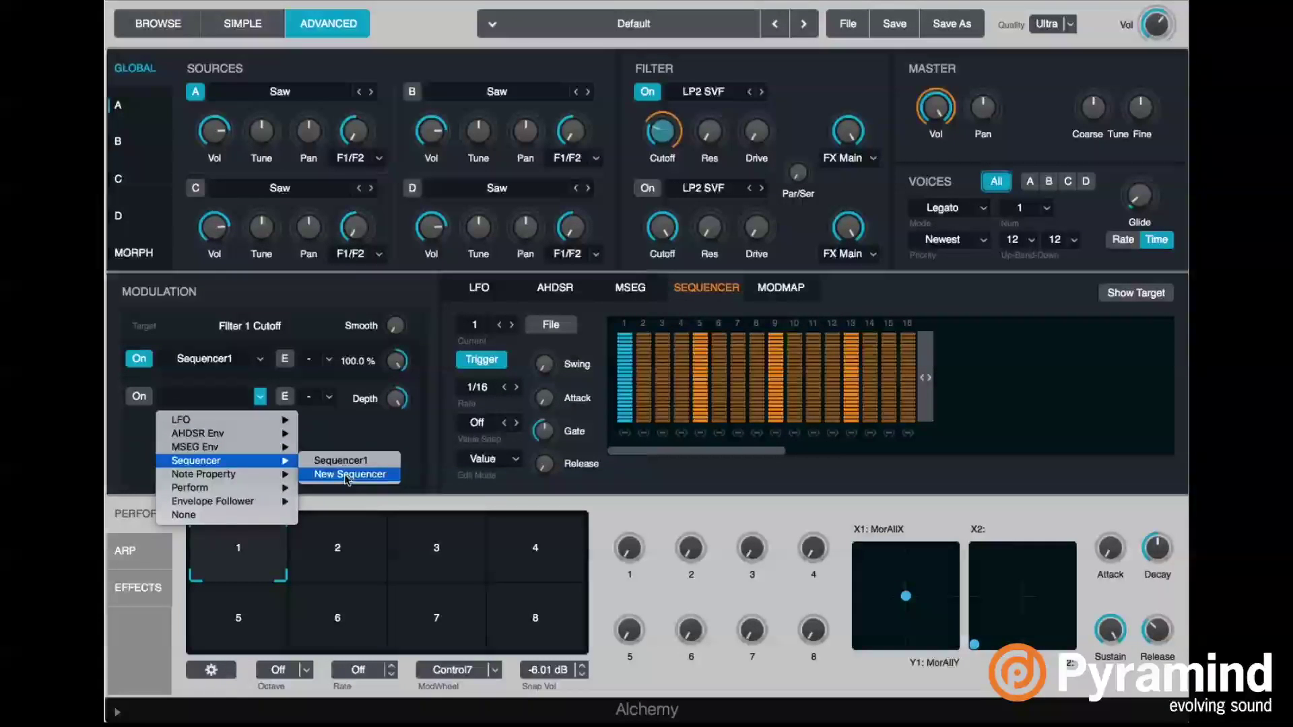
{"action": "left_click", "coordinate": [346, 474]}
{"action": "left_click", "coordinate": [244, 434]}
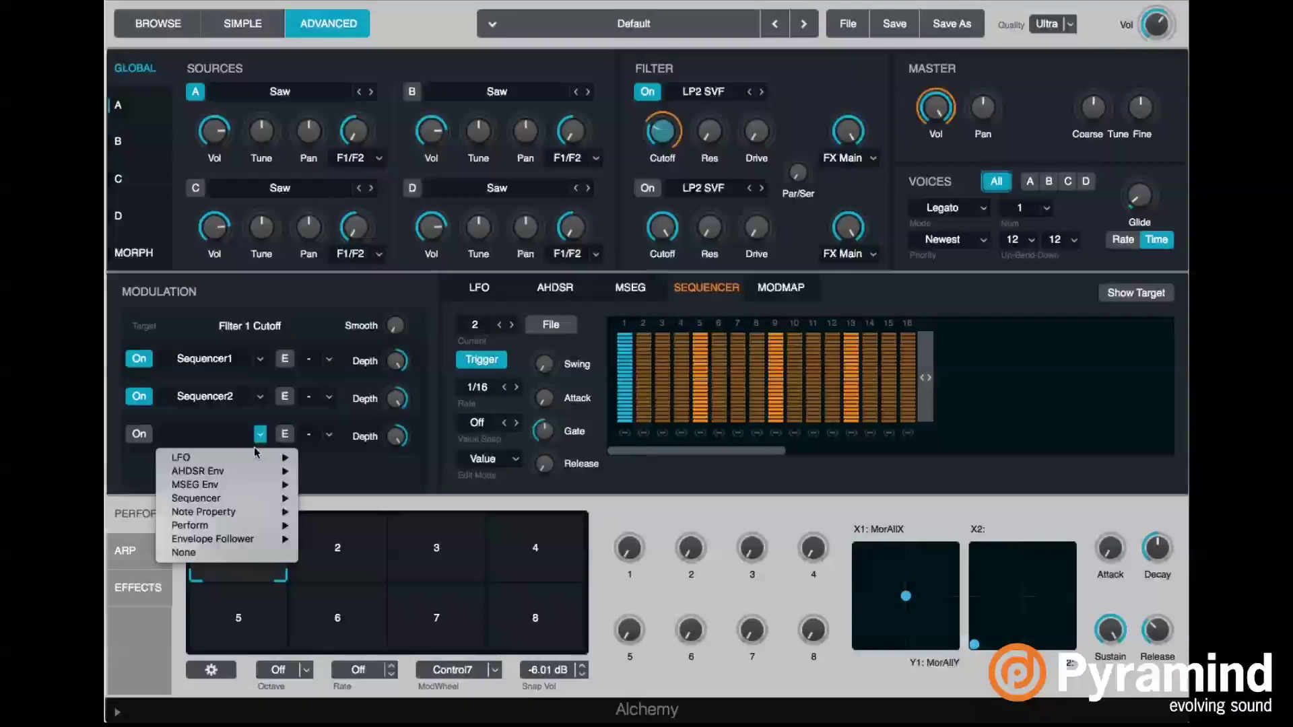
{"action": "mouse_move", "coordinate": [271, 487]}
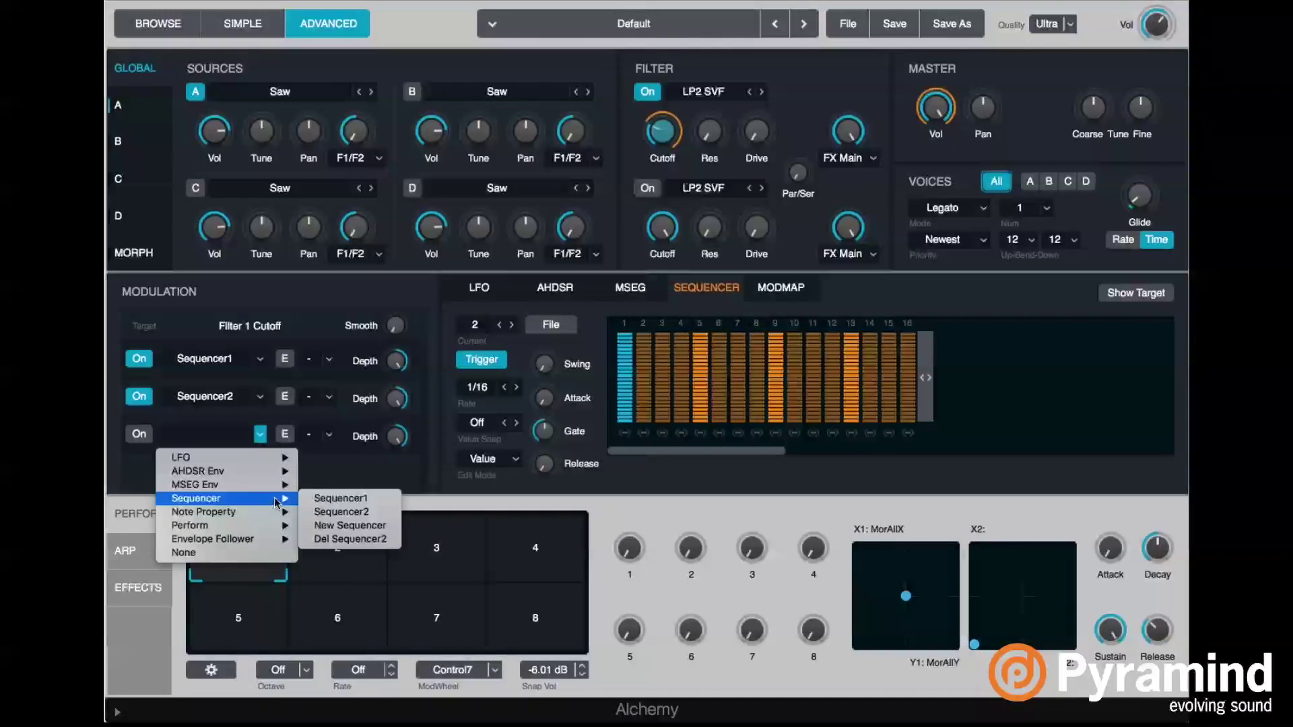
{"action": "left_click", "coordinate": [373, 530]}
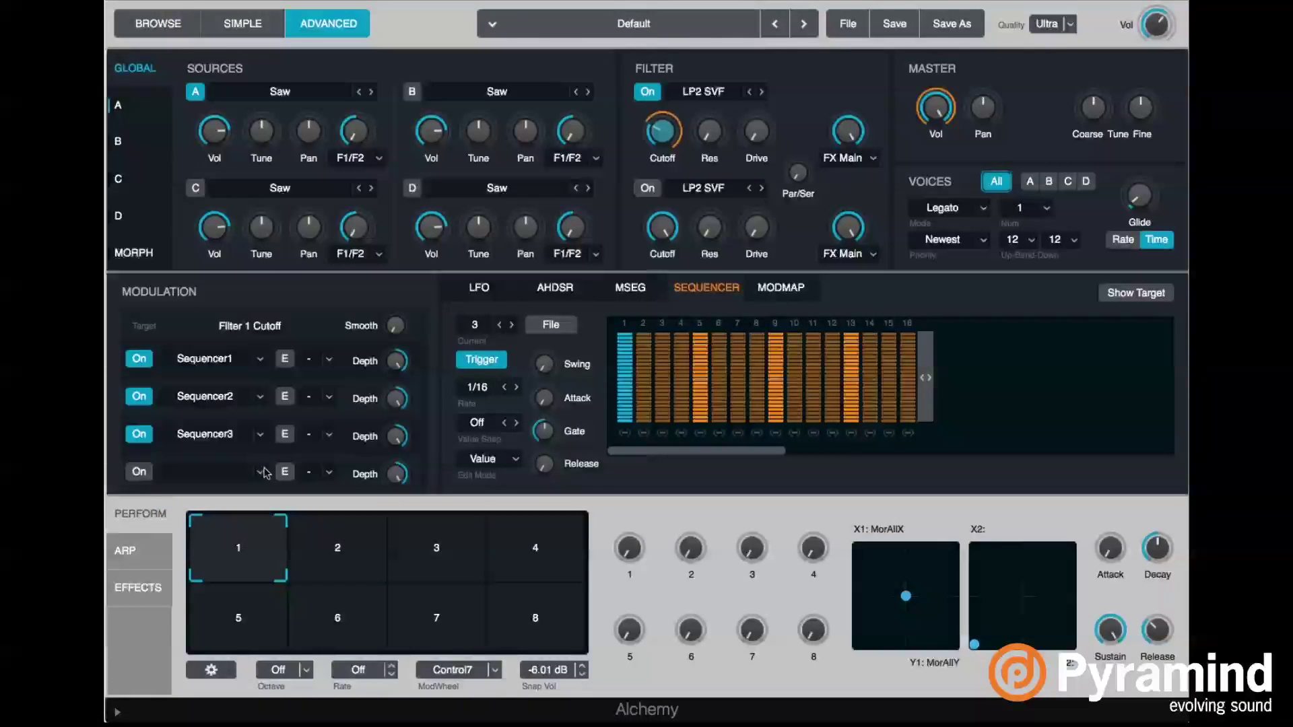
{"action": "left_click", "coordinate": [242, 478]}
{"action": "mouse_move", "coordinate": [272, 536]}
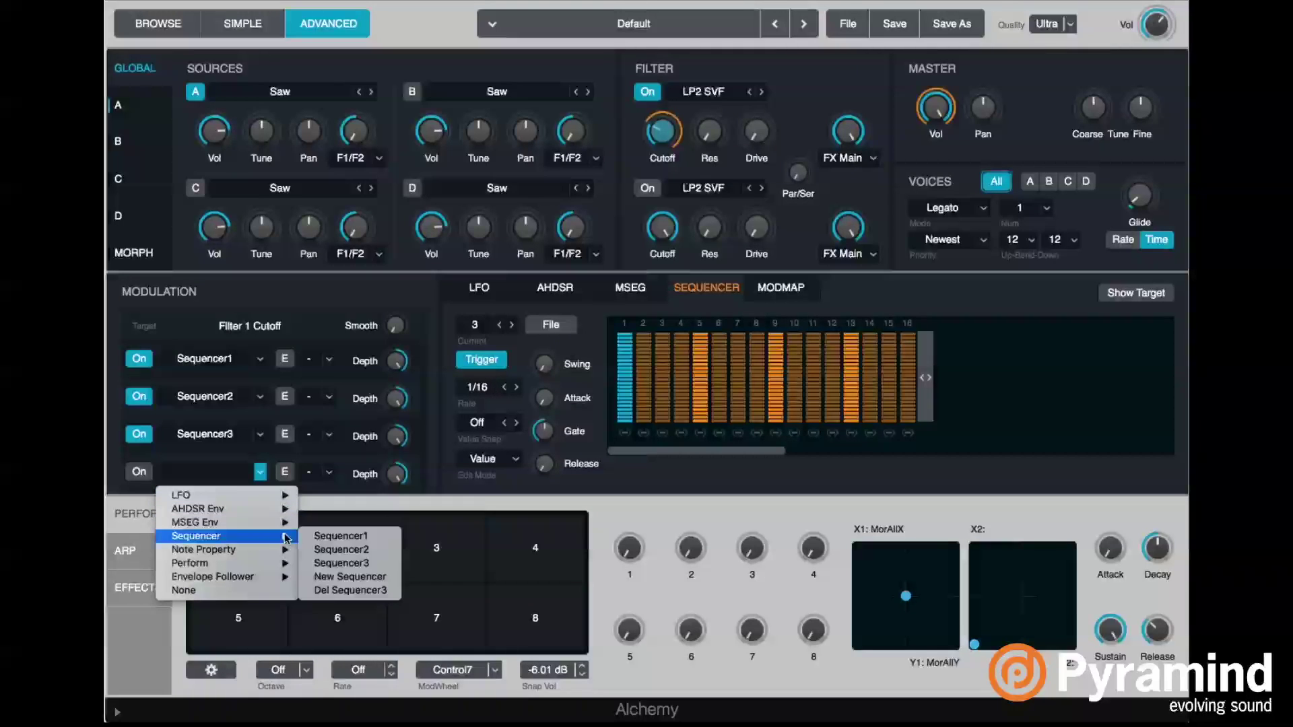
{"action": "left_click", "coordinate": [375, 579]}
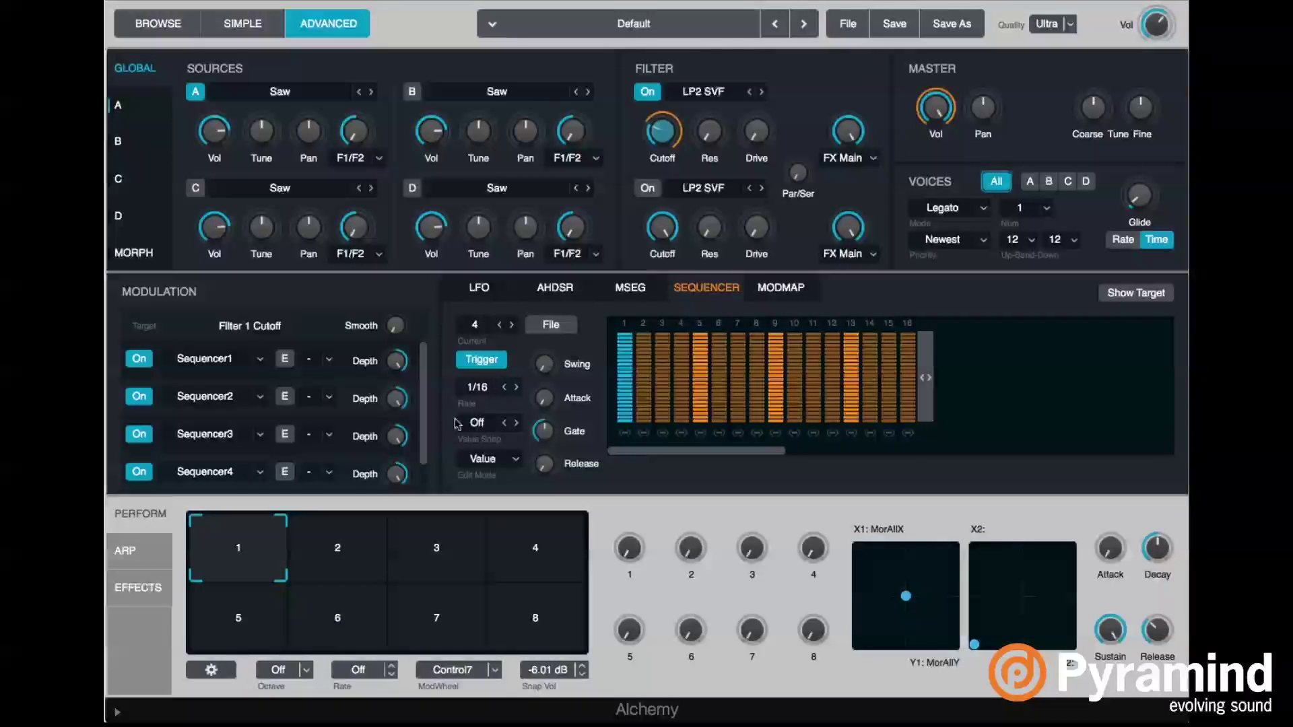
{"action": "left_click", "coordinate": [500, 326]}
{"action": "left_click", "coordinate": [513, 325]}
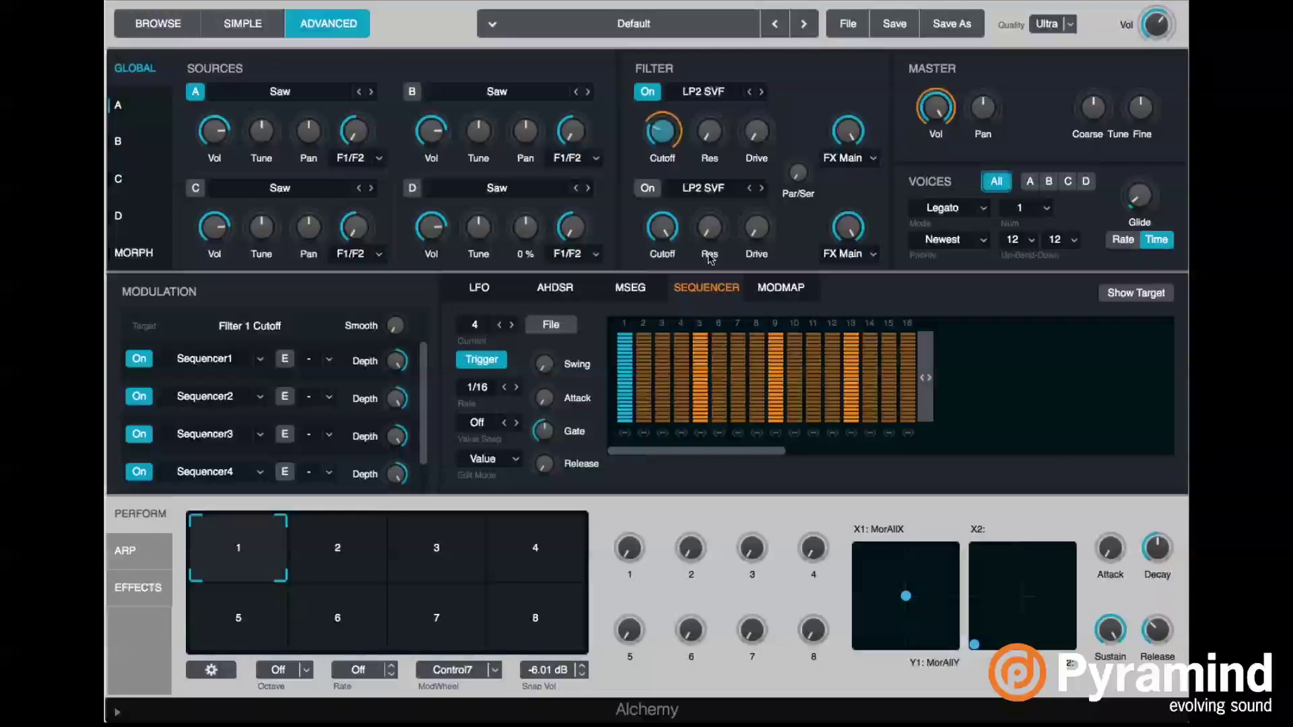
- Reset the Depth of all four sequencer modulators to zero and turn Filter 1's Cutoff fully down
{"action": "mouse_move", "coordinate": [669, 133]}
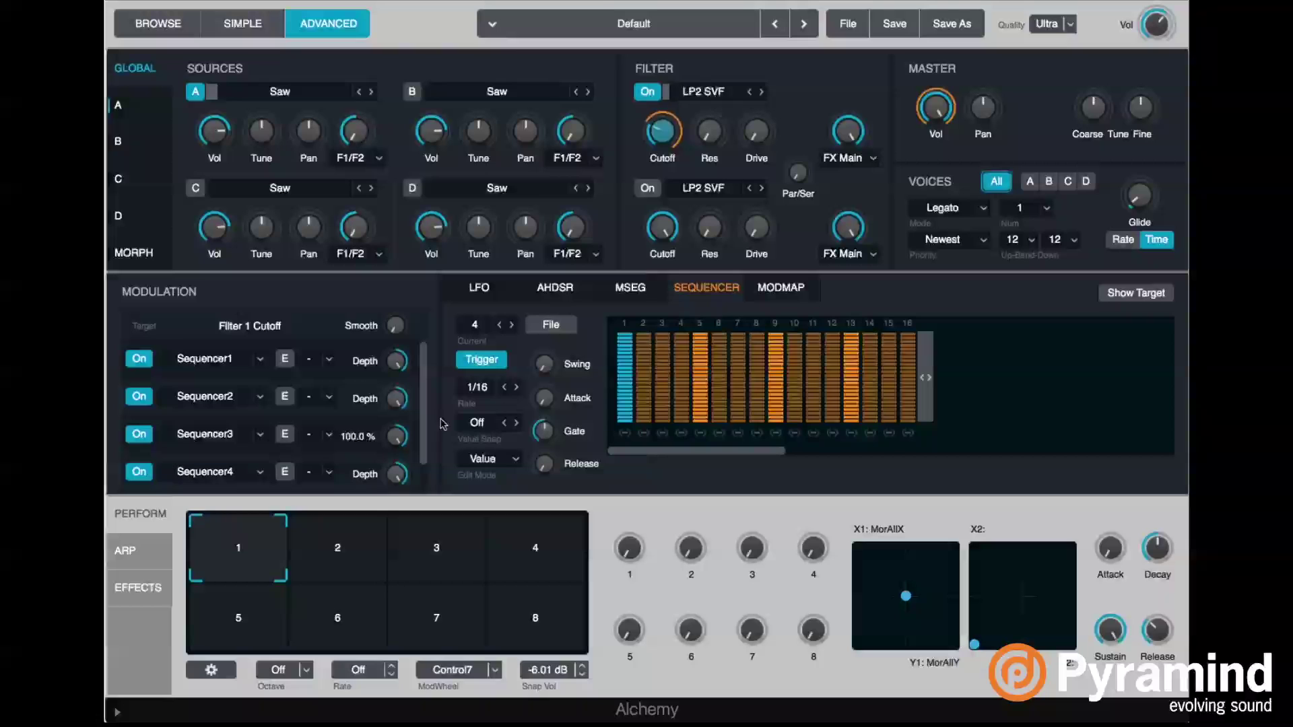
{"action": "double_click", "coordinate": [395, 366]}
{"action": "double_click", "coordinate": [393, 404]}
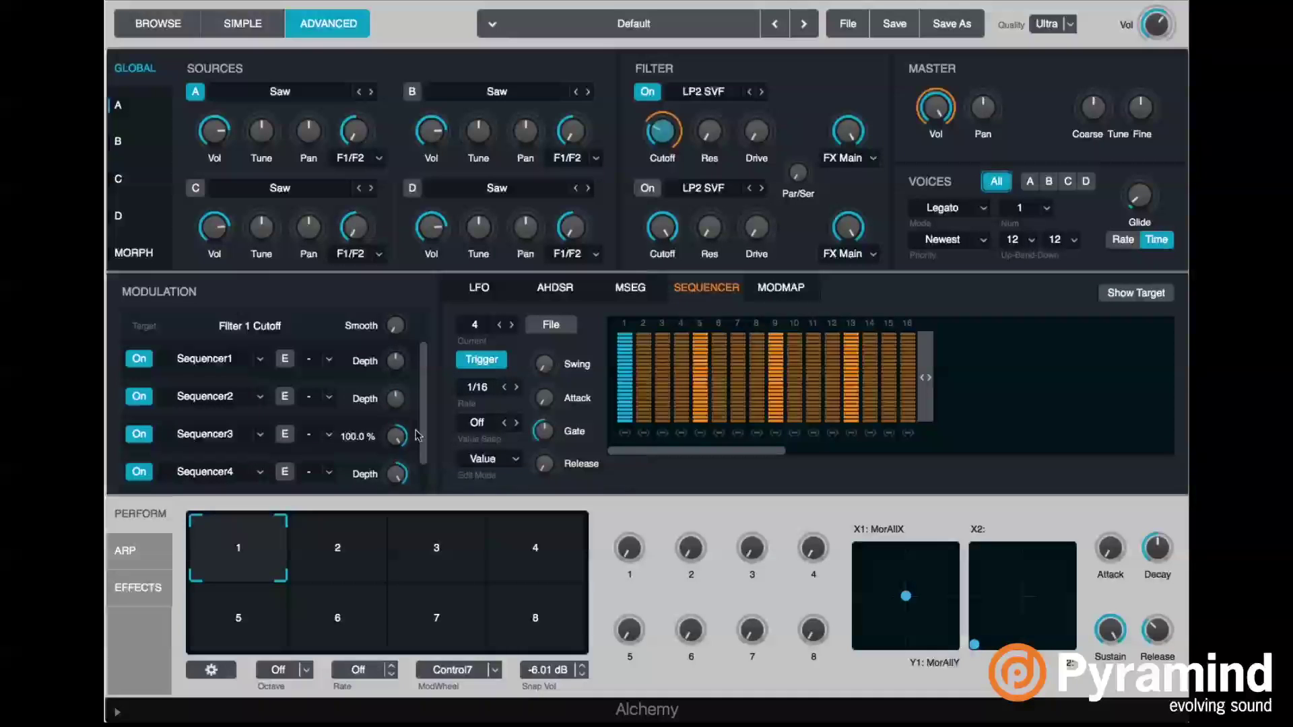
{"action": "left_click", "coordinate": [396, 437], "text": "alt"}
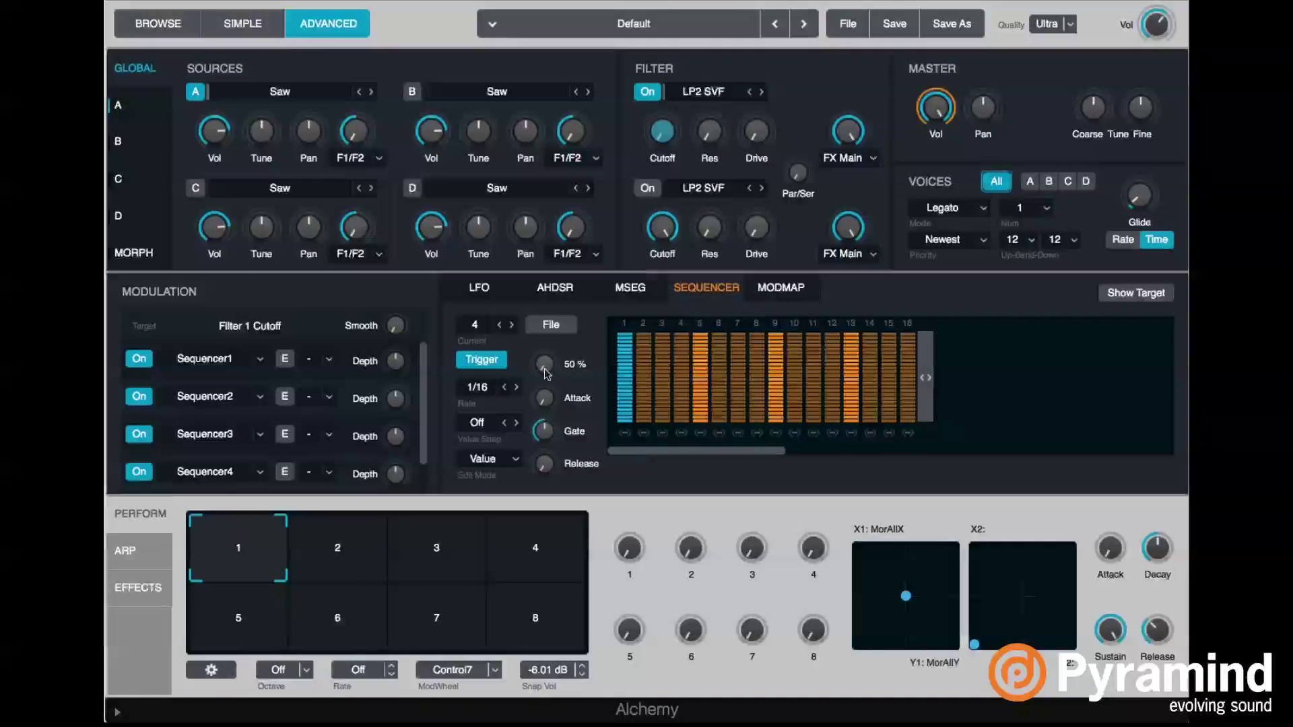
- Shorten Sequencer 1's pattern to 8 steps and set its Value Snap to 1/8
{"action": "left_click", "coordinate": [499, 325]}
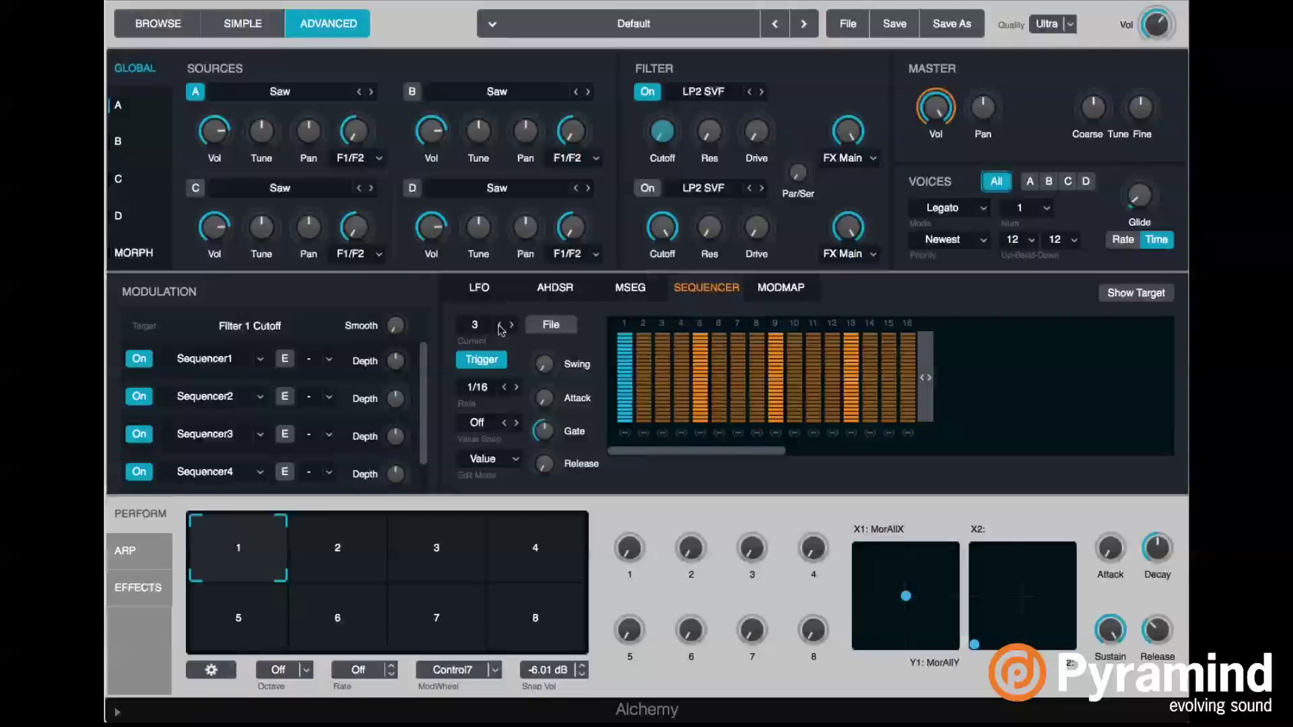
{"action": "left_click_drag", "start_coordinate": [928, 390], "coordinate": [785, 424]}
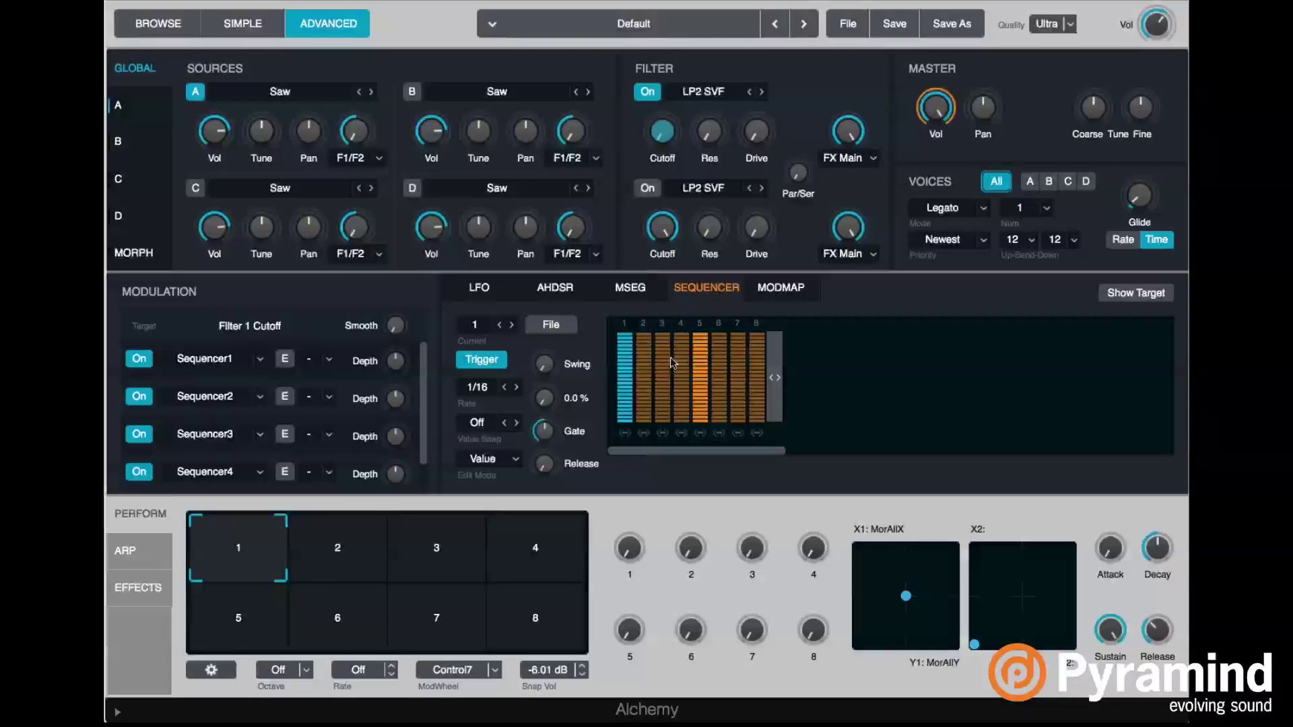
{"action": "left_click", "coordinate": [476, 424]}
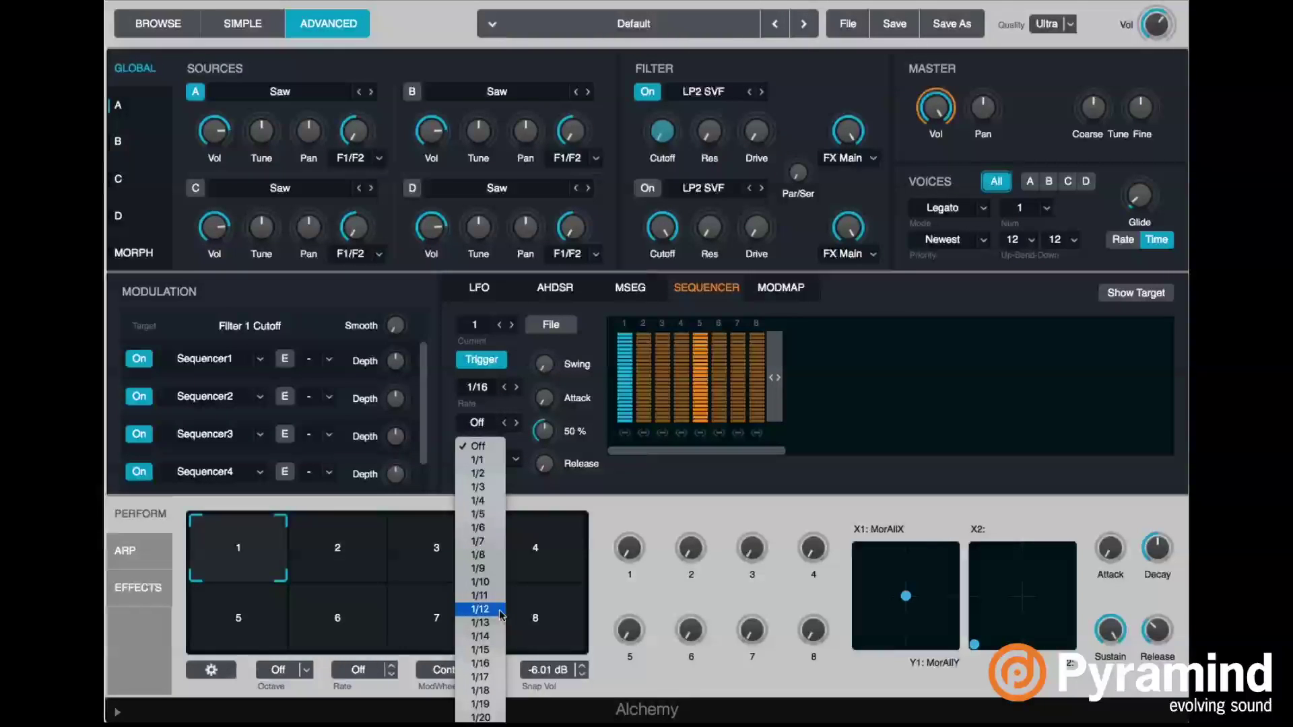
{"action": "left_click", "coordinate": [479, 554]}
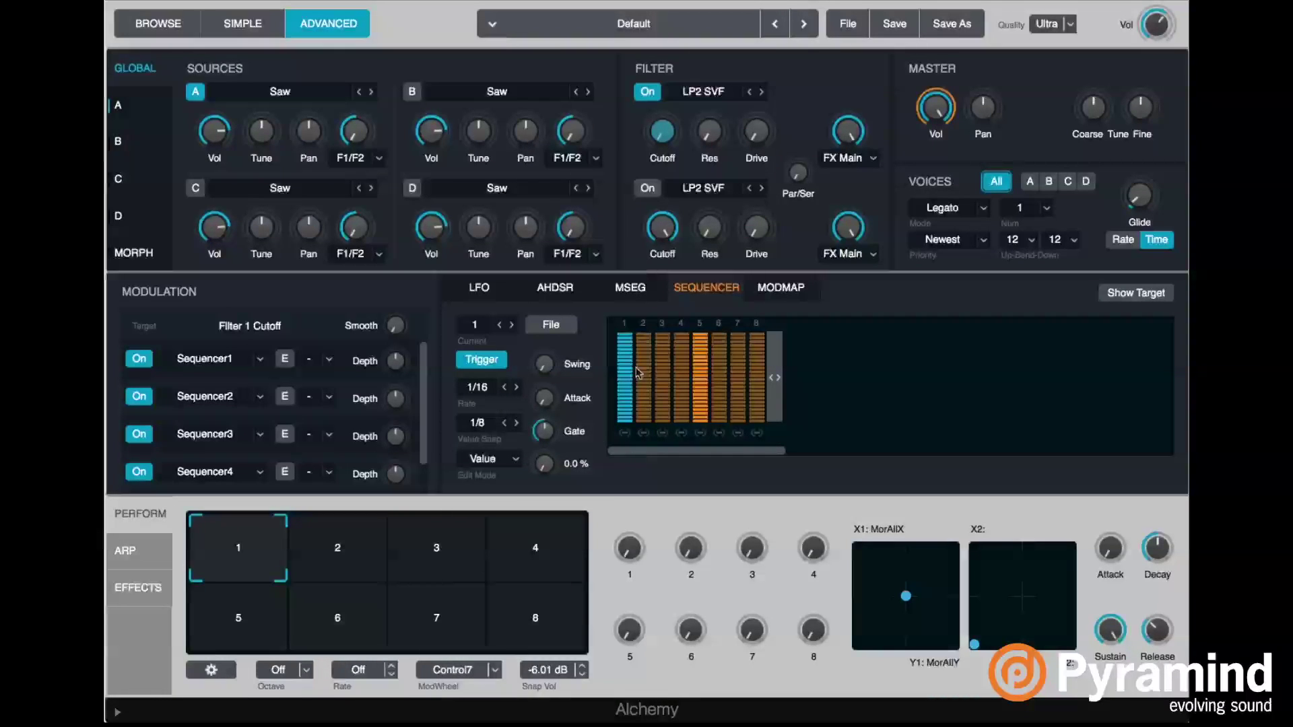
- Shape Sequencer 1's pattern with high values on steps 1, 3, 5 and 8 and low values on steps 2, 4, 6 and 7
{"action": "left_click", "coordinate": [620, 351]}
{"action": "mouse_move", "coordinate": [653, 391]}
{"action": "left_mouse_down"}
{"action": "mouse_move", "coordinate": [667, 356]}
{"action": "mouse_move", "coordinate": [721, 400]}
{"action": "mouse_move", "coordinate": [706, 352]}
{"action": "mouse_move", "coordinate": [739, 388]}
{"action": "left_mouse_up"}
{"action": "left_click", "coordinate": [725, 401]}
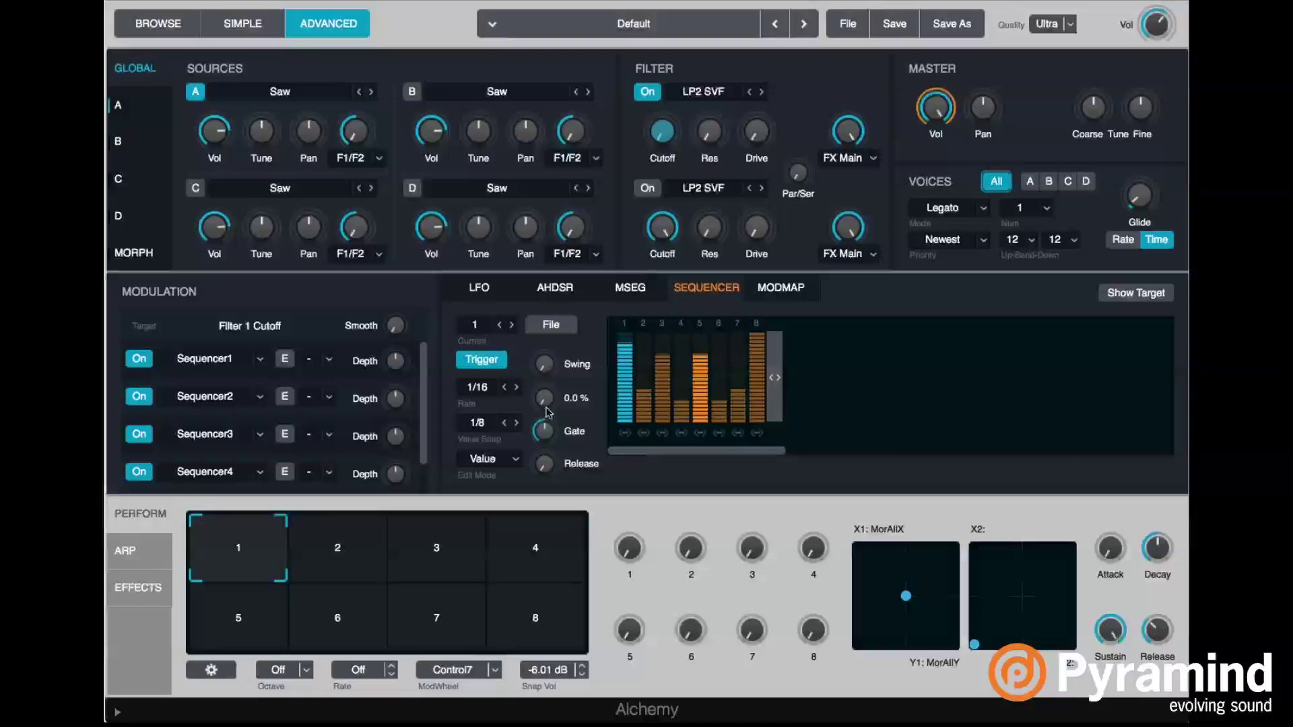
{"action": "left_click", "coordinate": [477, 422]}
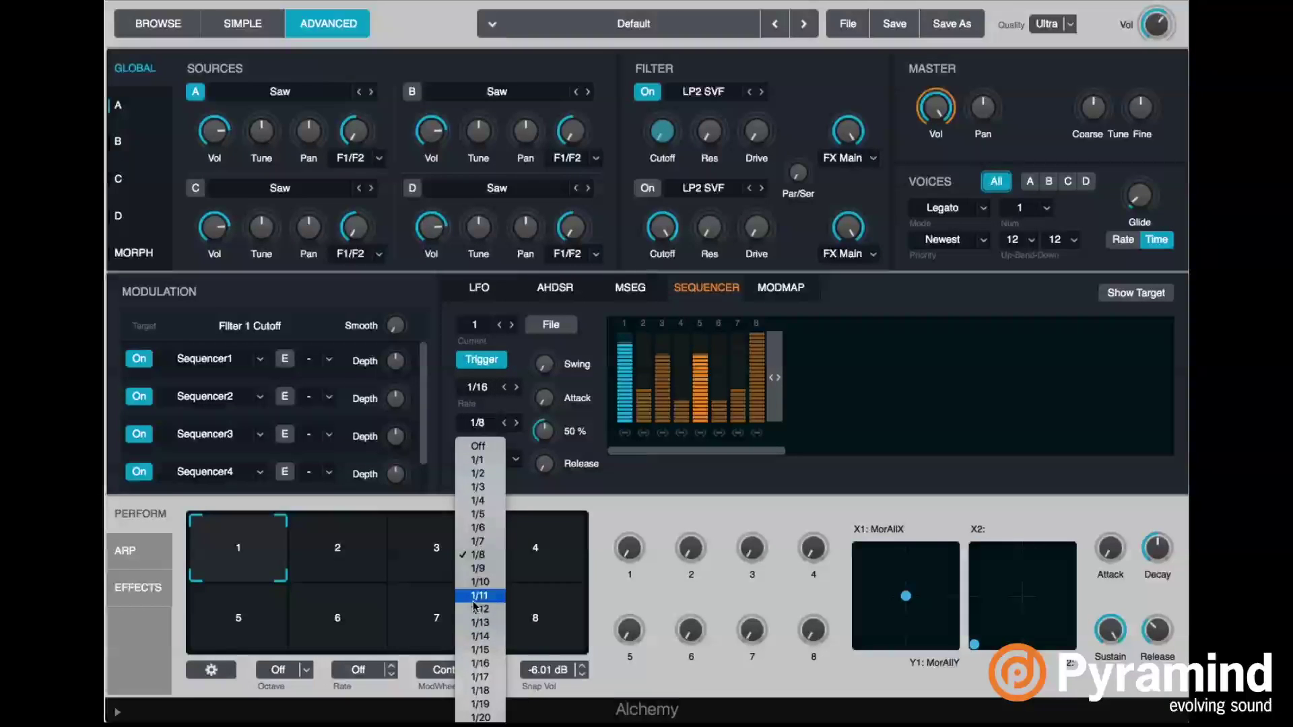
{"action": "left_click", "coordinate": [254, 579]}
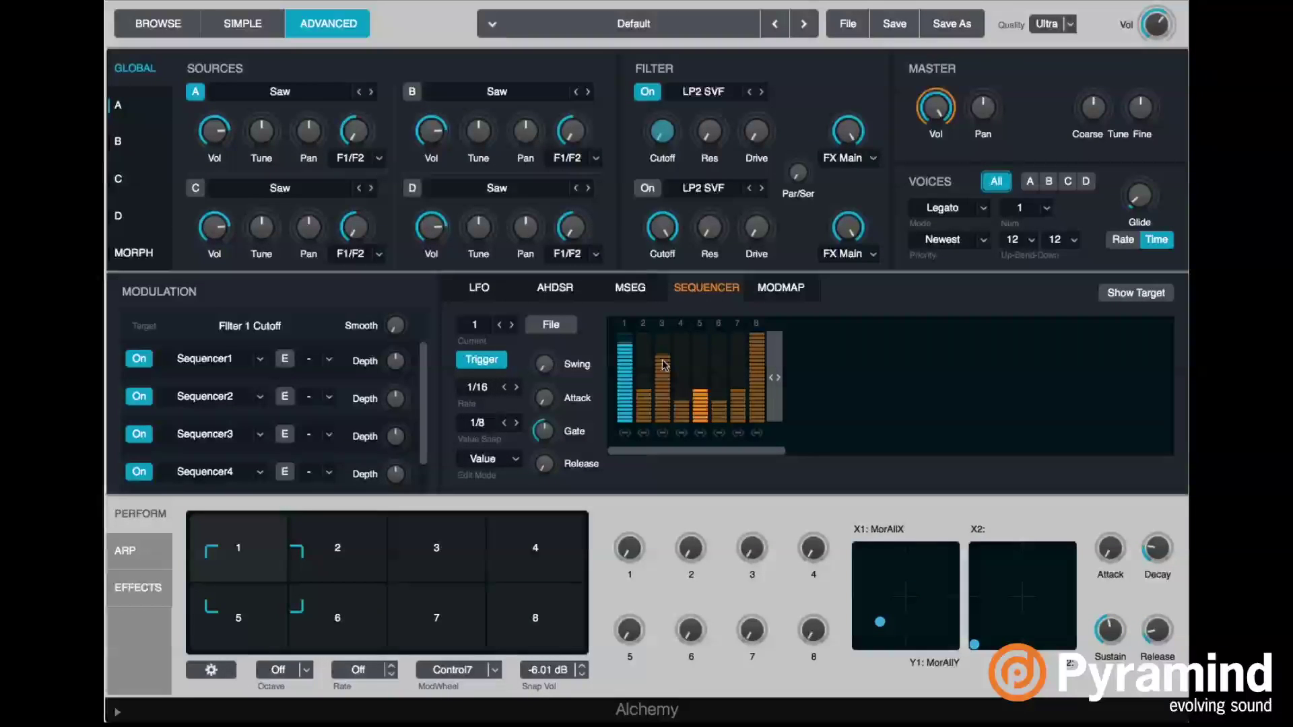
{"action": "left_click_drag", "start_coordinate": [664, 364], "coordinate": [663, 370]}
{"action": "left_click", "coordinate": [756, 356]}
{"action": "left_click", "coordinate": [703, 343]}
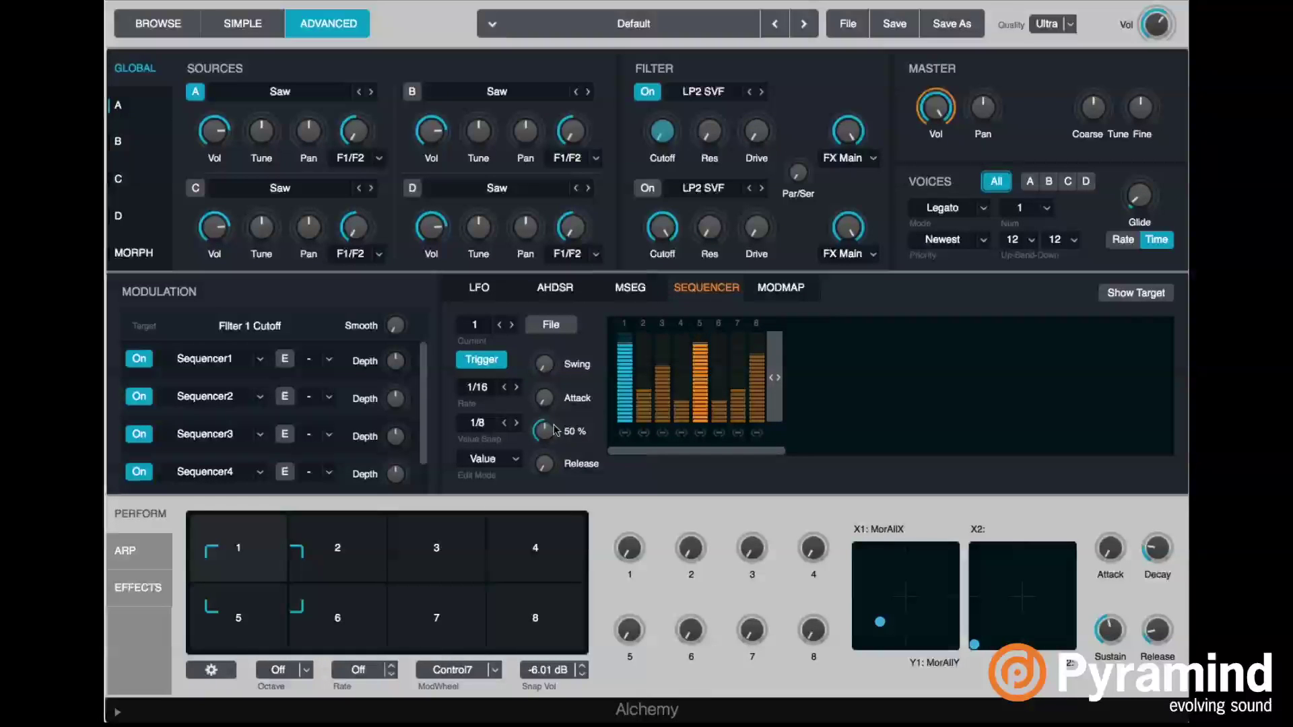
- Shape Sequencer 2's 16-step pattern with high values on steps 1, 3, 6, 8, 15 and 16 and varied lower values on the other steps
{"action": "left_click", "coordinate": [512, 327]}
{"action": "left_click", "coordinate": [647, 382]}
{"action": "left_click_drag", "start_coordinate": [738, 381], "coordinate": [740, 412]}
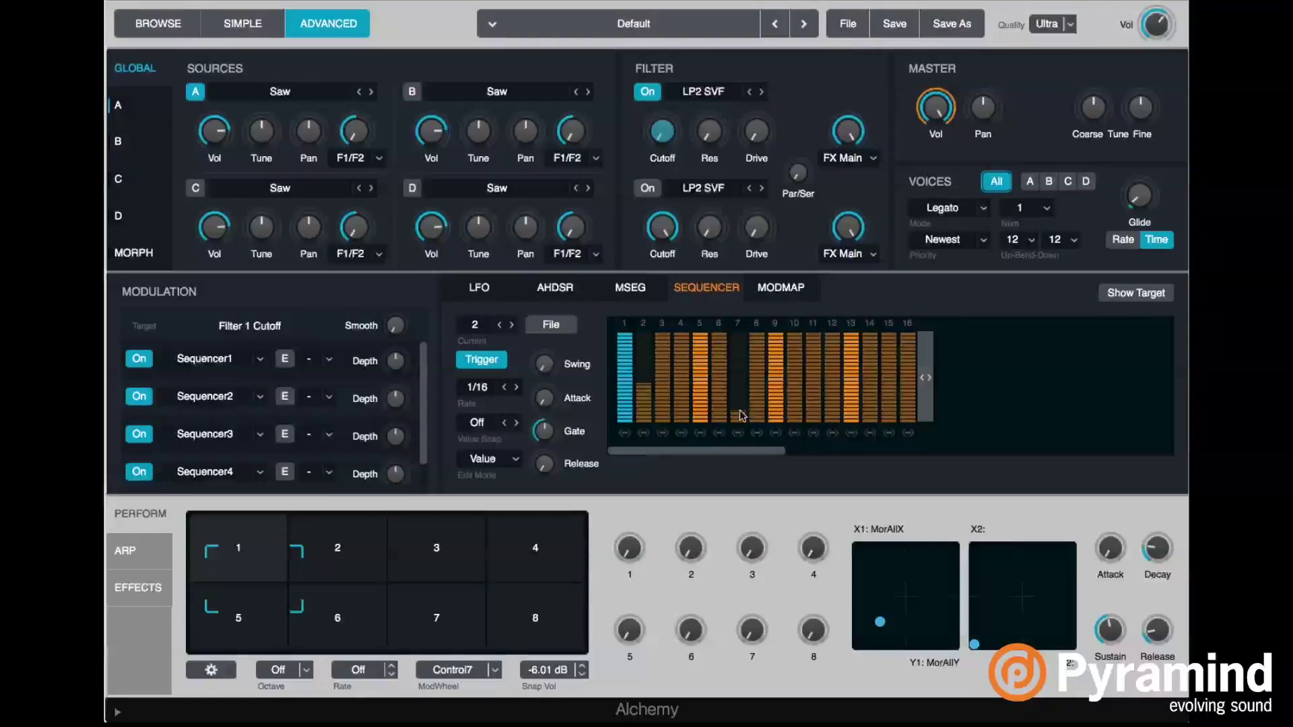
{"action": "left_click_drag", "start_coordinate": [718, 369], "coordinate": [719, 344]}
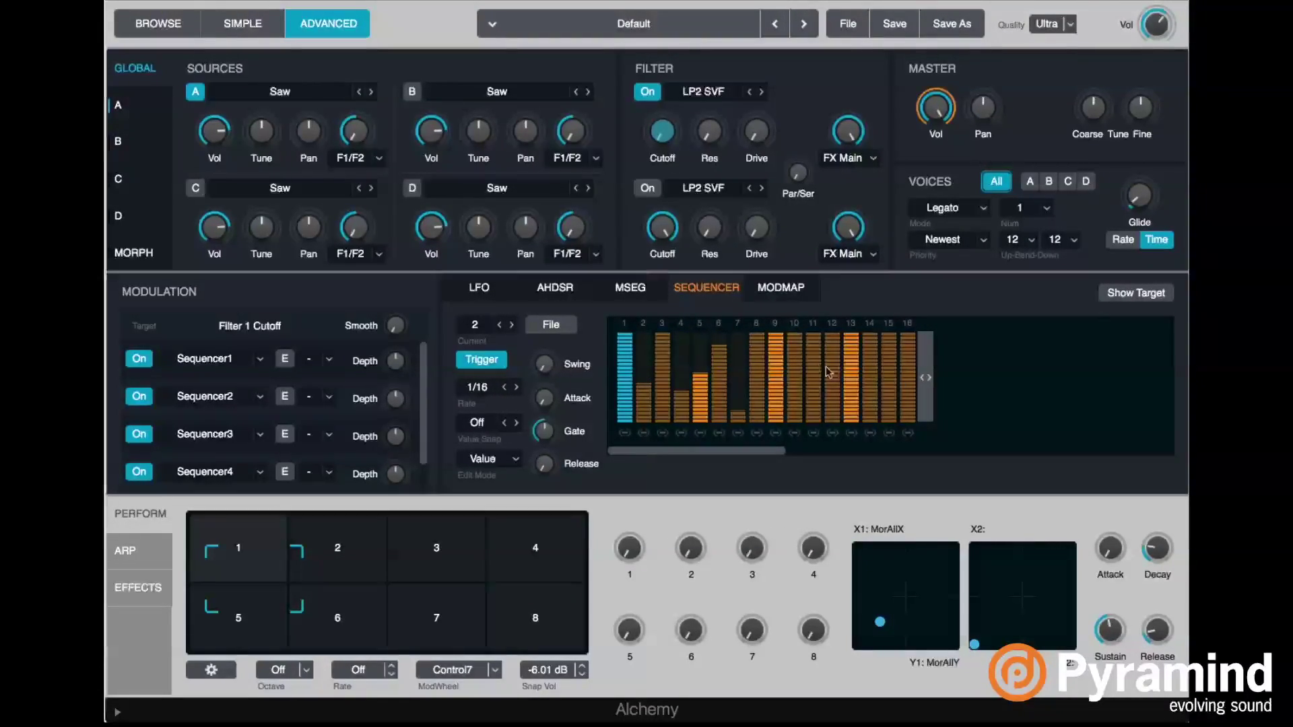
{"action": "left_click", "coordinate": [873, 375]}
{"action": "left_click", "coordinate": [795, 374]}
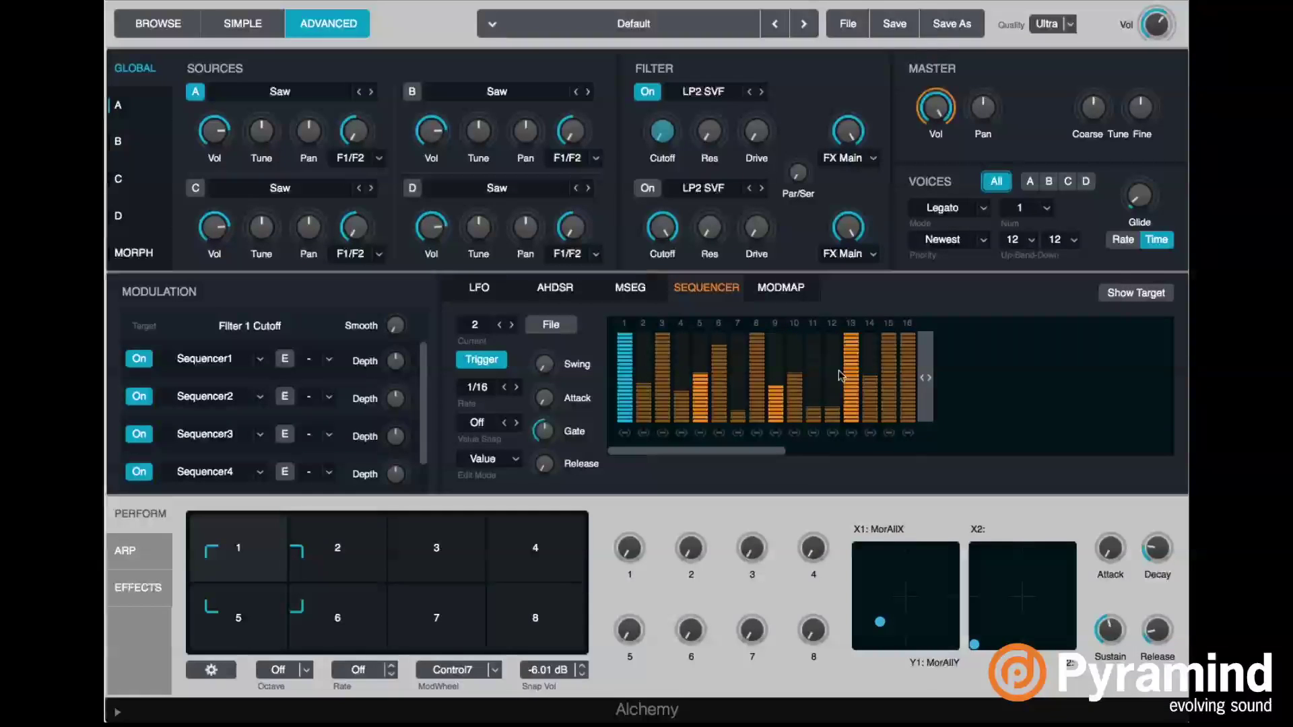
{"action": "left_click_drag", "start_coordinate": [875, 395], "coordinate": [852, 399]}
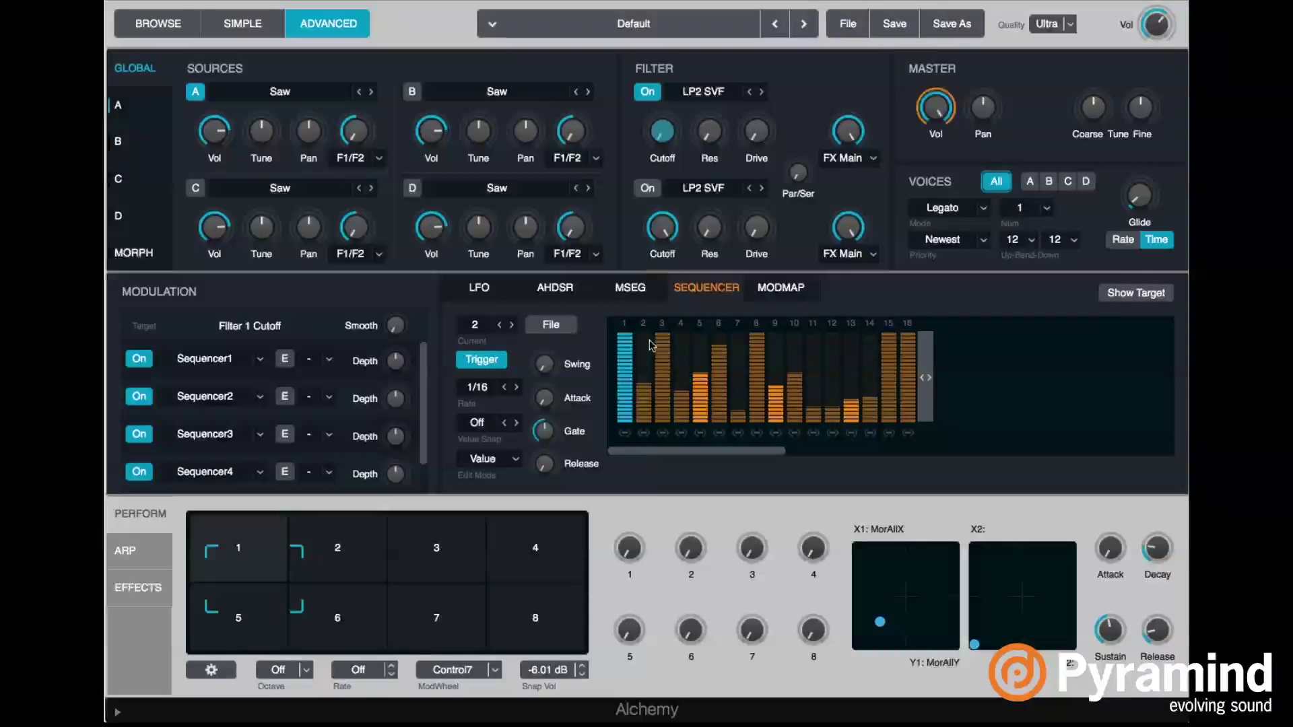
- Set Sequencer 2's Rate to 1/8 and turn up its Gate
{"action": "left_click", "coordinate": [505, 388]}
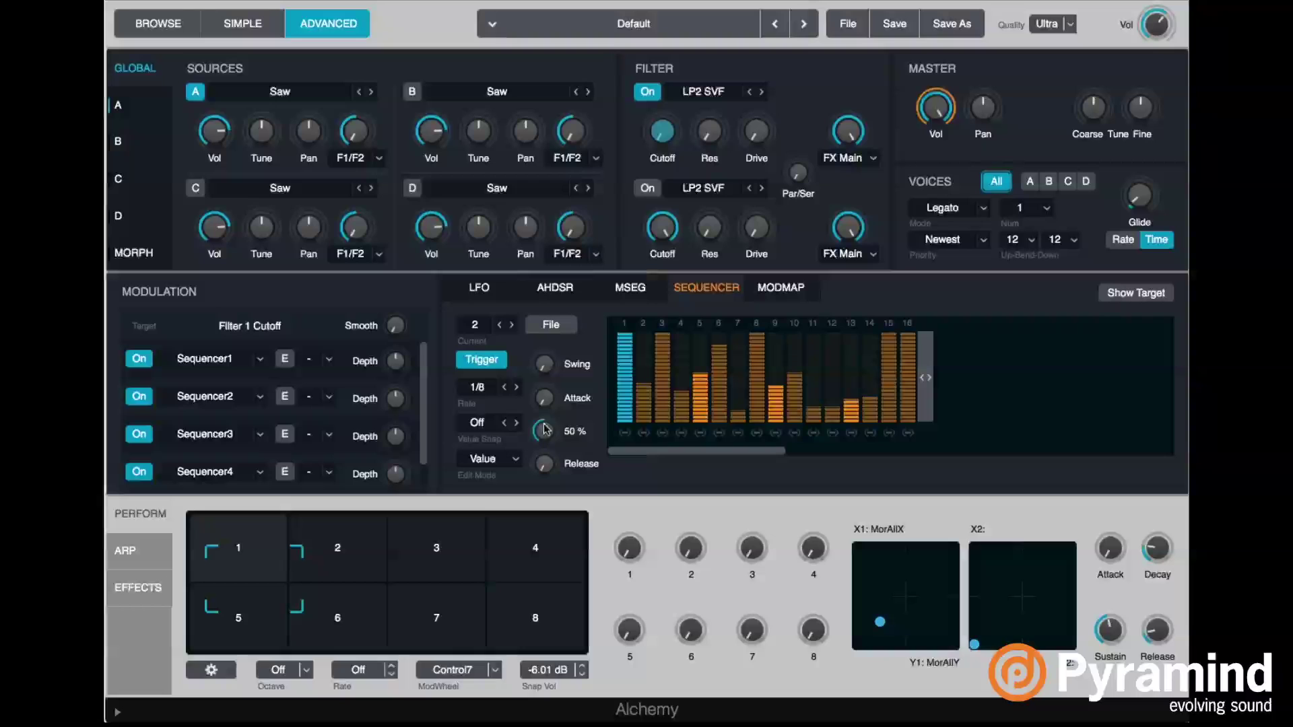
{"action": "left_click_drag", "start_coordinate": [538, 431], "coordinate": [529, 315]}
{"action": "left_click", "coordinate": [507, 326]}
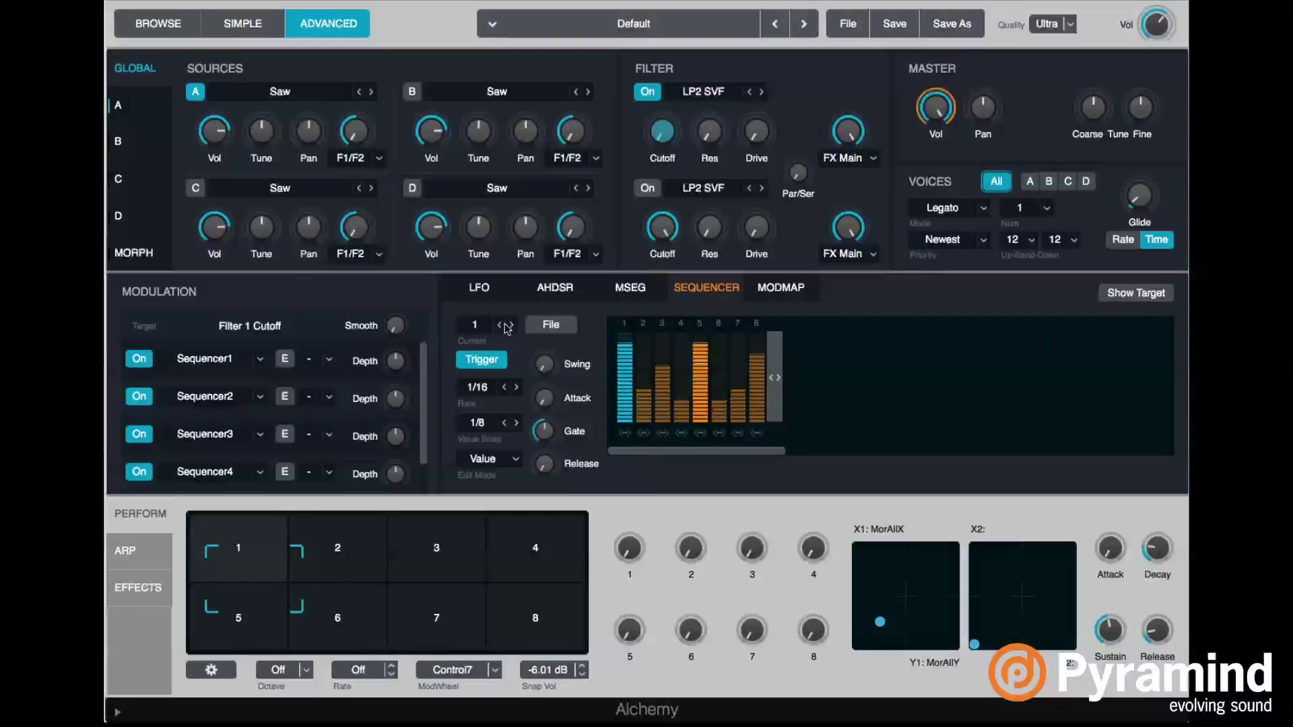
- Load the All Odd Steps preset into Sequencer 3, raise its Gate and set its Rate to 1/8
{"action": "left_click", "coordinate": [512, 324]}
{"action": "left_click", "coordinate": [512, 325]}
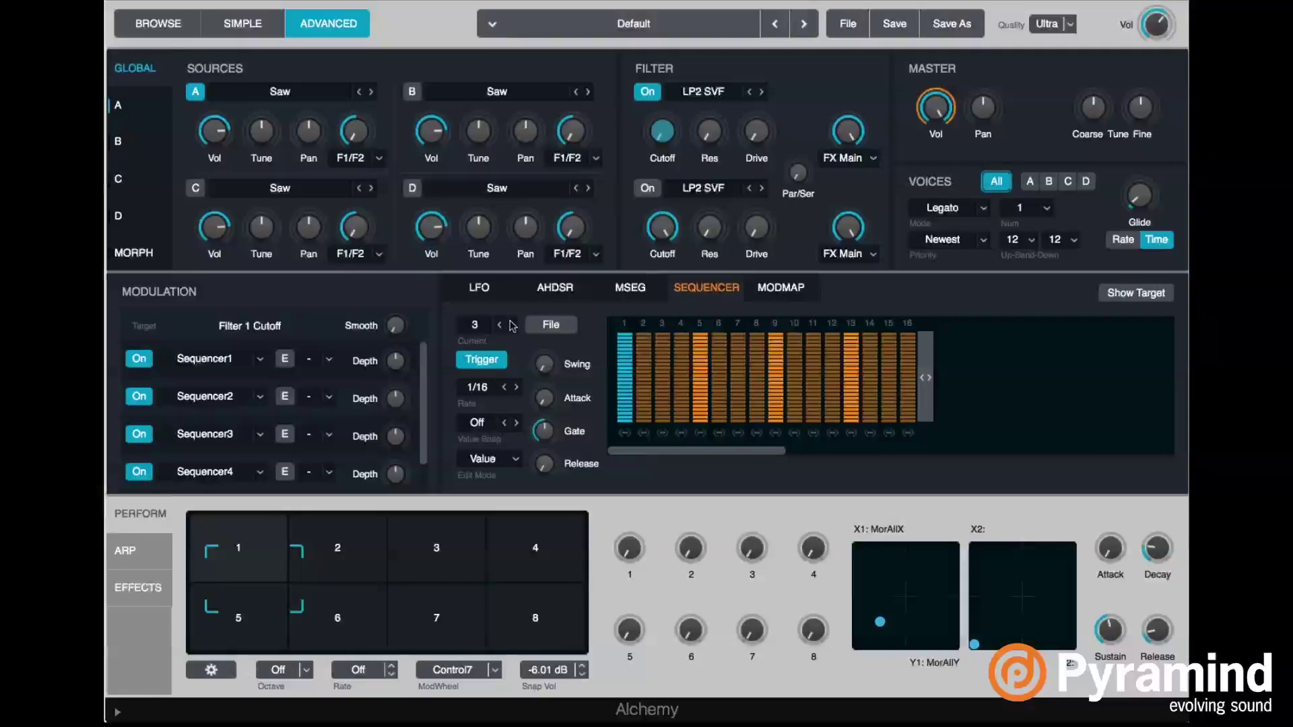
{"action": "left_click", "coordinate": [563, 329]}
{"action": "mouse_move", "coordinate": [585, 350]}
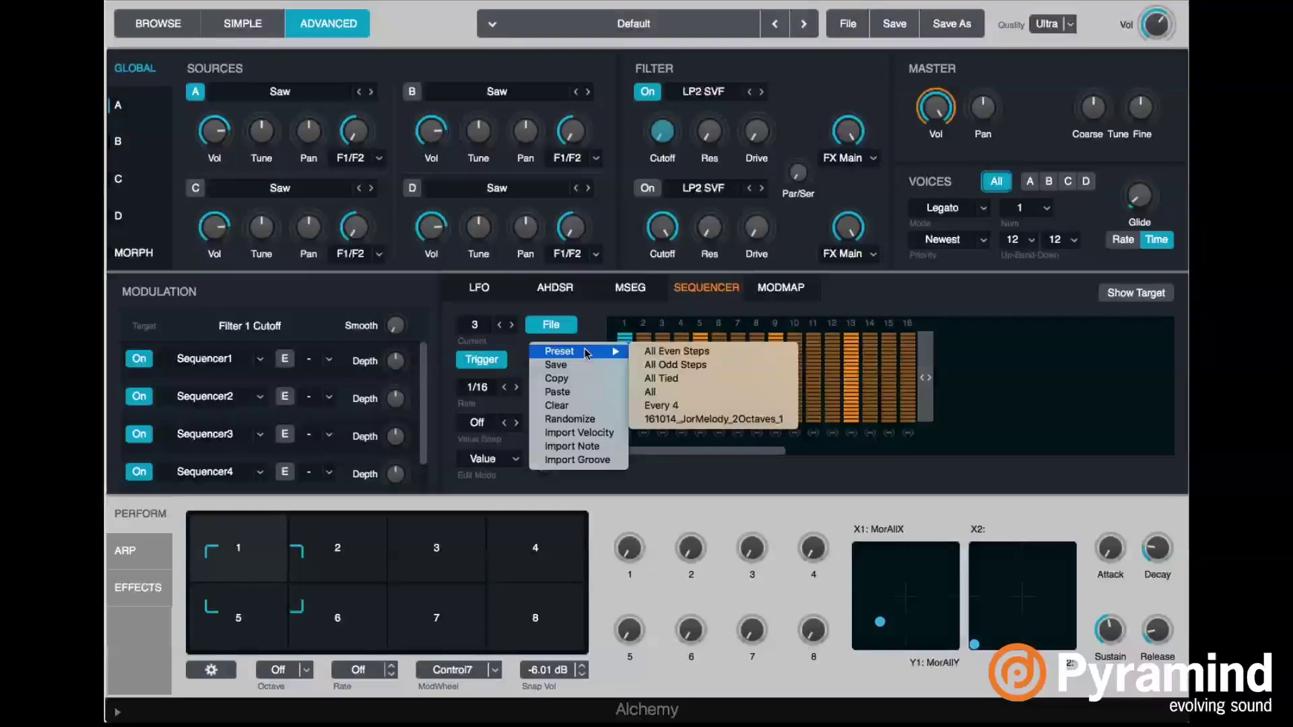
{"action": "left_click", "coordinate": [710, 364]}
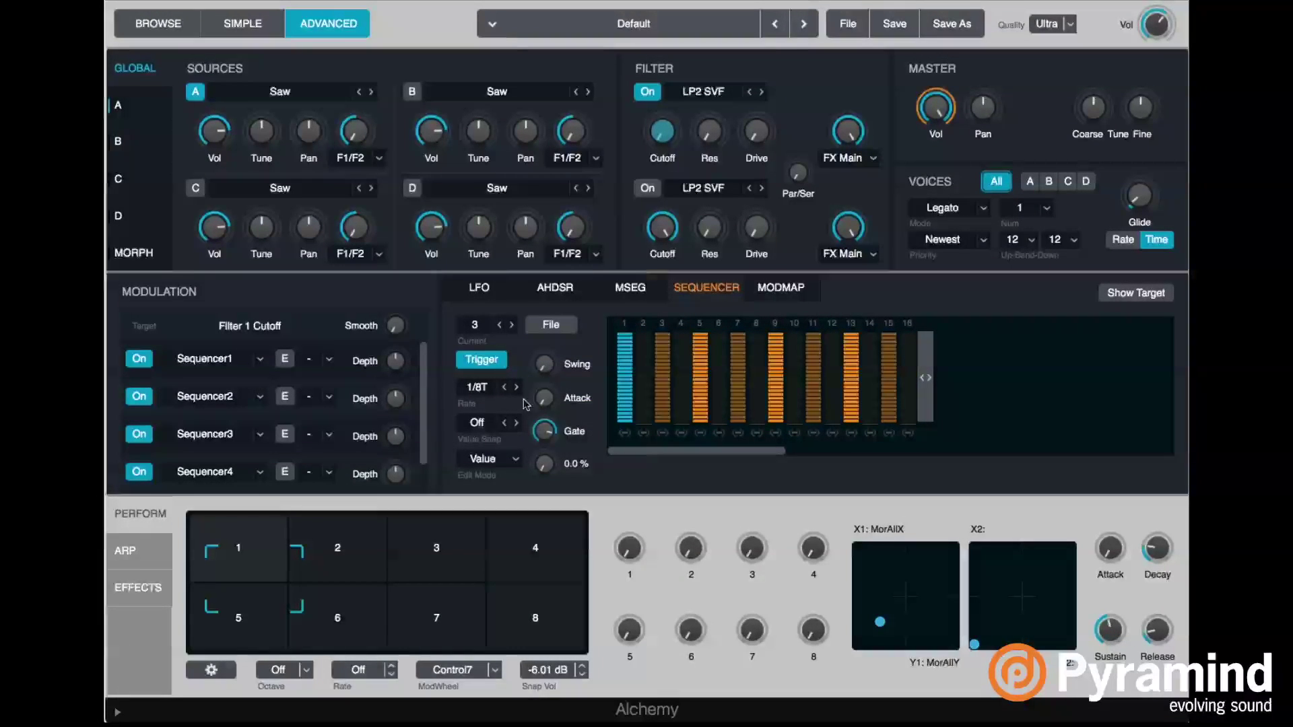
{"action": "left_click_drag", "start_coordinate": [551, 430], "coordinate": [572, 439]}
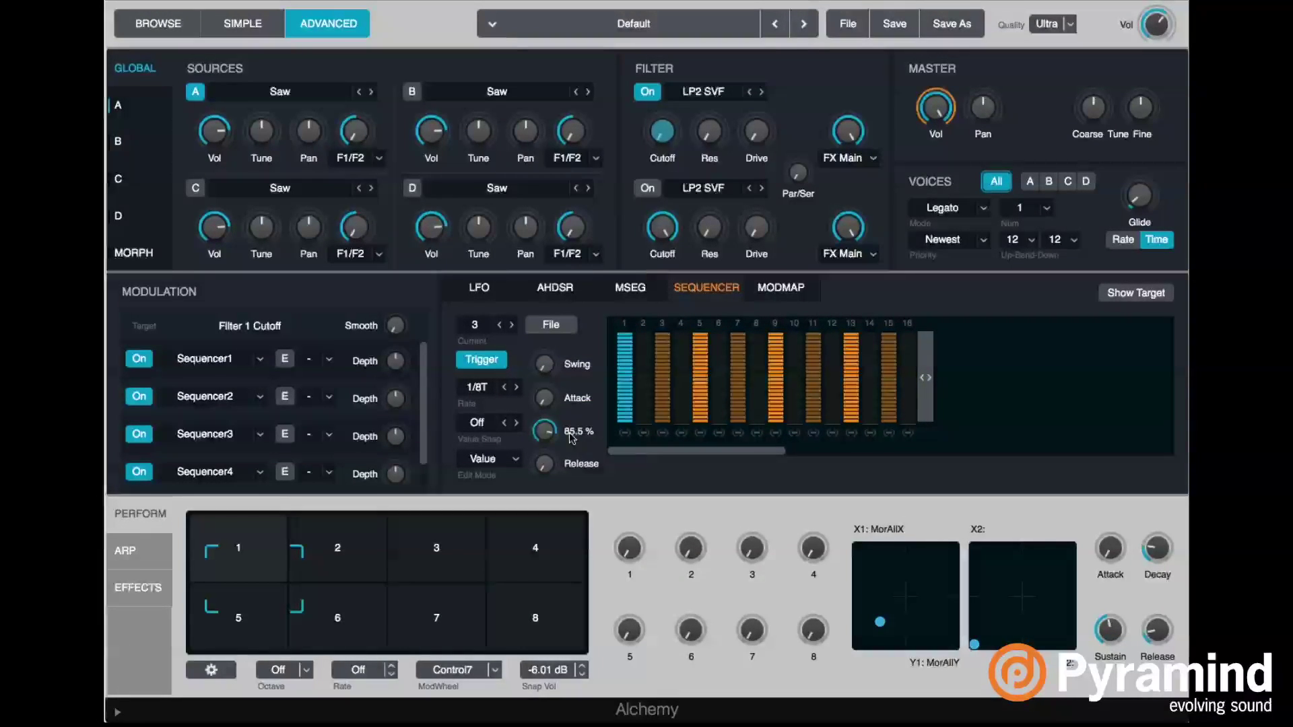
- Load the Every 4 preset into Sequencer 4, turn its Gate fully up and set its Value Snap to 1/6
{"action": "left_click", "coordinate": [512, 325]}
{"action": "left_click", "coordinate": [551, 325]}
{"action": "mouse_move", "coordinate": [590, 353]}
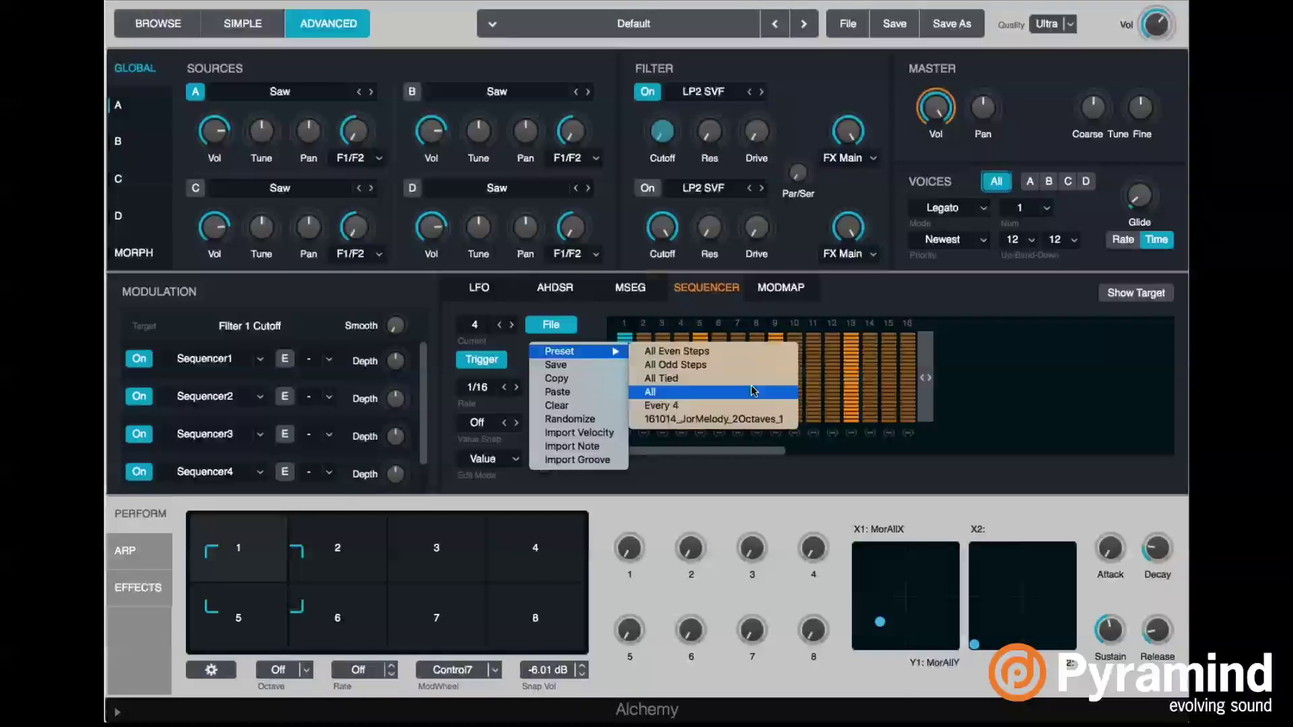
{"action": "left_click", "coordinate": [765, 406]}
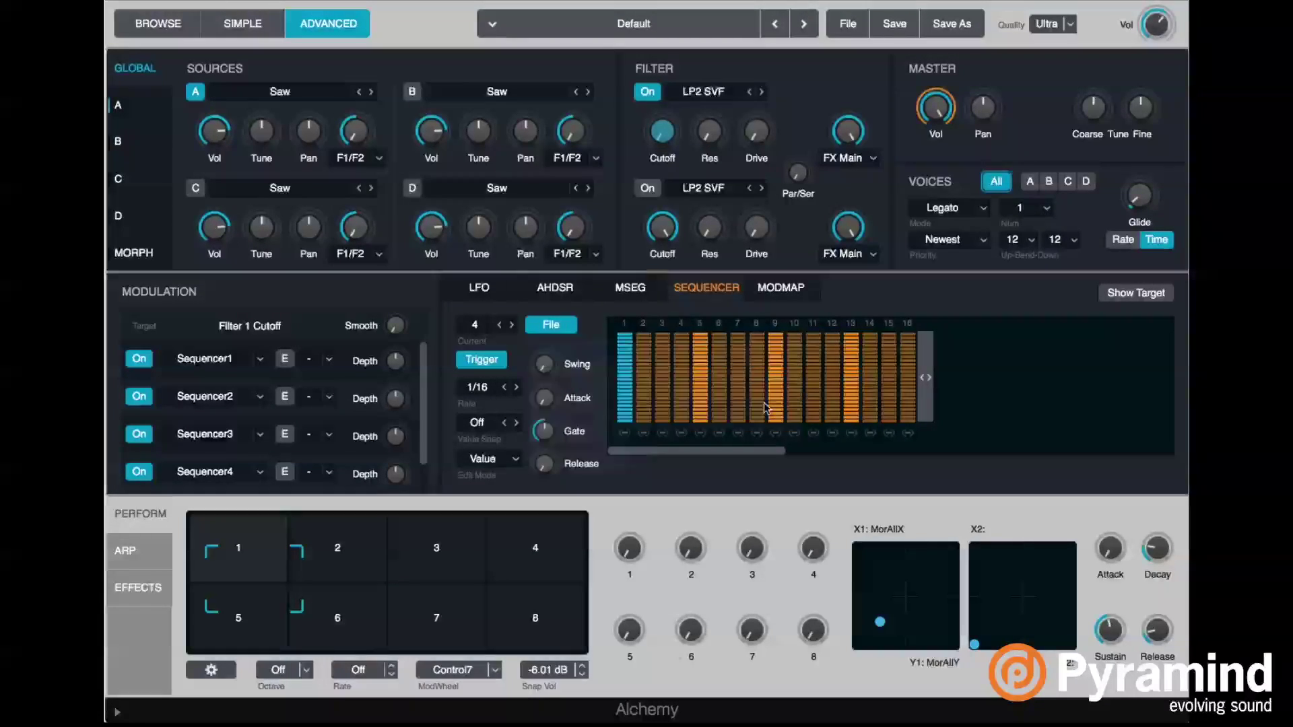
{"action": "left_click", "coordinate": [478, 422]}
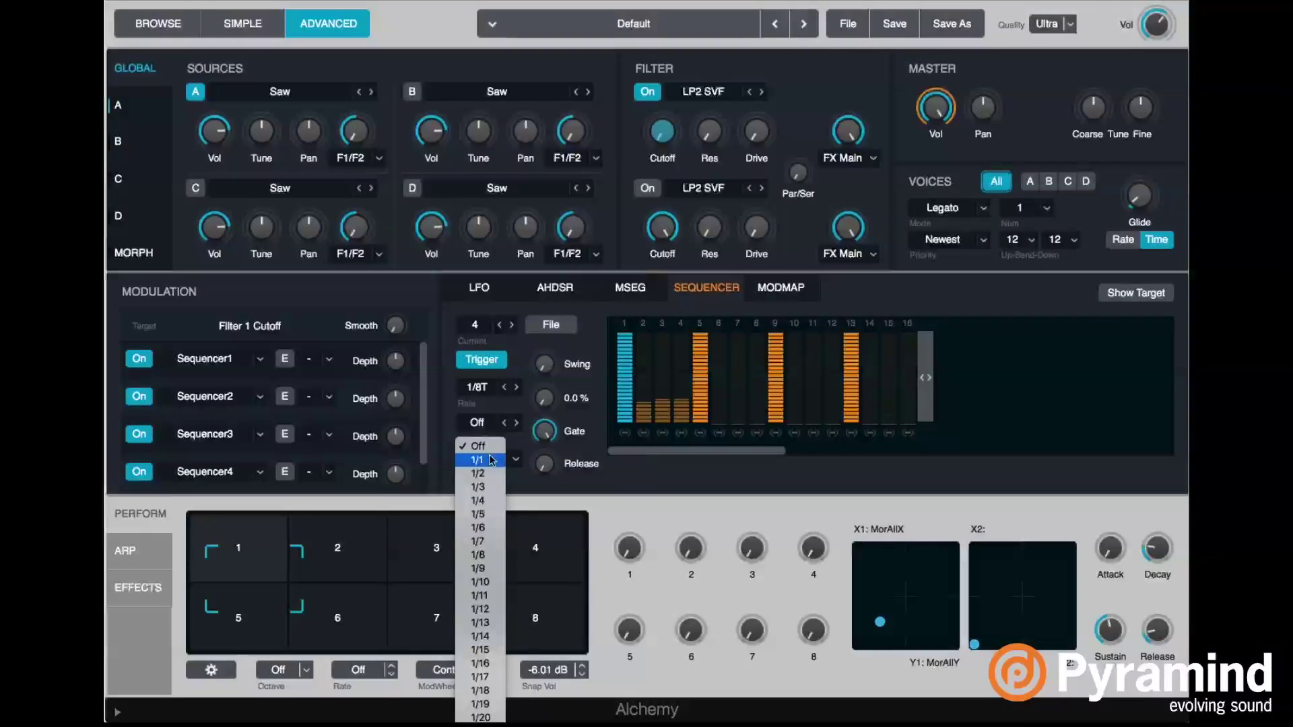
{"action": "left_click", "coordinate": [497, 528]}
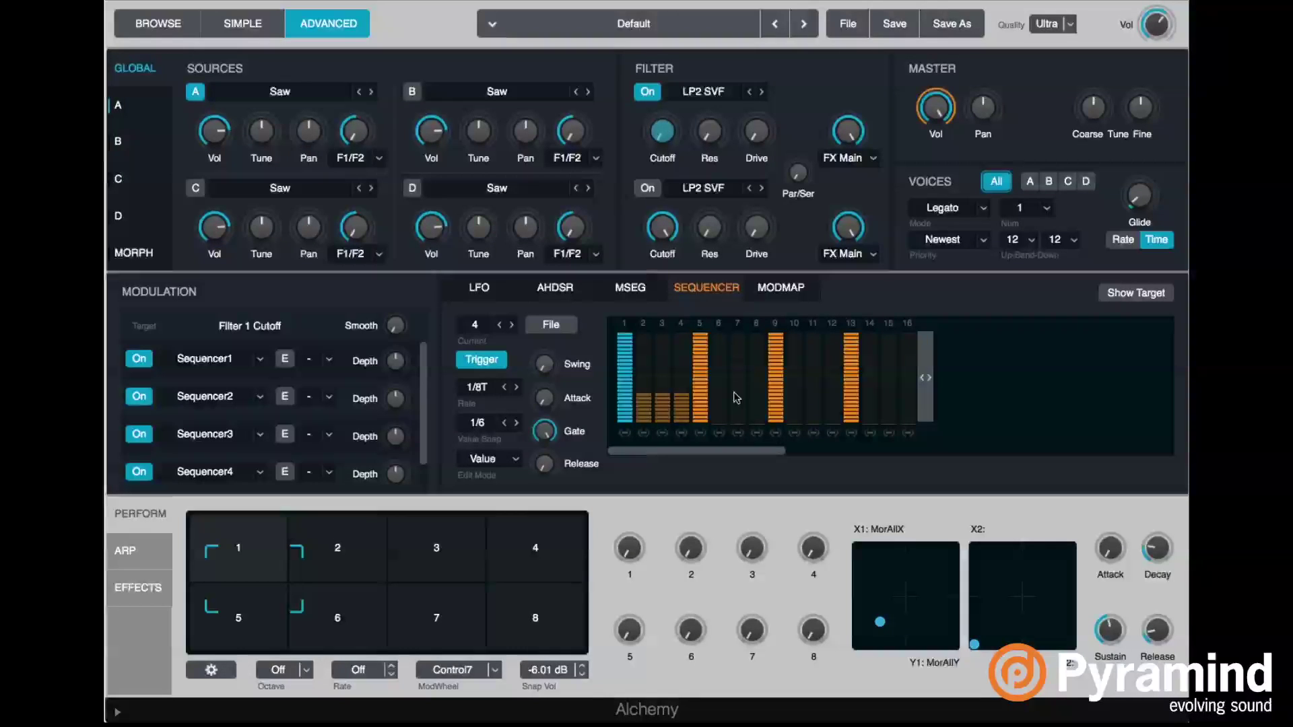
- Set Sequencer 4's steps 6, 8, 10 and 12 to 2, steps 7 and 11 to 4, and steps 14 to 16 to 3
{"action": "mouse_move", "coordinate": [735, 395]}
{"action": "left_mouse_down"}
{"action": "mouse_move", "coordinate": [764, 392]}
{"action": "mouse_move", "coordinate": [732, 396]}
{"action": "left_mouse_up"}
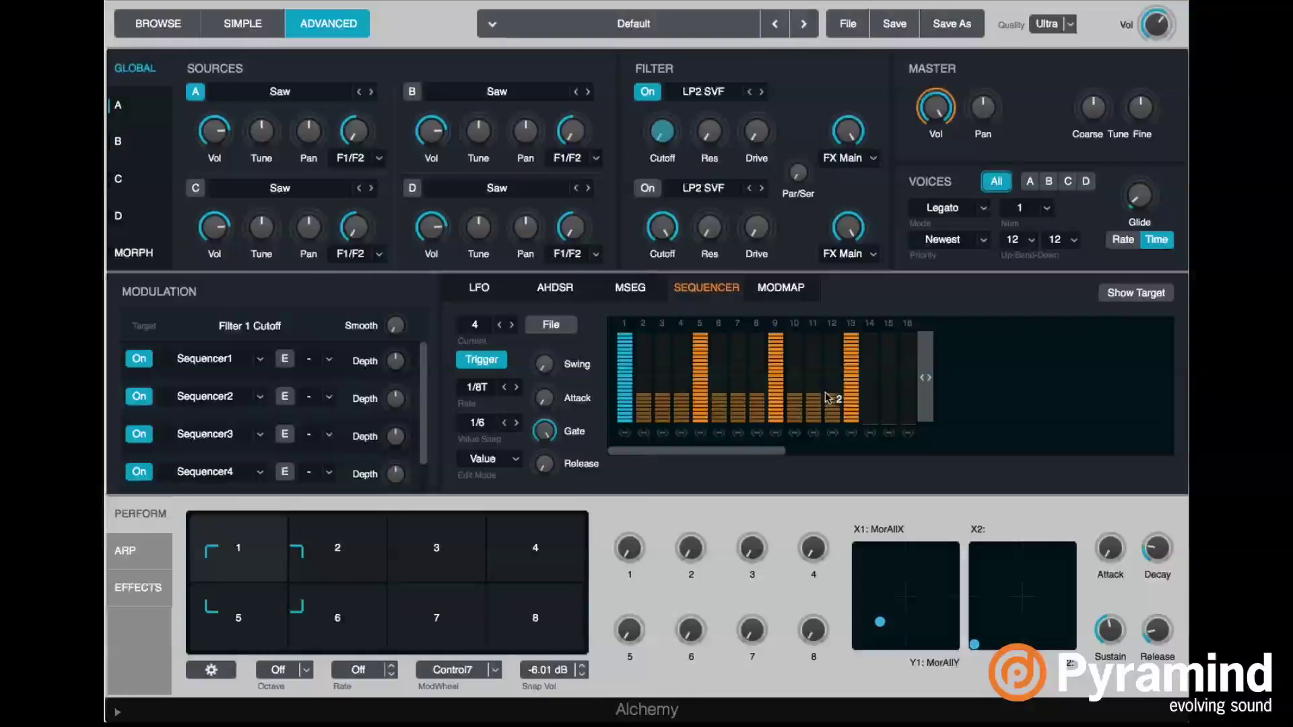
{"action": "left_click_drag", "start_coordinate": [870, 375], "coordinate": [904, 375]}
{"action": "left_click", "coordinate": [806, 361]}
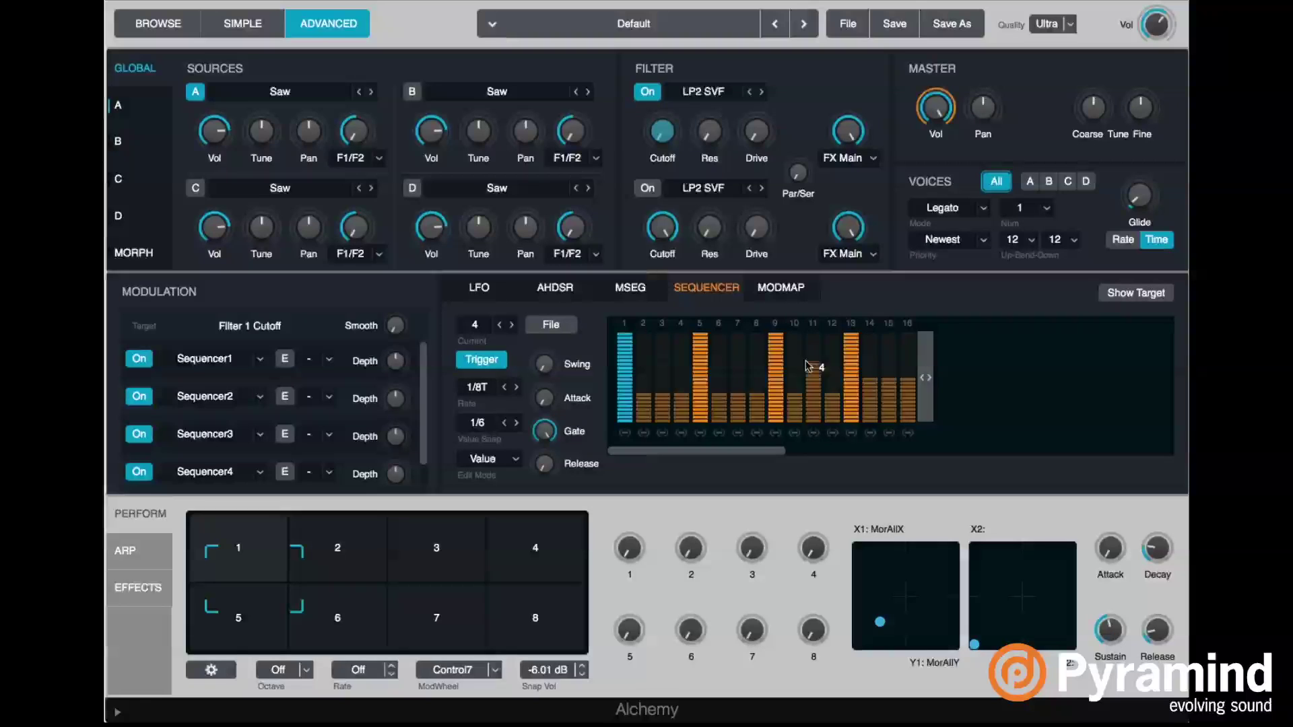
{"action": "left_click", "coordinate": [759, 364]}
{"action": "left_click", "coordinate": [740, 366]}
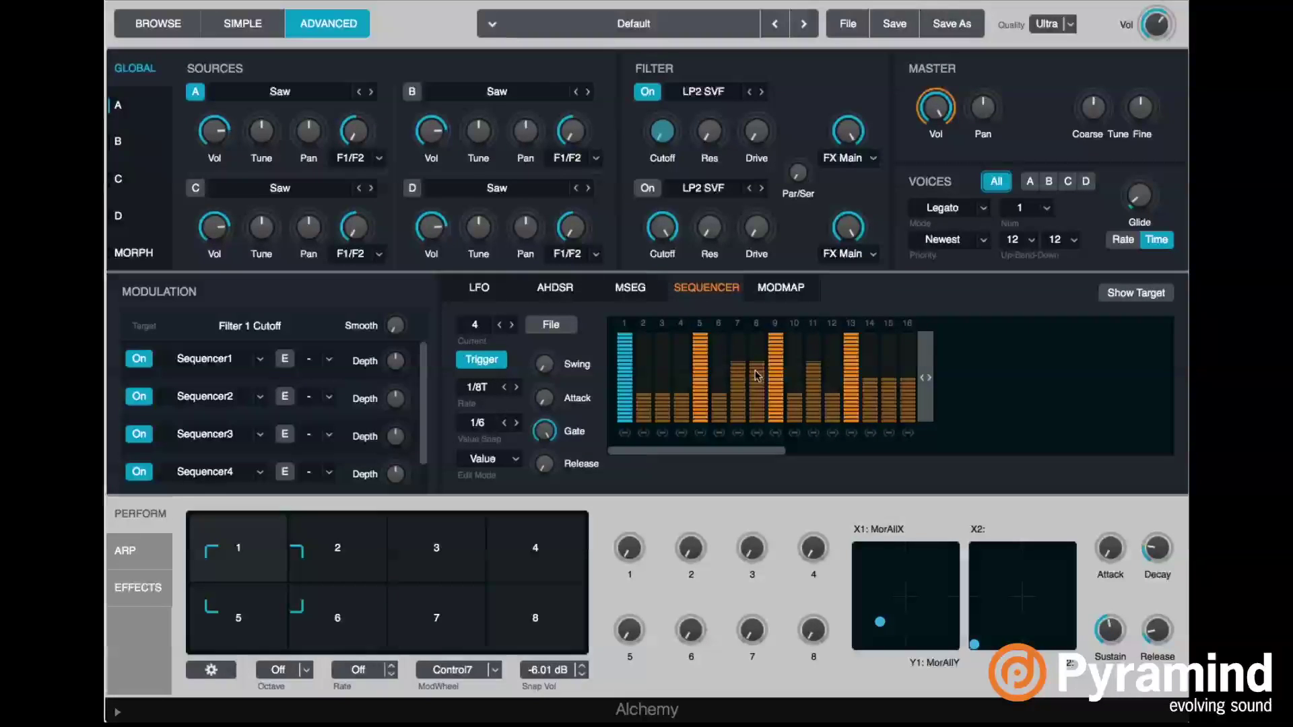
{"action": "mouse_move", "coordinate": [741, 385]}
{"action": "left_mouse_down"}
{"action": "mouse_move", "coordinate": [741, 358]}
{"action": "mouse_move", "coordinate": [755, 378]}
{"action": "left_mouse_up"}
- Review the patterns of the other sequencers and set Sequencer 4's Rate to 1/16*
{"action": "left_click", "coordinate": [506, 389]}
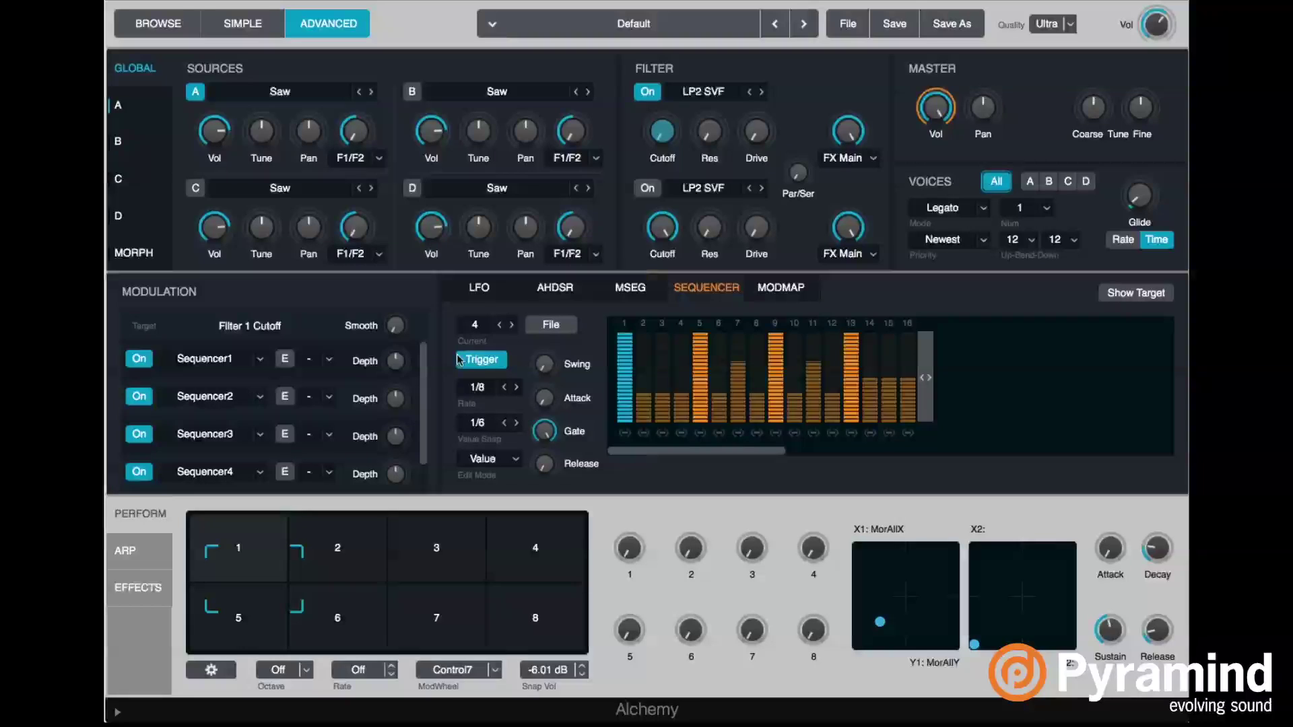
{"action": "left_click", "coordinate": [498, 325]}
{"action": "left_click", "coordinate": [498, 325]}
{"action": "left_click", "coordinate": [498, 325]}
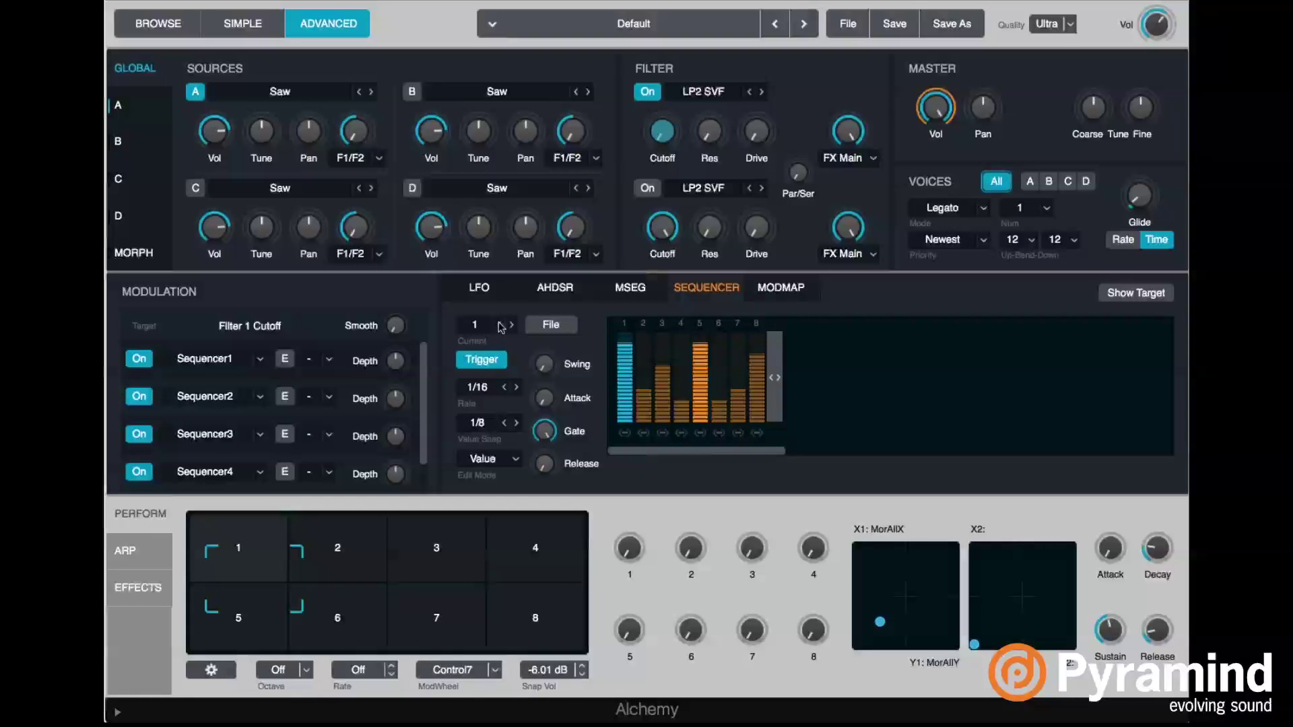
{"action": "left_click", "coordinate": [514, 325]}
{"action": "left_click", "coordinate": [514, 324]}
{"action": "left_click", "coordinate": [513, 325]}
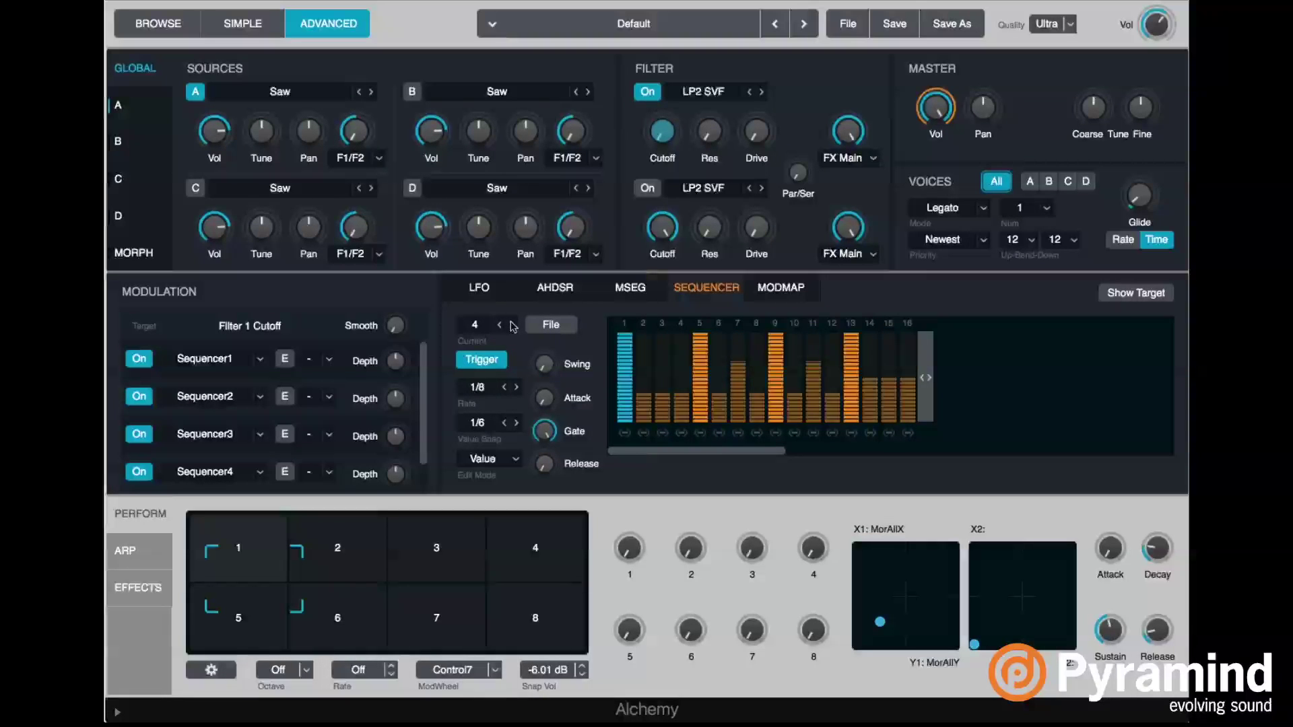
{"action": "left_click", "coordinate": [486, 390]}
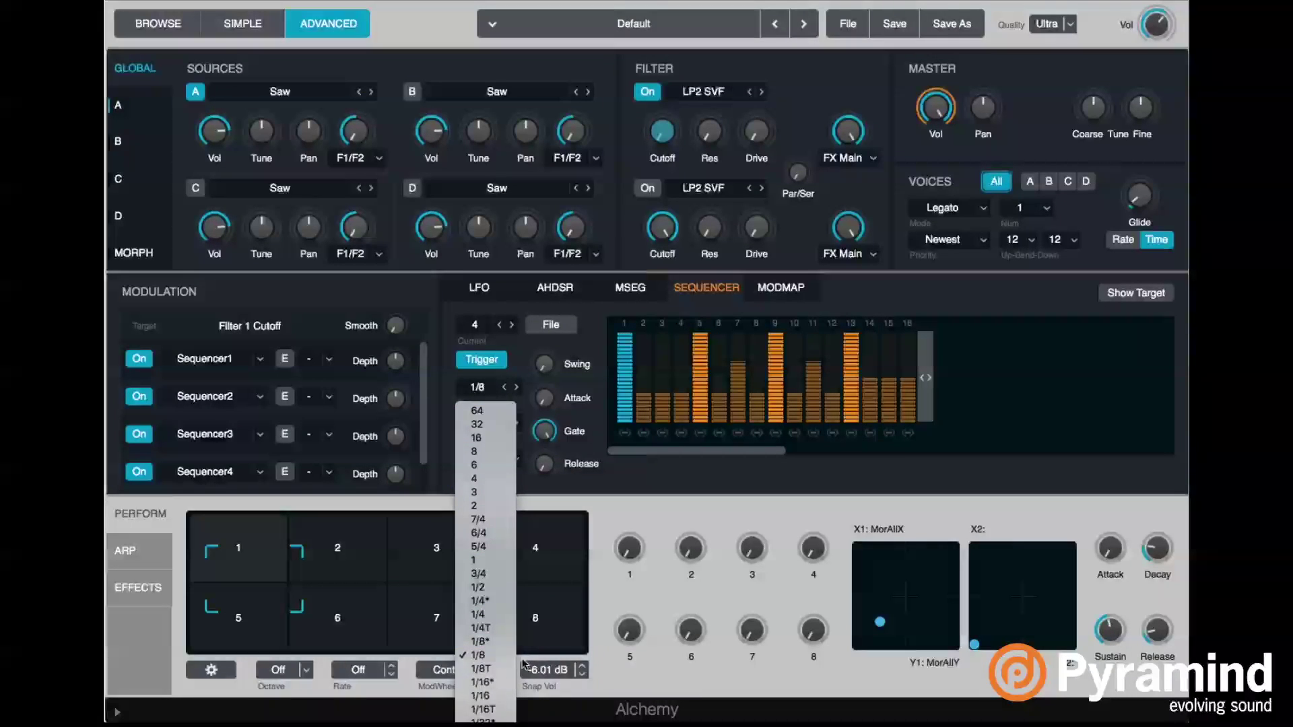
{"action": "left_click", "coordinate": [510, 683]}
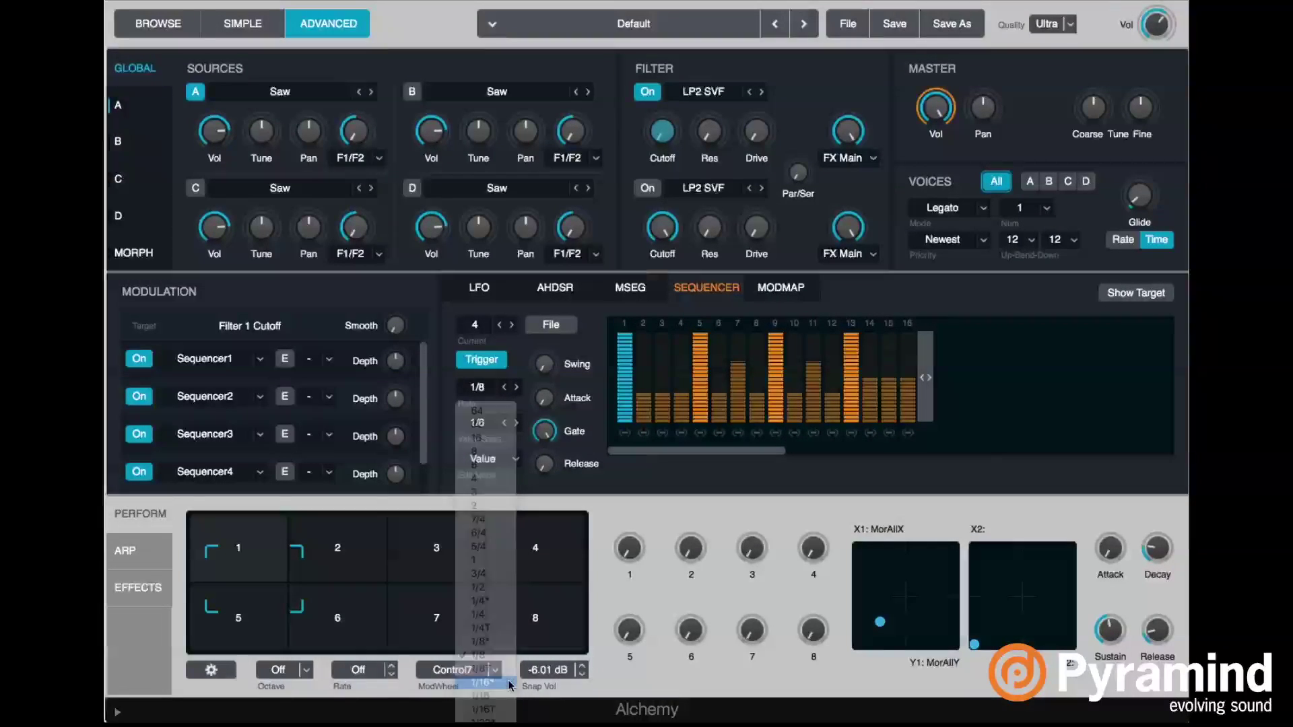
{"action": "mouse_move", "coordinate": [533, 359]}
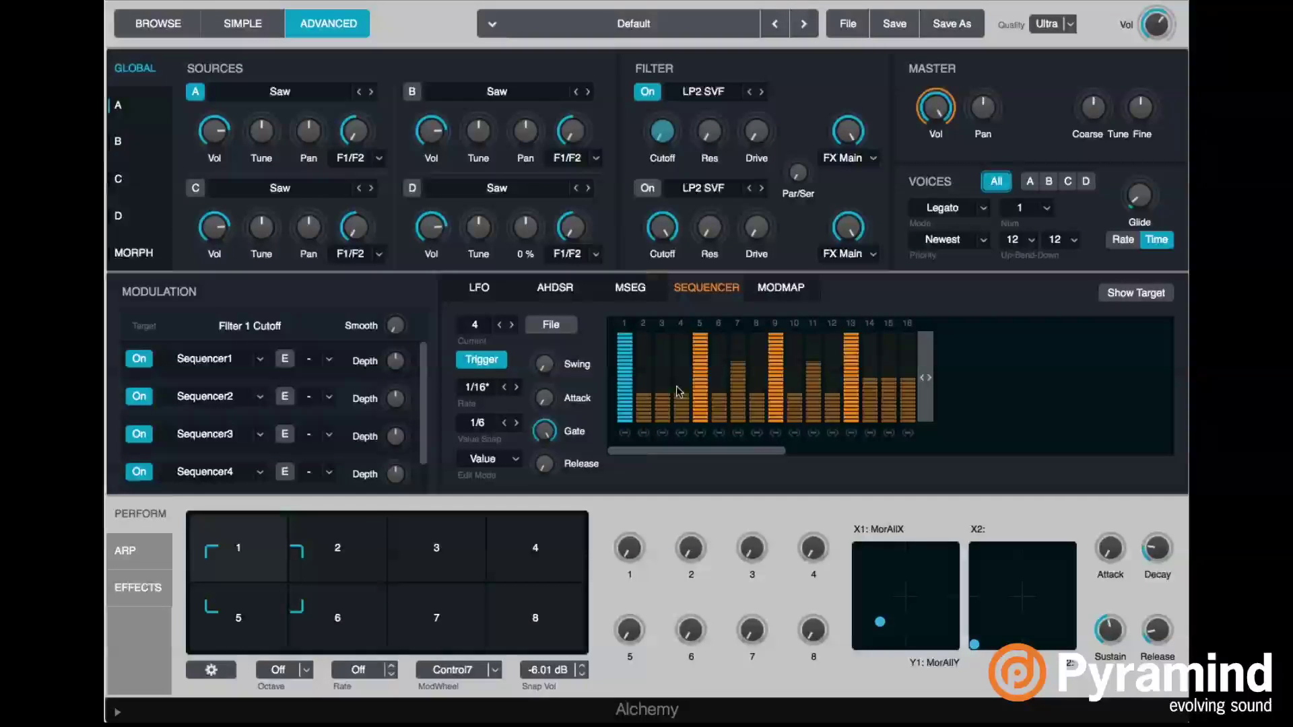
{"action": "left_click", "coordinate": [630, 288]}
{"action": "left_click", "coordinate": [721, 286]}
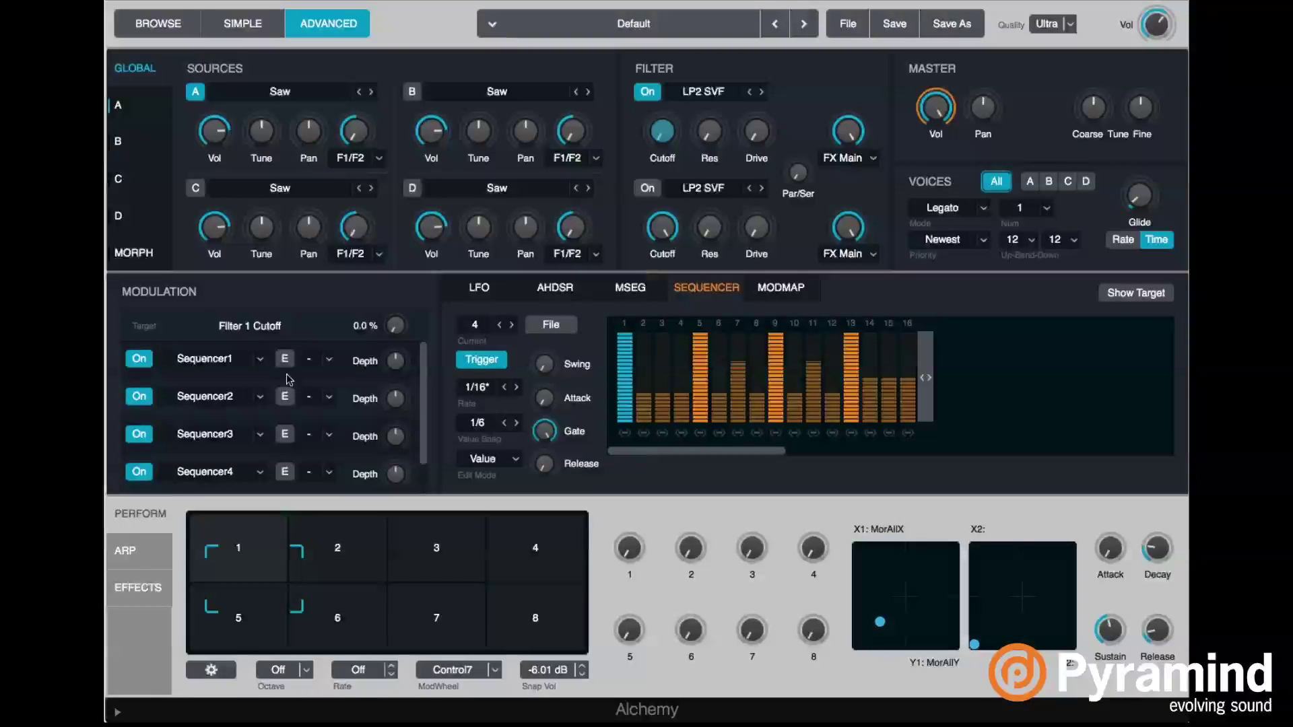
{"action": "left_click_drag", "start_coordinate": [424, 382], "coordinate": [419, 329]}
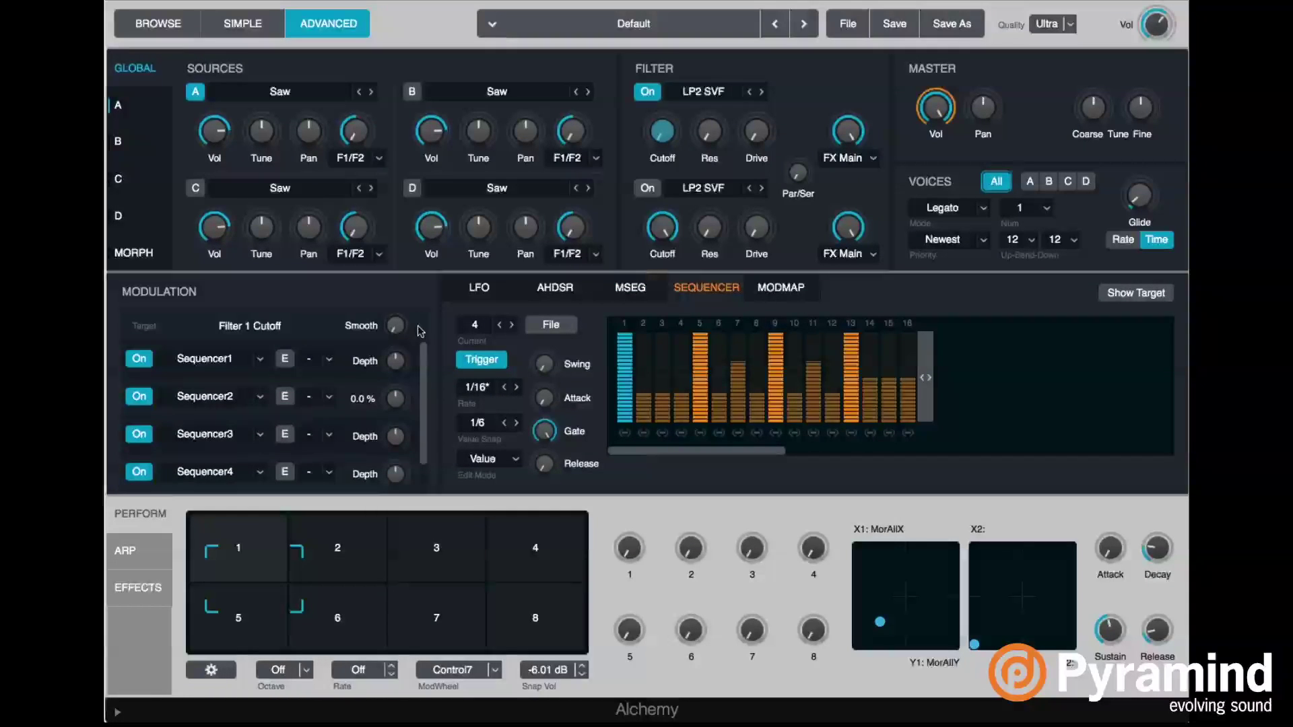
- Add Perform Control1 as a modulator of Sequencer1's Depth and return to the Filter 1 Cutoff modulation list
{"action": "right_click", "coordinate": [397, 362]}
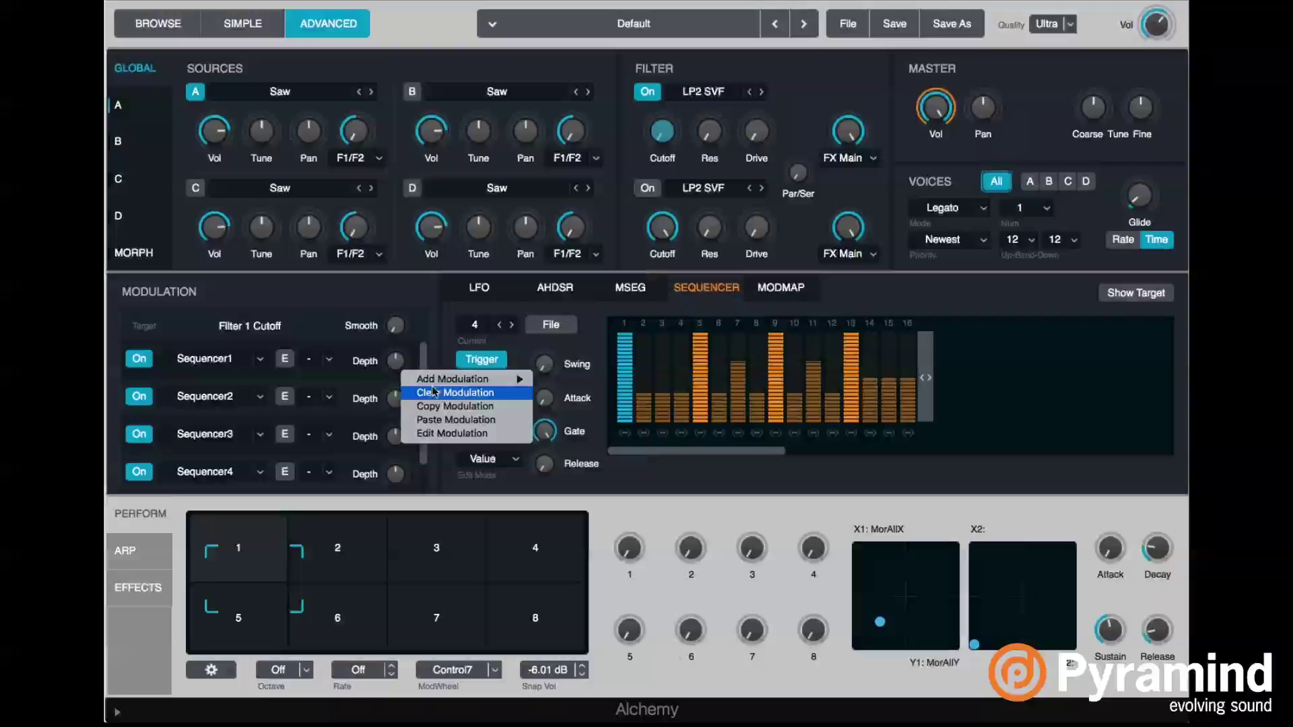
{"action": "mouse_move", "coordinate": [473, 379]}
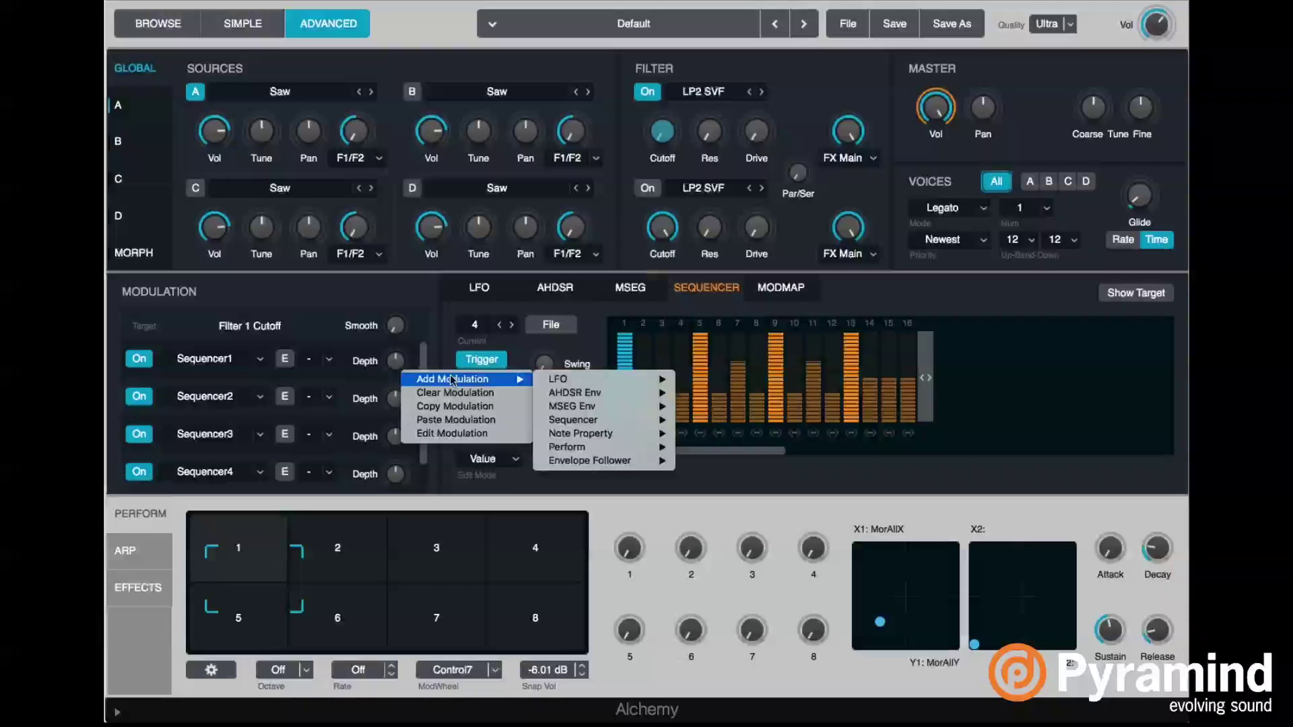
{"action": "mouse_move", "coordinate": [584, 379]}
{"action": "mouse_move", "coordinate": [643, 447]}
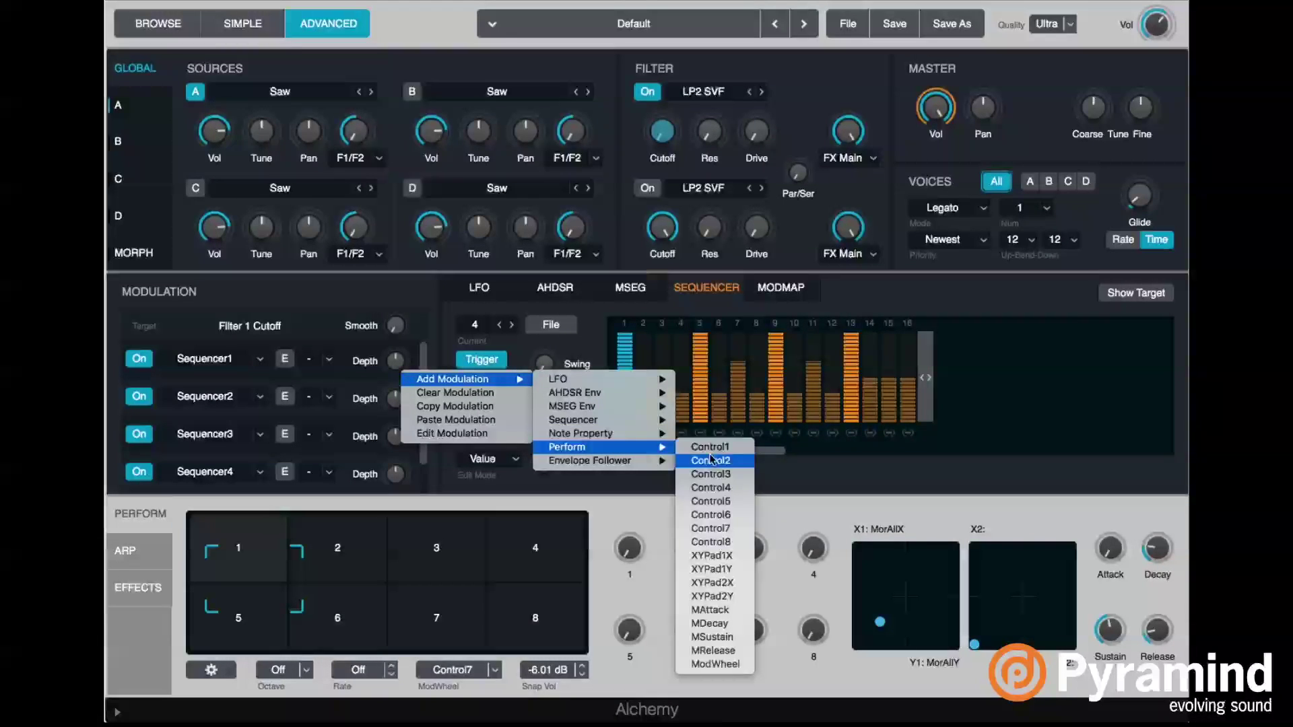
{"action": "left_click", "coordinate": [712, 449]}
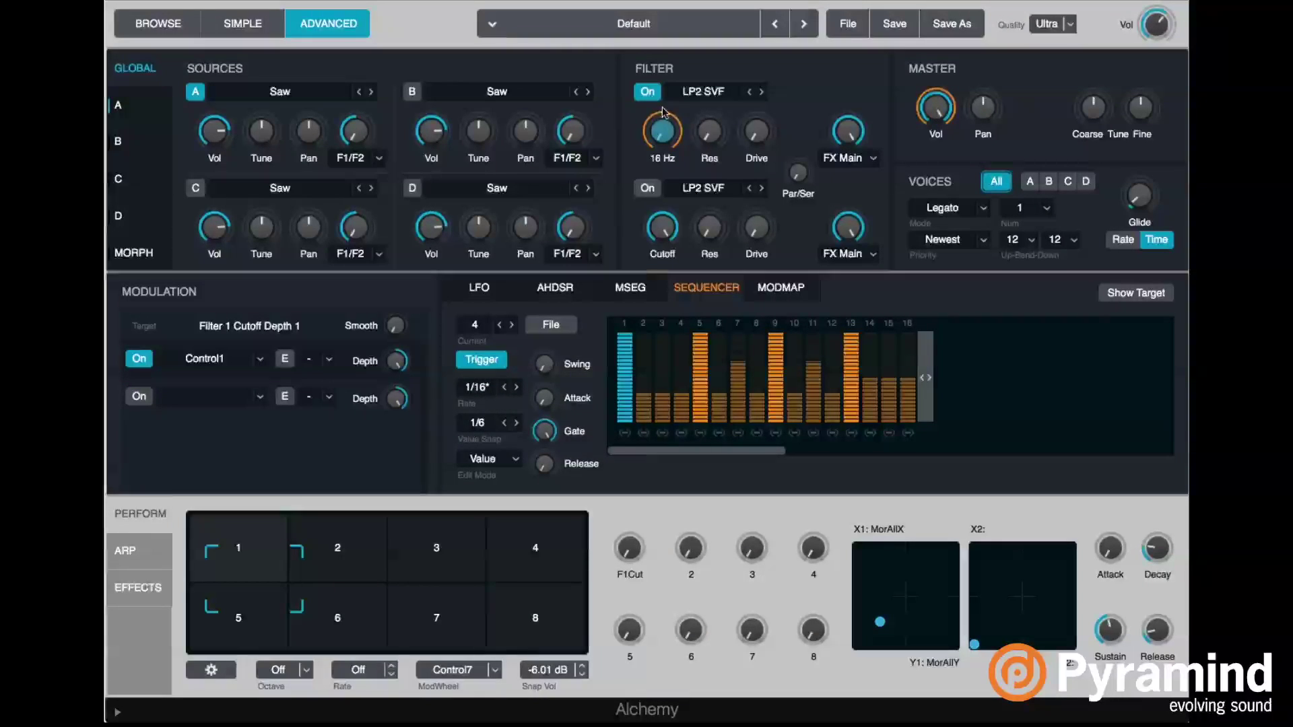
{"action": "key", "text": "ctrl+z"}
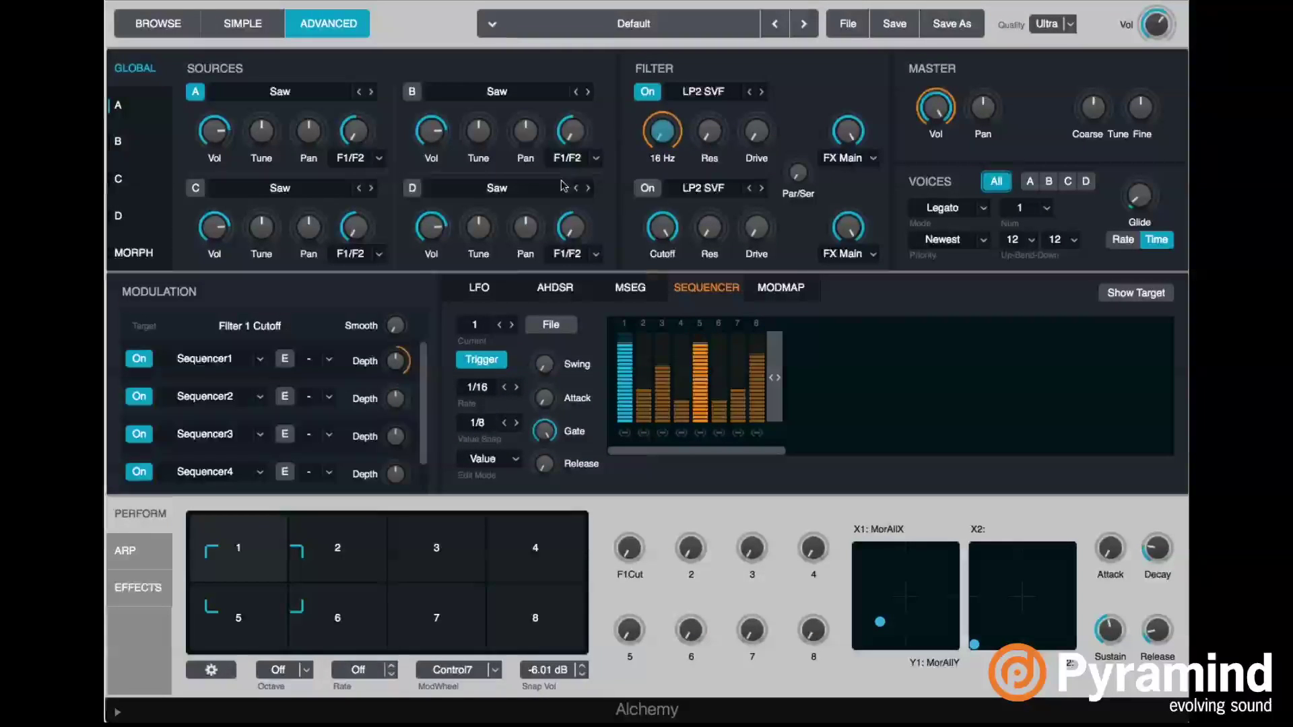
{"action": "right_click", "coordinate": [398, 404]}
{"action": "mouse_move", "coordinate": [485, 416]}
{"action": "mouse_move", "coordinate": [615, 486]}
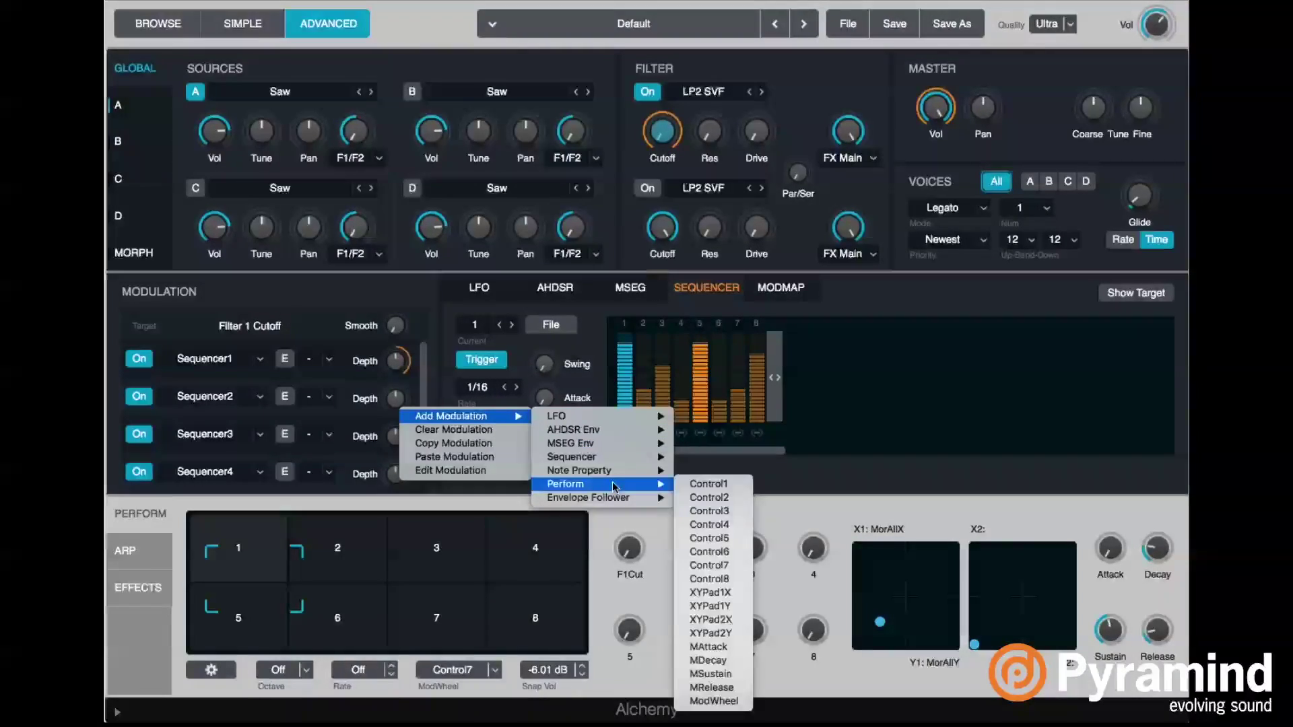
{"action": "left_click", "coordinate": [429, 355]}
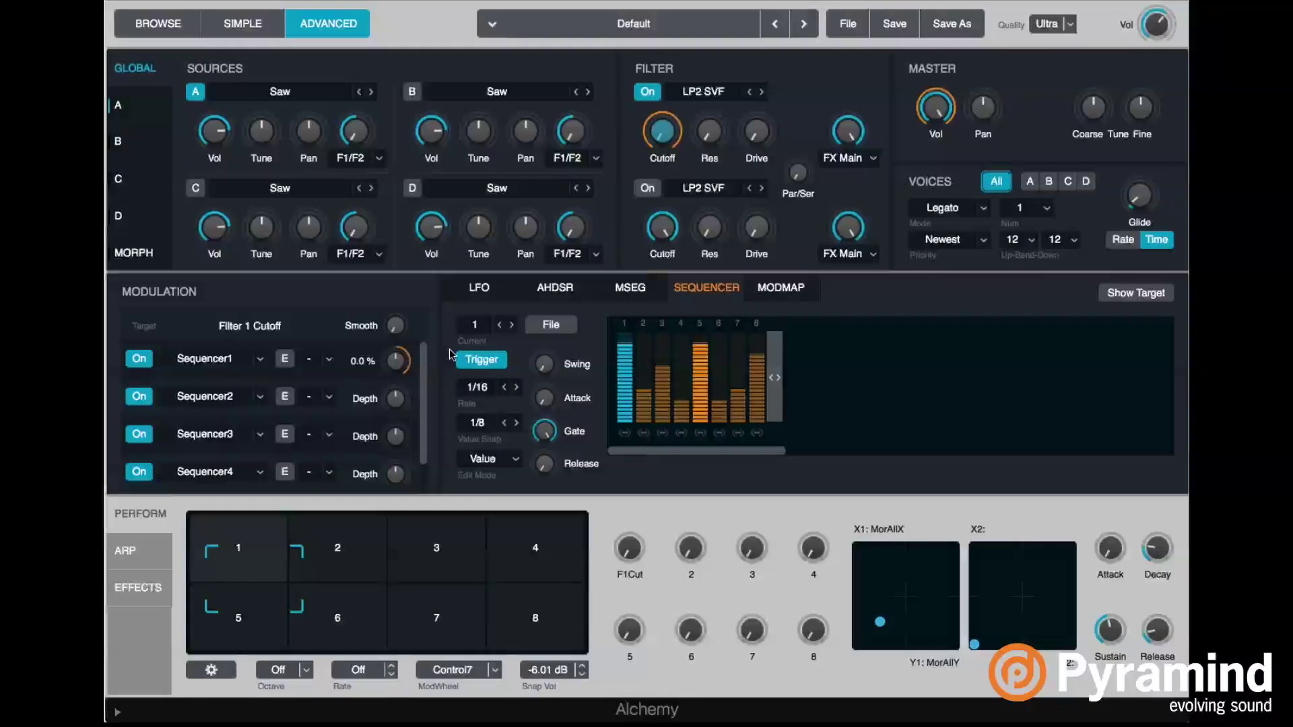
- Try Sequencer1's Depth at different amounts, such as 19.2 %, and reset it to zero
{"action": "left_click_drag", "start_coordinate": [407, 359], "coordinate": [406, 386]}
{"action": "mouse_move", "coordinate": [398, 363]}
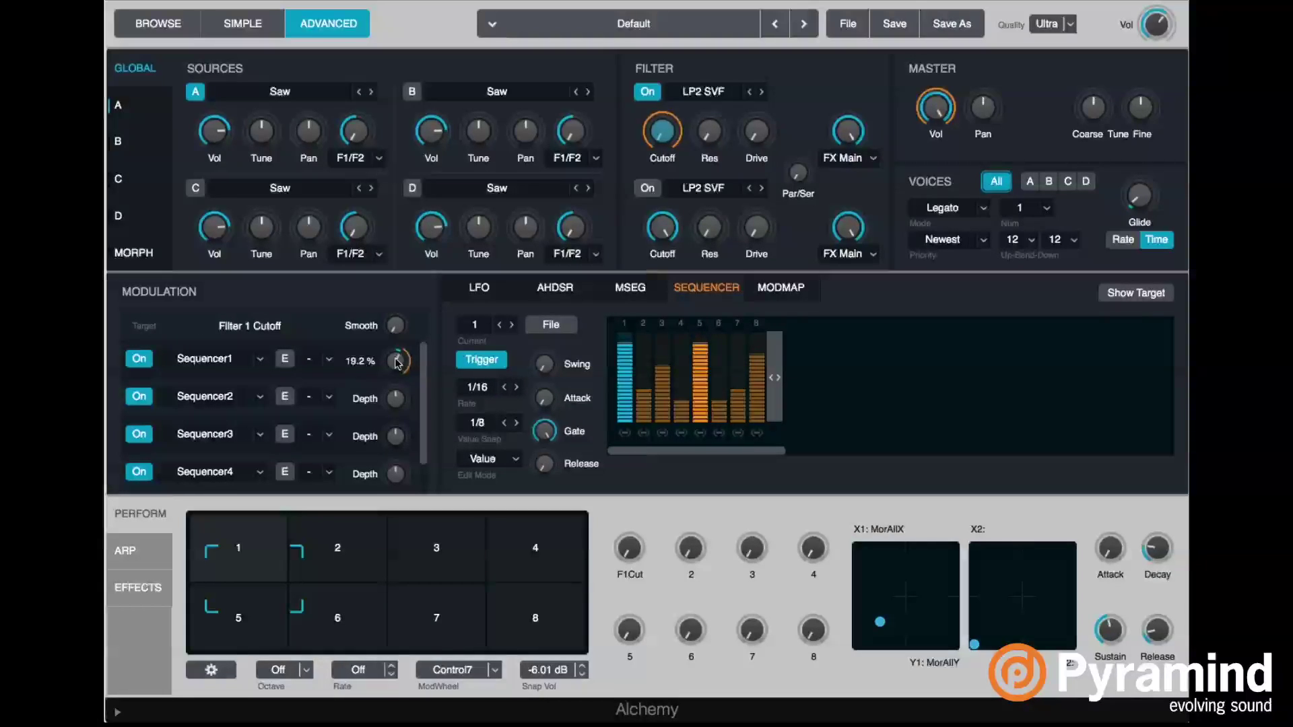
{"action": "left_click_drag", "start_coordinate": [398, 359], "coordinate": [401, 370]}
{"action": "left_click", "coordinate": [398, 365], "text": "alt"}
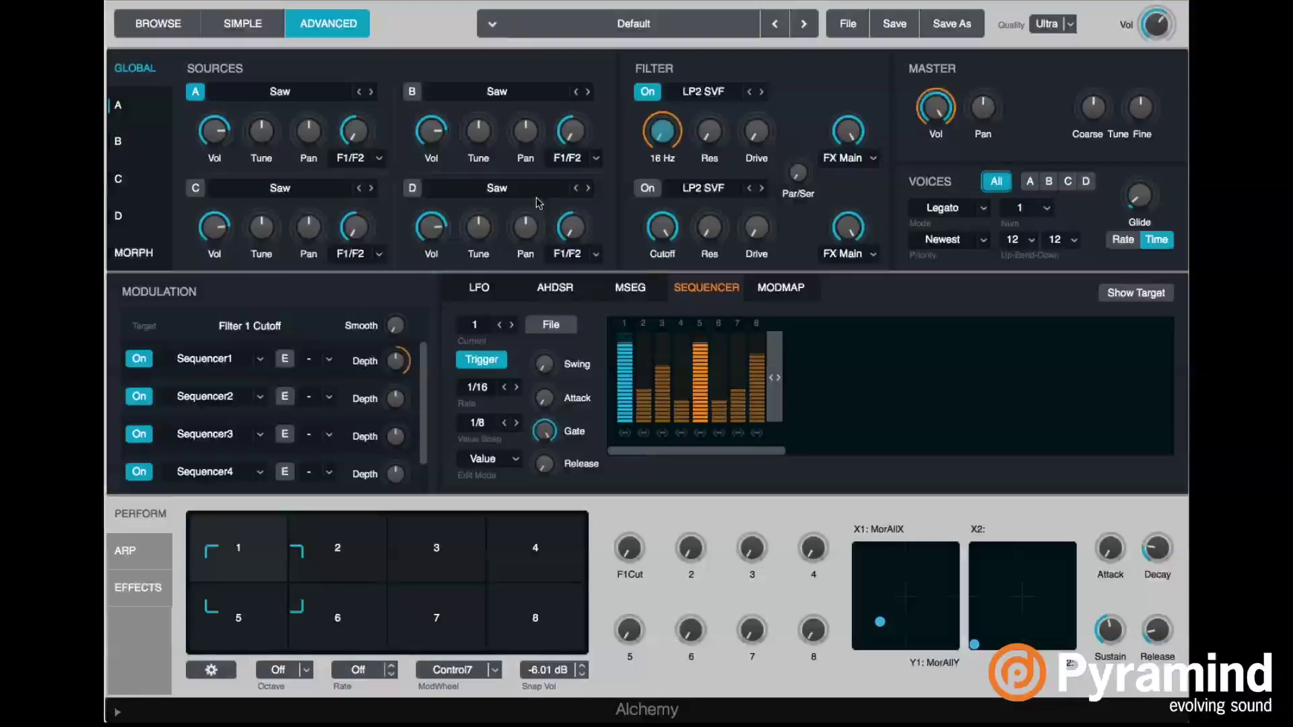
- Clear the modulation on Sequencer1's Depth, try a higher depth amount and reset it to zero
{"action": "right_click", "coordinate": [391, 364]}
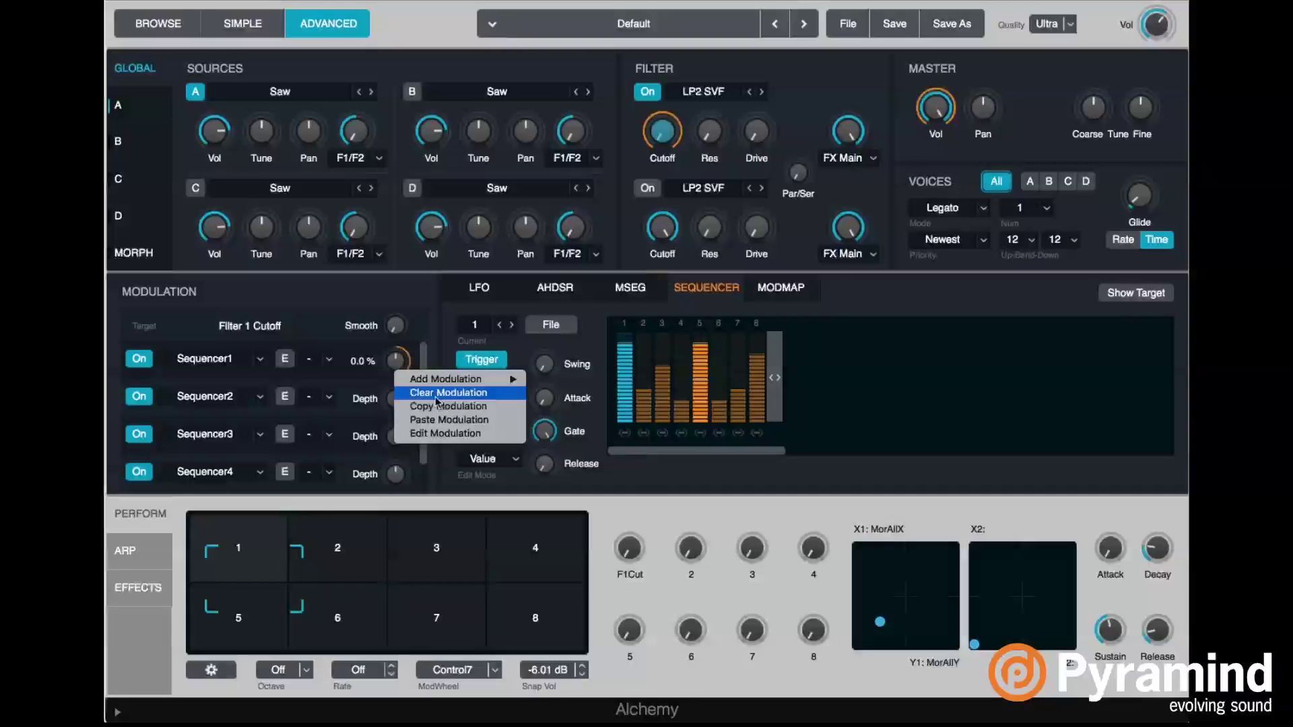
{"action": "left_click", "coordinate": [384, 367]}
{"action": "mouse_move", "coordinate": [395, 363]}
{"action": "left_mouse_down"}
{"action": "mouse_move", "coordinate": [403, 330]}
{"action": "mouse_move", "coordinate": [407, 345]}
{"action": "left_mouse_up"}
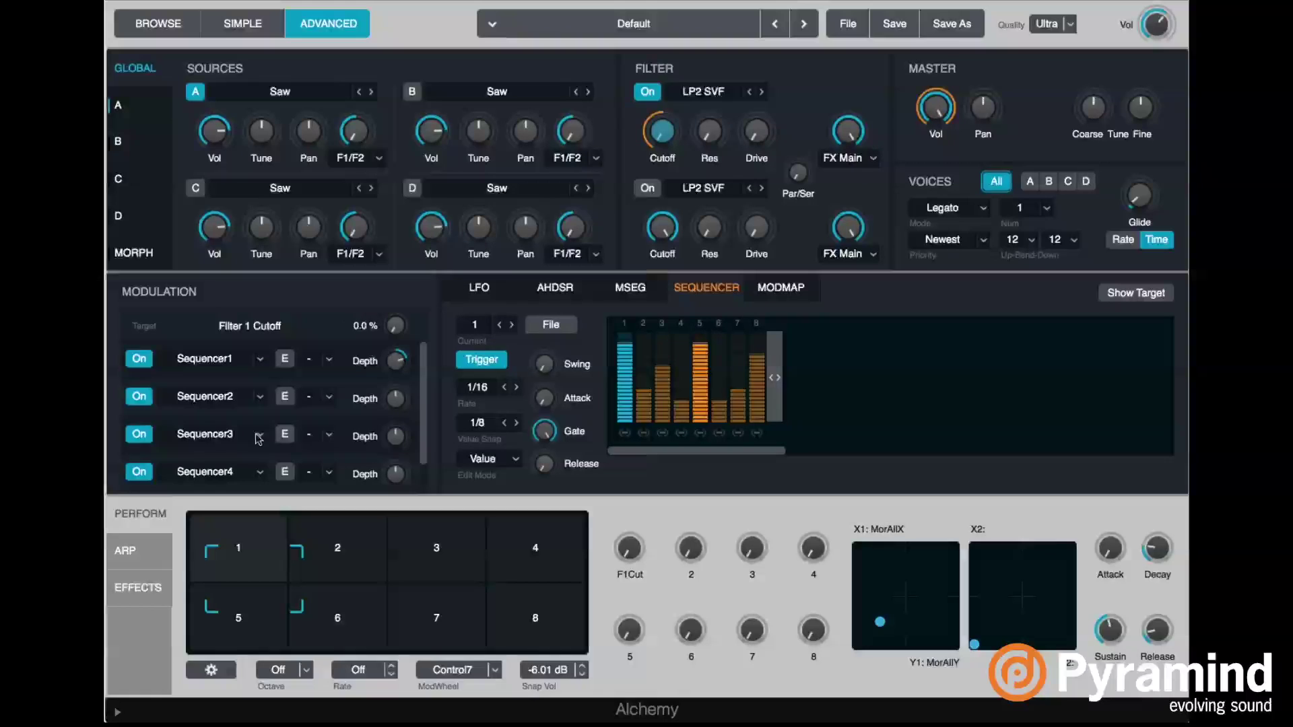
{"action": "left_click", "coordinate": [397, 362], "text": "alt"}
- Add Perform Control1 as a modulator of Sequencer1's and Sequencer2's Depths, returning to the Filter 1 Cutoff modulation list after each
{"action": "right_click", "coordinate": [397, 364]}
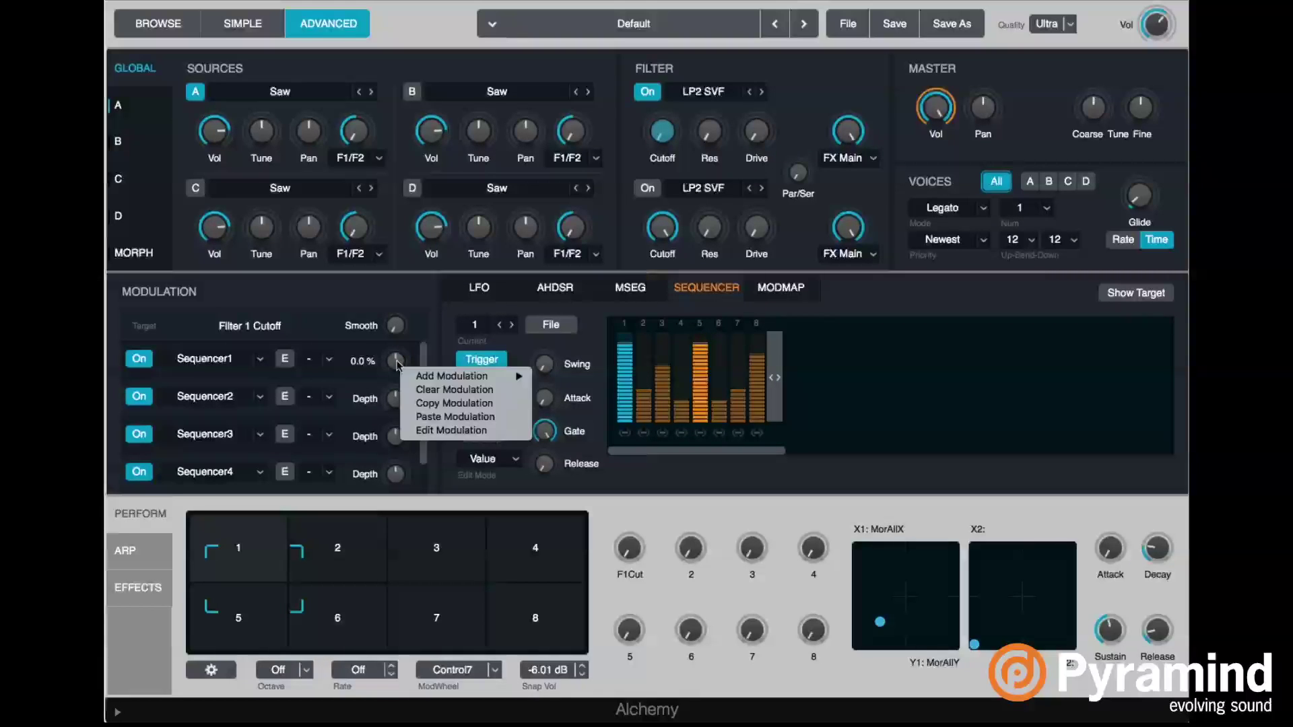
{"action": "mouse_move", "coordinate": [471, 376]}
{"action": "mouse_move", "coordinate": [667, 444]}
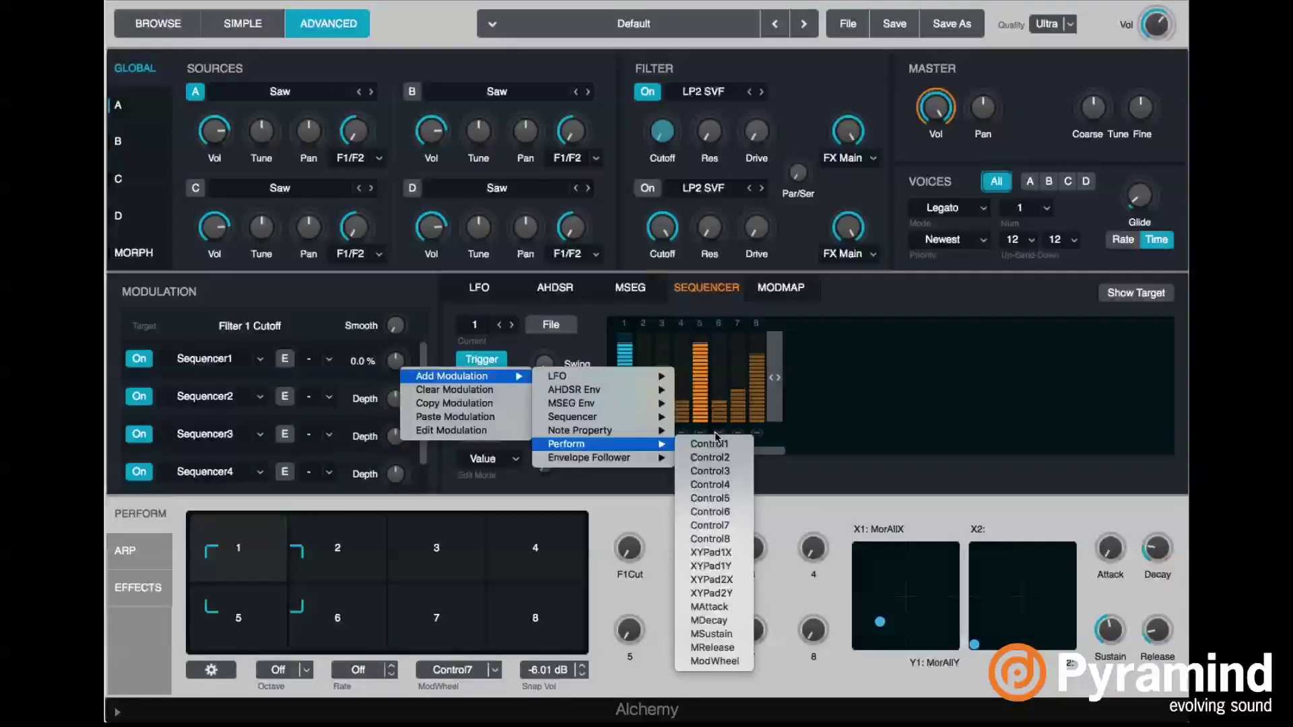
{"action": "left_click", "coordinate": [709, 444]}
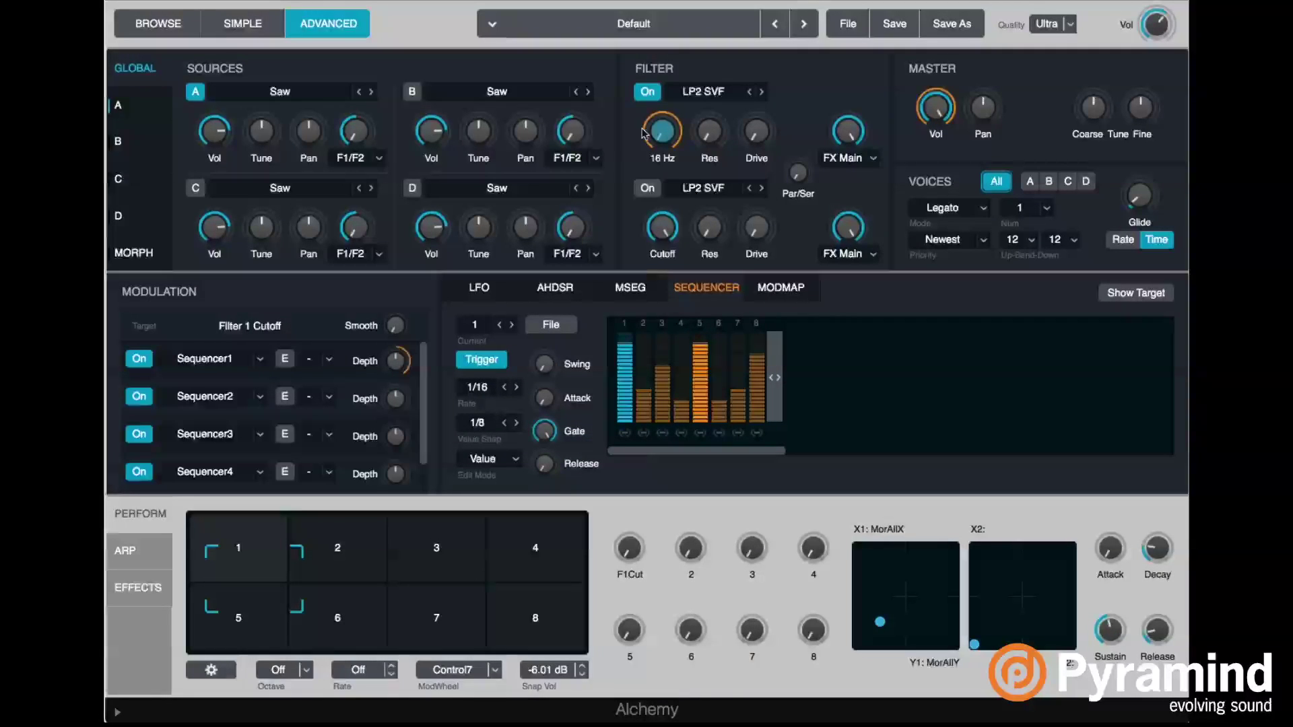
{"action": "right_click", "coordinate": [397, 400]}
{"action": "mouse_move", "coordinate": [494, 413]}
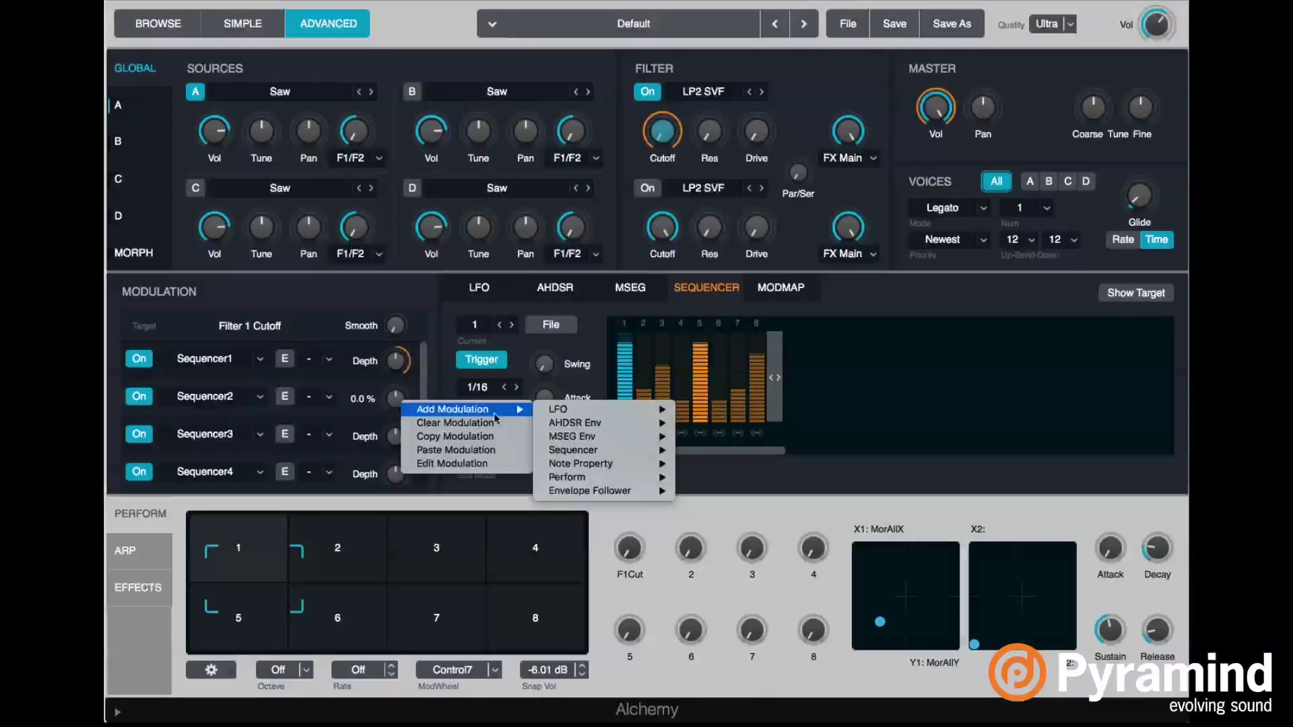
{"action": "mouse_move", "coordinate": [638, 477]}
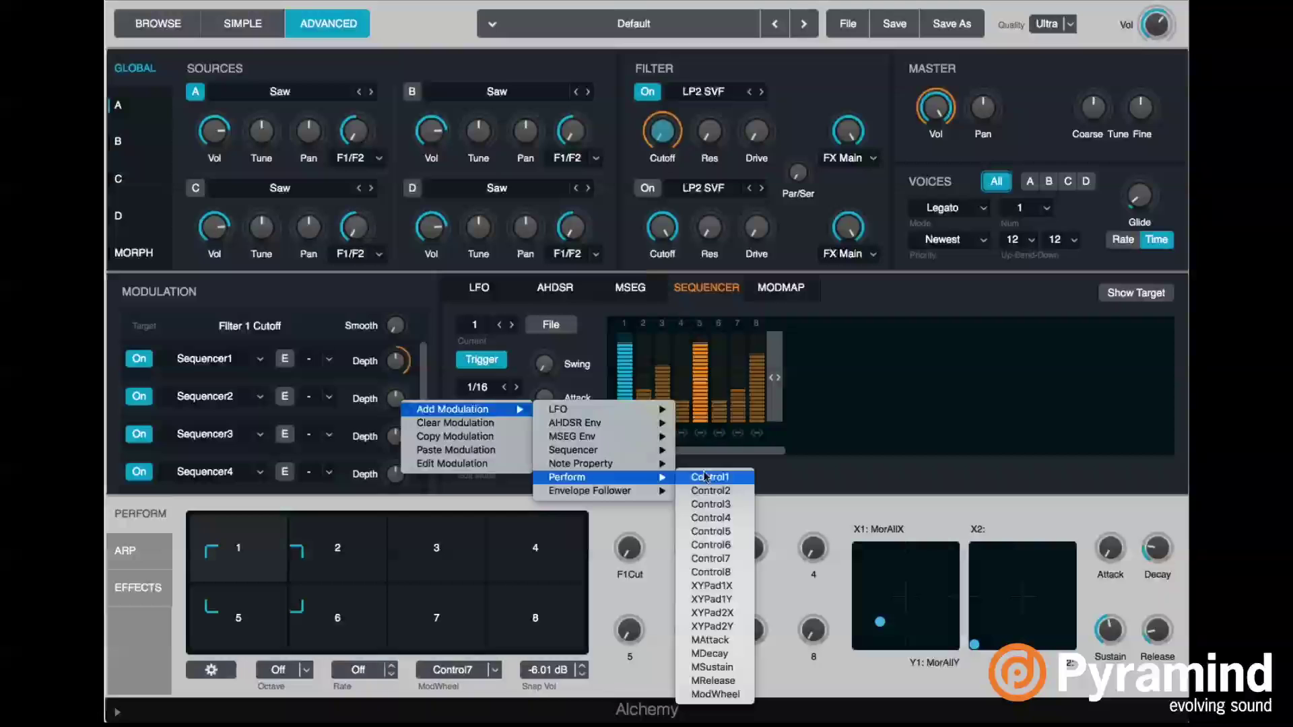
{"action": "left_click", "coordinate": [733, 480]}
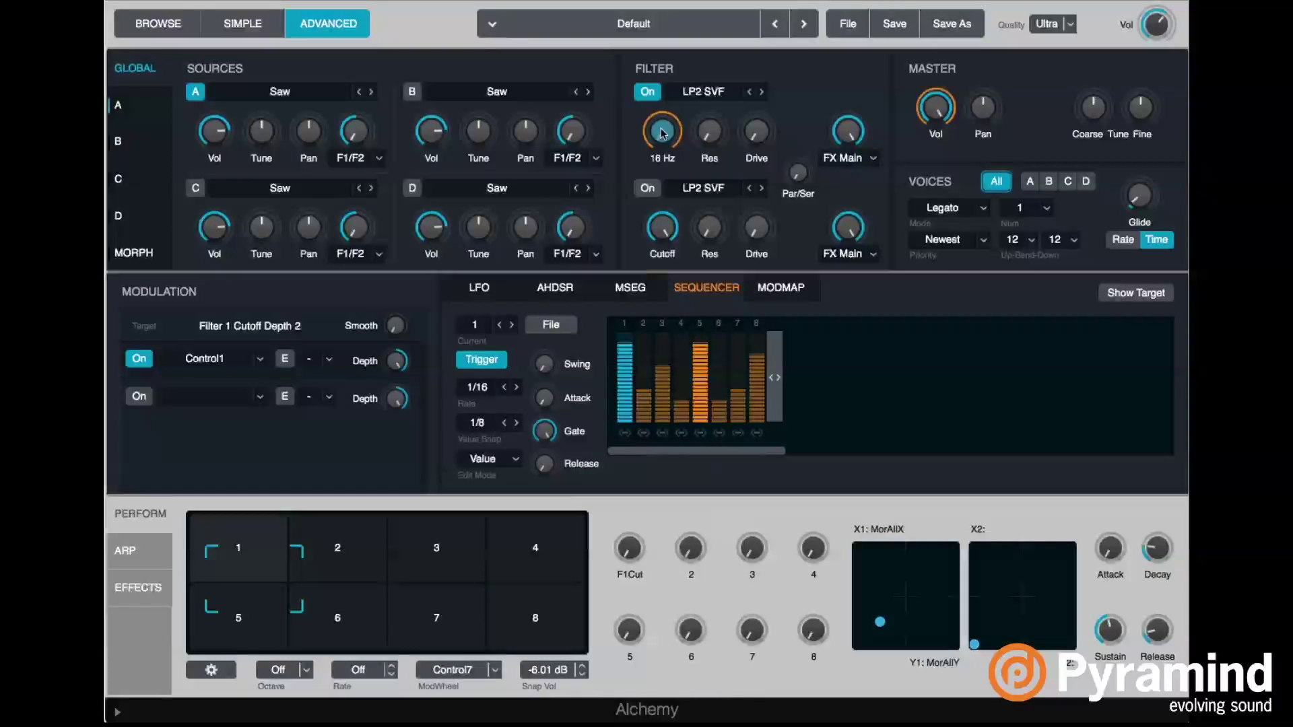
- Add Perform Control1 as a modulator of Sequencer3's and Sequencer4's Depths in the Filter 1 Cutoff modulation list
{"action": "right_click", "coordinate": [396, 437]}
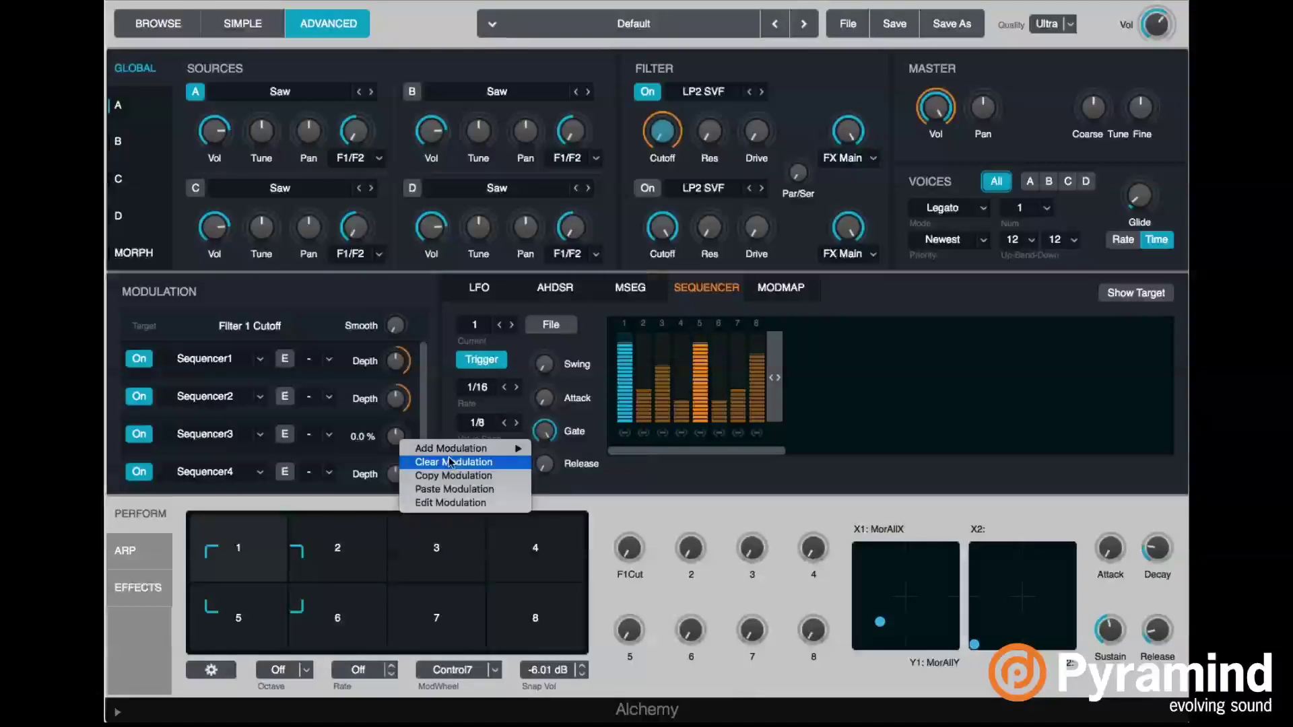
{"action": "mouse_move", "coordinate": [467, 448]}
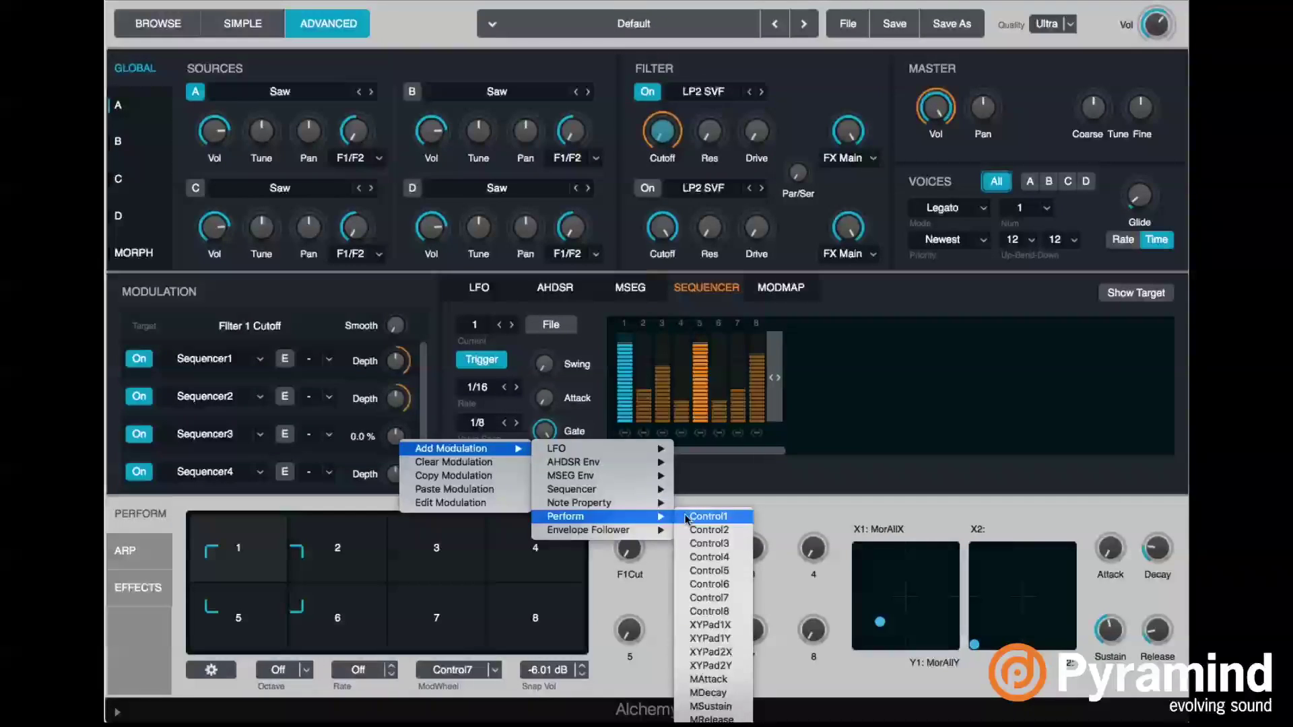
{"action": "left_click", "coordinate": [707, 516]}
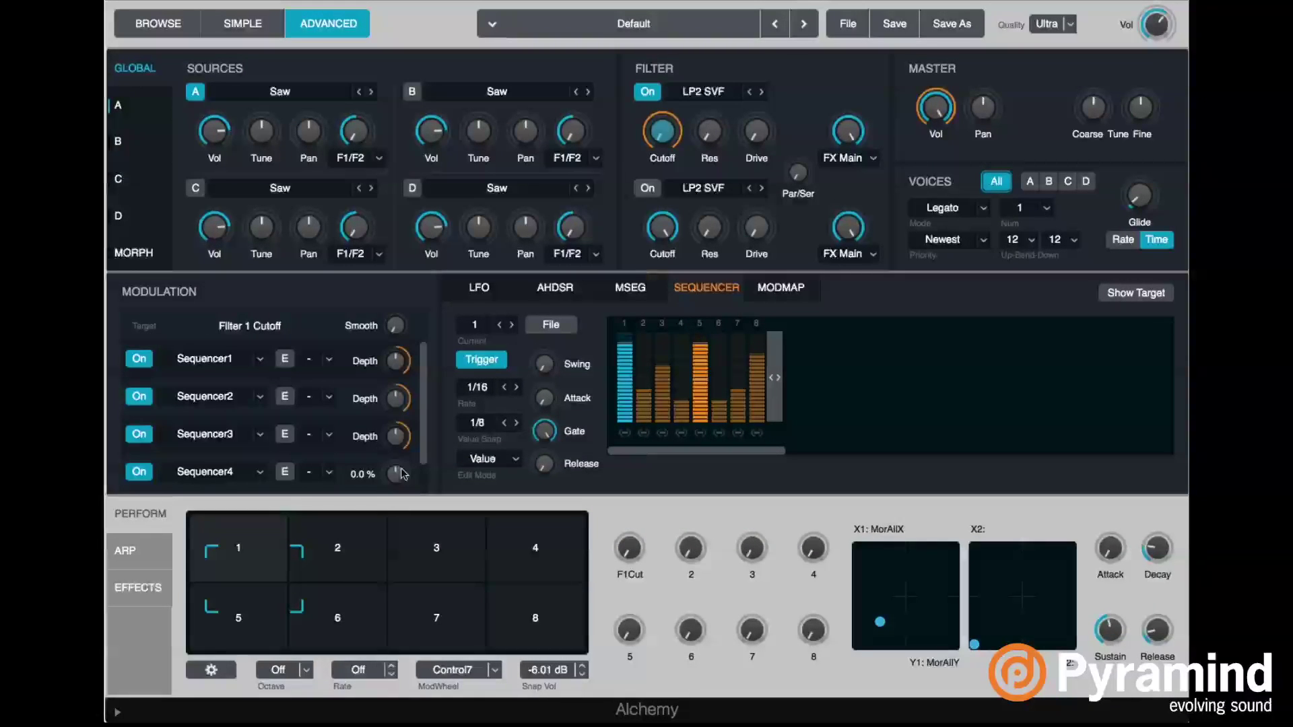
{"action": "right_click", "coordinate": [401, 474]}
{"action": "mouse_move", "coordinate": [522, 487]}
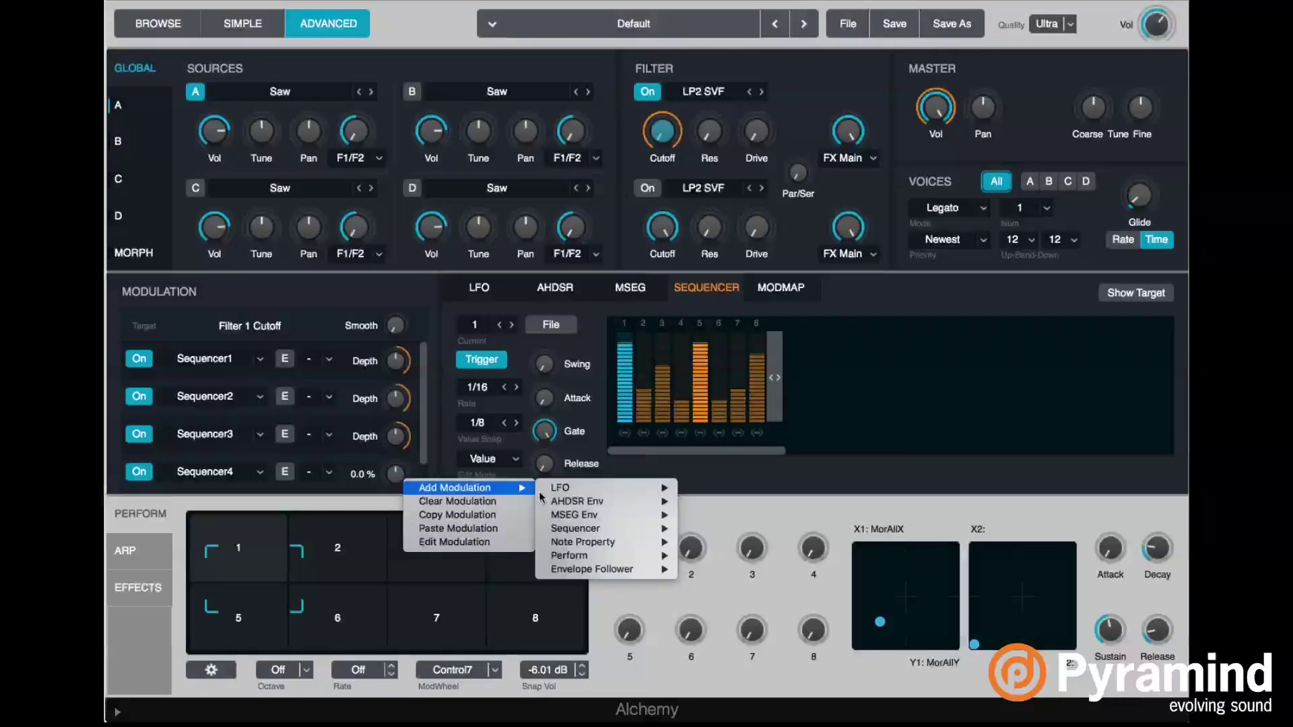
{"action": "mouse_move", "coordinate": [646, 556]}
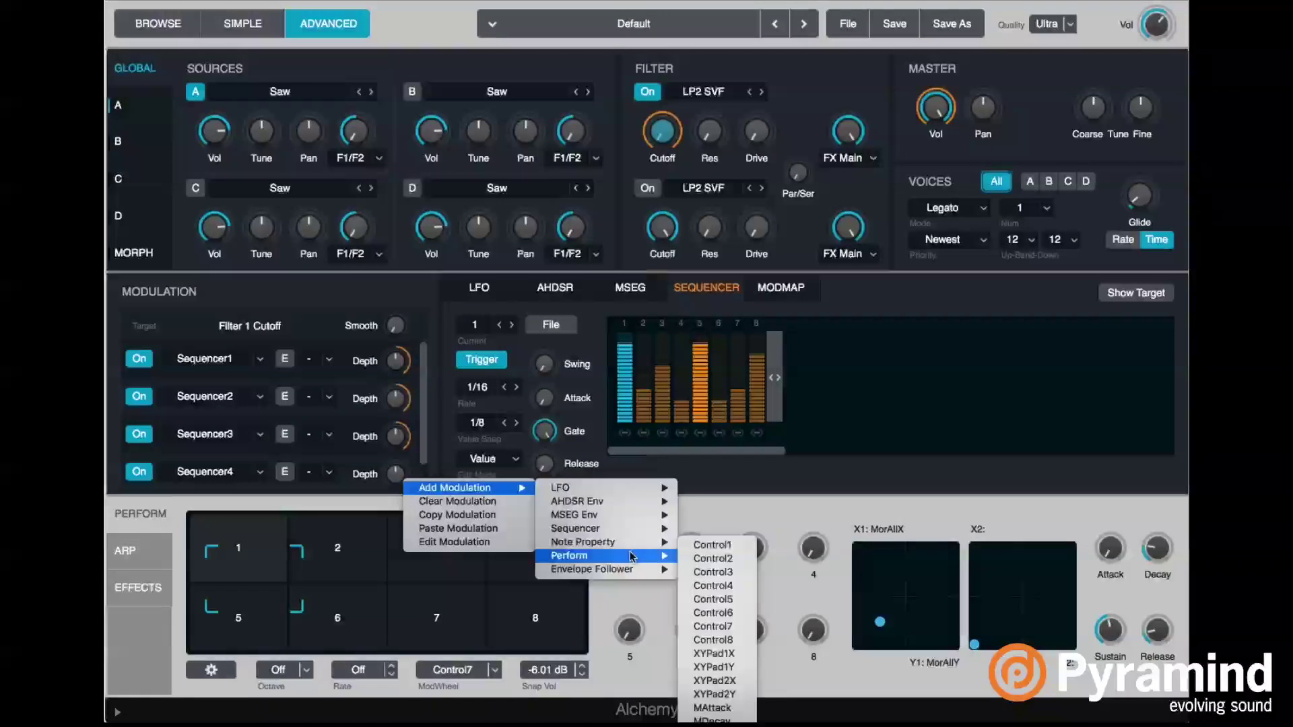
{"action": "left_click", "coordinate": [722, 546]}
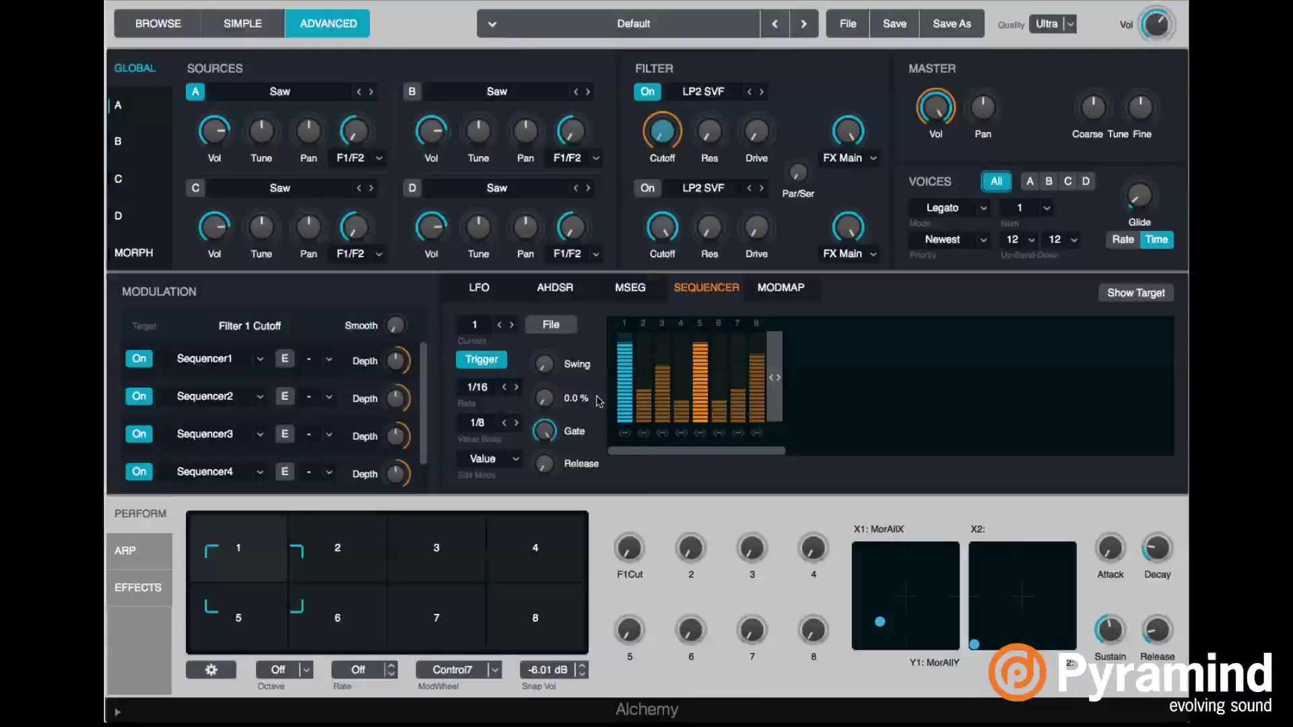
- Turn the F1Cut perform control fully up and set the output volume to about -13 dB, returning to the Filter 1 Cutoff modulation list
{"action": "mouse_move", "coordinate": [658, 559]}
{"action": "left_click_drag", "start_coordinate": [626, 555], "coordinate": [667, 359]}
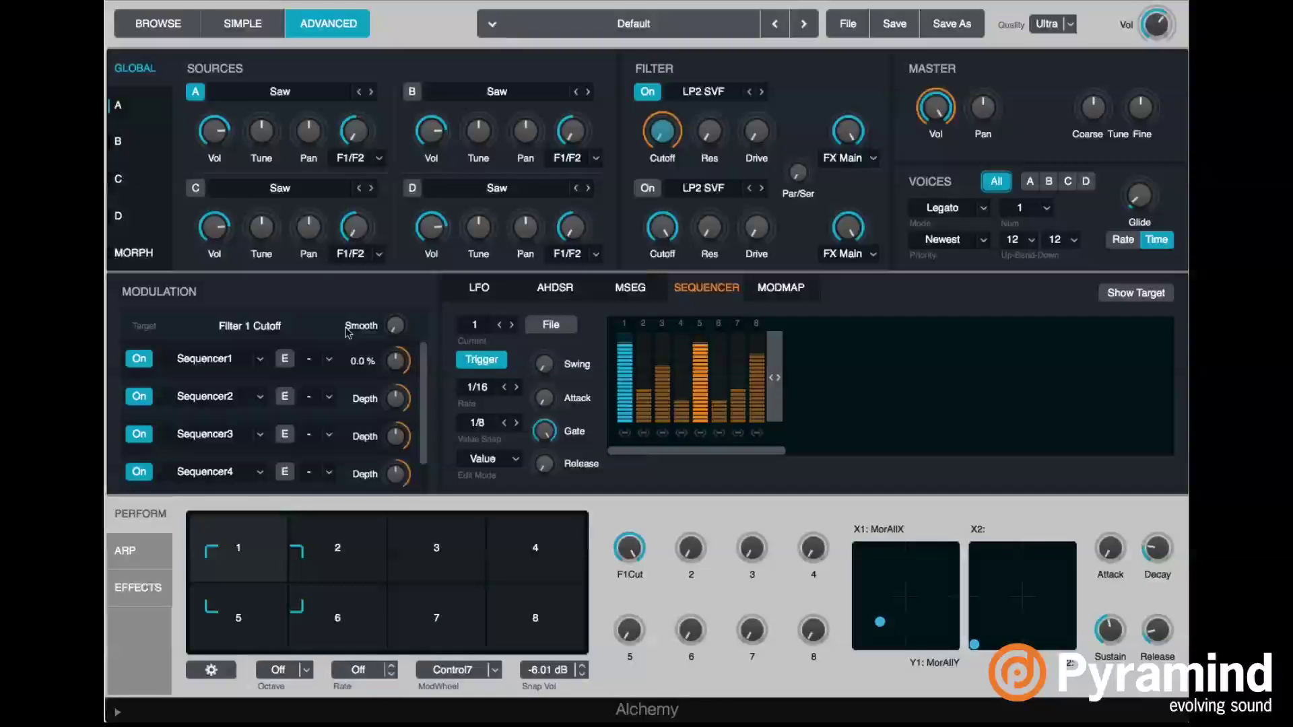
{"action": "left_click", "coordinate": [1160, 32]}
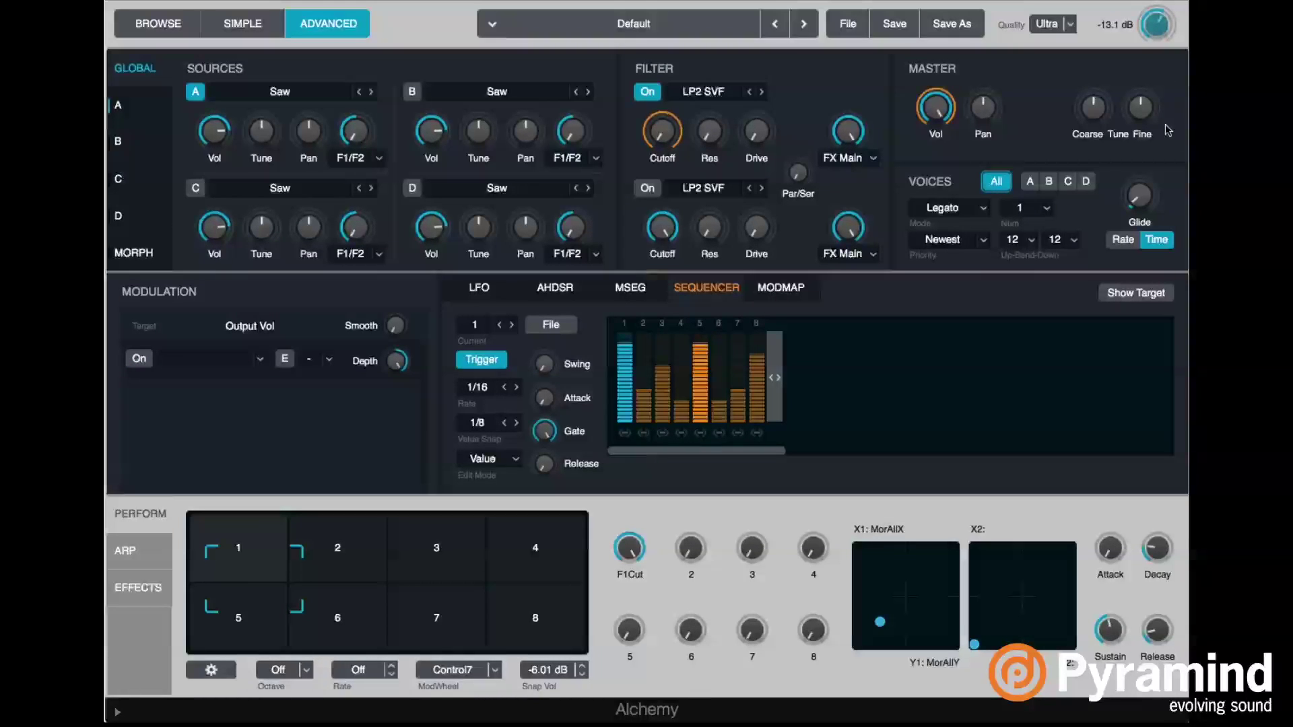
{"action": "left_click", "coordinate": [662, 132]}
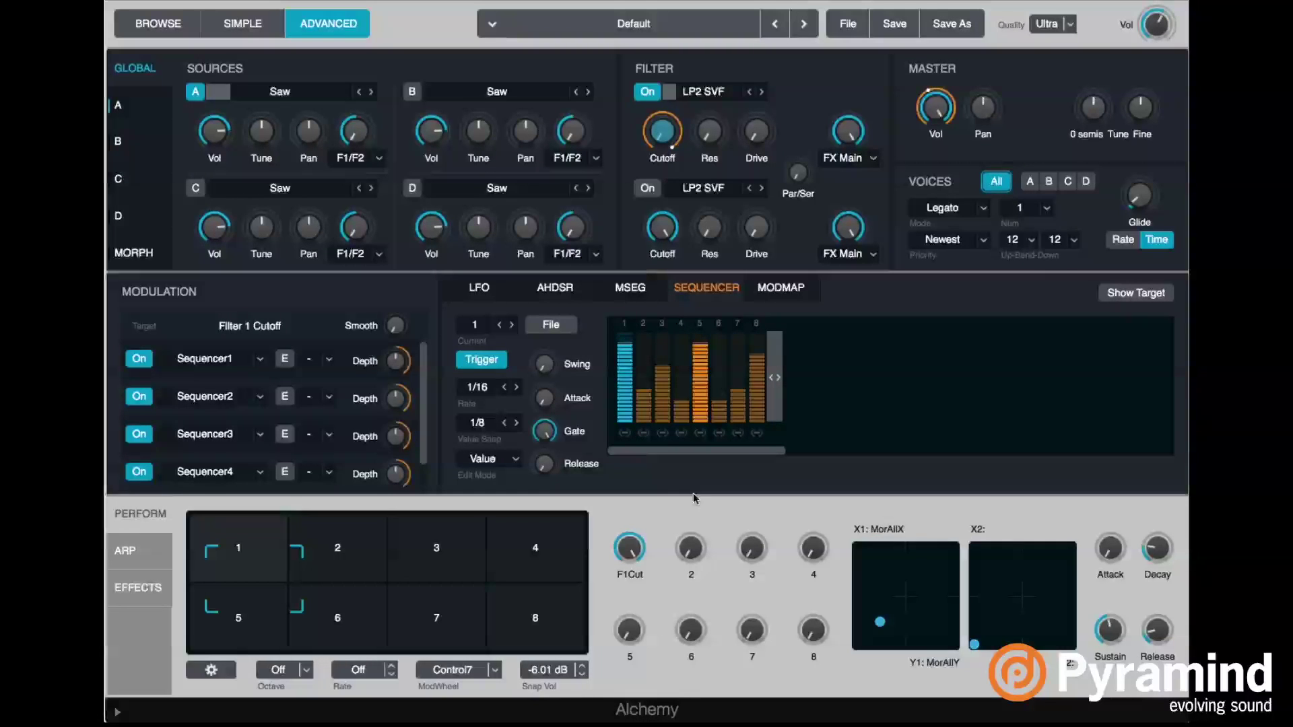
{"action": "mouse_move", "coordinate": [633, 546]}
{"action": "left_click_drag", "start_coordinate": [632, 547], "coordinate": [628, 549]}
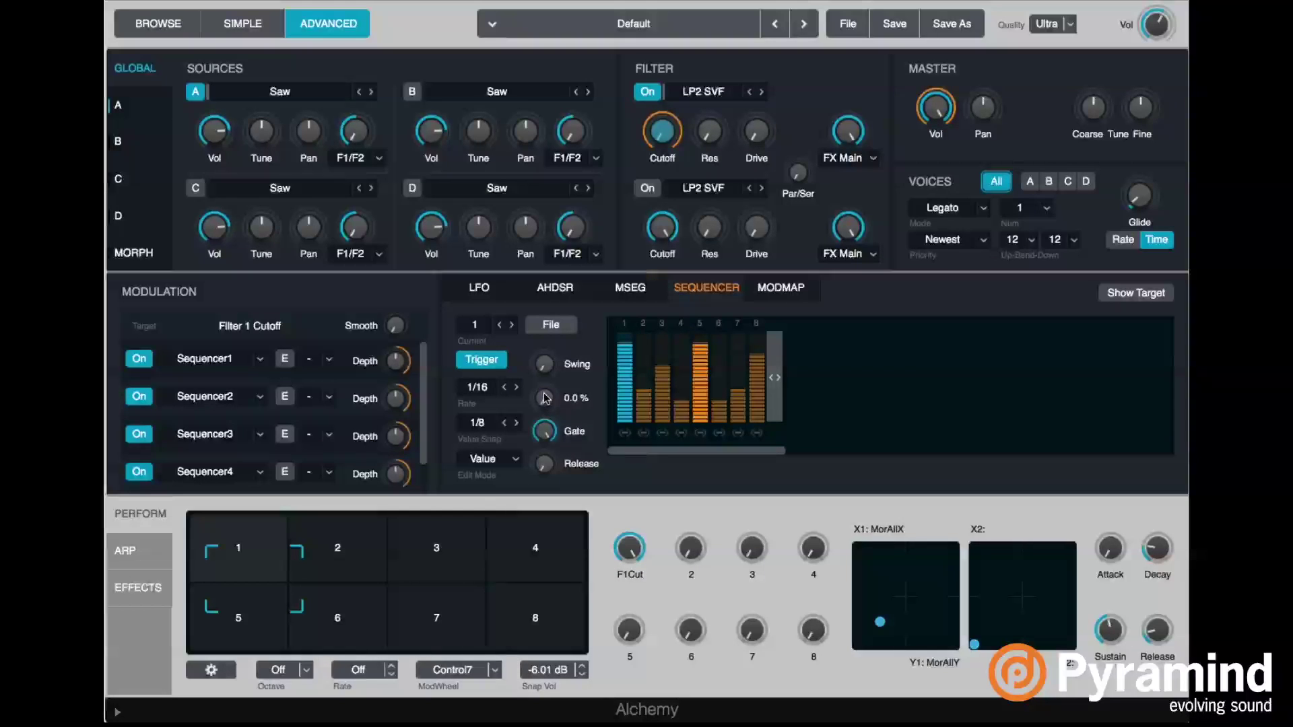
- Review the patterns and rates of Sequencers 2 to 4 and return to Sequencer 1
{"action": "left_click", "coordinate": [512, 324]}
{"action": "left_click", "coordinate": [512, 324]}
{"action": "left_click", "coordinate": [513, 326]}
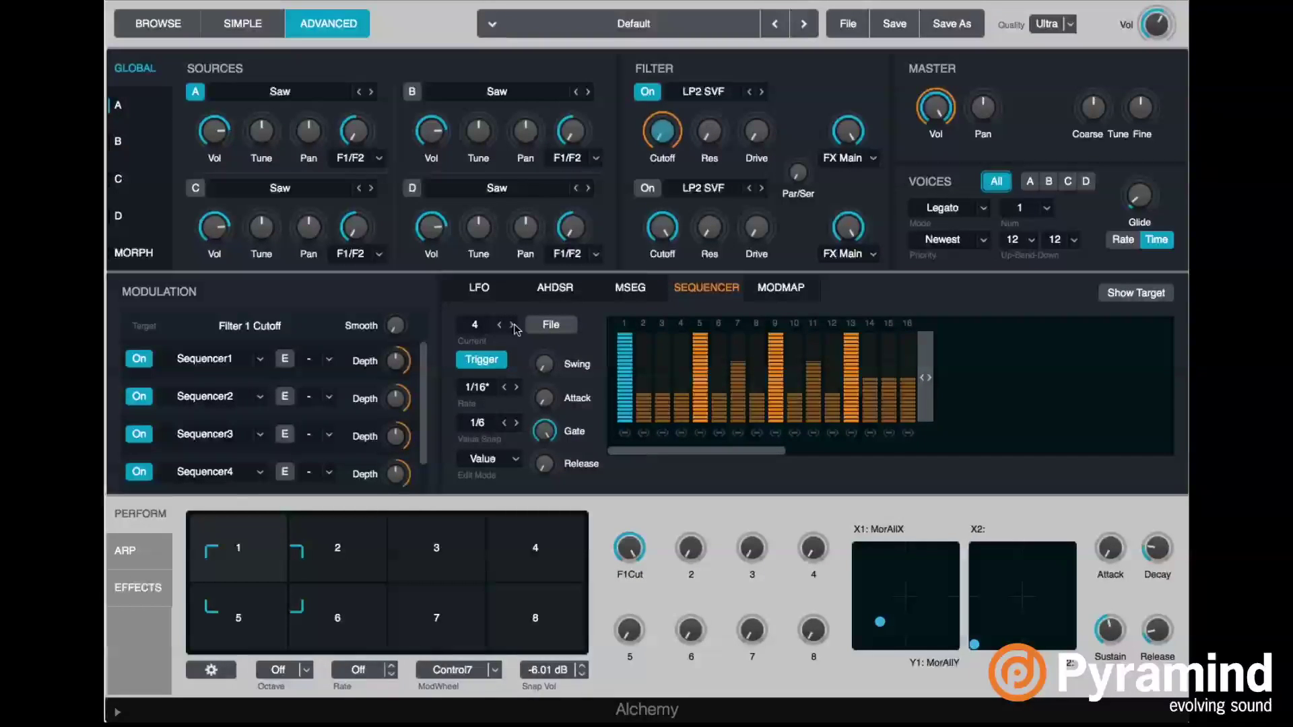
{"action": "left_click", "coordinate": [498, 326]}
{"action": "left_click", "coordinate": [498, 326]}
{"action": "left_click", "coordinate": [499, 326]}
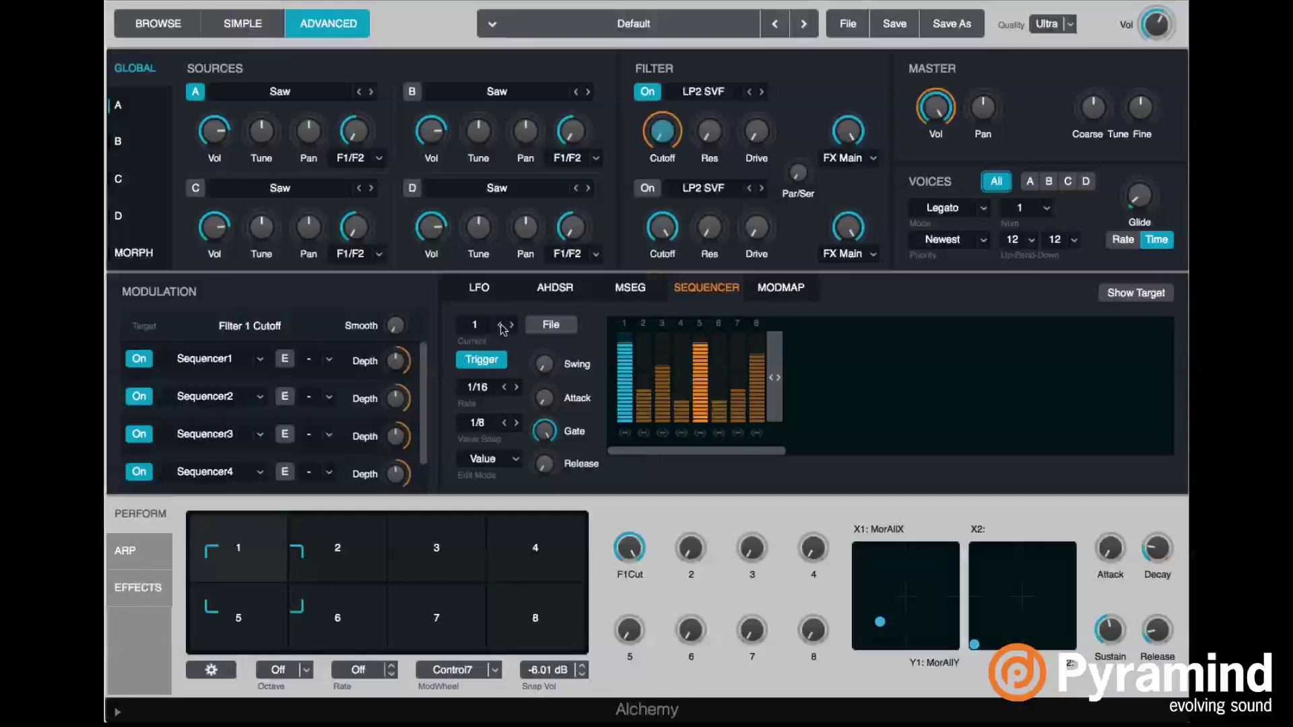
- Set the output volume to -11.3 dB and return to the Filter 1 Cutoff modulation list
{"action": "left_click", "coordinate": [1156, 25]}
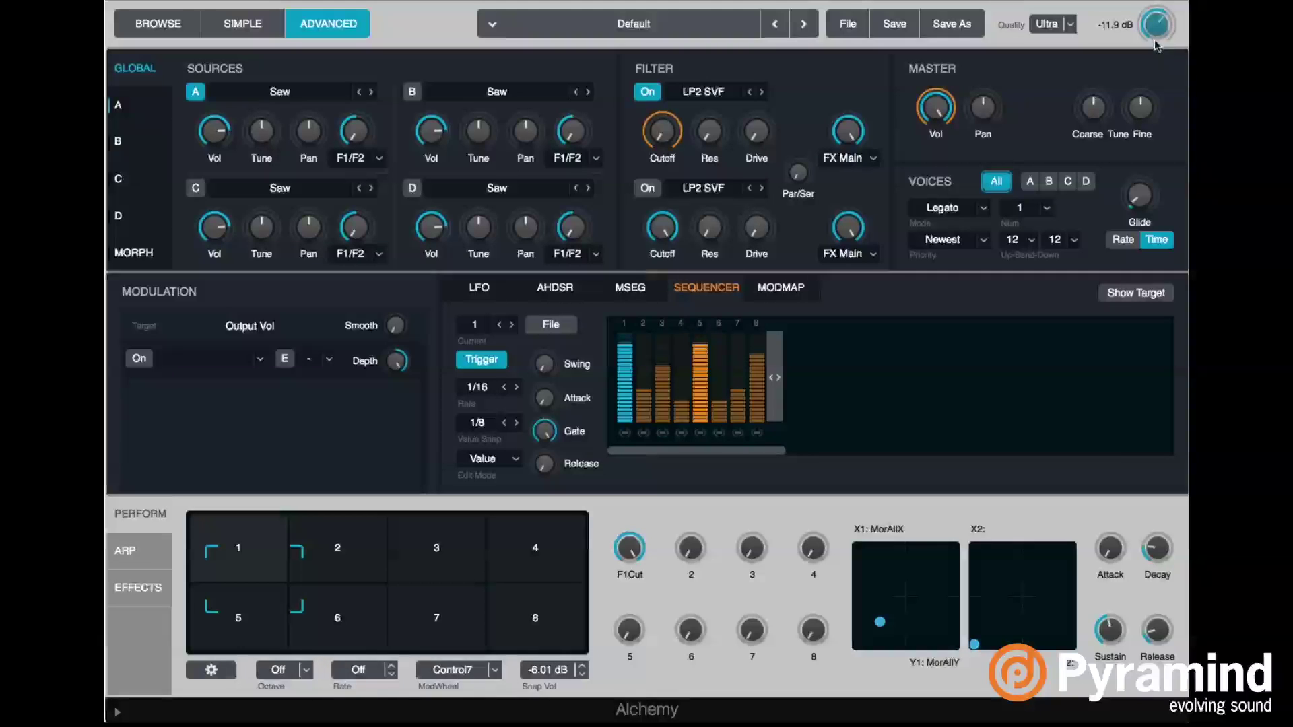
{"action": "left_click_drag", "start_coordinate": [1155, 42], "coordinate": [1154, 30]}
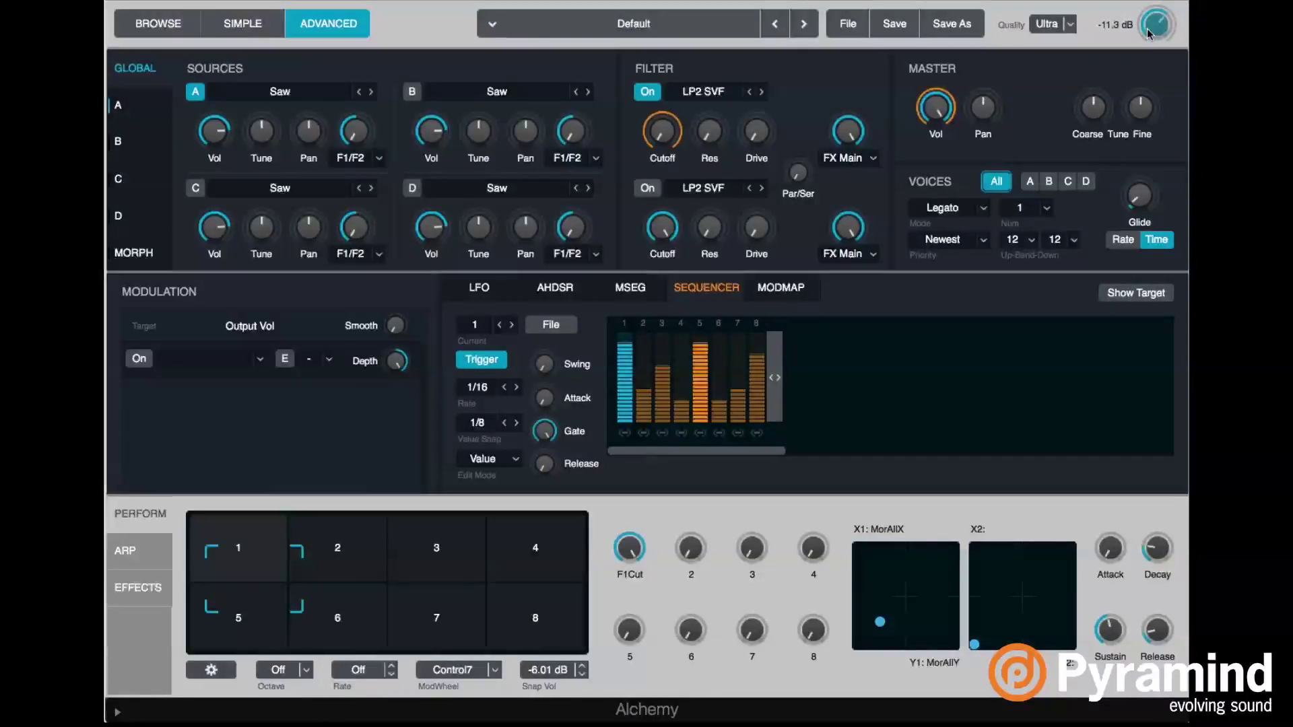
{"action": "left_click", "coordinate": [662, 131]}
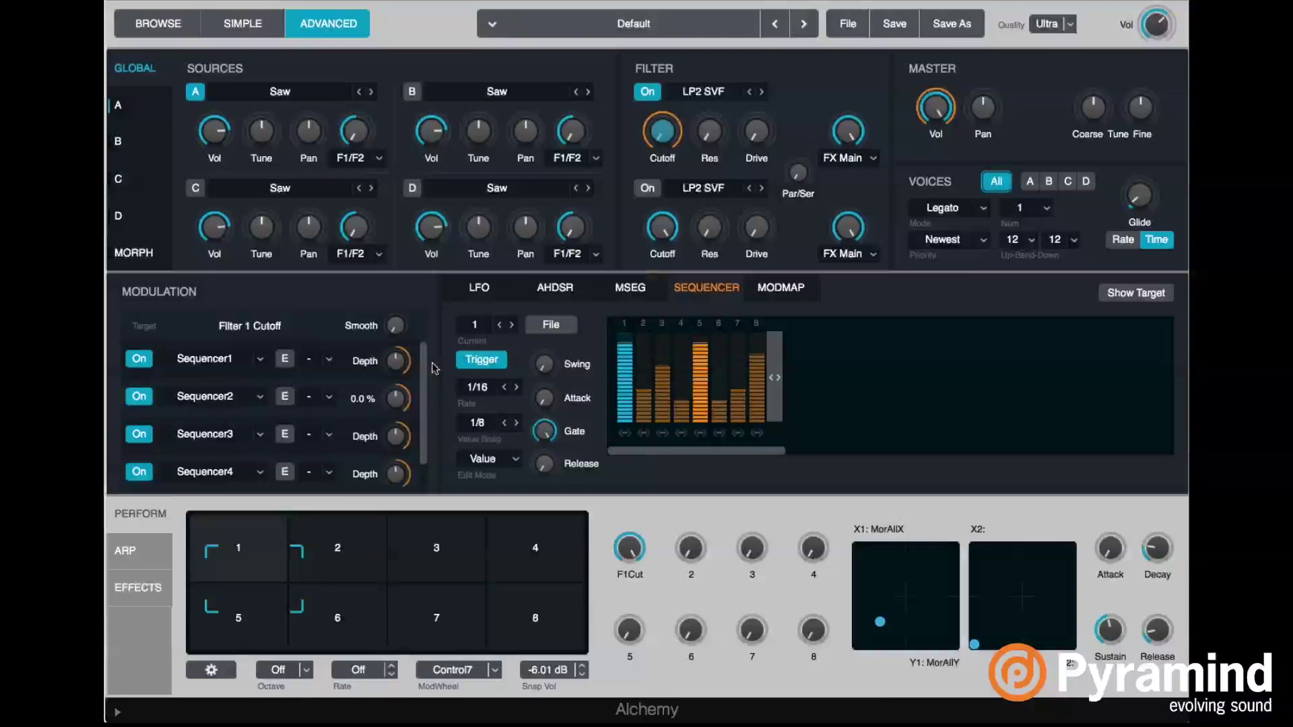
- Examine the modulation assigned to Sequencer1's Depth and return to the Filter 1 Cutoff modulation list
{"action": "mouse_move", "coordinate": [397, 362]}
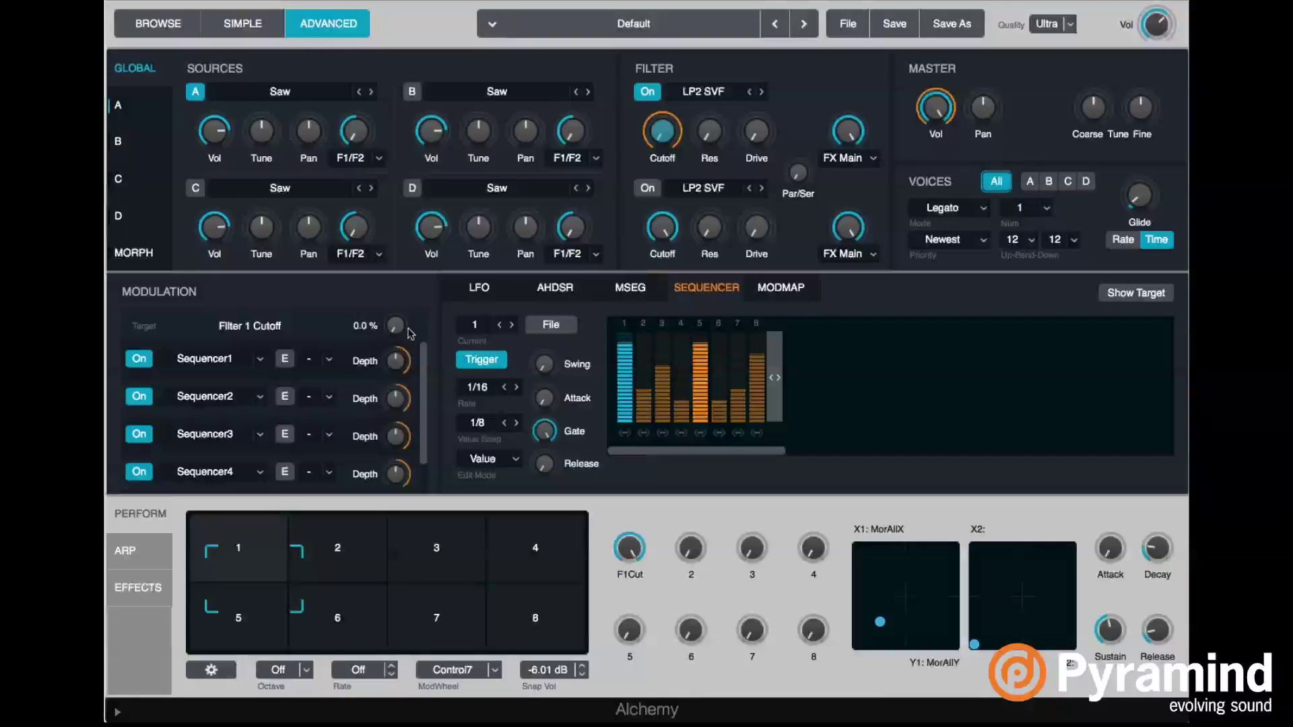
{"action": "right_click", "coordinate": [393, 362]}
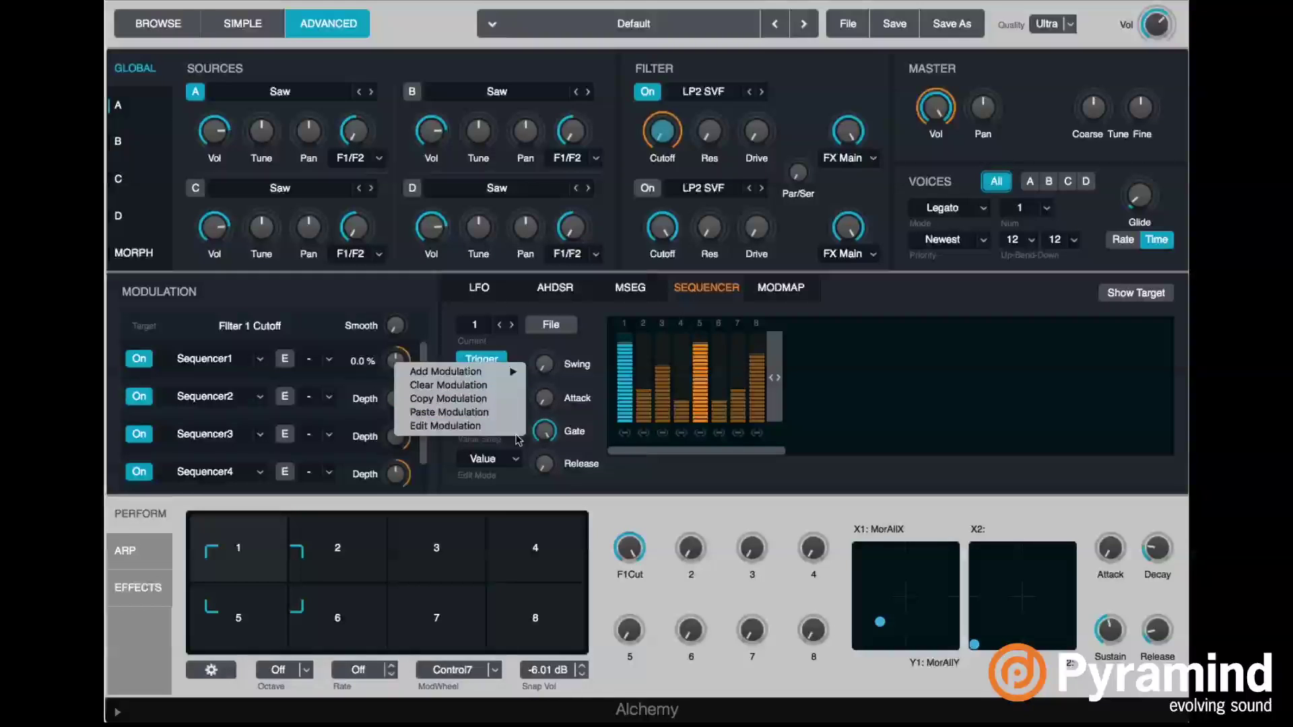
{"action": "left_click", "coordinate": [479, 427]}
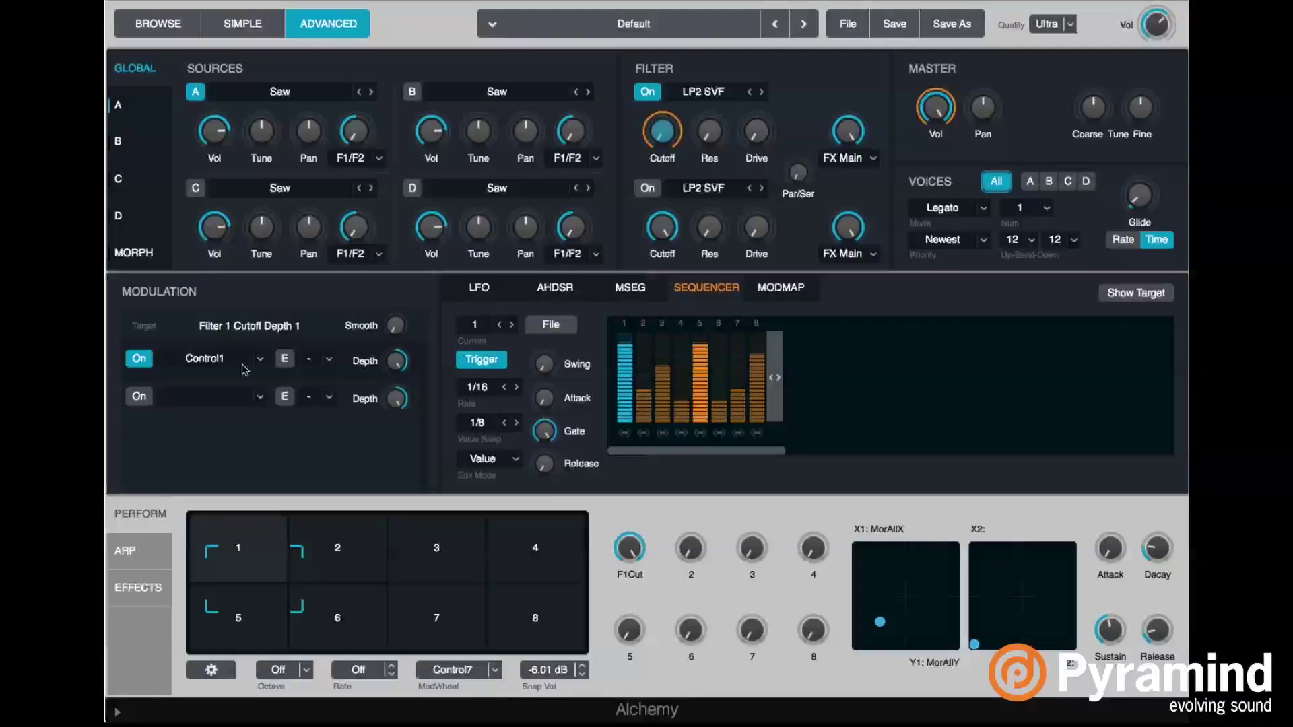
{"action": "left_click", "coordinate": [661, 132]}
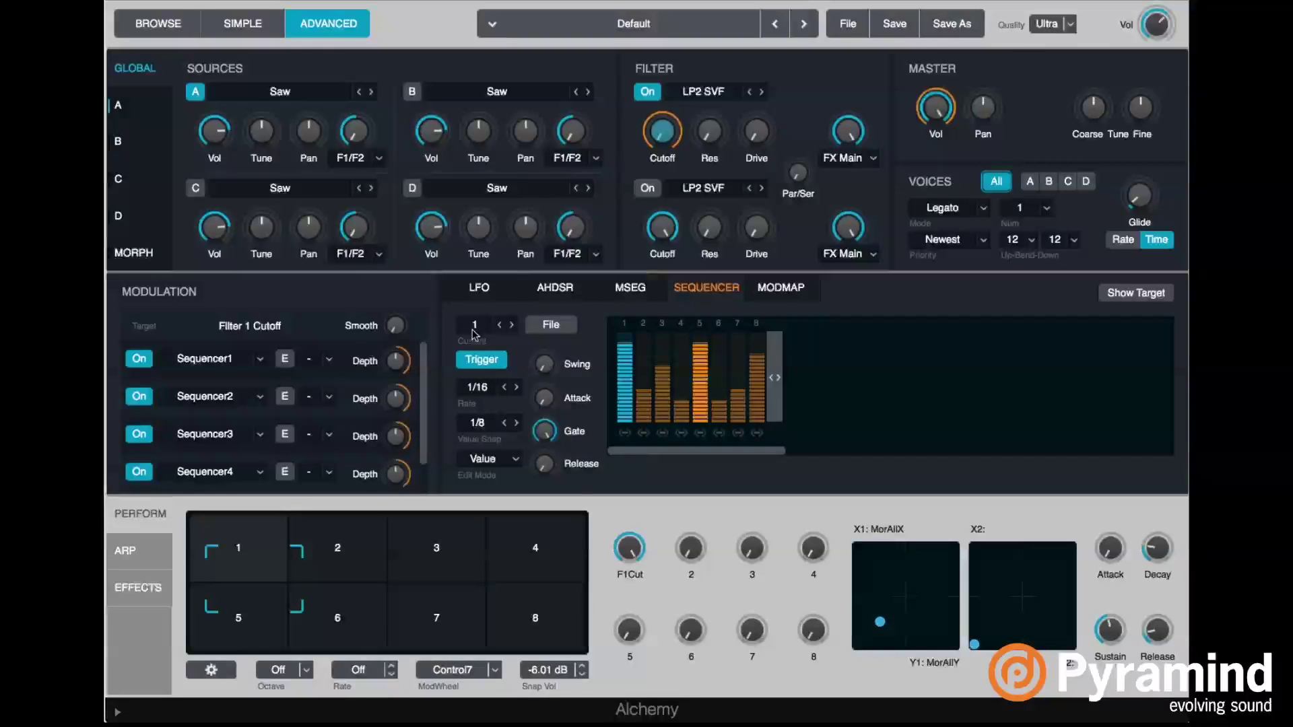
- Edit the modulation of Sequencer1's Depth and assign Mod Map 1 to its Control1 modulator
{"action": "right_click", "coordinate": [406, 365]}
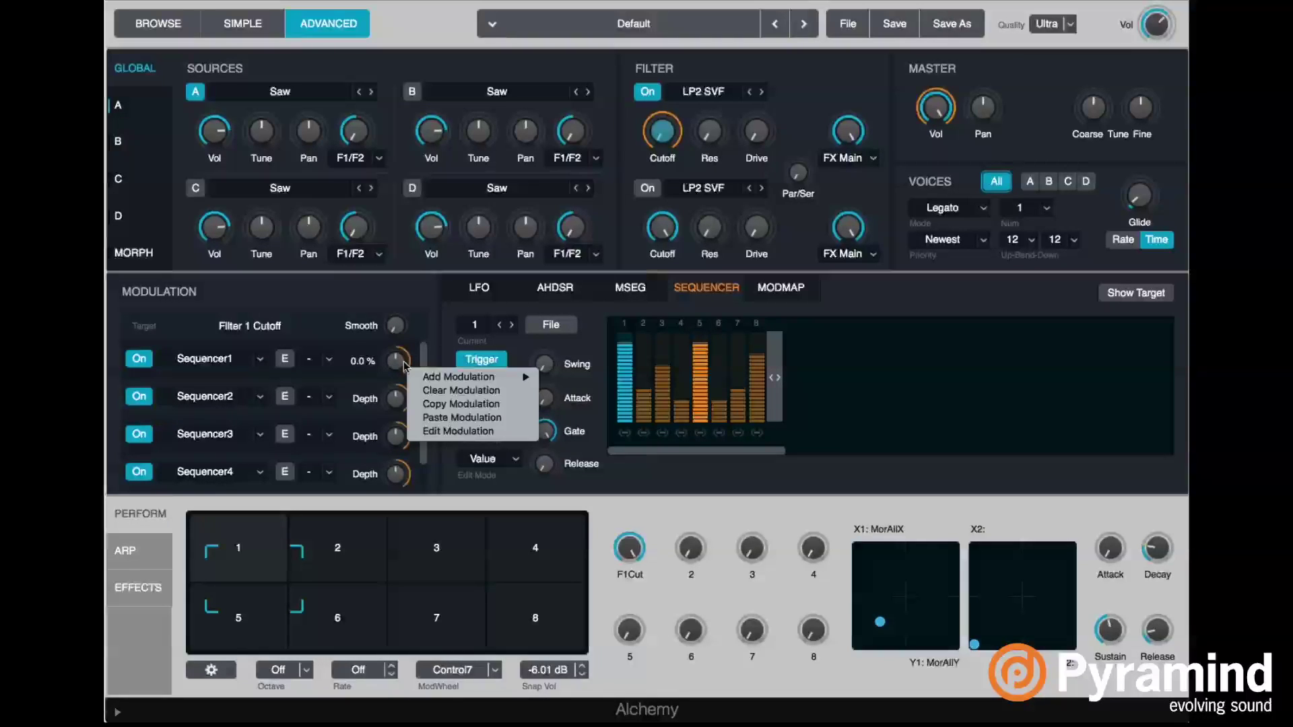
{"action": "left_click", "coordinate": [504, 433]}
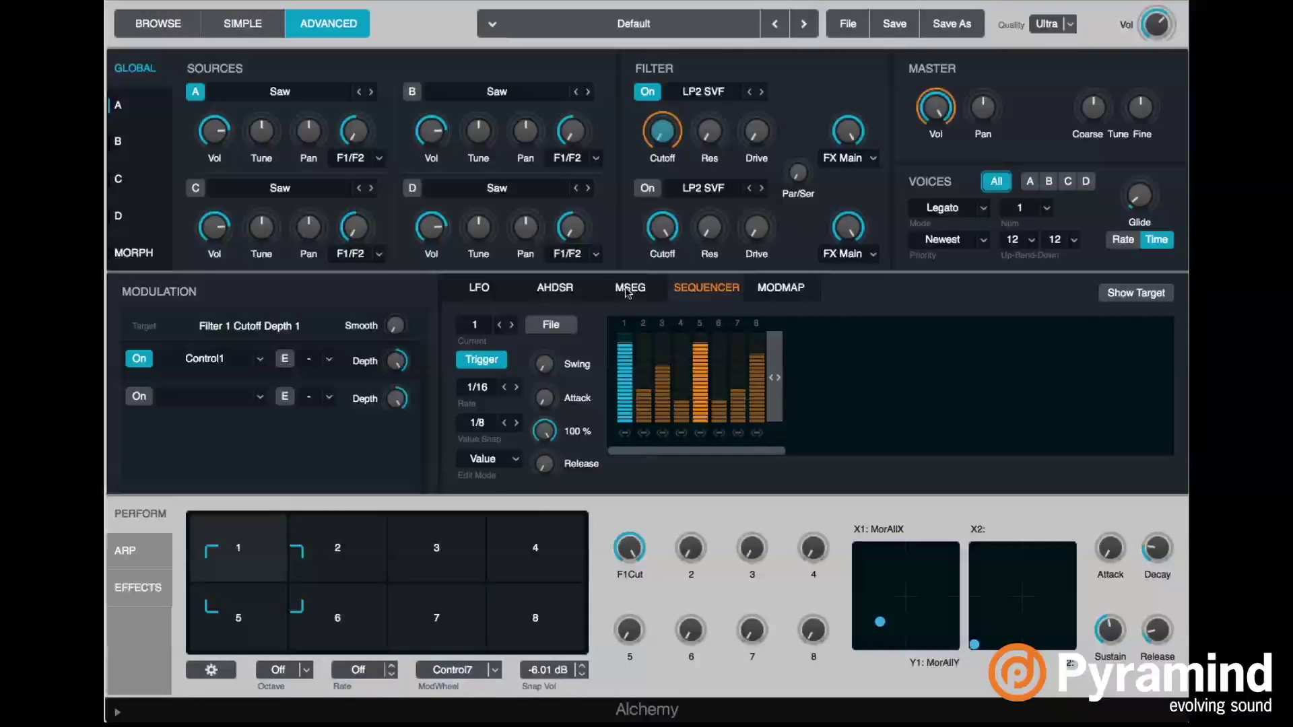
{"action": "left_click", "coordinate": [314, 362]}
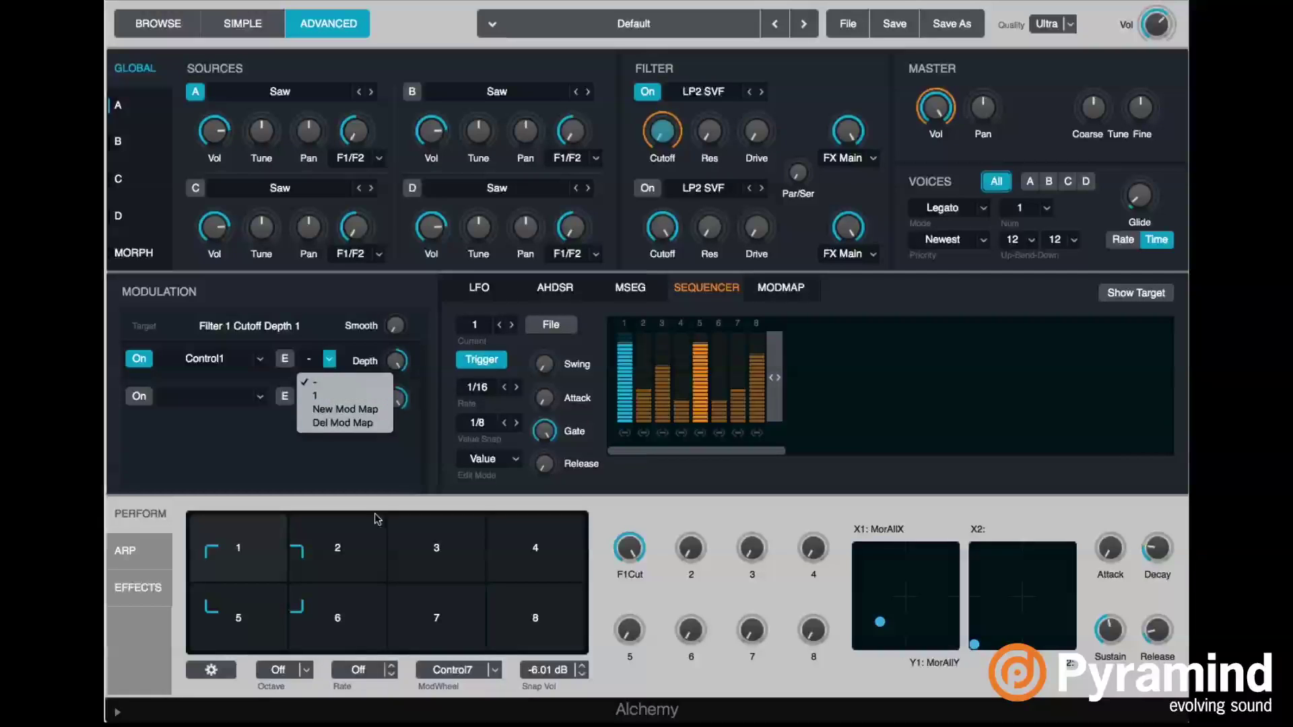
{"action": "left_click", "coordinate": [340, 397]}
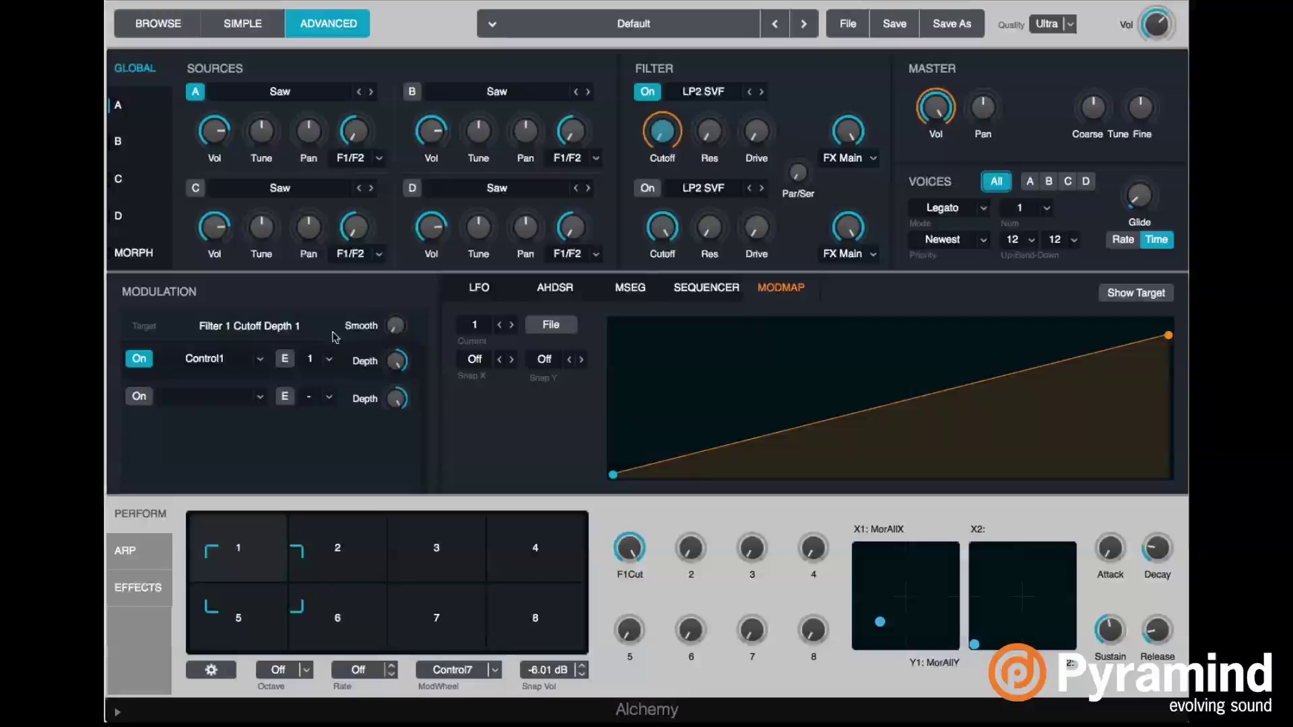
{"action": "left_click", "coordinate": [331, 357]}
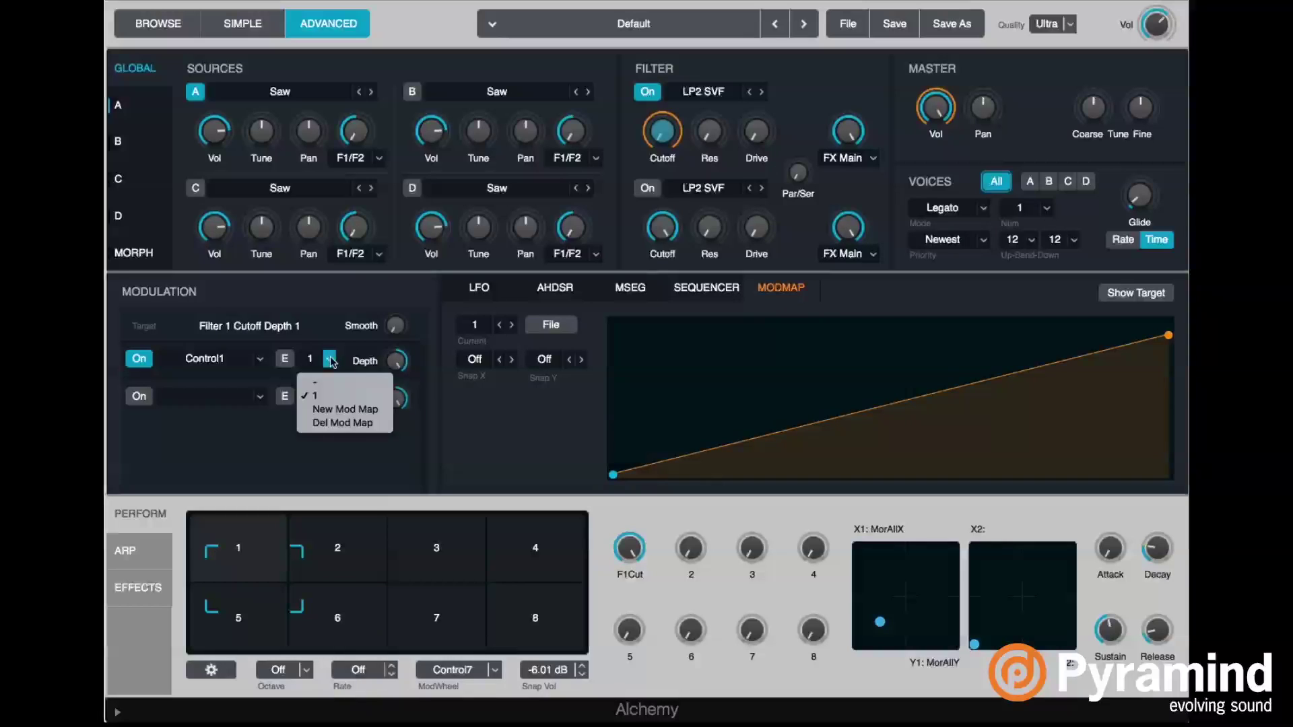
{"action": "left_click", "coordinate": [305, 520]}
- Load the 4 Way Switch 1 preset into Mod Map 1 and lower the F1Cut control
{"action": "left_click", "coordinate": [552, 325]}
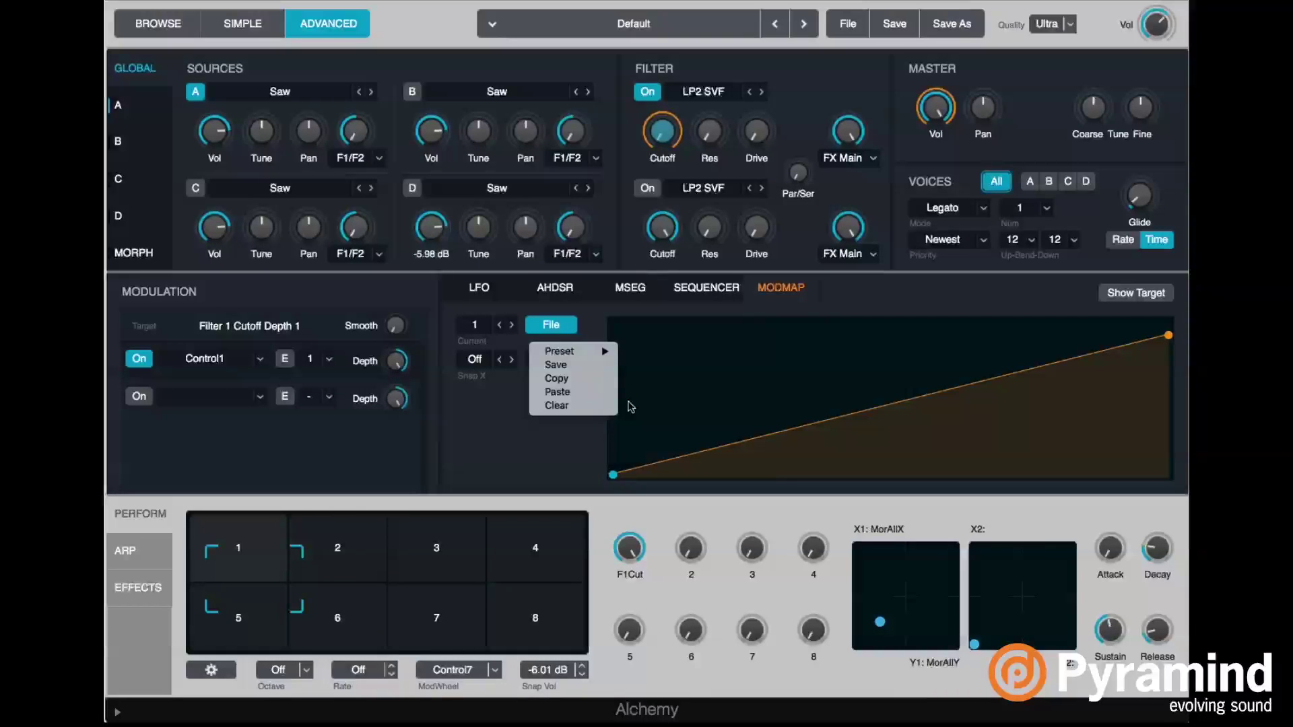
{"action": "mouse_move", "coordinate": [606, 351]}
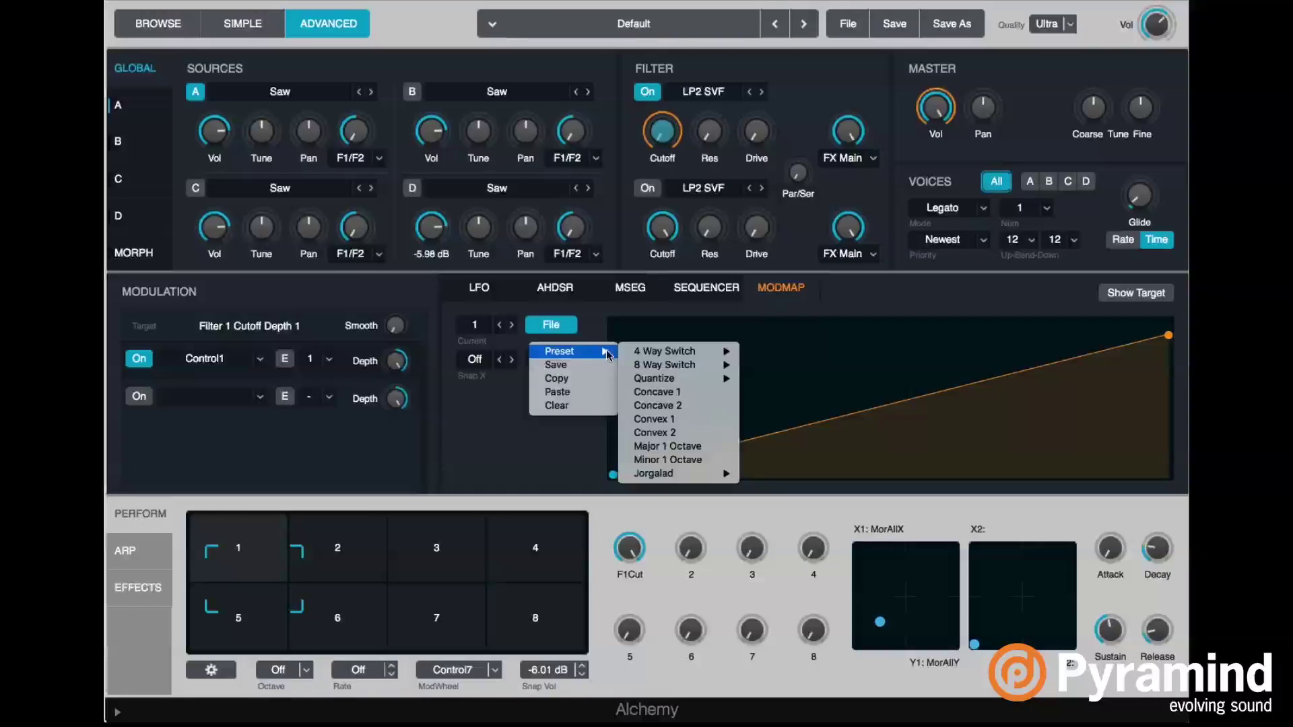
{"action": "mouse_move", "coordinate": [727, 349]}
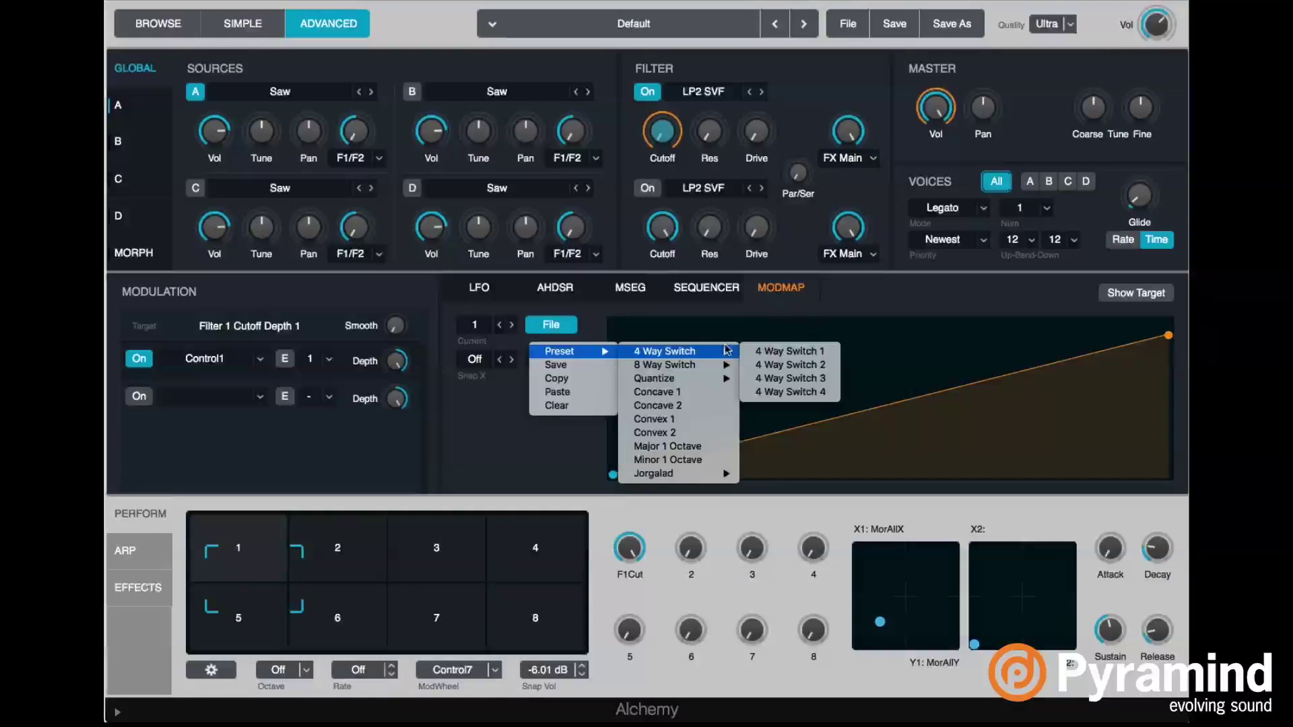
{"action": "left_click", "coordinate": [787, 351]}
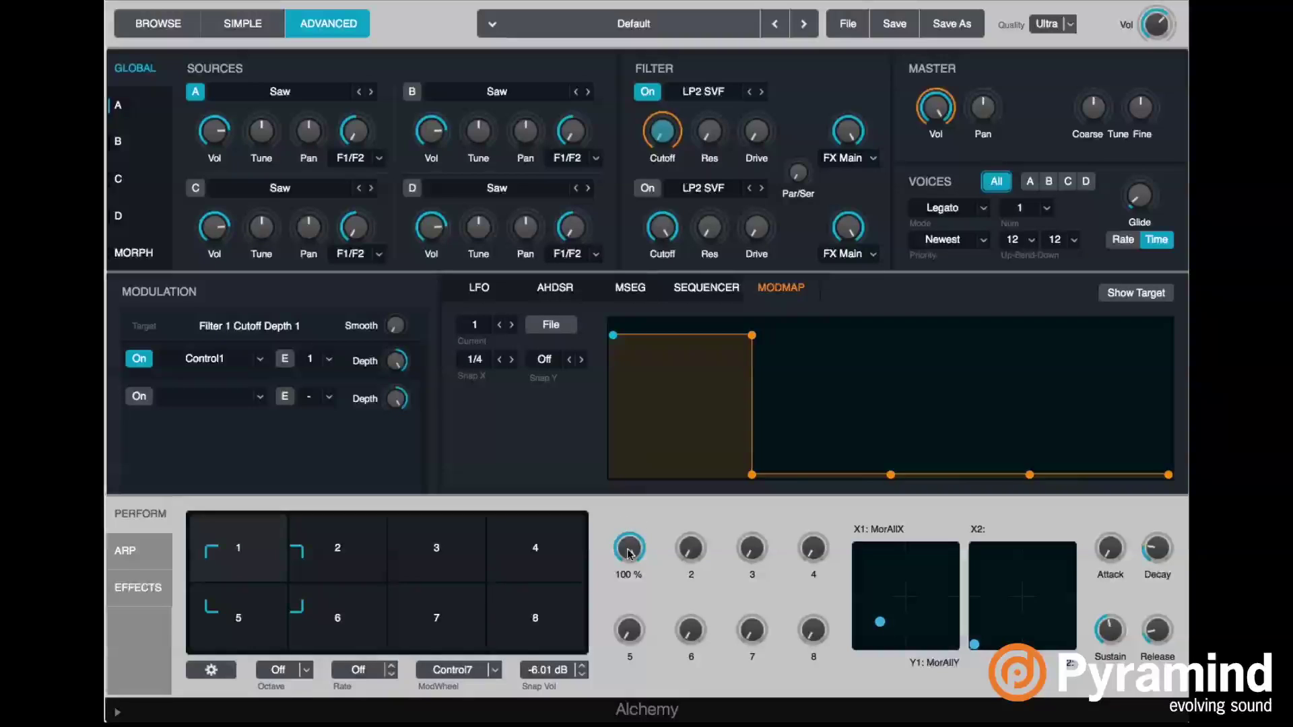
{"action": "mouse_move", "coordinate": [630, 563]}
{"action": "left_mouse_down"}
{"action": "mouse_move", "coordinate": [630, 546]}
{"action": "mouse_move", "coordinate": [635, 573]}
{"action": "left_mouse_up"}
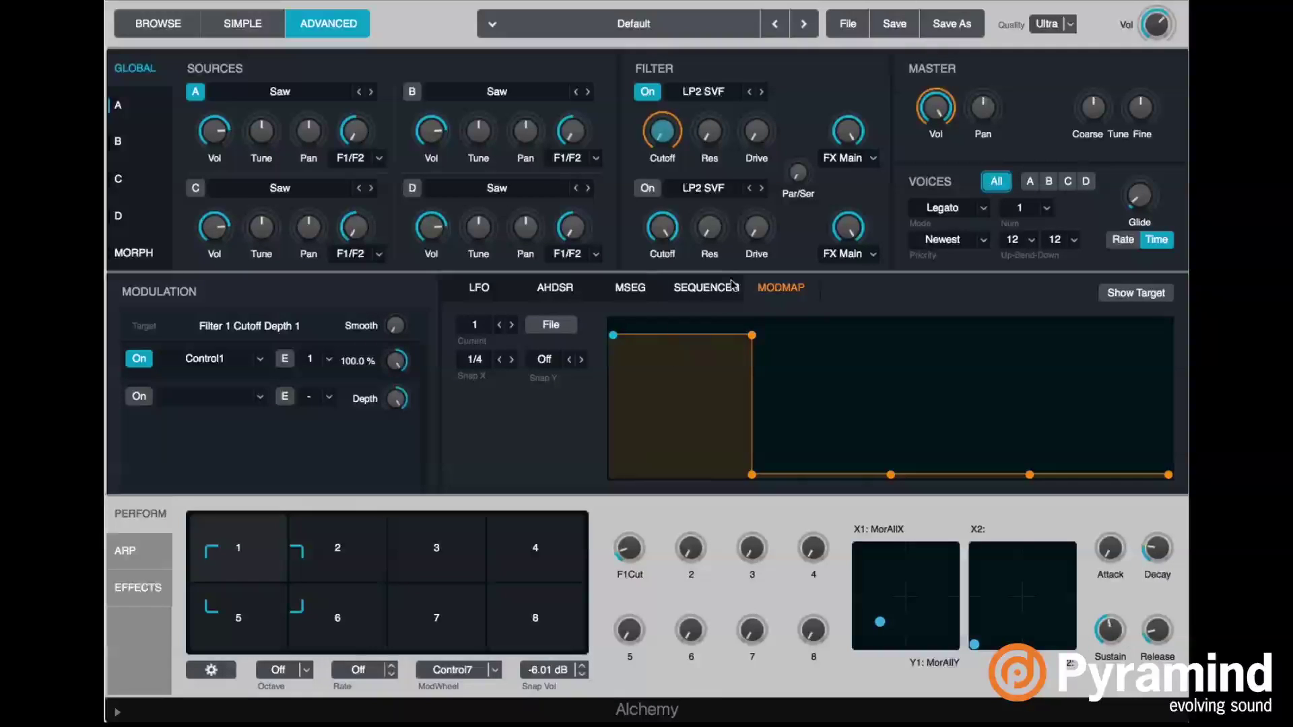
- Return to the Filter 1 Cutoff modulation list and turn off the Sequencer2, Sequencer3 and Sequencer4 modulators
{"action": "left_click", "coordinate": [701, 296]}
{"action": "left_click", "coordinate": [140, 396]}
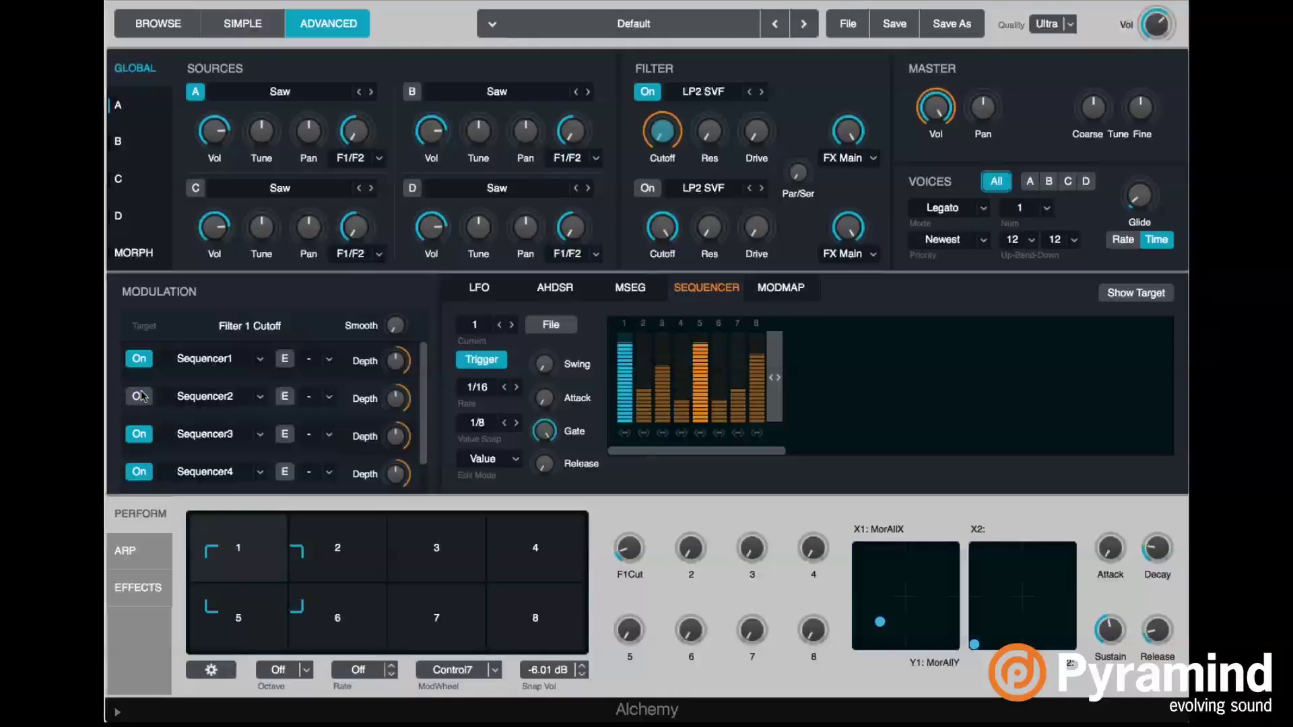
{"action": "left_click", "coordinate": [139, 471]}
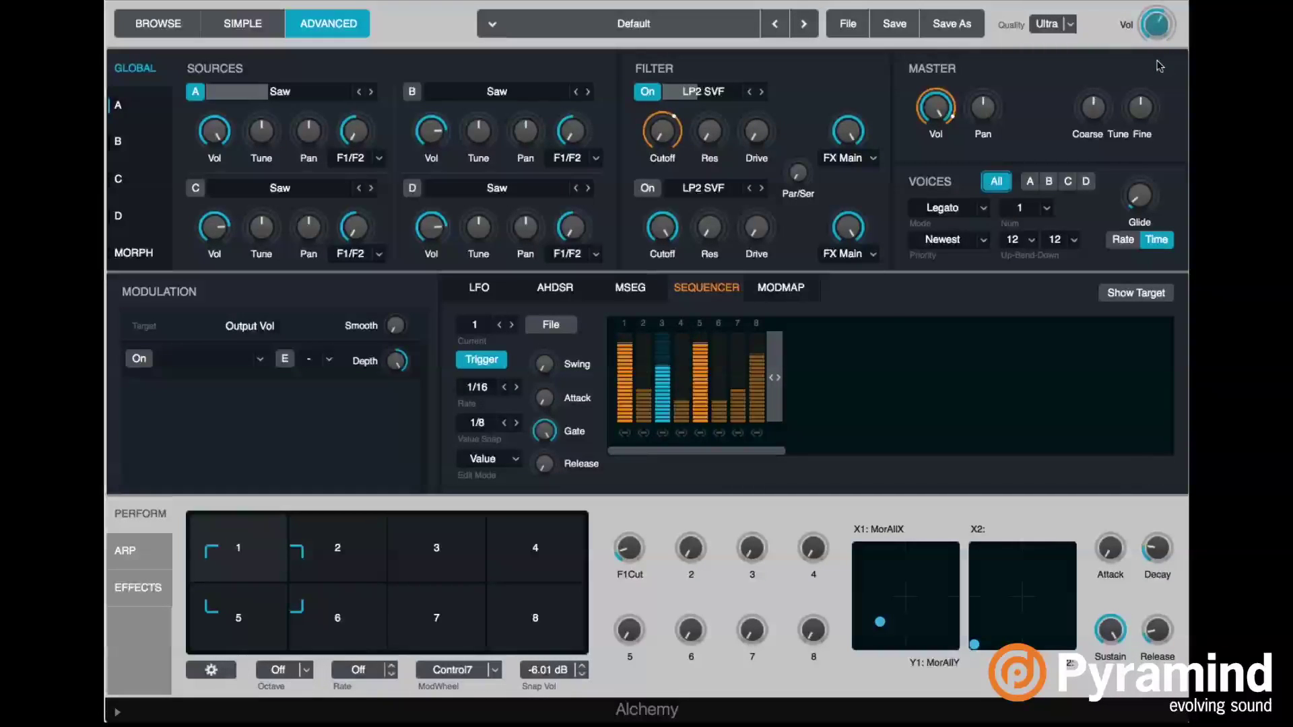
- Sweep the F1Cut control to test Mod Map 1 on the Filter 1 Cutoff, and display the mod map curve
{"action": "key", "text": "F12"}
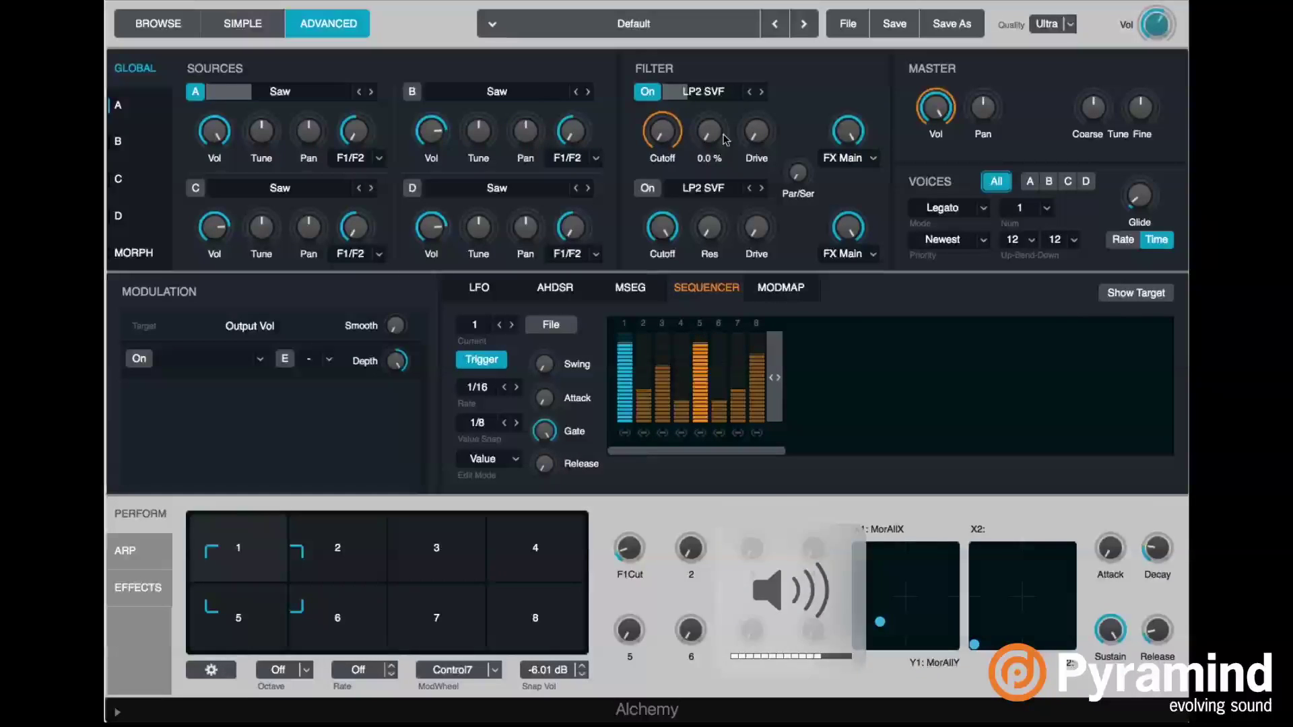
{"action": "left_click", "coordinate": [662, 132]}
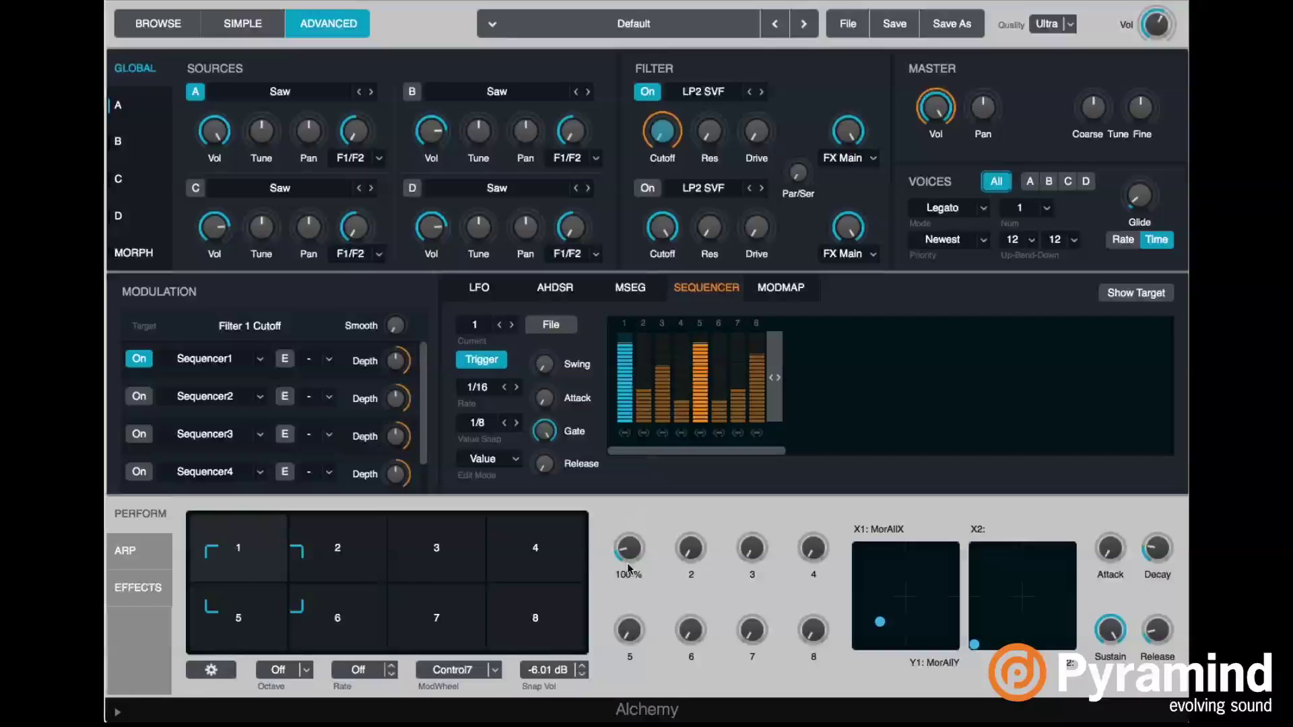
{"action": "left_click_drag", "start_coordinate": [628, 568], "coordinate": [636, 519]}
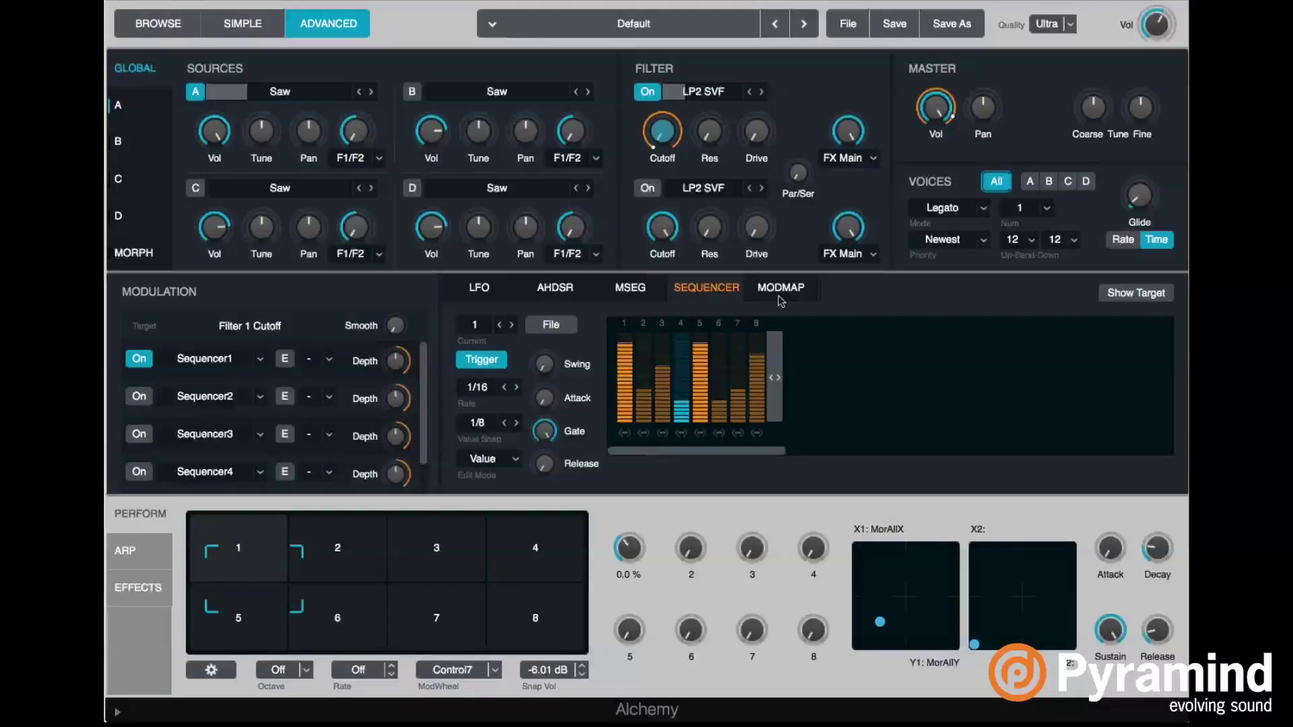
{"action": "left_click", "coordinate": [781, 297]}
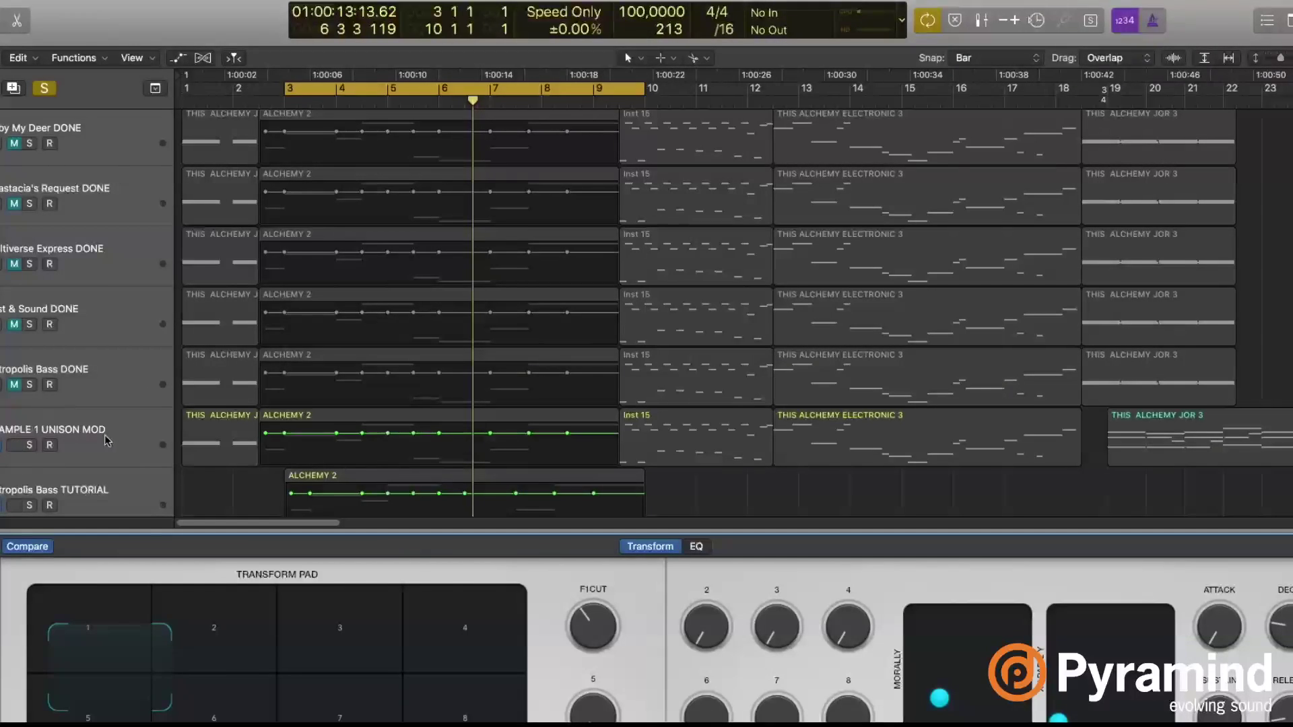
- Switch to Logic Pro and open the parameter mapping graph of the Transform Pad X smart control
{"action": "scroll", "coordinate": [108, 441], "scroll_direction": "down", "scroll_amount": 3}
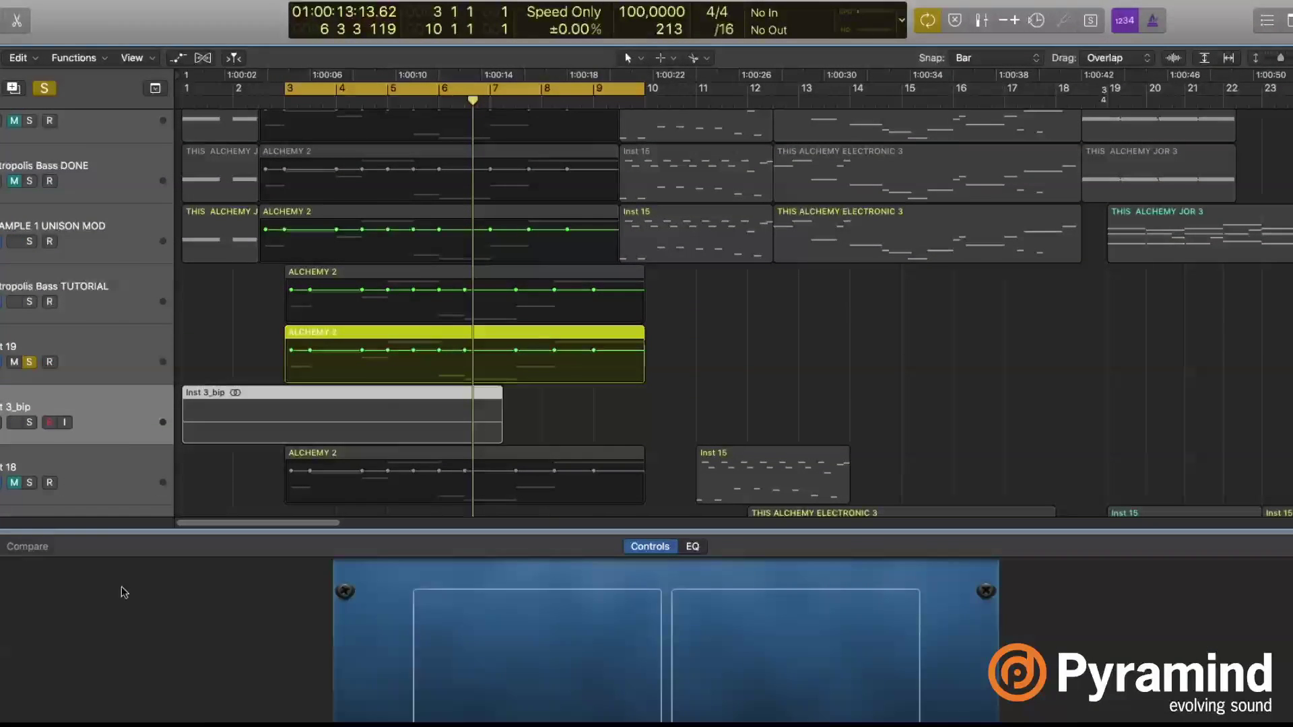
{"action": "left_click", "coordinate": [3, 546]}
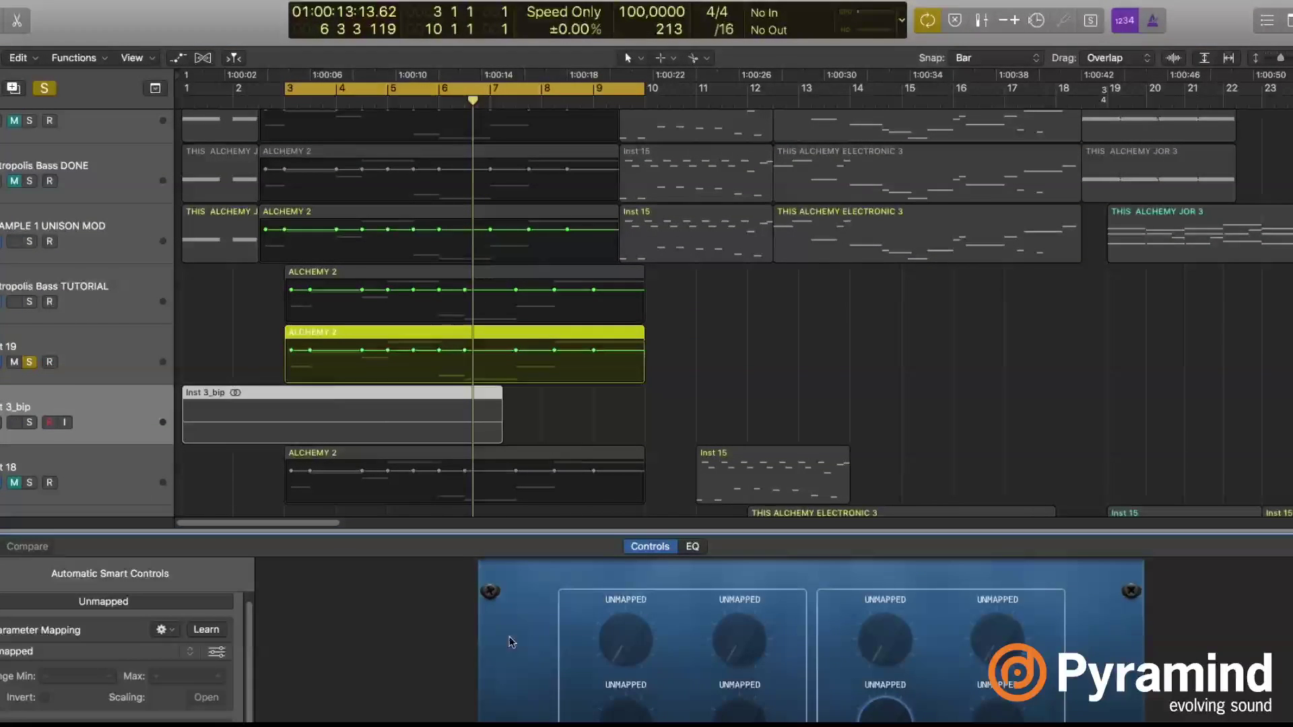
{"action": "left_click", "coordinate": [641, 643]}
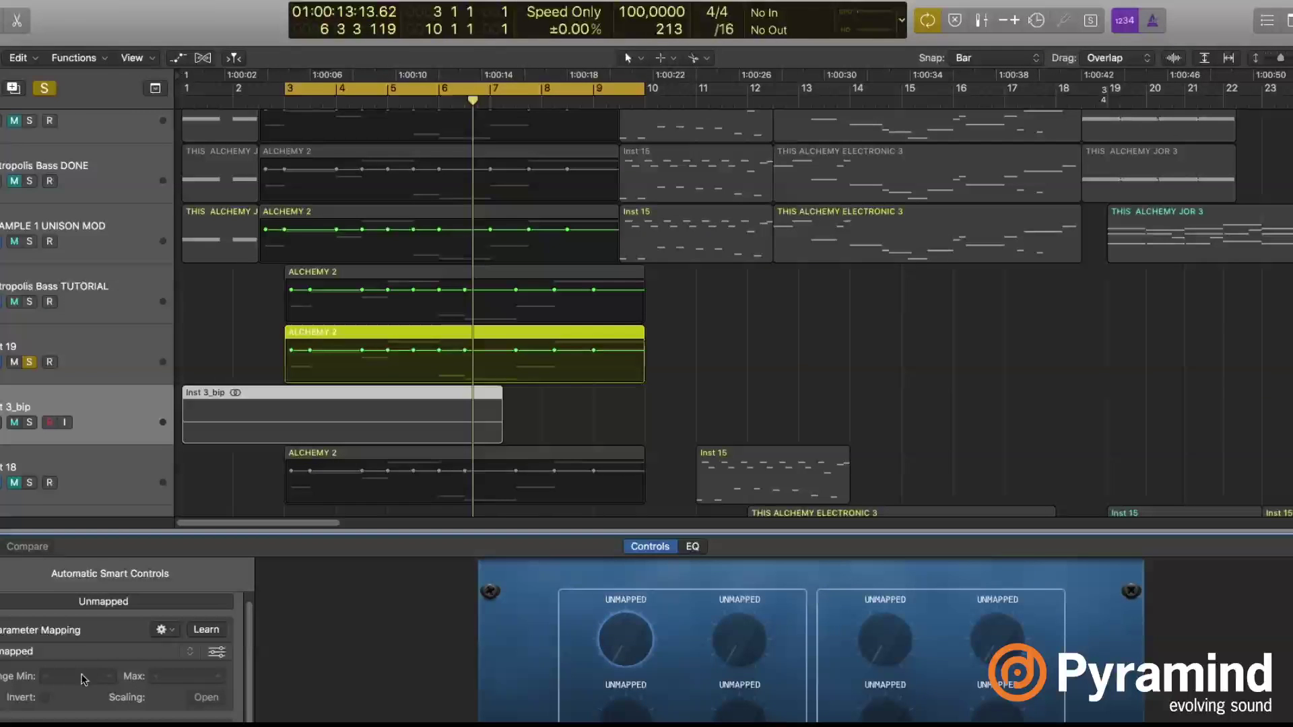
{"action": "left_click", "coordinate": [215, 652]}
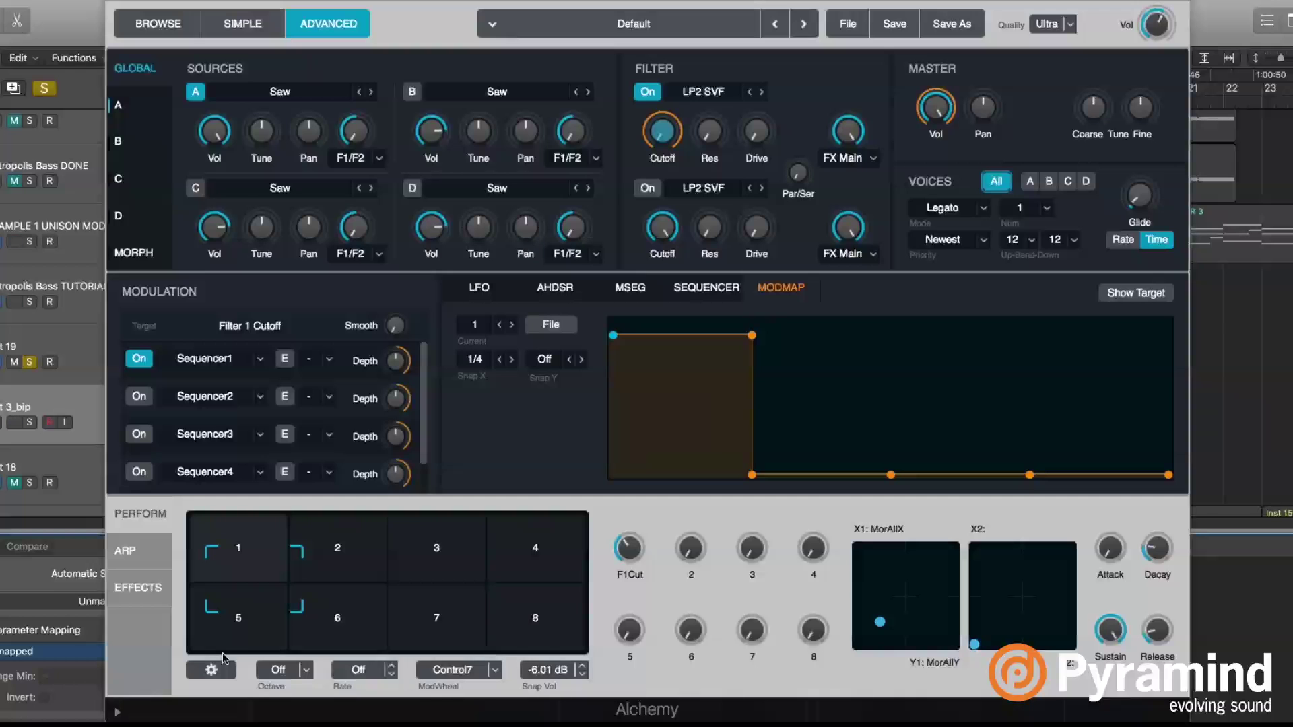
{"action": "left_click_drag", "start_coordinate": [248, 9], "coordinate": [697, 8]}
{"action": "left_click", "coordinate": [206, 697]}
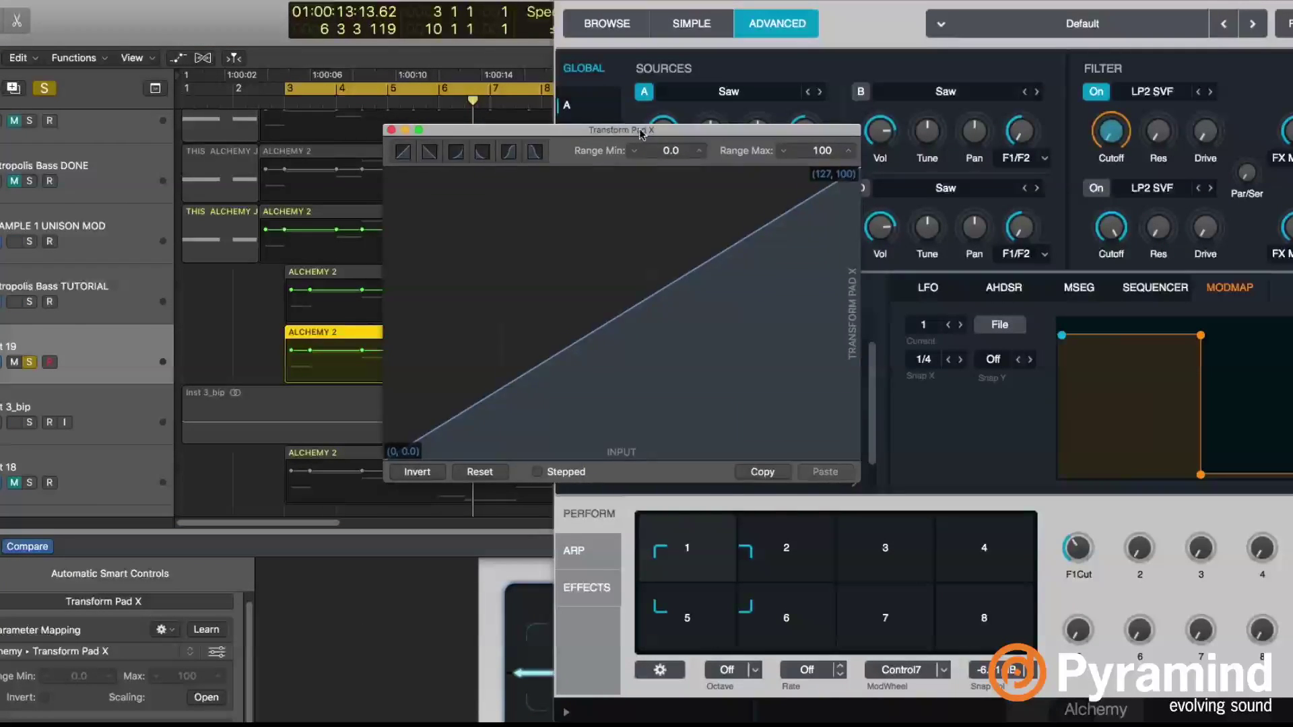
- Move the Transform Pad X mapping graph aside to examine it, close it with the Smart Controls, and return to Alchemy
{"action": "left_click_drag", "start_coordinate": [648, 127], "coordinate": [417, 127]}
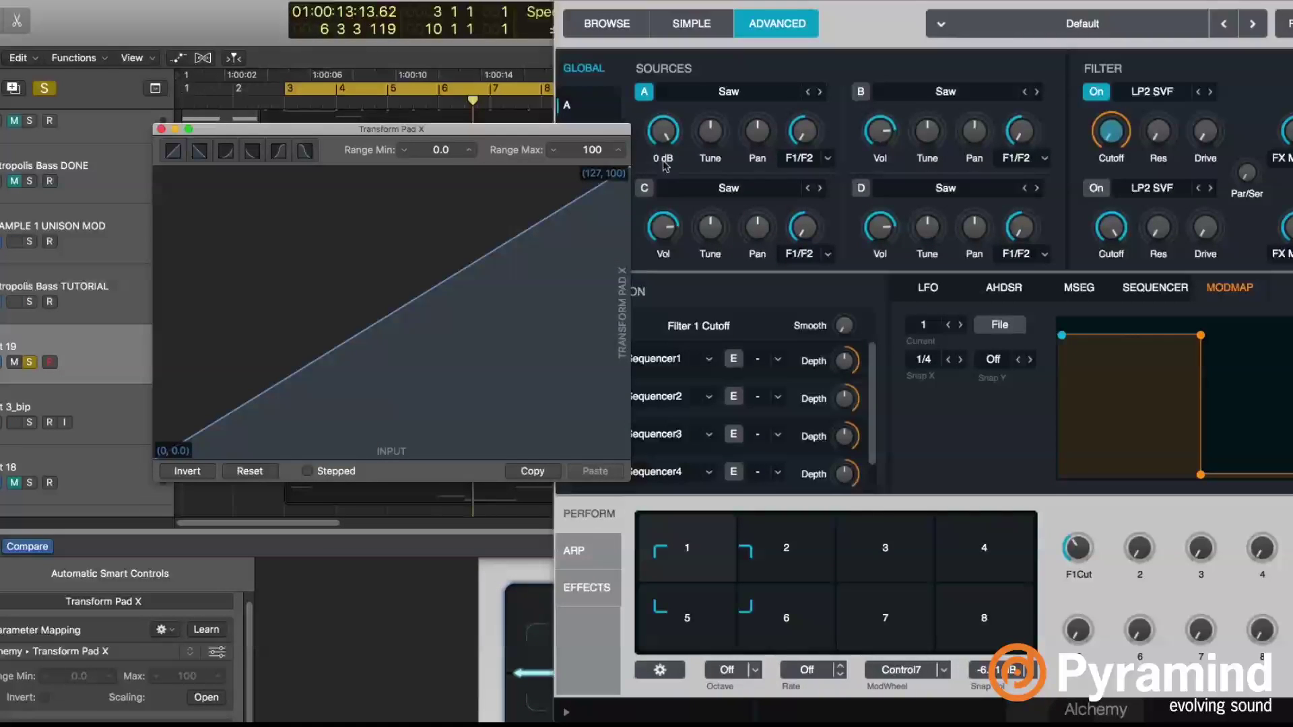
{"action": "left_click", "coordinate": [160, 129]}
{"action": "key", "text": "b"}
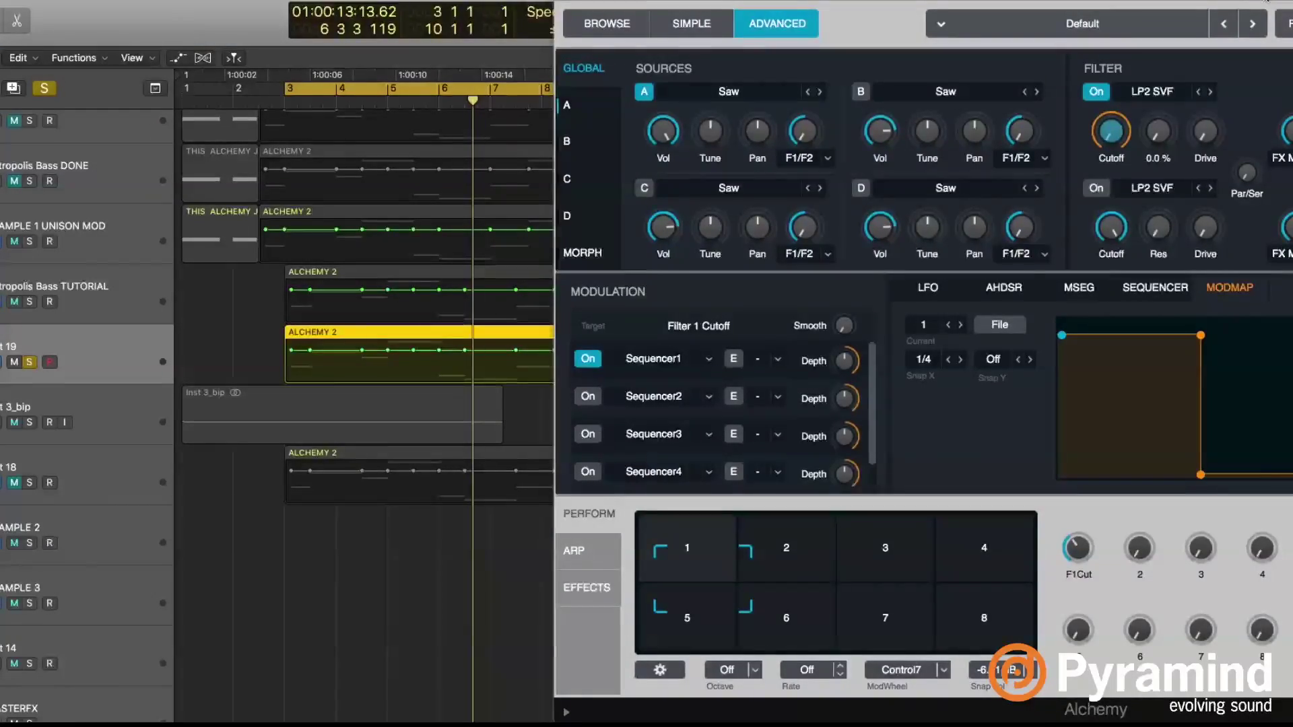
{"action": "left_click_drag", "start_coordinate": [1264, 0], "coordinate": [842, 1]}
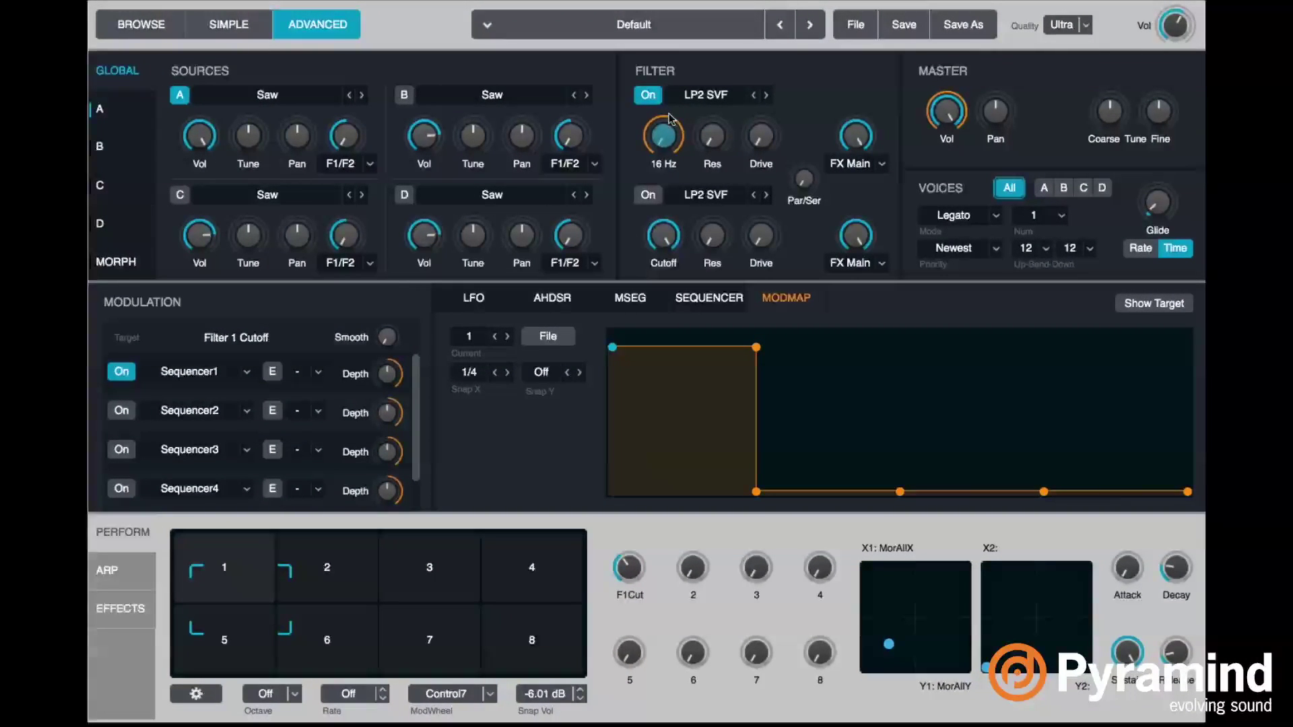
- Edit the modulation of Sequencer1's Depth and assign a new mod map to its Control1 modulator
{"action": "right_click", "coordinate": [387, 371]}
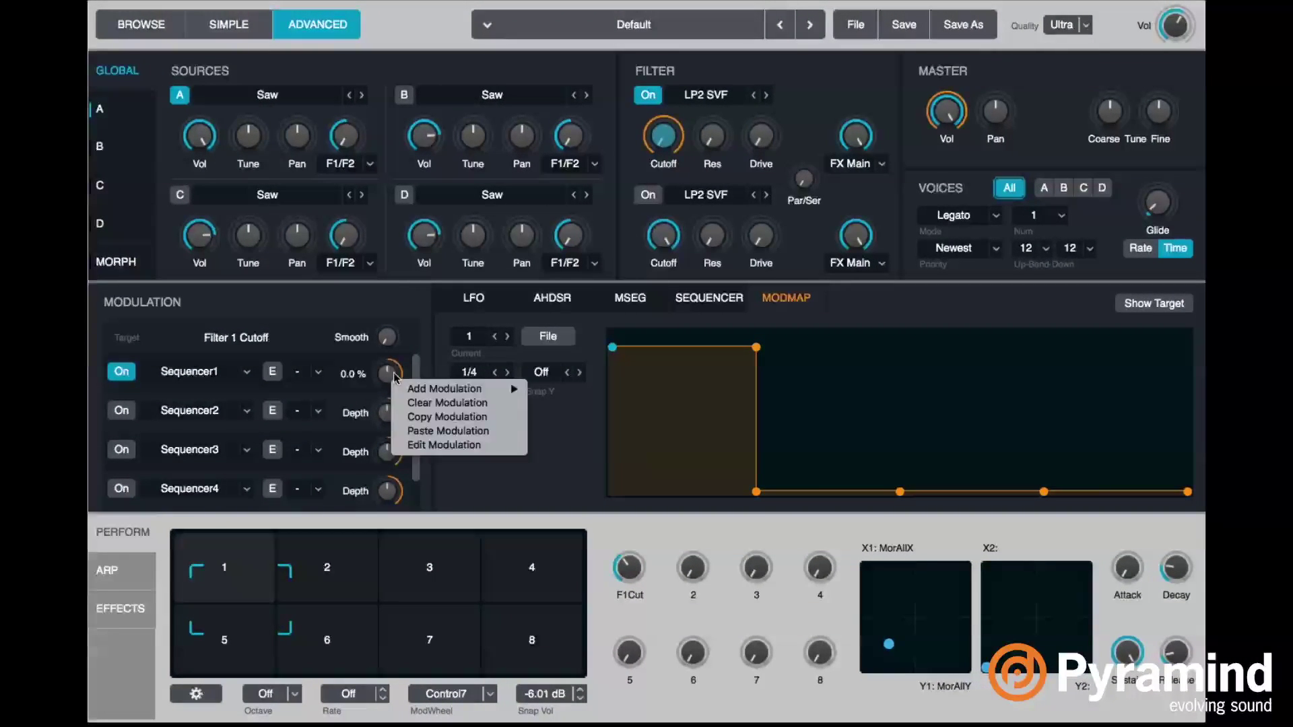
{"action": "left_click", "coordinate": [446, 445]}
{"action": "left_click", "coordinate": [304, 372]}
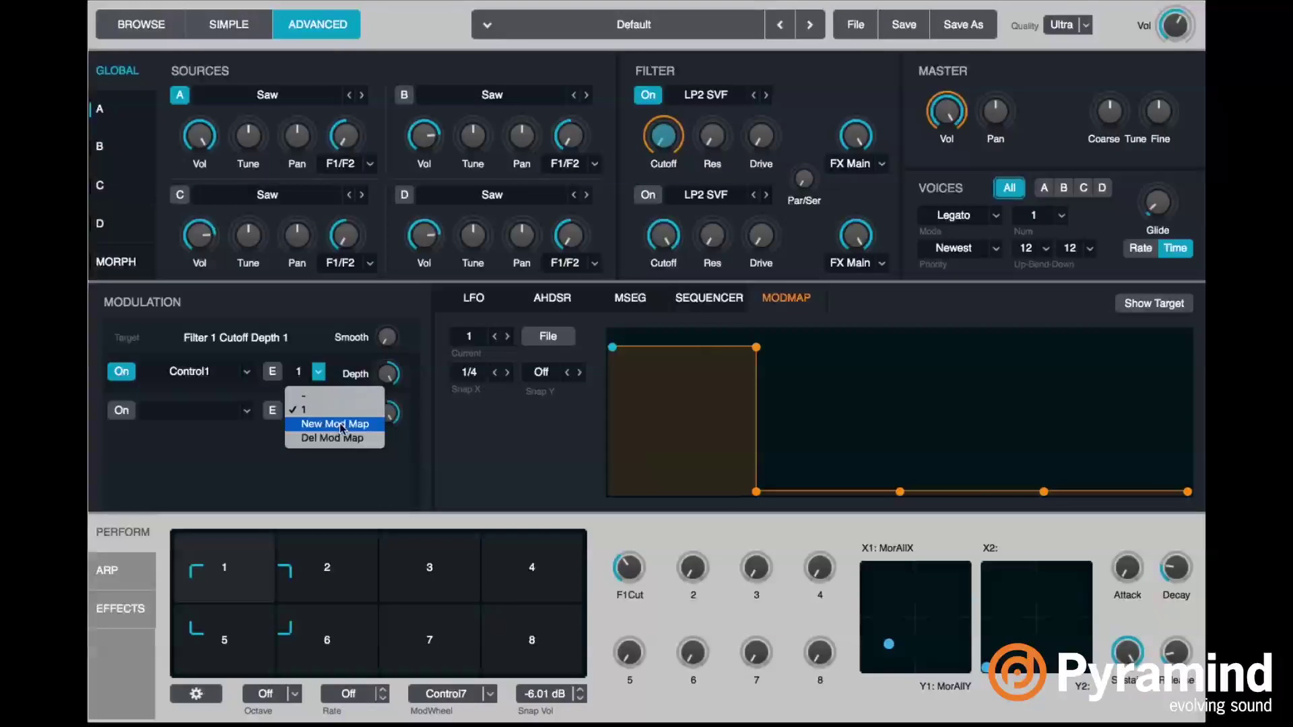
{"action": "left_click", "coordinate": [340, 426]}
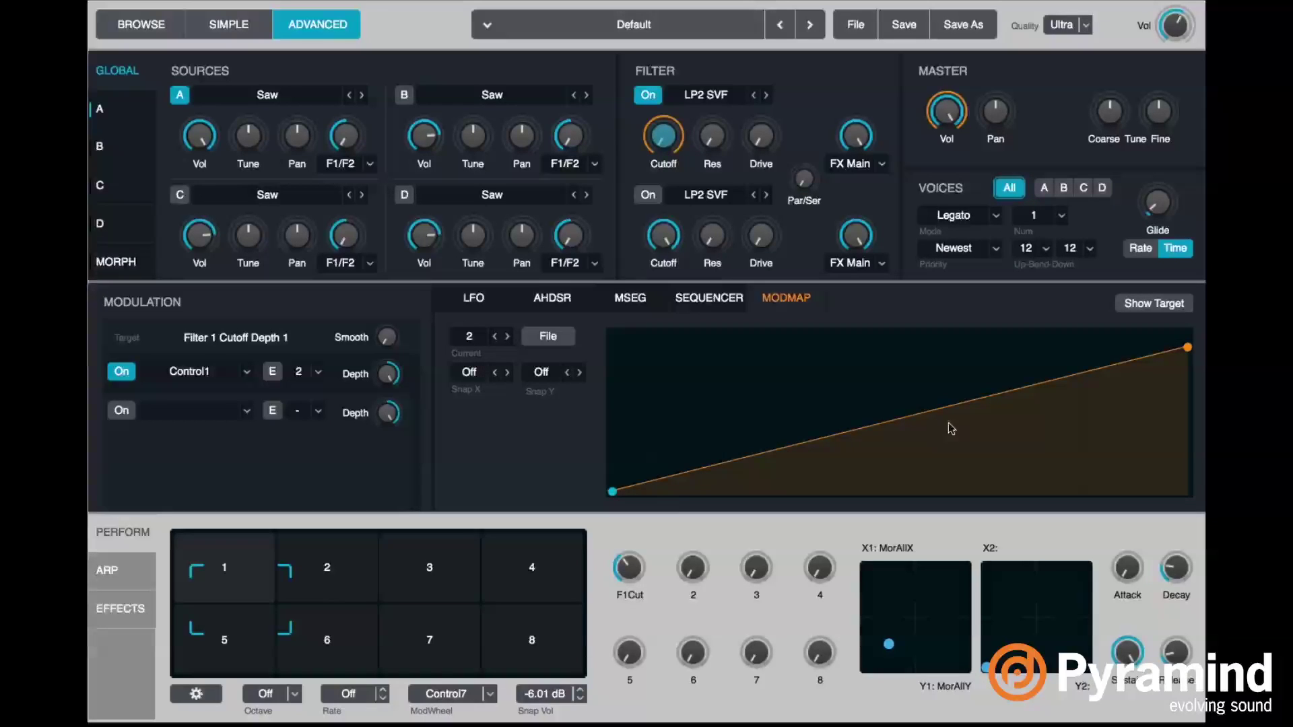
- Sweep the F1Cut control through its range to examine the linear response of Mod Map 2
{"action": "mouse_move", "coordinate": [628, 571]}
{"action": "left_click_drag", "start_coordinate": [629, 560], "coordinate": [606, 654]}
{"action": "left_click_drag", "start_coordinate": [634, 567], "coordinate": [1078, 189]}
{"action": "left_click_drag", "start_coordinate": [1185, 343], "coordinate": [1204, 334]}
{"action": "mouse_move", "coordinate": [626, 585]}
- Try a flat curve at maximum in Mod Map 2, sweep F1Cut down to 0%, and restore the linear curve
{"action": "left_click_drag", "start_coordinate": [614, 493], "coordinate": [612, 347]}
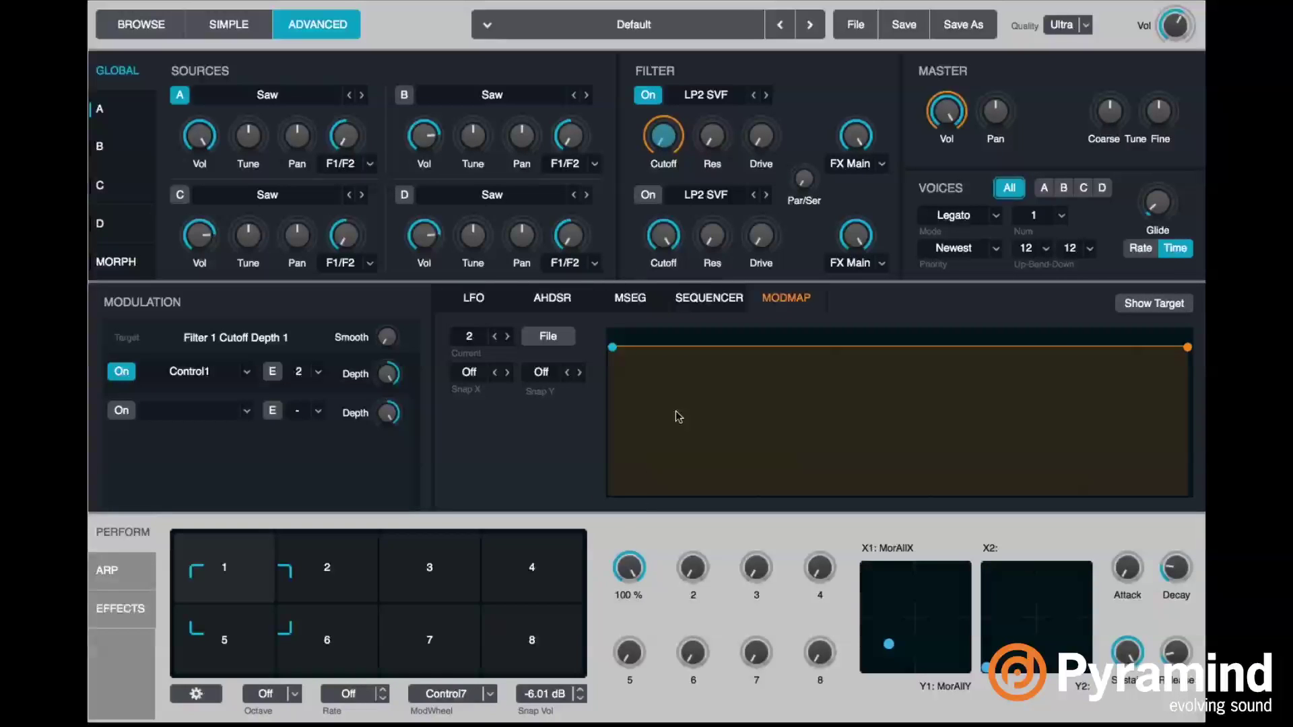
{"action": "left_click_drag", "start_coordinate": [638, 564], "coordinate": [637, 692]}
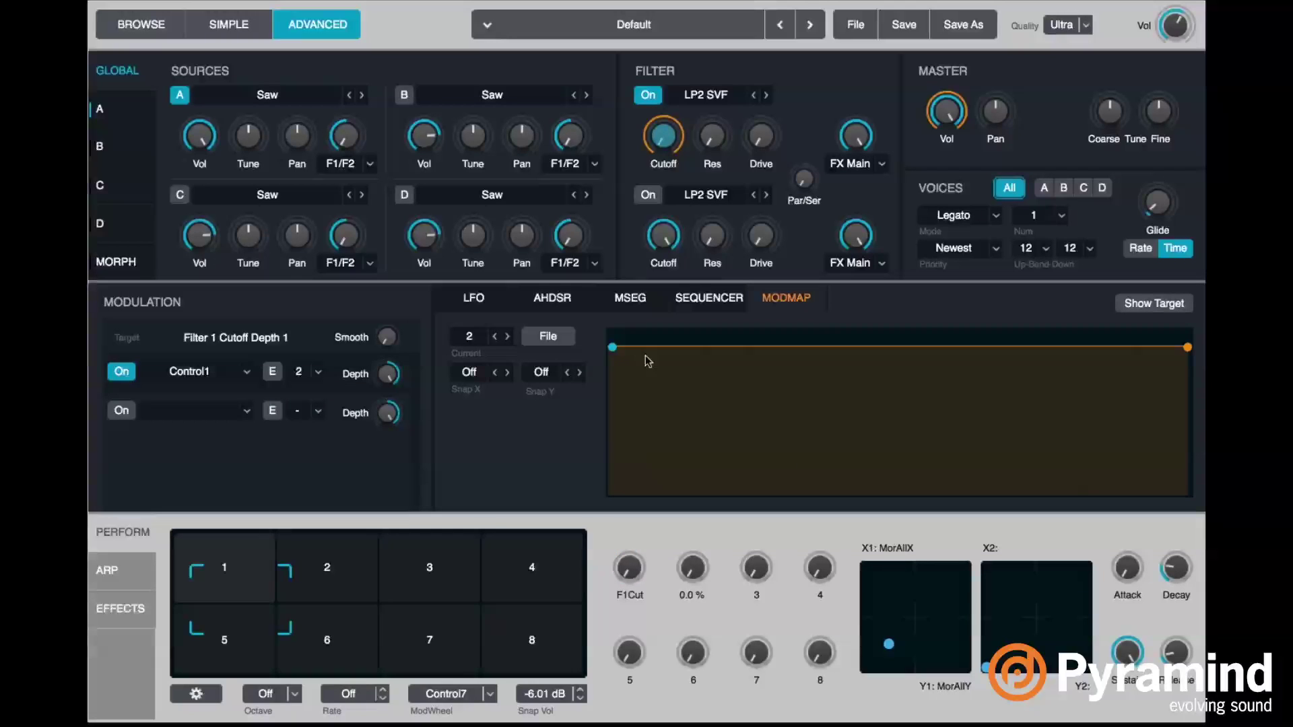
{"action": "left_click_drag", "start_coordinate": [610, 344], "coordinate": [543, 396]}
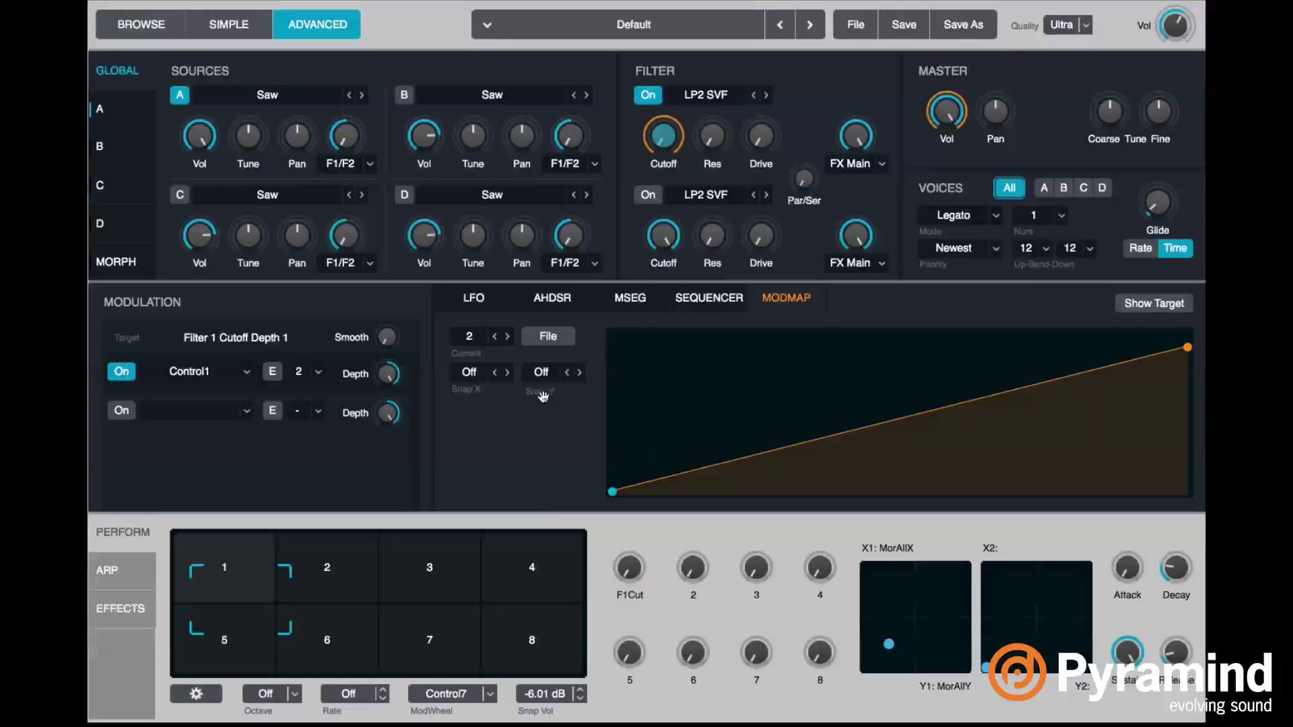
- Reassign Mod Map 1 to the Control1 modulator of Sequencer1's Depth and test it by adjusting the F1Cut control
{"action": "left_click", "coordinate": [495, 336]}
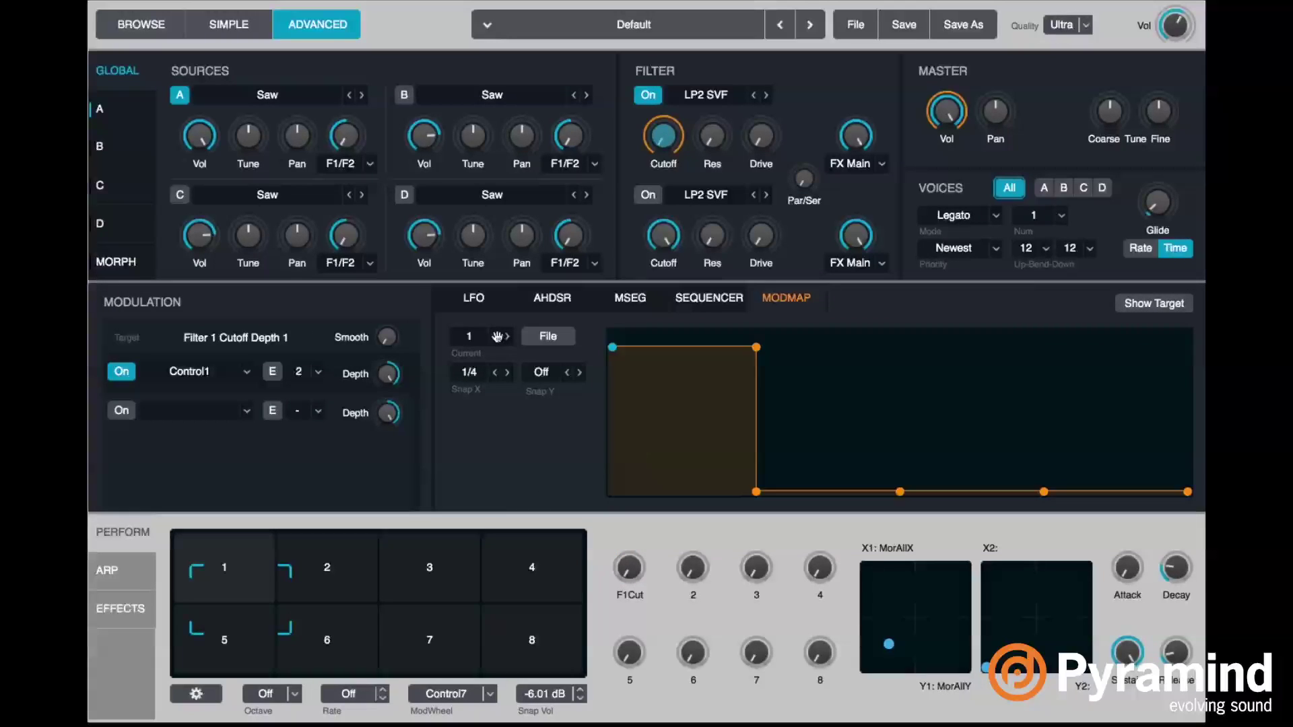
{"action": "left_click", "coordinate": [652, 142]}
{"action": "right_click", "coordinate": [391, 373]}
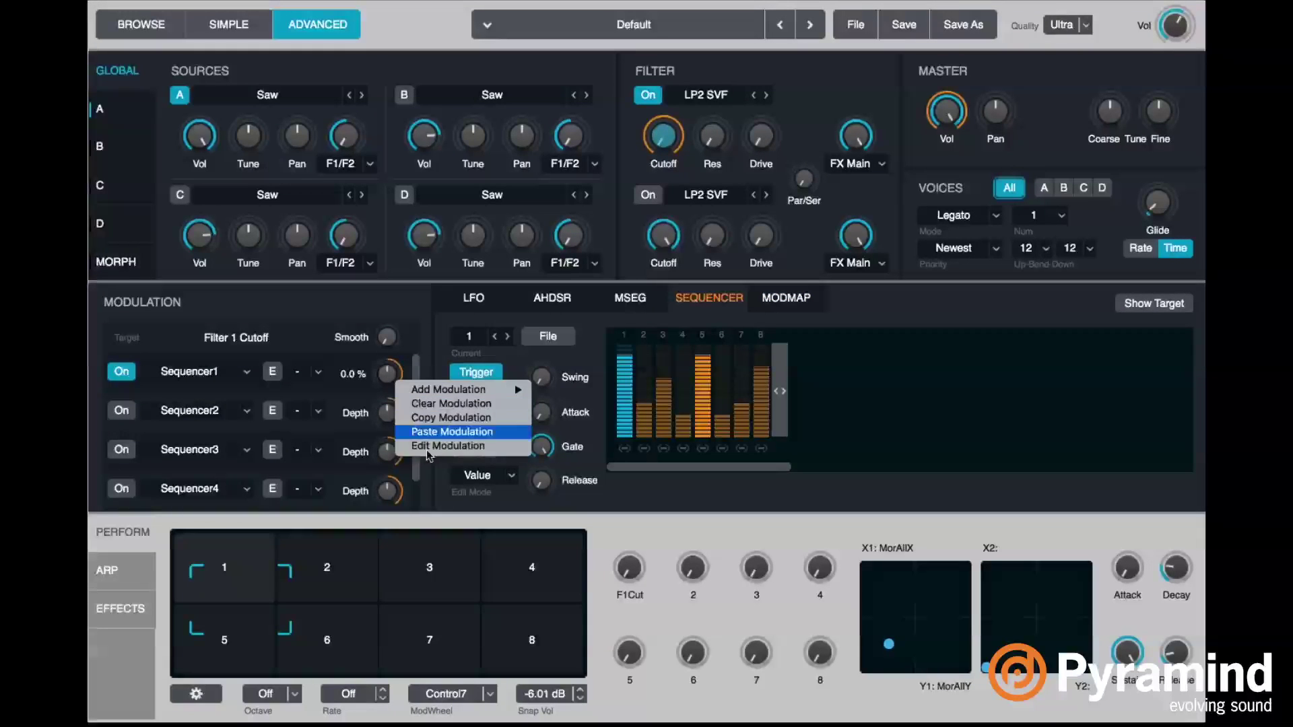
{"action": "left_click", "coordinate": [444, 448]}
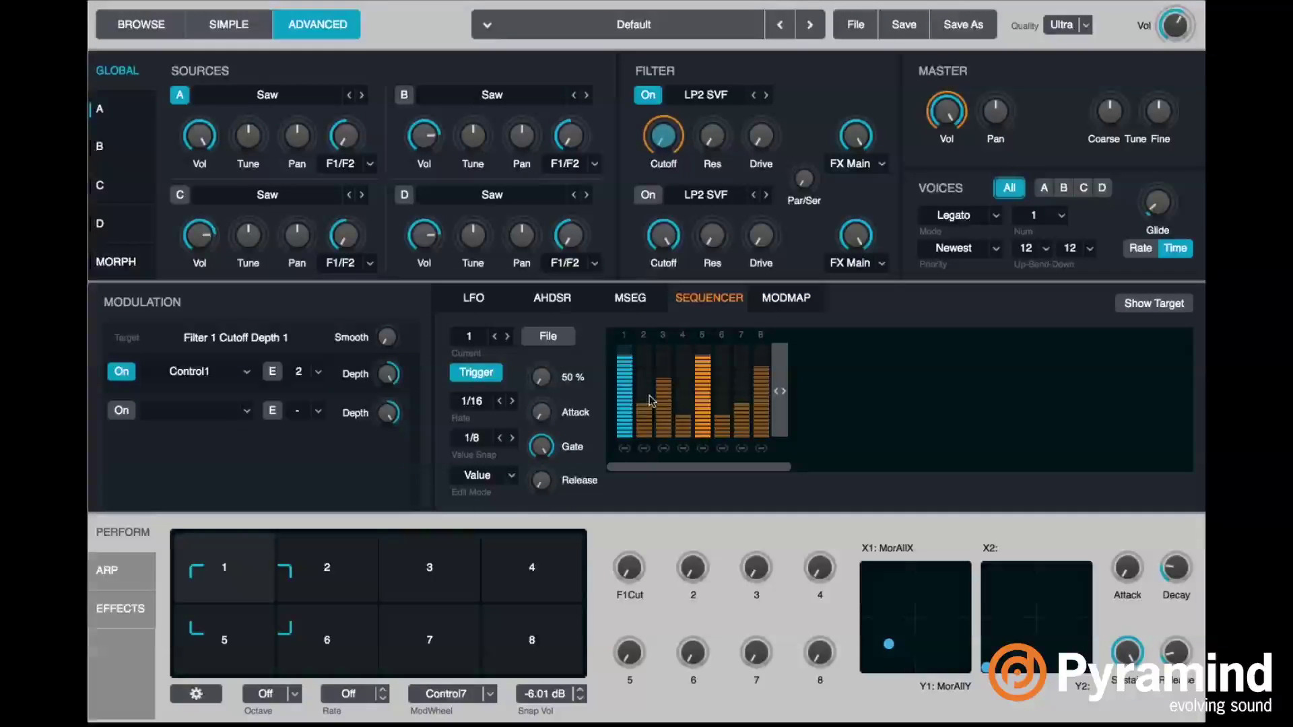
{"action": "left_click", "coordinate": [786, 297]}
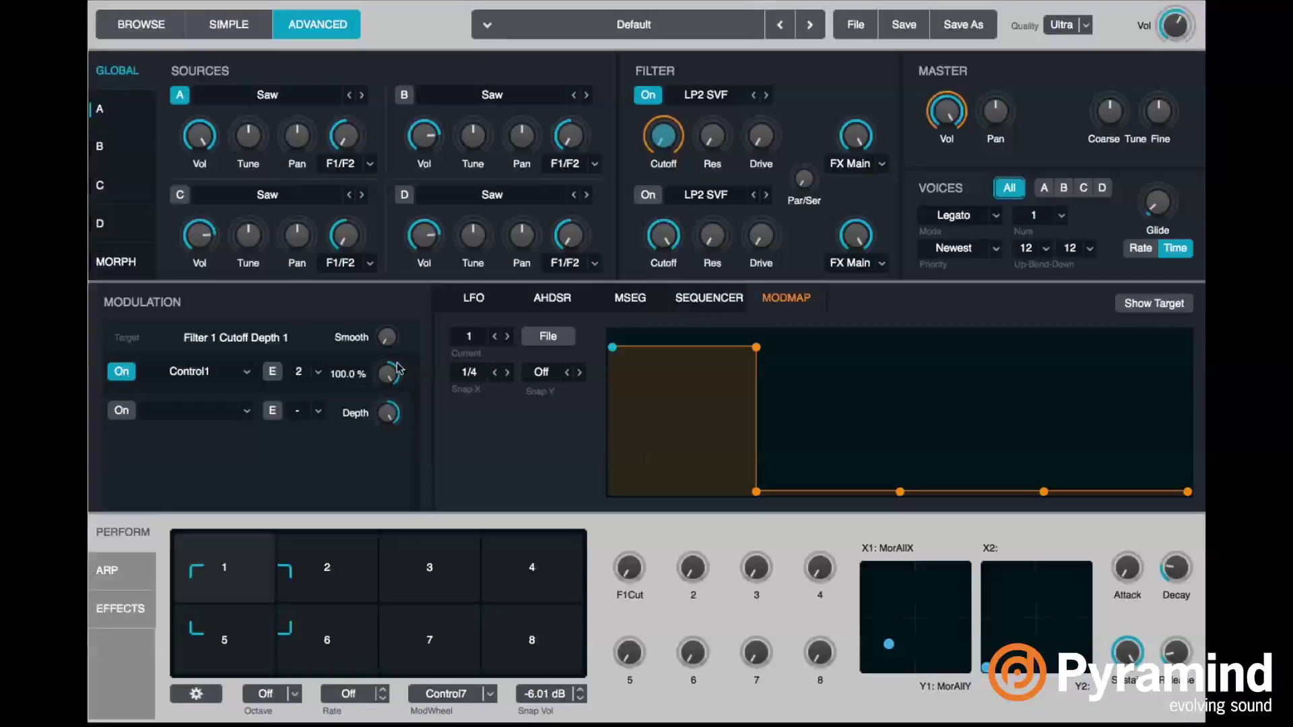
{"action": "left_click", "coordinate": [300, 374]}
{"action": "left_click", "coordinate": [336, 410]}
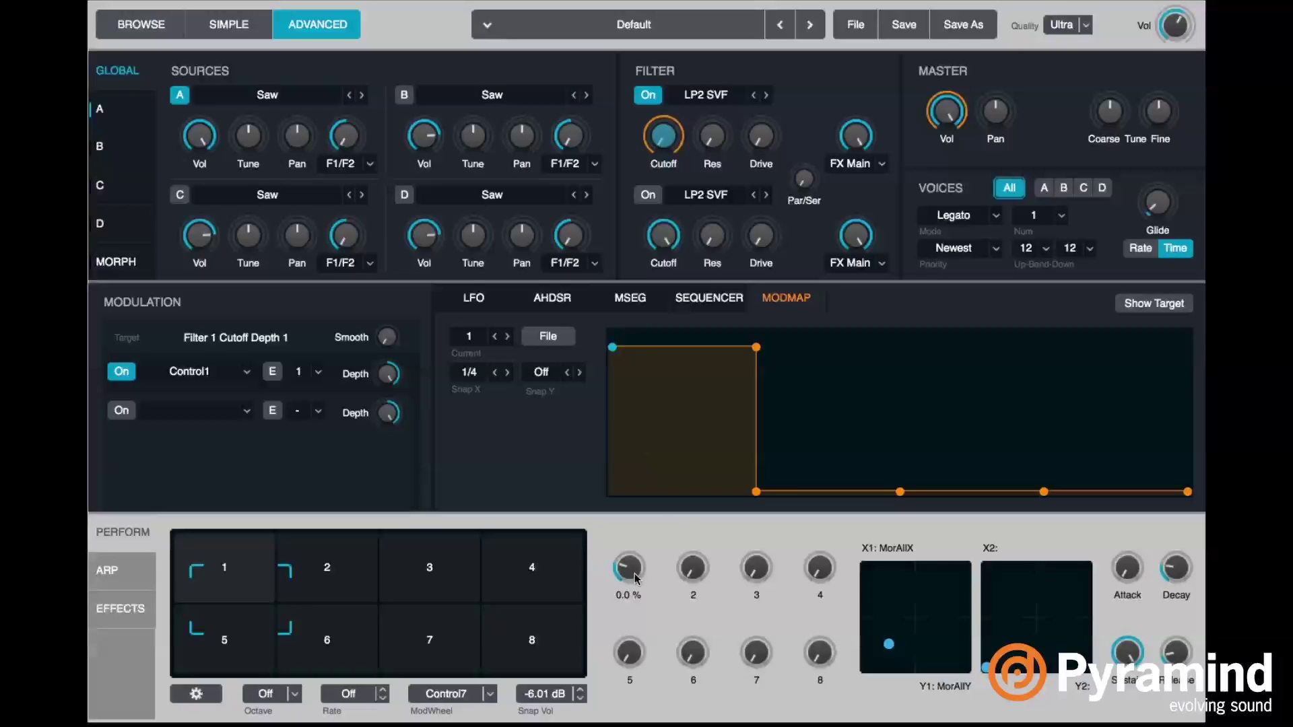
{"action": "mouse_move", "coordinate": [634, 577]}
{"action": "left_mouse_down"}
{"action": "mouse_move", "coordinate": [635, 539]}
{"action": "mouse_move", "coordinate": [634, 578]}
{"action": "left_mouse_up"}
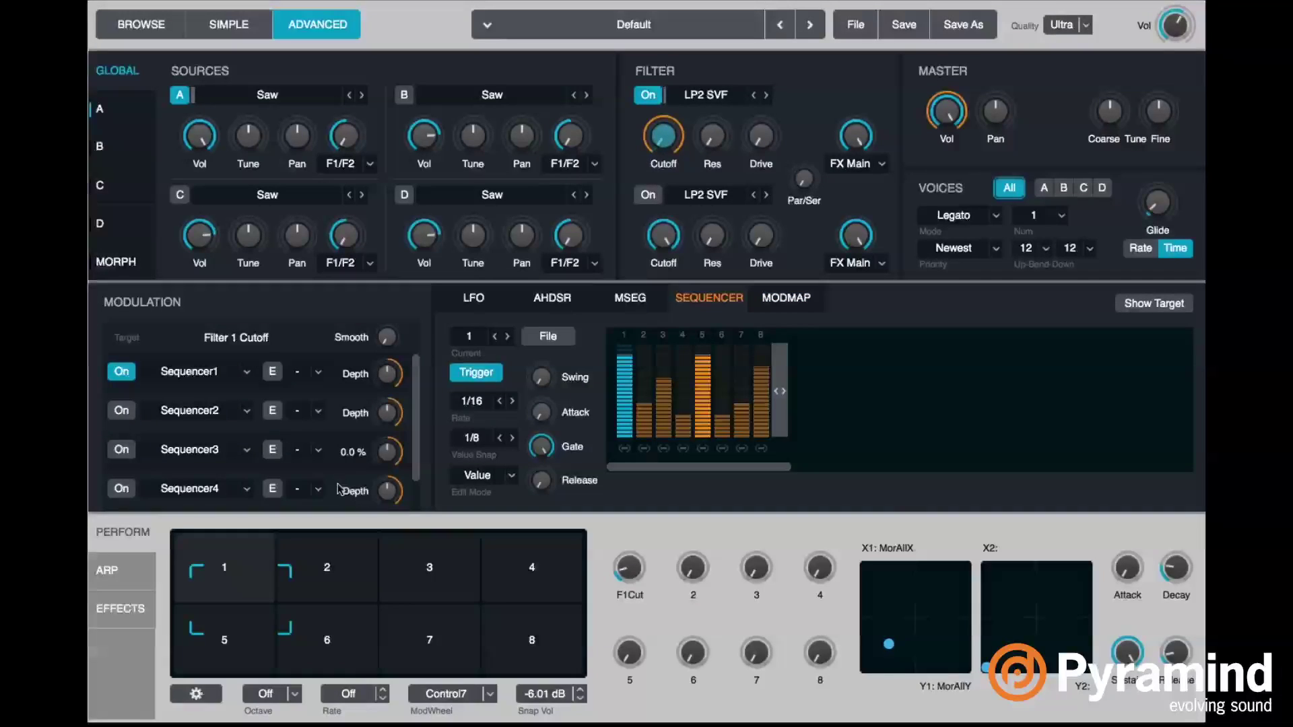
- Turn on the Sequencer2 modulator, edit the modulation of its Depth and assign Mod Map 2 to its Control1 modulator
{"action": "left_click", "coordinate": [109, 410]}
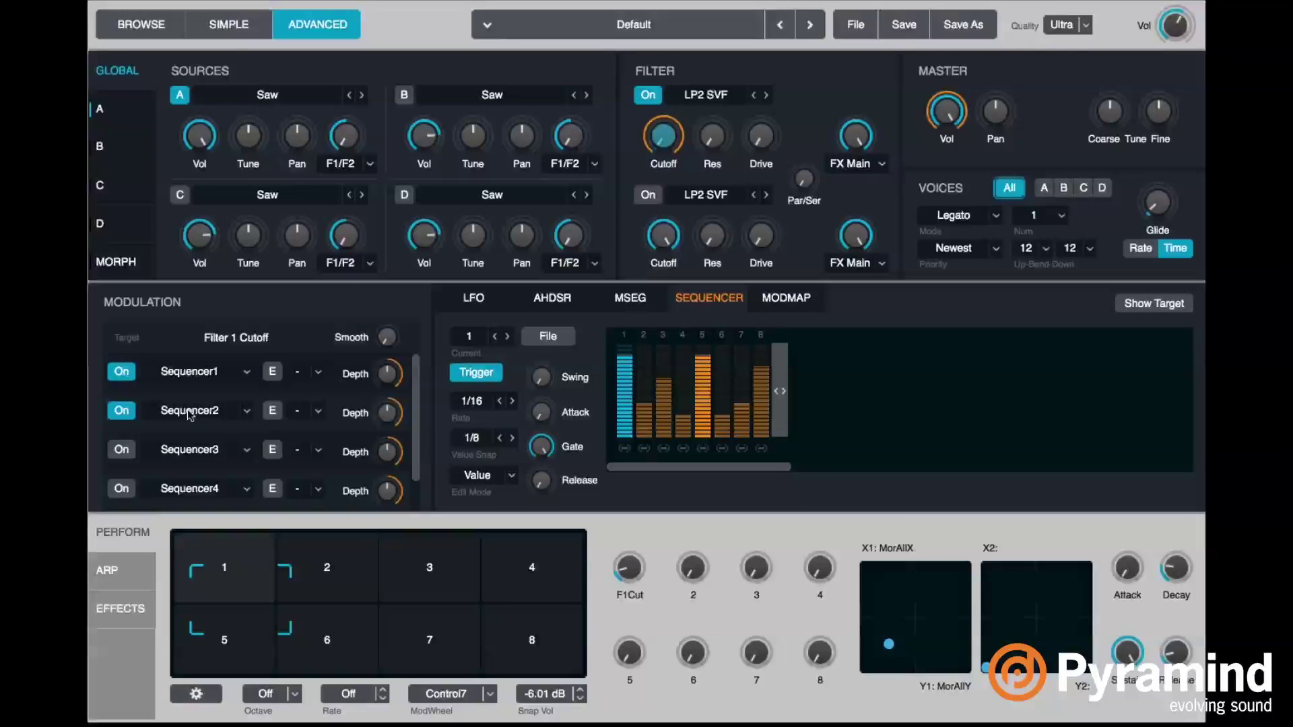
{"action": "right_click", "coordinate": [388, 421]}
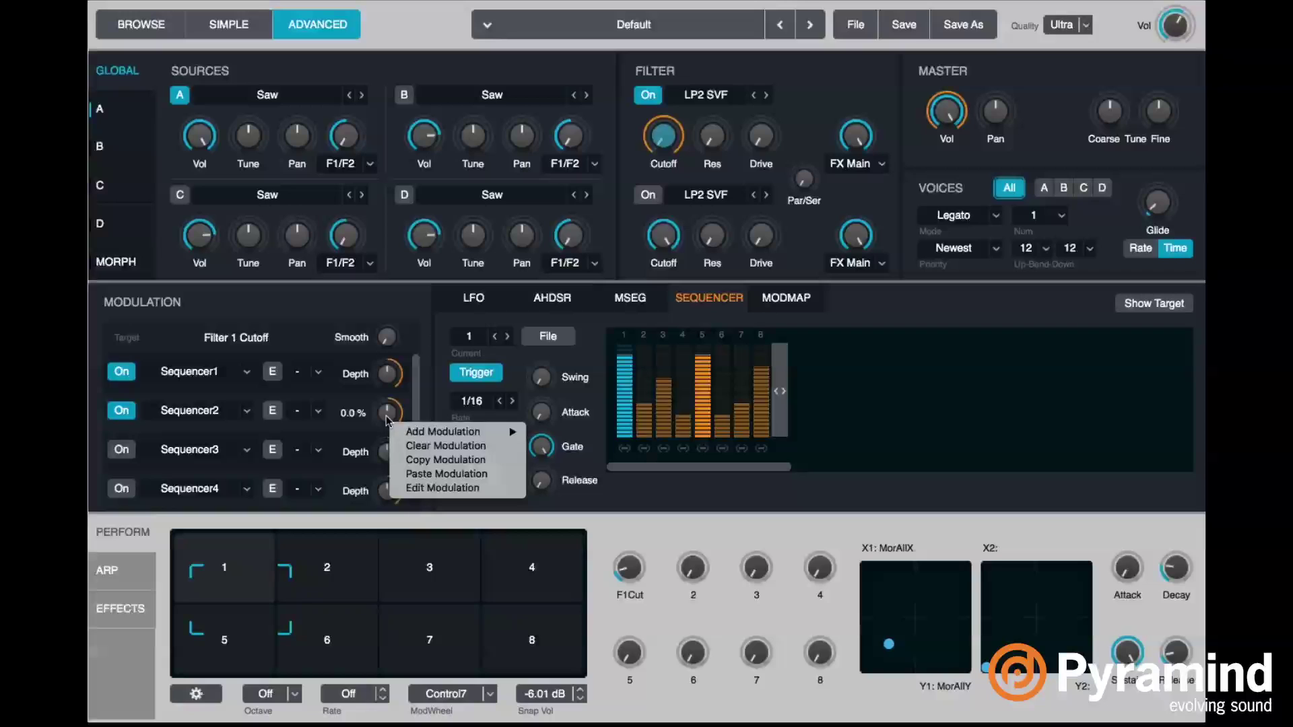
{"action": "left_click", "coordinate": [432, 487]}
{"action": "left_click", "coordinate": [318, 373]}
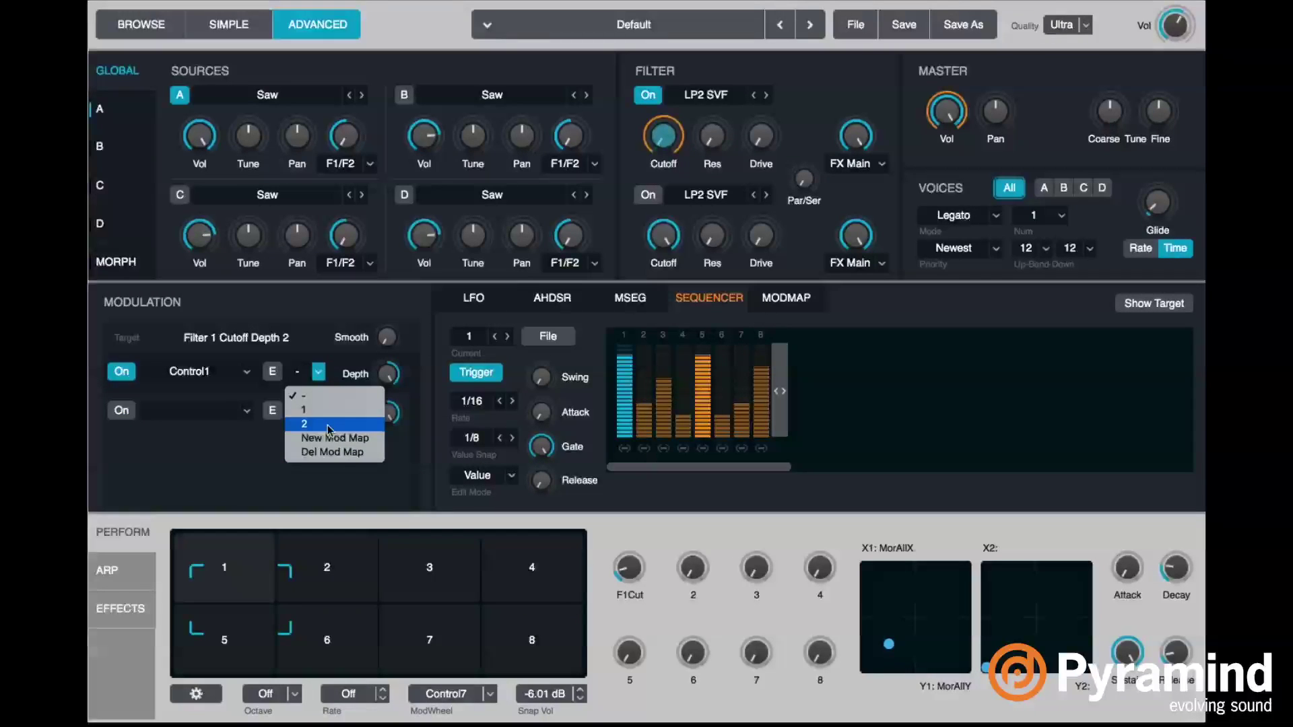
{"action": "left_click", "coordinate": [328, 434]}
- Load the 4 Way Switch 2 preset into Mod Map 2
{"action": "left_click", "coordinate": [547, 337]}
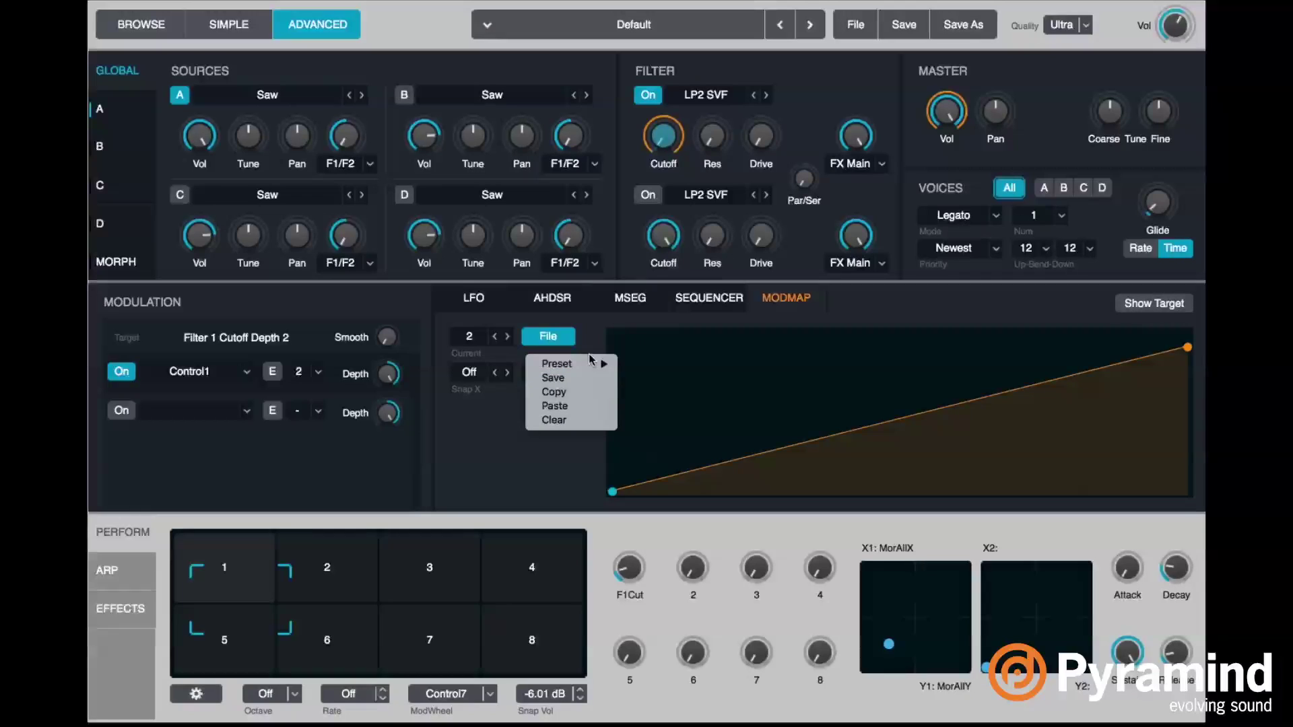
{"action": "mouse_move", "coordinate": [592, 363]}
{"action": "mouse_move", "coordinate": [664, 364]}
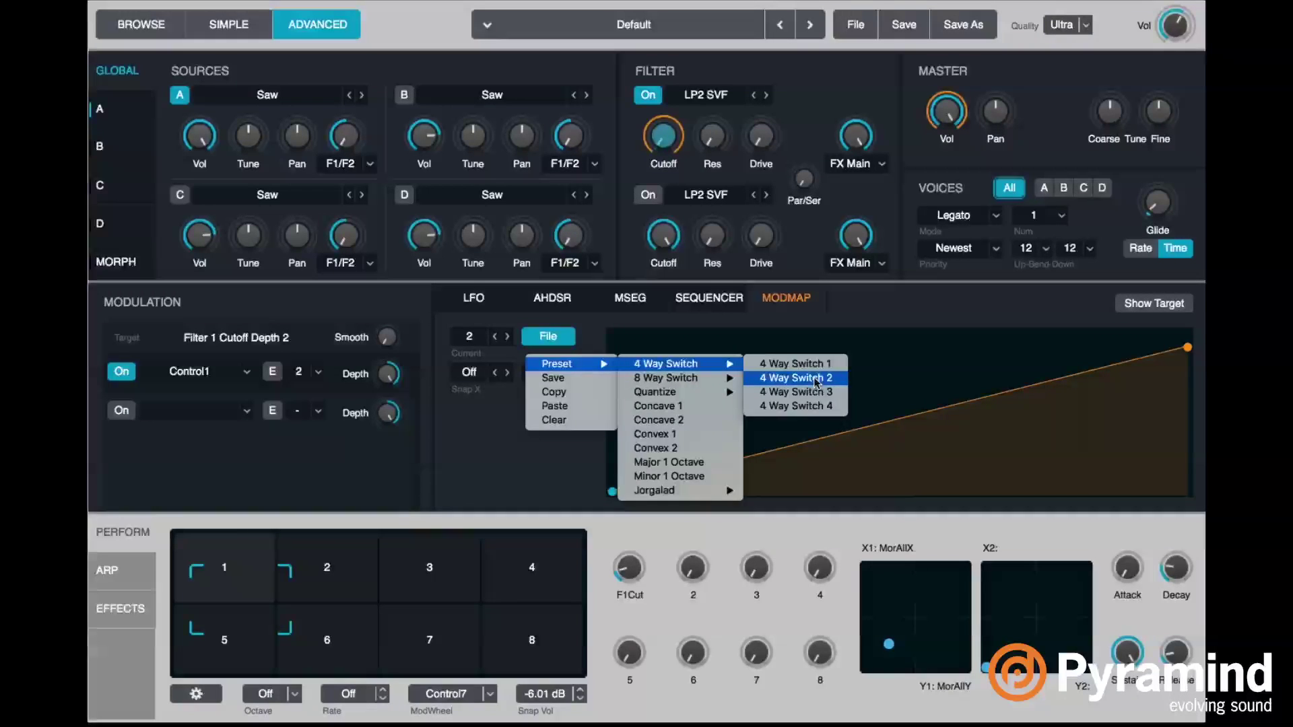
{"action": "left_click", "coordinate": [802, 379]}
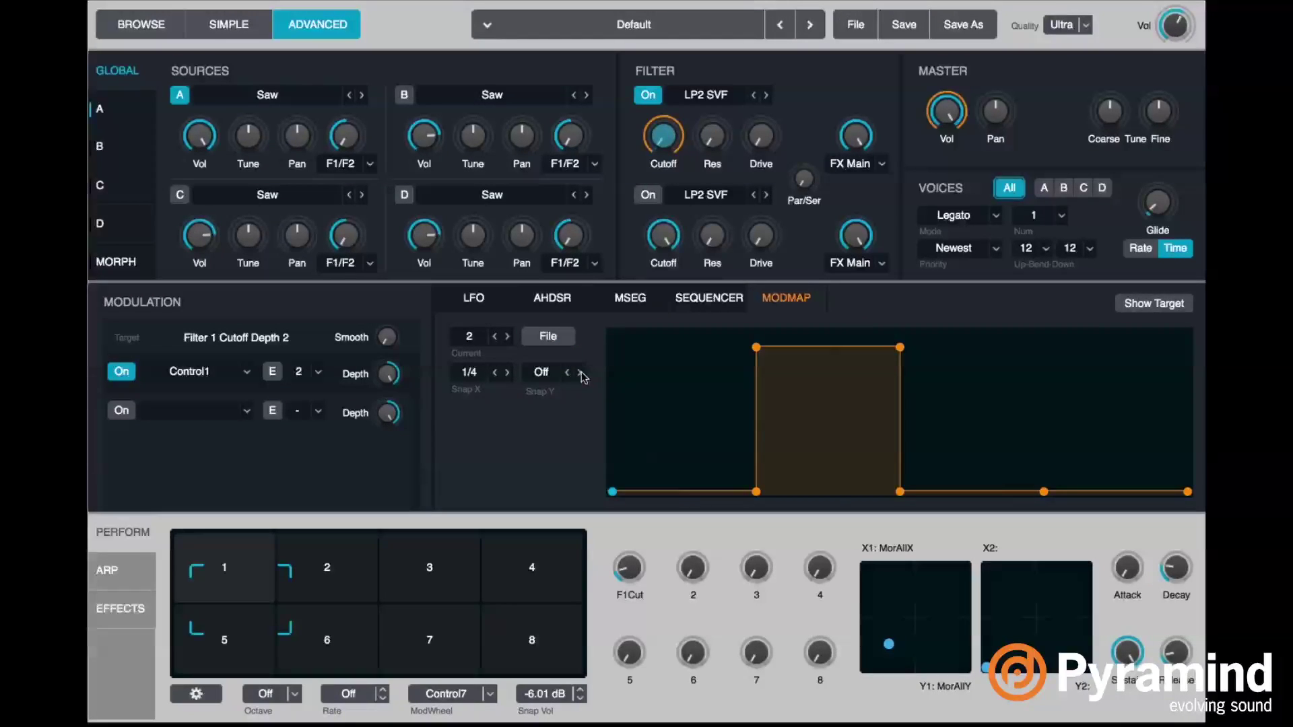
- Turn on Filter 1 Cutoff's Sequencer3 modulator, edit the modulation of its Depth and assign a new mod map to Control1
{"action": "left_click", "coordinate": [665, 138]}
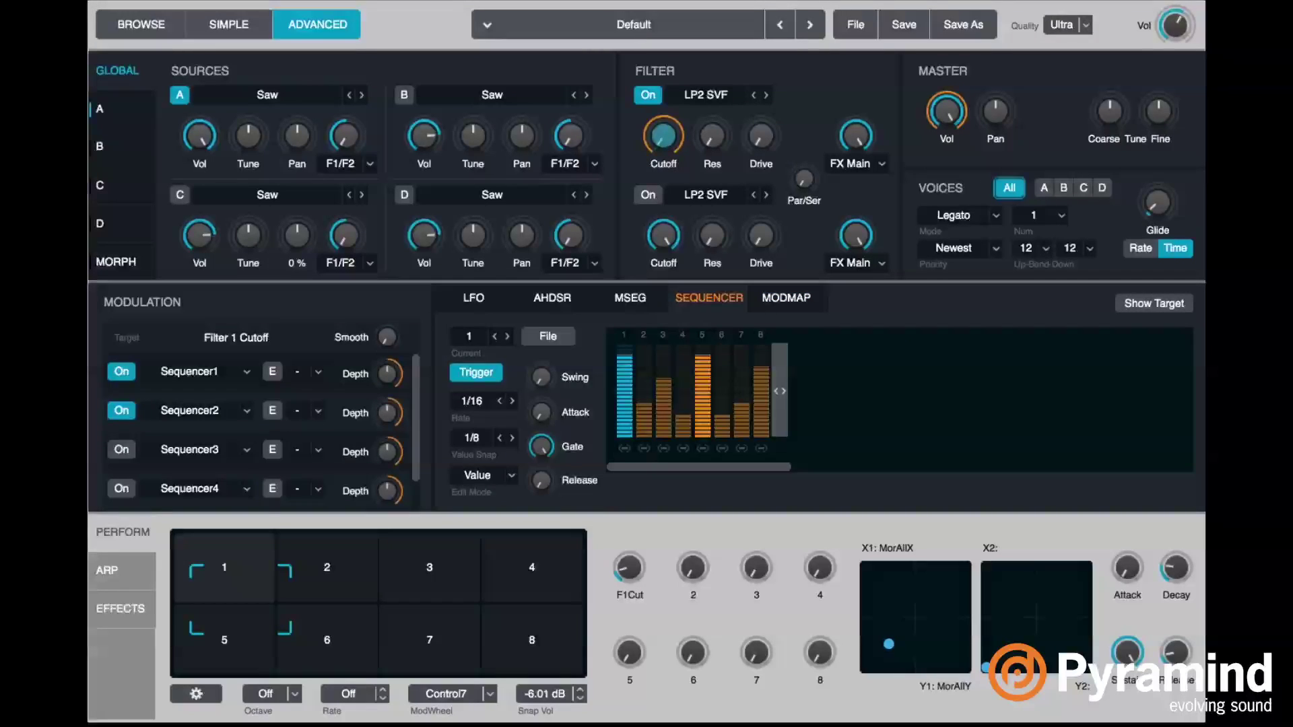
{"action": "left_click", "coordinate": [118, 452]}
{"action": "right_click", "coordinate": [387, 456]}
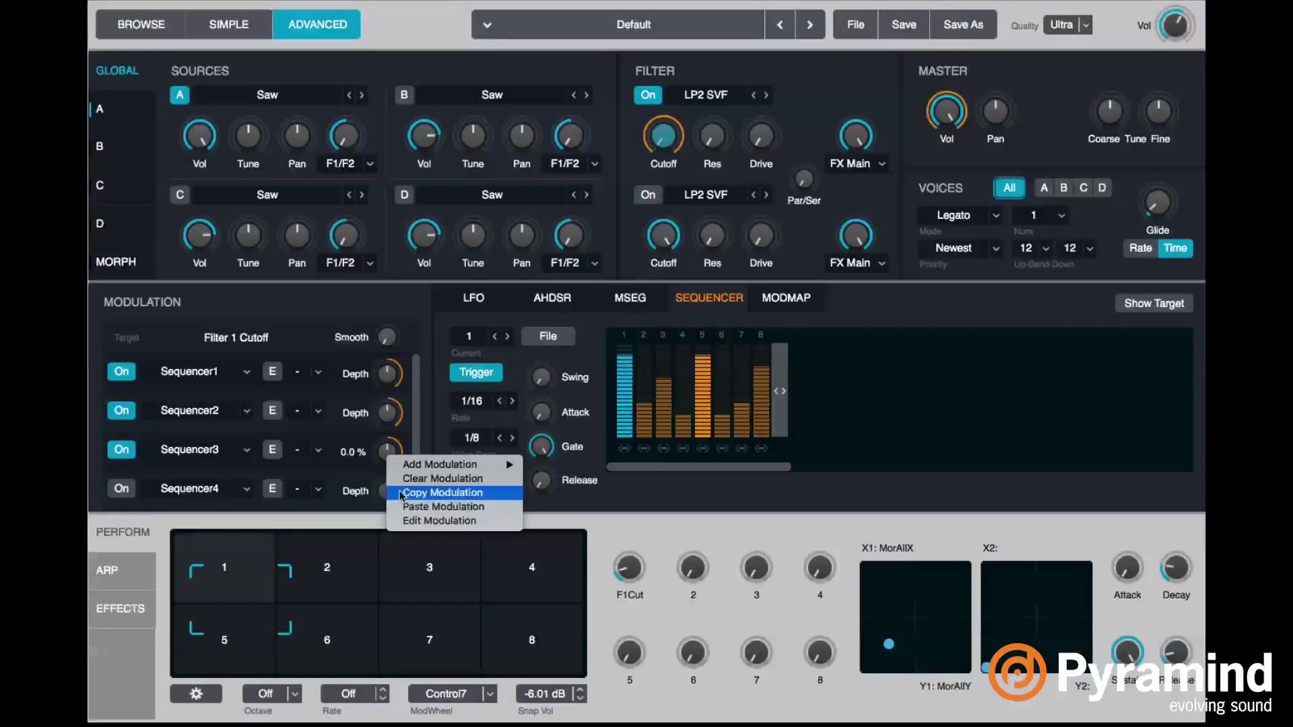
{"action": "left_click", "coordinate": [463, 522]}
{"action": "left_click", "coordinate": [303, 372]}
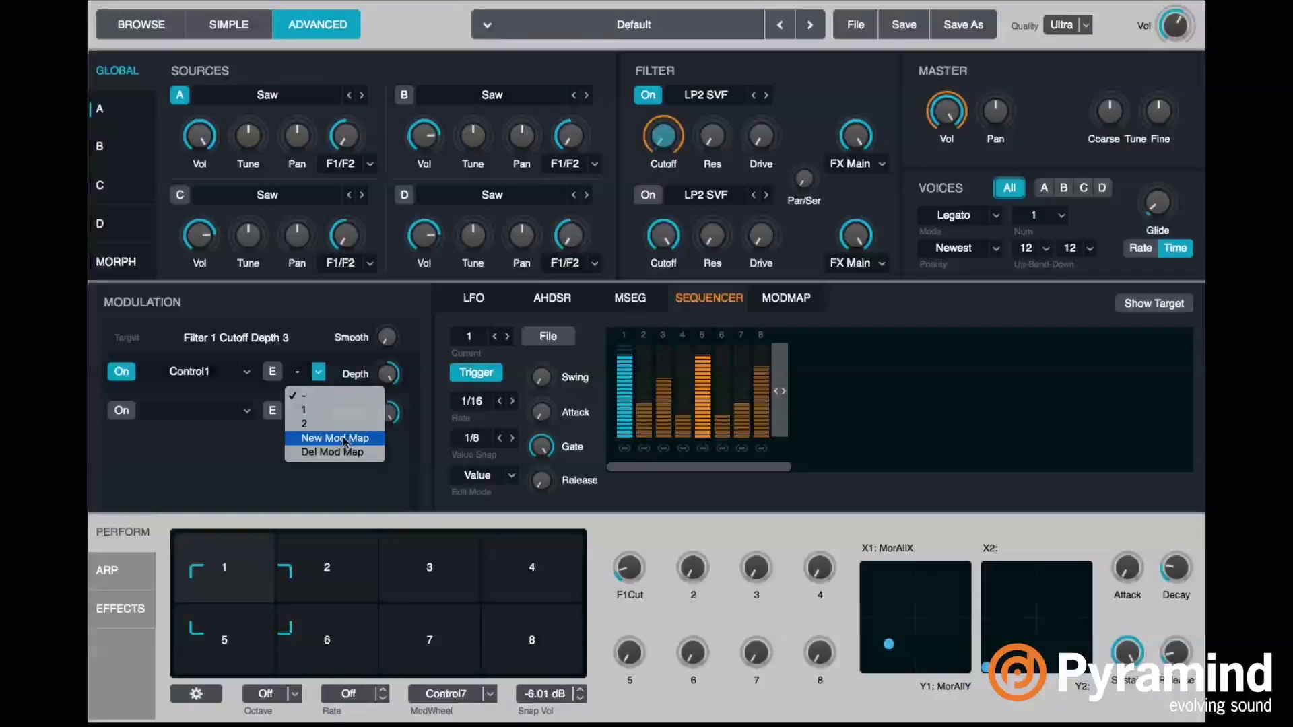
{"action": "left_click", "coordinate": [347, 439]}
- Load the 4 Way Switch 3 preset into Mod Map 3
{"action": "left_click", "coordinate": [556, 337]}
{"action": "mouse_move", "coordinate": [566, 364]}
{"action": "mouse_move", "coordinate": [674, 364]}
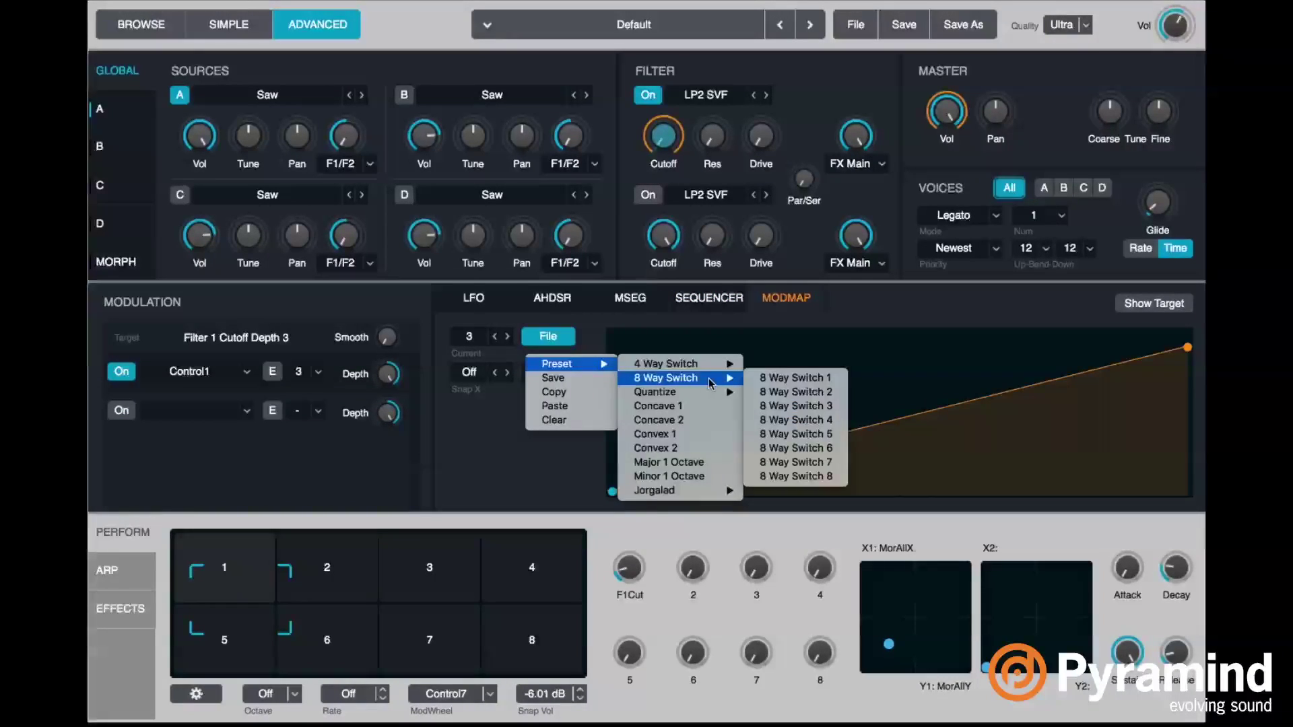
{"action": "left_click", "coordinate": [795, 392]}
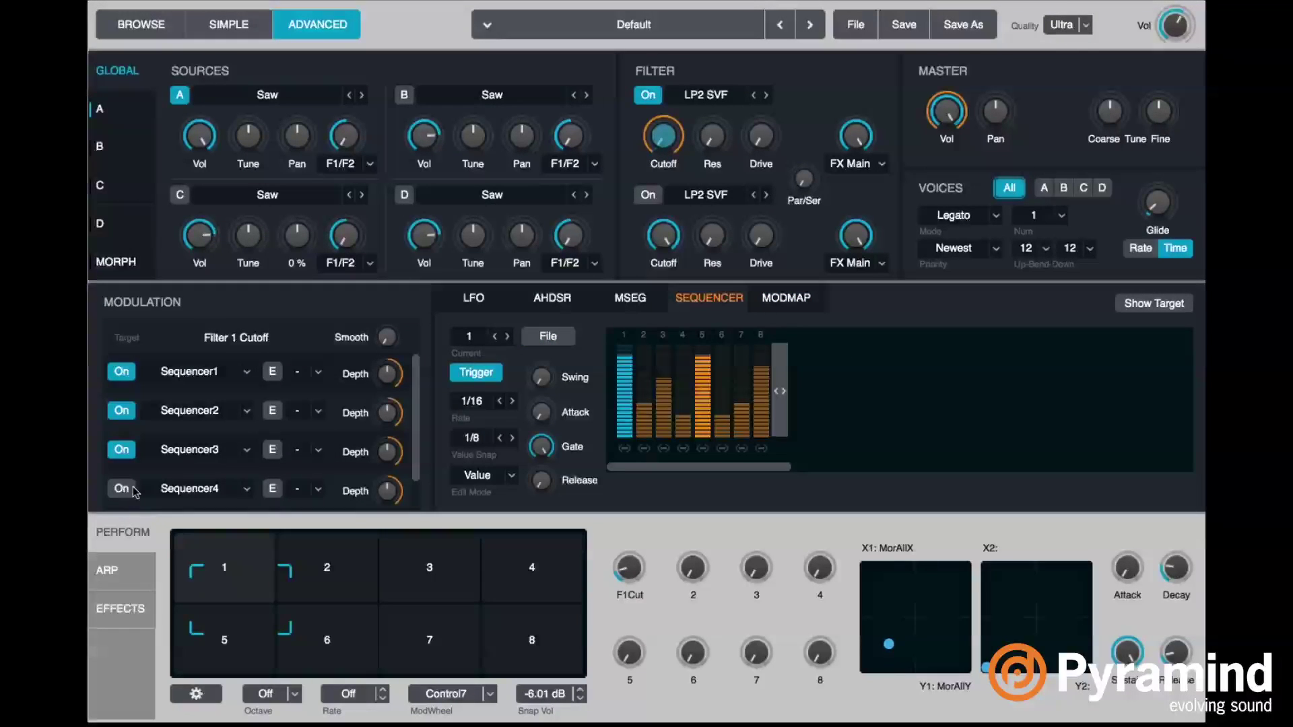
- Turn on Filter 1 Cutoff's Sequencer4 modulator, edit the modulation of its Depth and assign a new mod map to Control1
{"action": "left_click", "coordinate": [122, 489]}
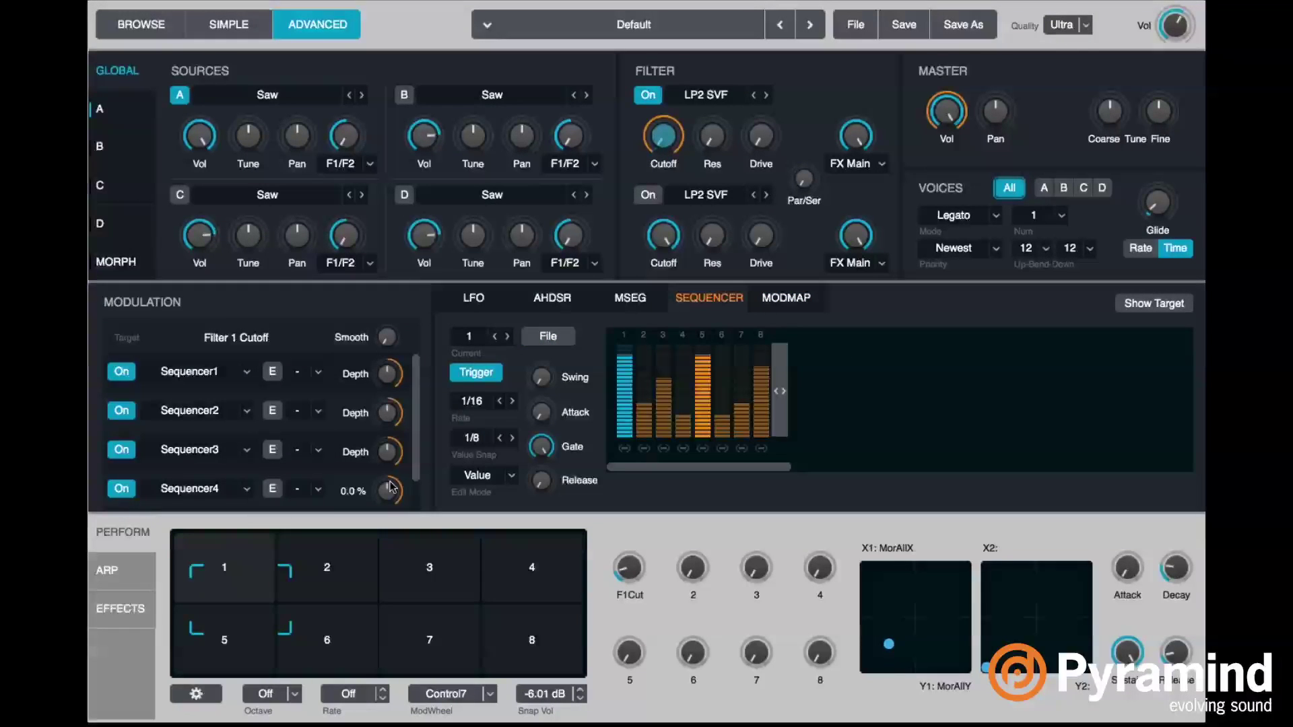
{"action": "right_click", "coordinate": [396, 501]}
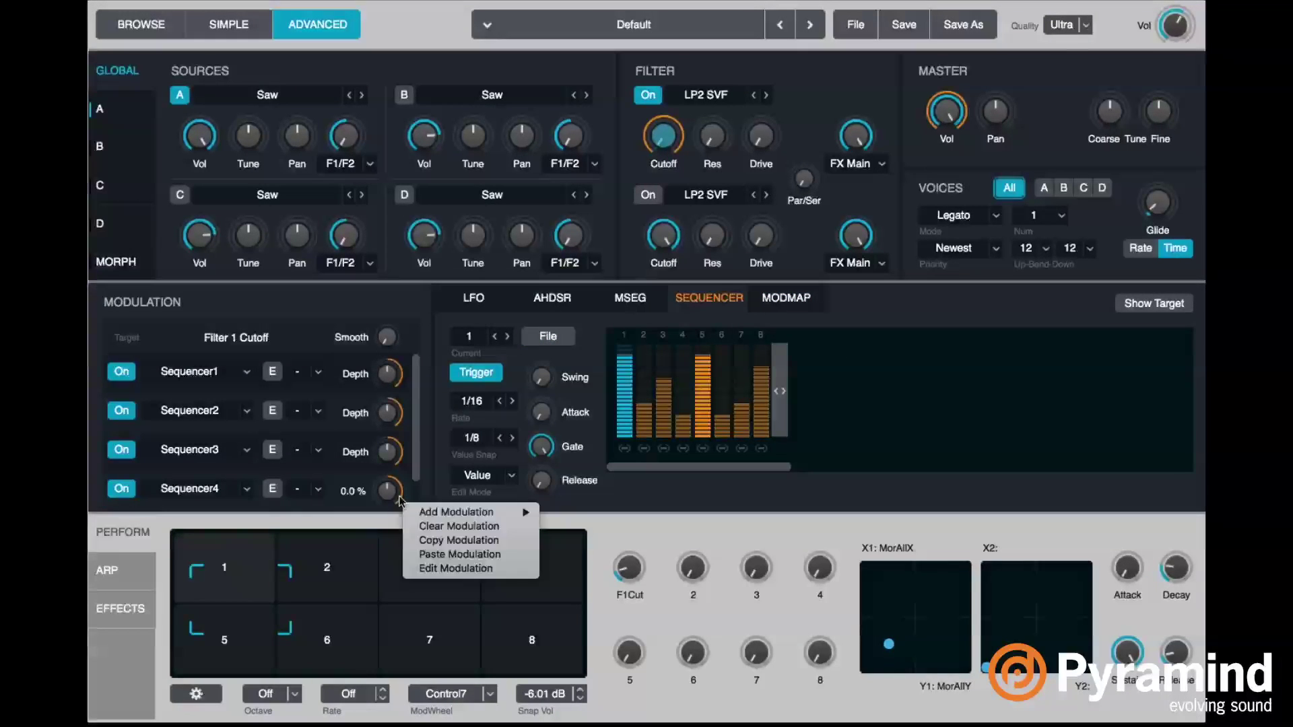
{"action": "left_click", "coordinate": [453, 568]}
{"action": "left_click", "coordinate": [318, 371]}
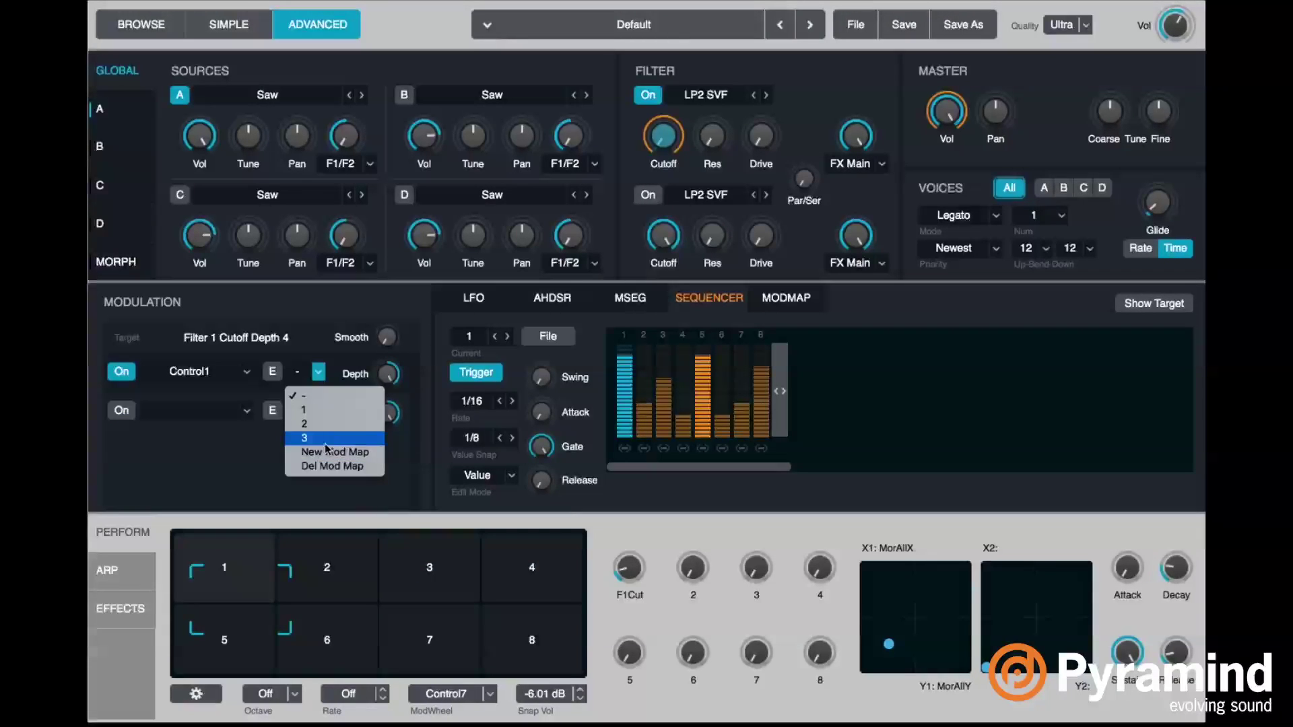
{"action": "left_click", "coordinate": [327, 452]}
- Load the 4 Way Switch 4 preset into Mod Map 4
{"action": "left_click", "coordinate": [552, 338]}
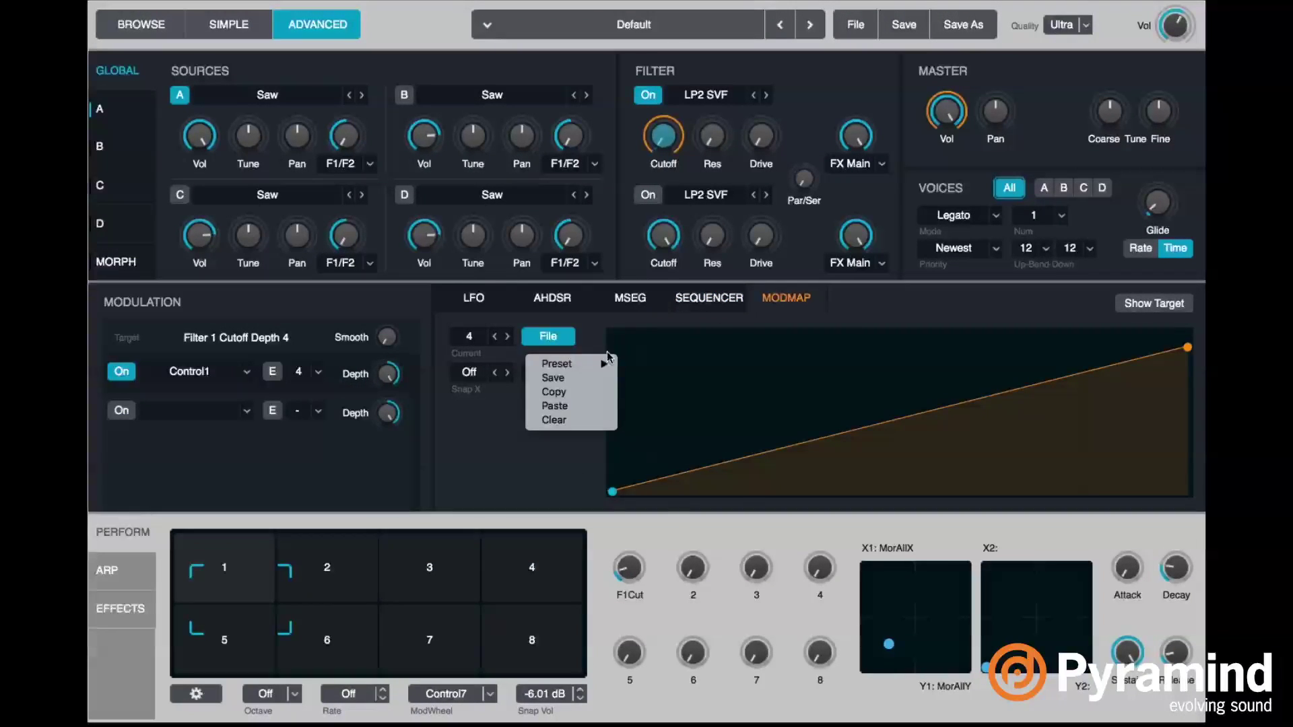
{"action": "mouse_move", "coordinate": [565, 364]}
{"action": "mouse_move", "coordinate": [674, 364]}
{"action": "left_click", "coordinate": [799, 407]}
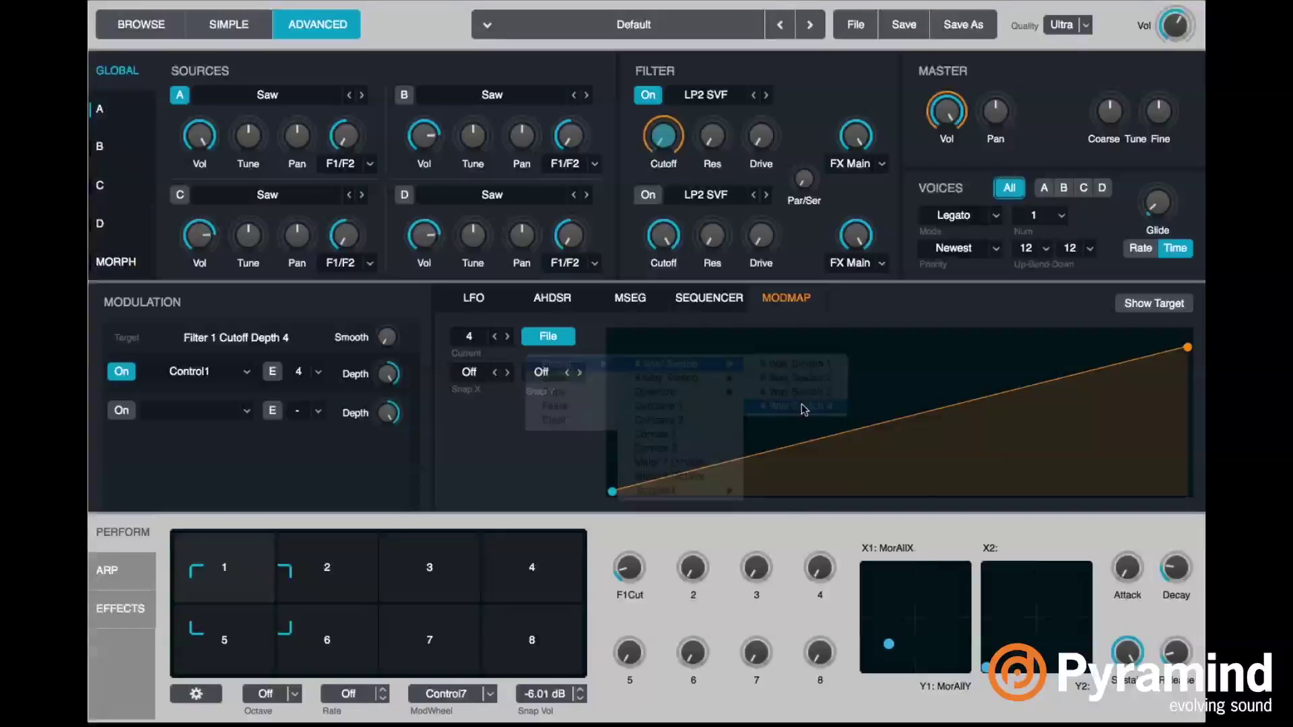
- Raise F1Cut into its second quarter, then lower step 16 of Sequencer 2 and set that sequencer's rate to 1/16
{"action": "mouse_move", "coordinate": [626, 583]}
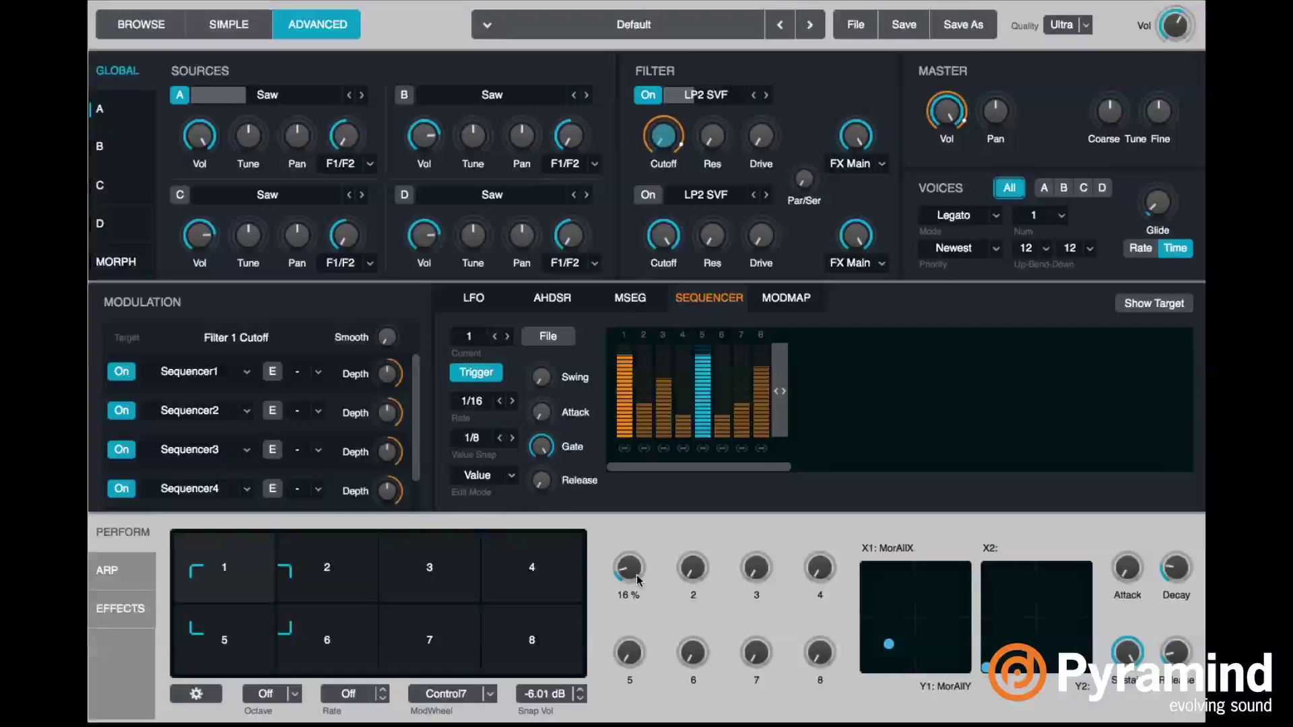
{"action": "left_click_drag", "start_coordinate": [629, 573], "coordinate": [633, 560]}
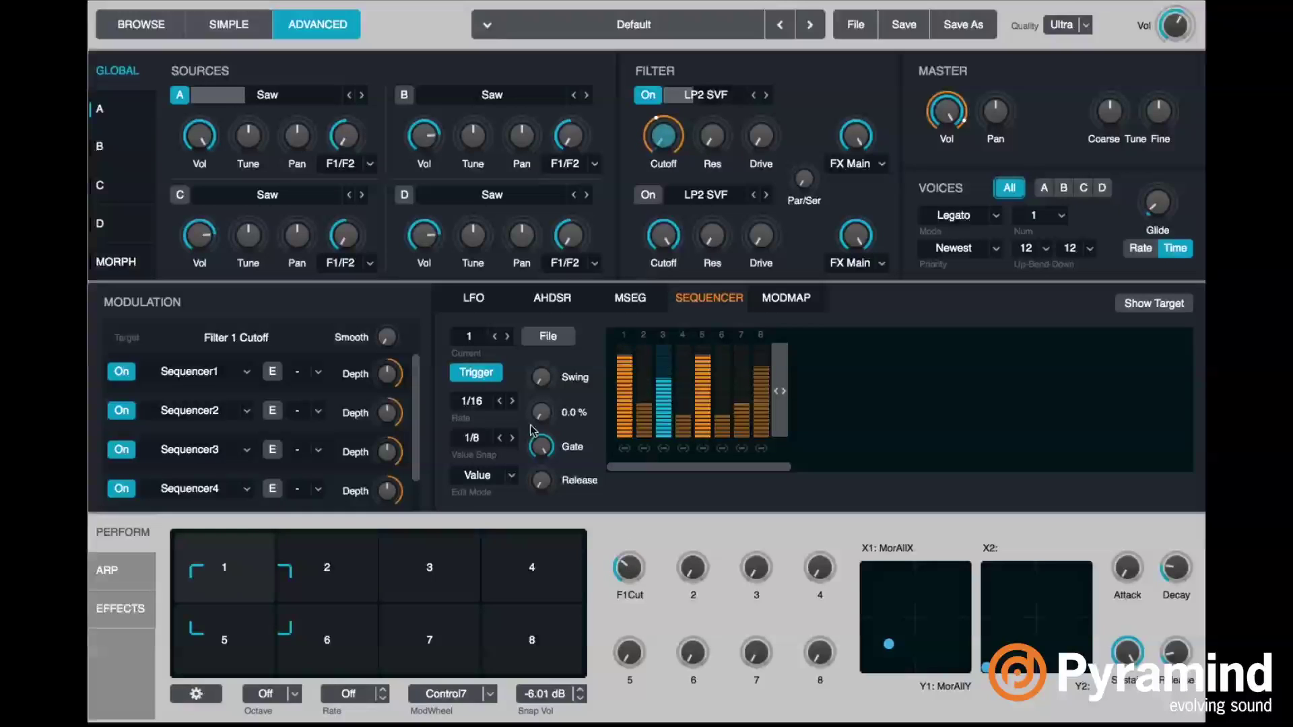
{"action": "left_click", "coordinate": [509, 337]}
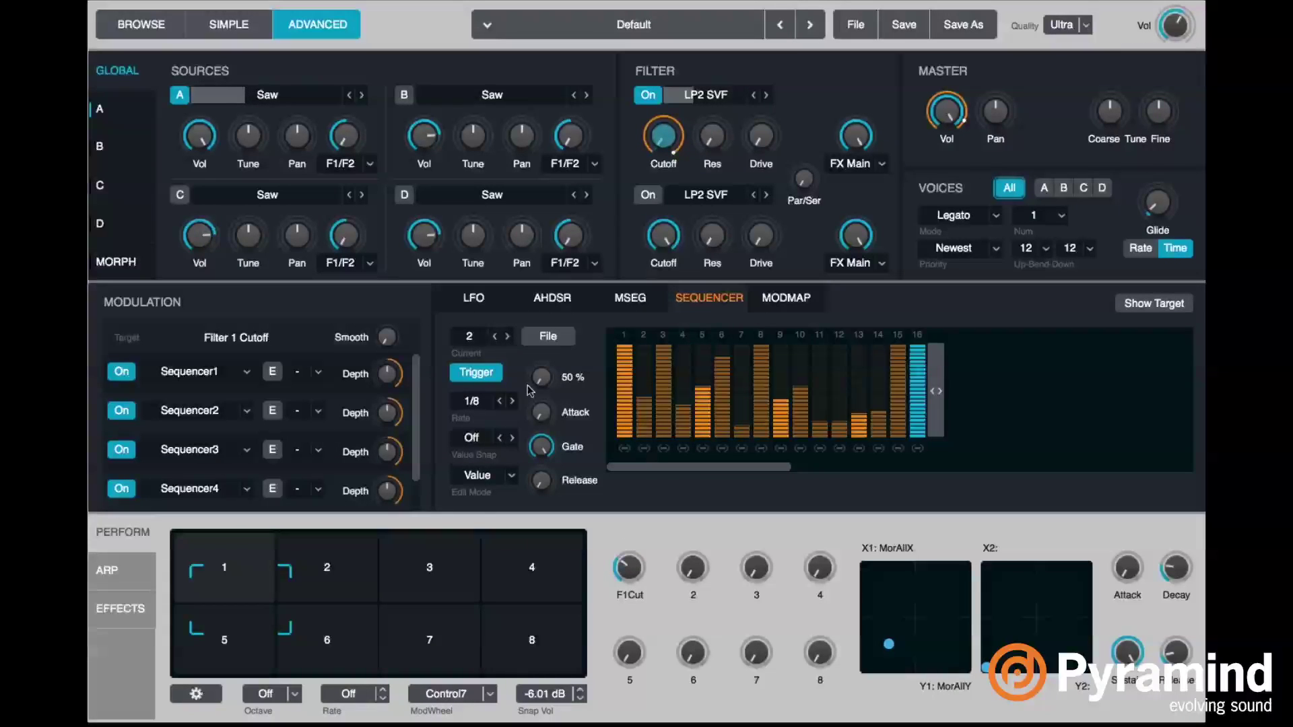
{"action": "left_click", "coordinate": [916, 391]}
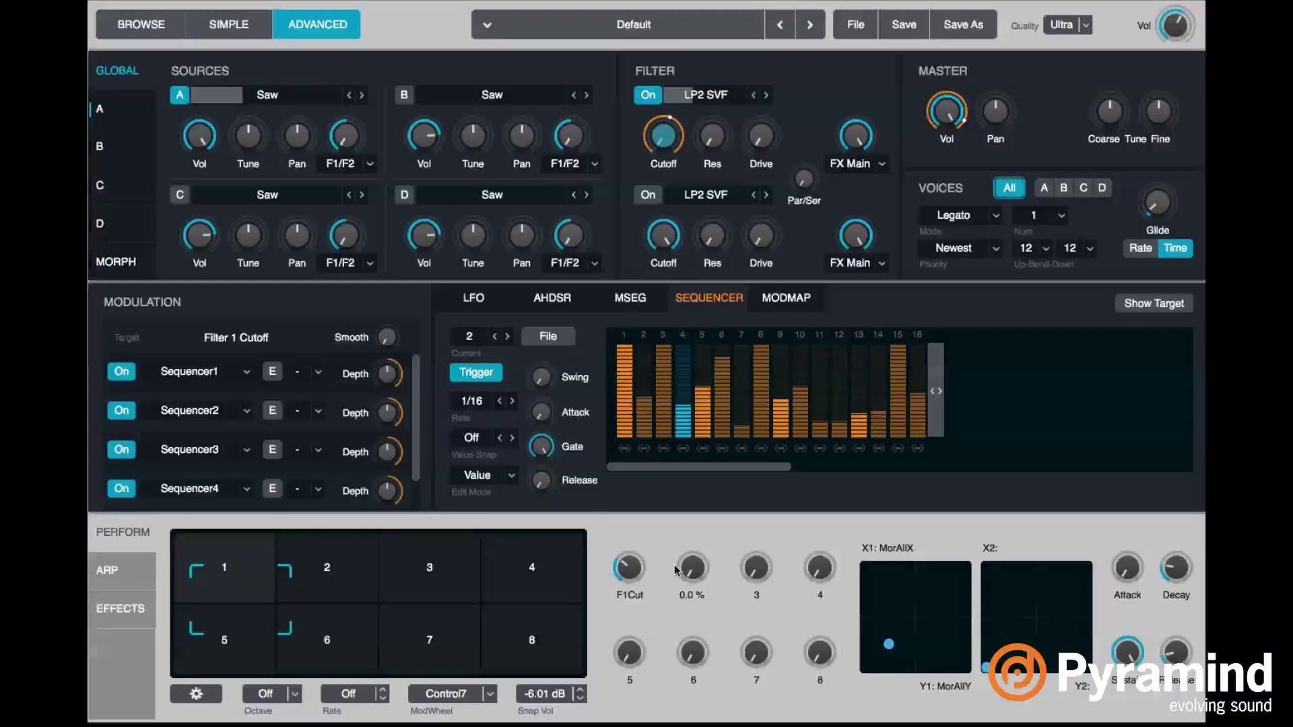
- Raise F1Cut to 69.6% and set the rate of Sequencer 3 to 1/16
{"action": "left_click_drag", "start_coordinate": [630, 576], "coordinate": [641, 540]}
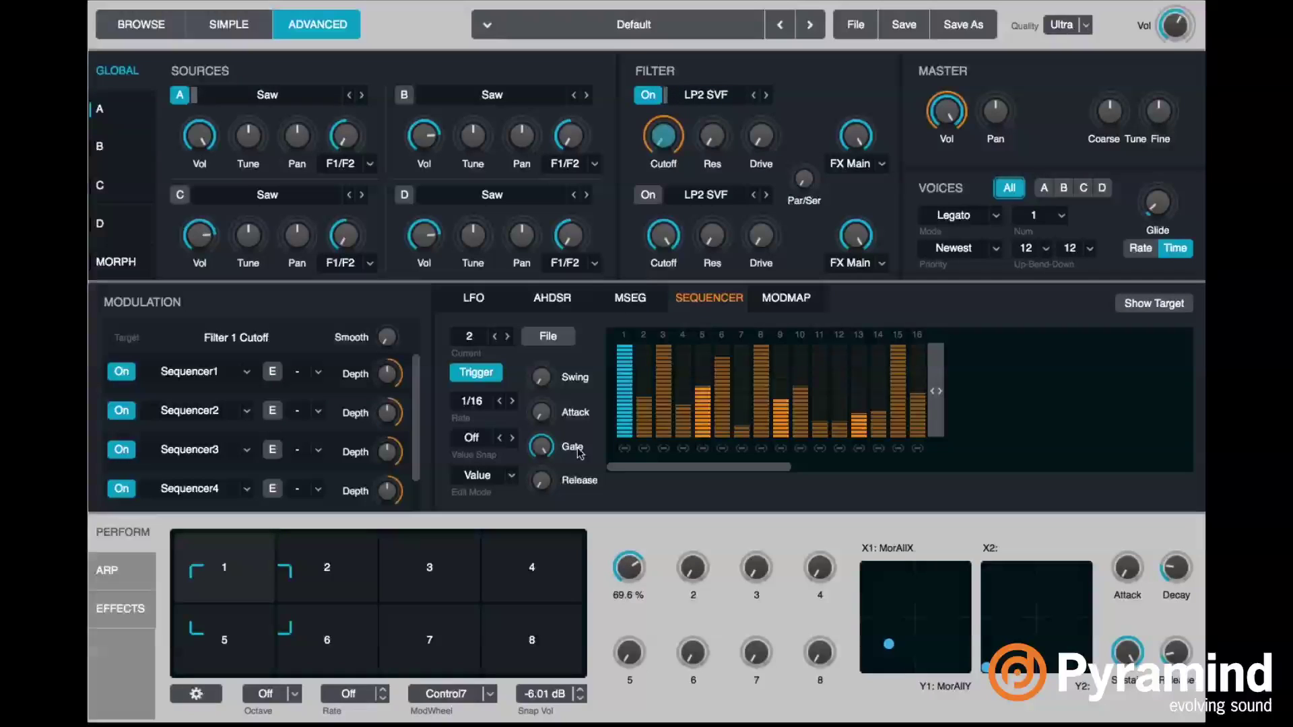
{"action": "left_click", "coordinate": [508, 336]}
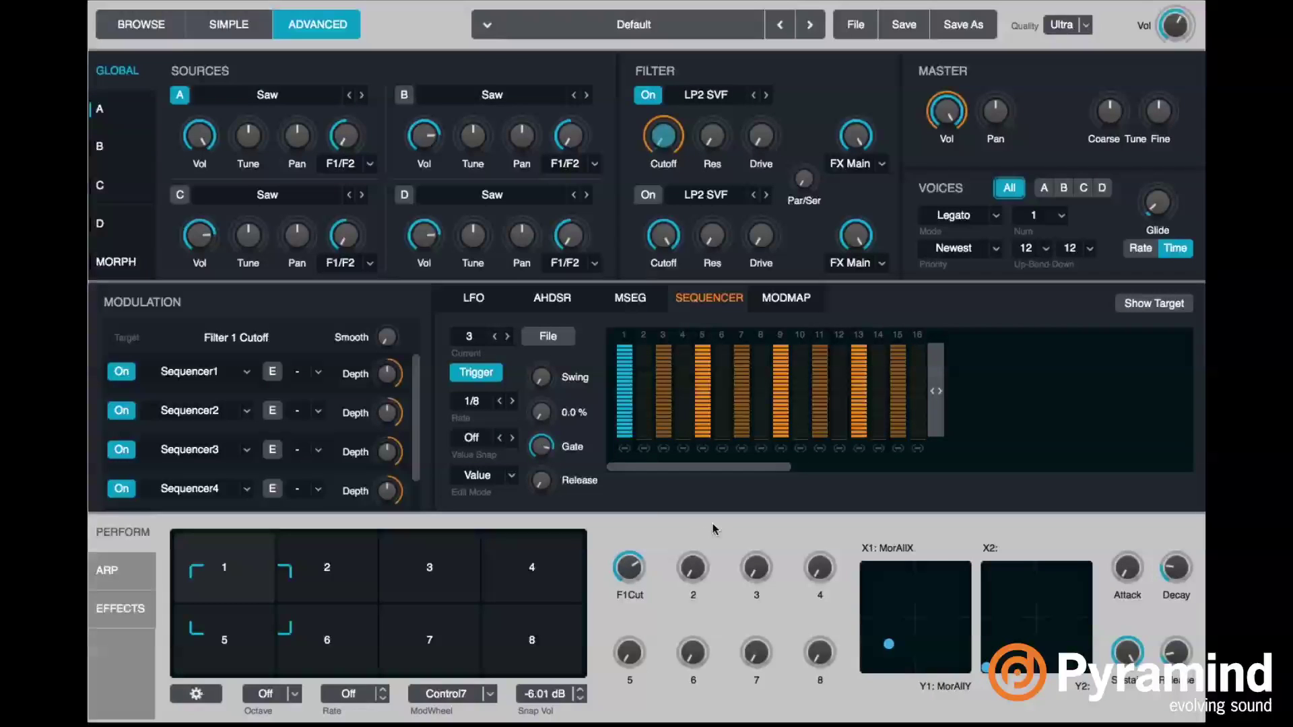
{"action": "left_click", "coordinate": [511, 401]}
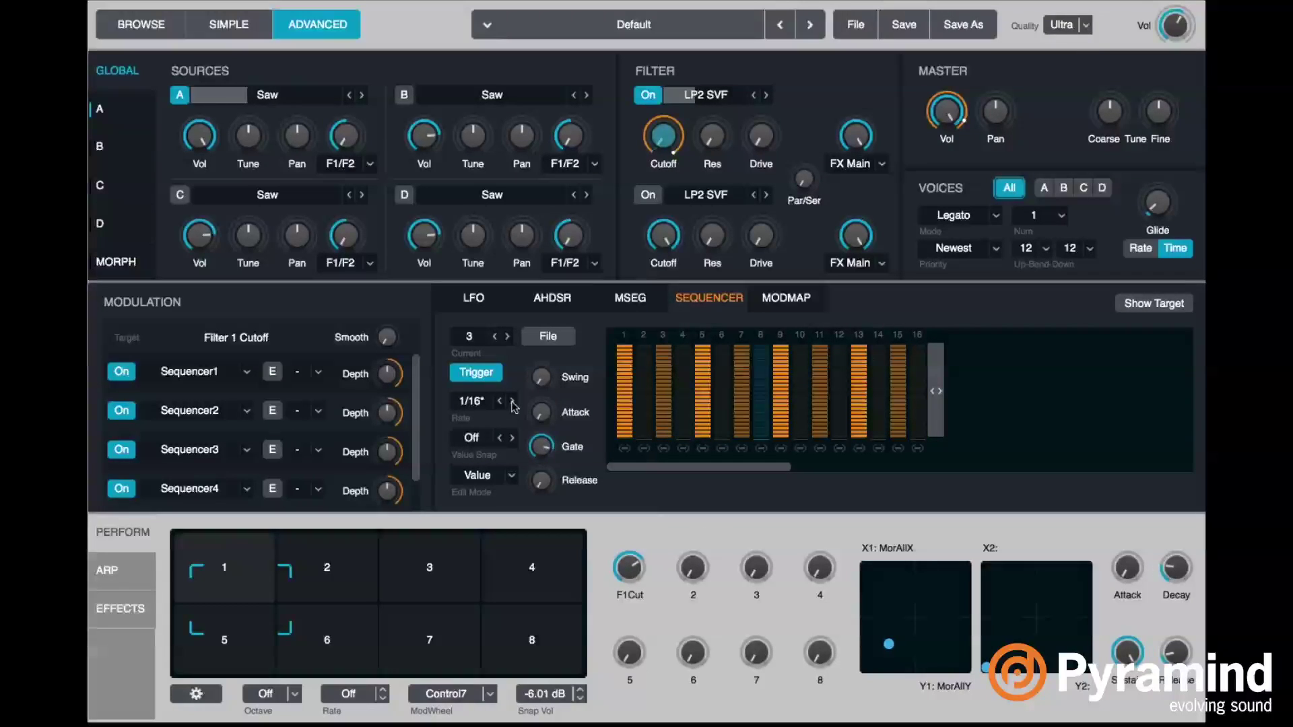
{"action": "mouse_move", "coordinate": [634, 581]}
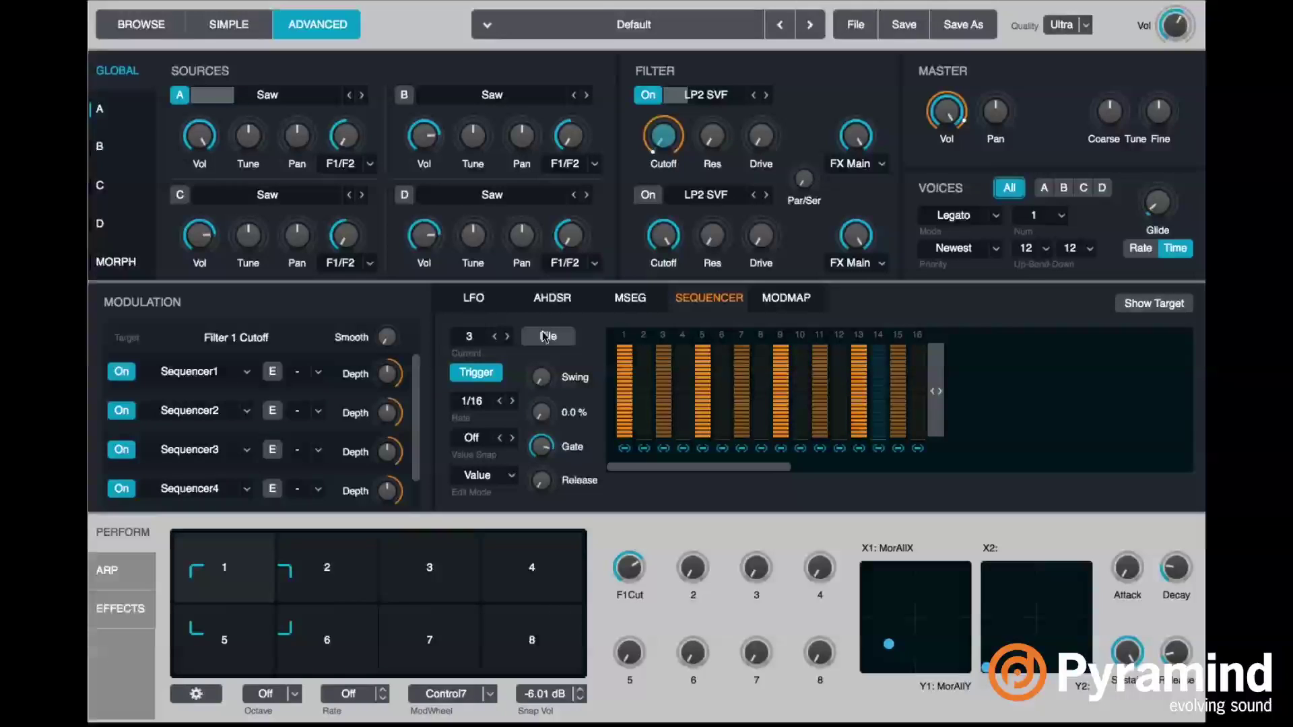
- Raise F1Cut to 95.6% and increase the levels of steps 3 and 15 in Sequencer 4
{"action": "left_click", "coordinate": [509, 338]}
{"action": "mouse_move", "coordinate": [652, 560]}
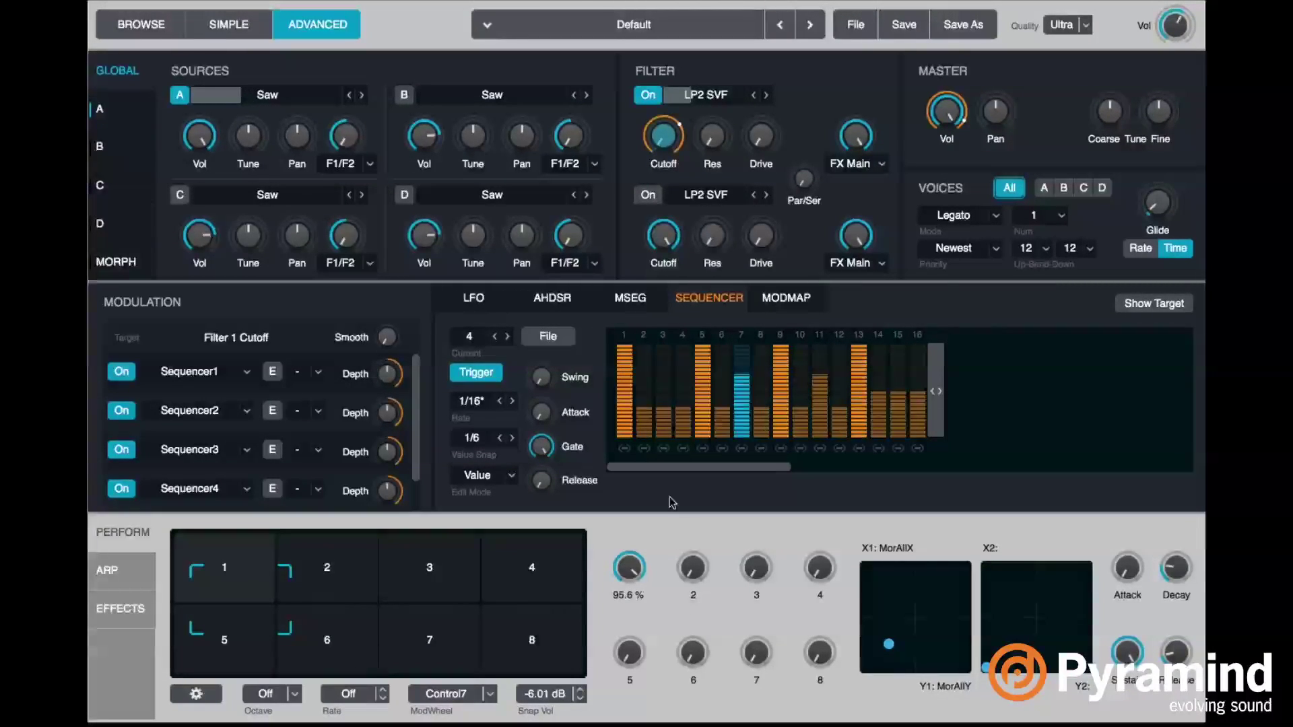
{"action": "left_click", "coordinate": [664, 375]}
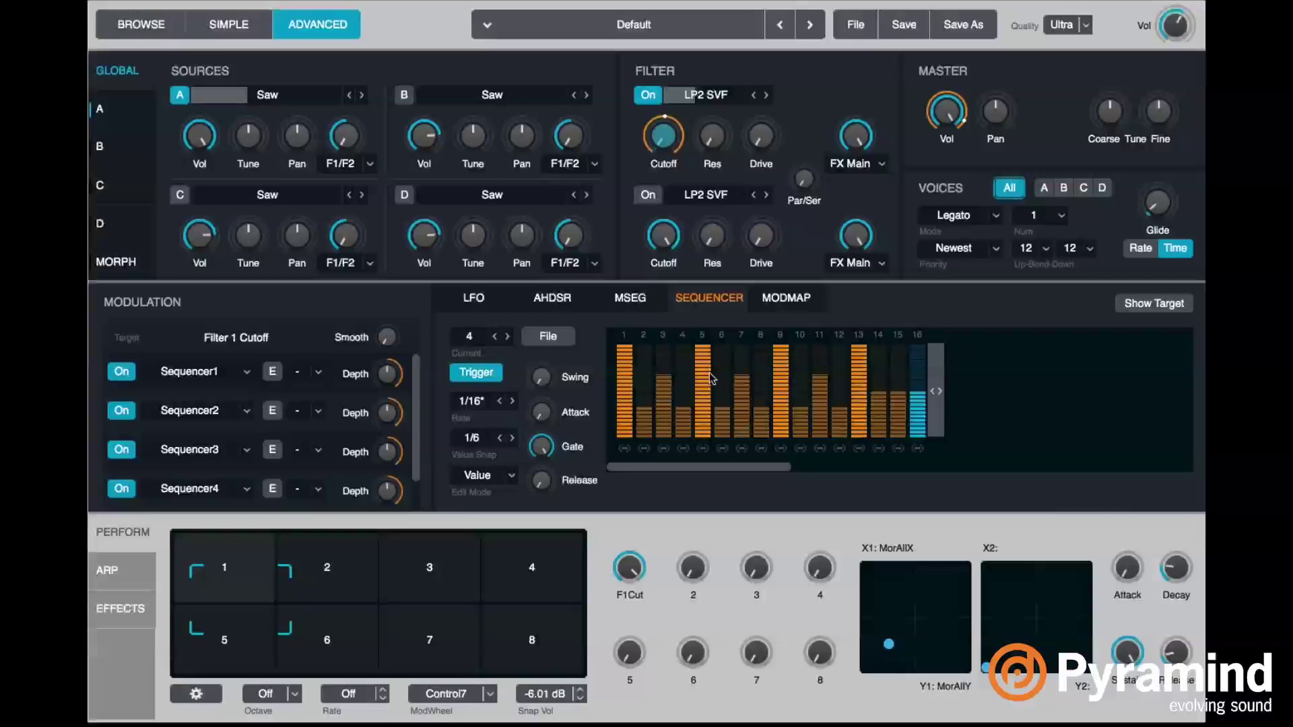
{"action": "left_click", "coordinate": [898, 361]}
- Set Sequencer 4's rate to 1/16 after trying 1/32, and shorten its gate well below 100%
{"action": "left_click", "coordinate": [512, 401]}
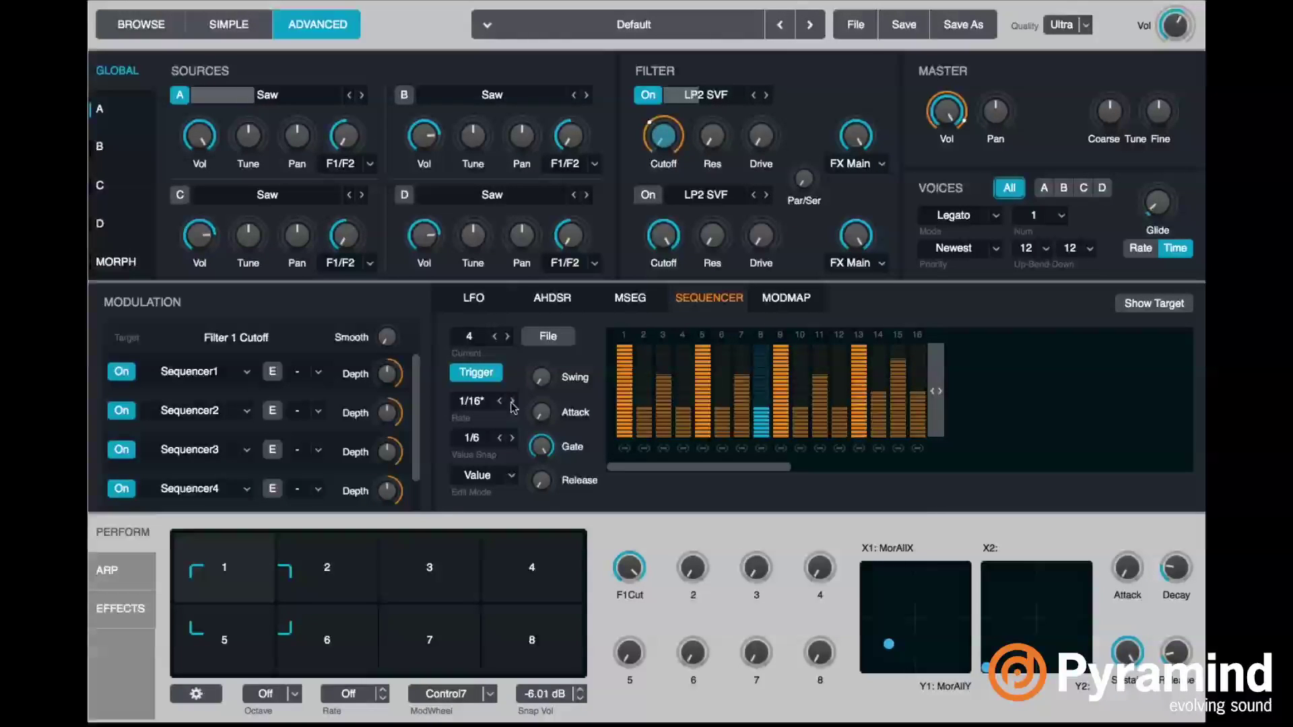
{"action": "left_click", "coordinate": [512, 401]}
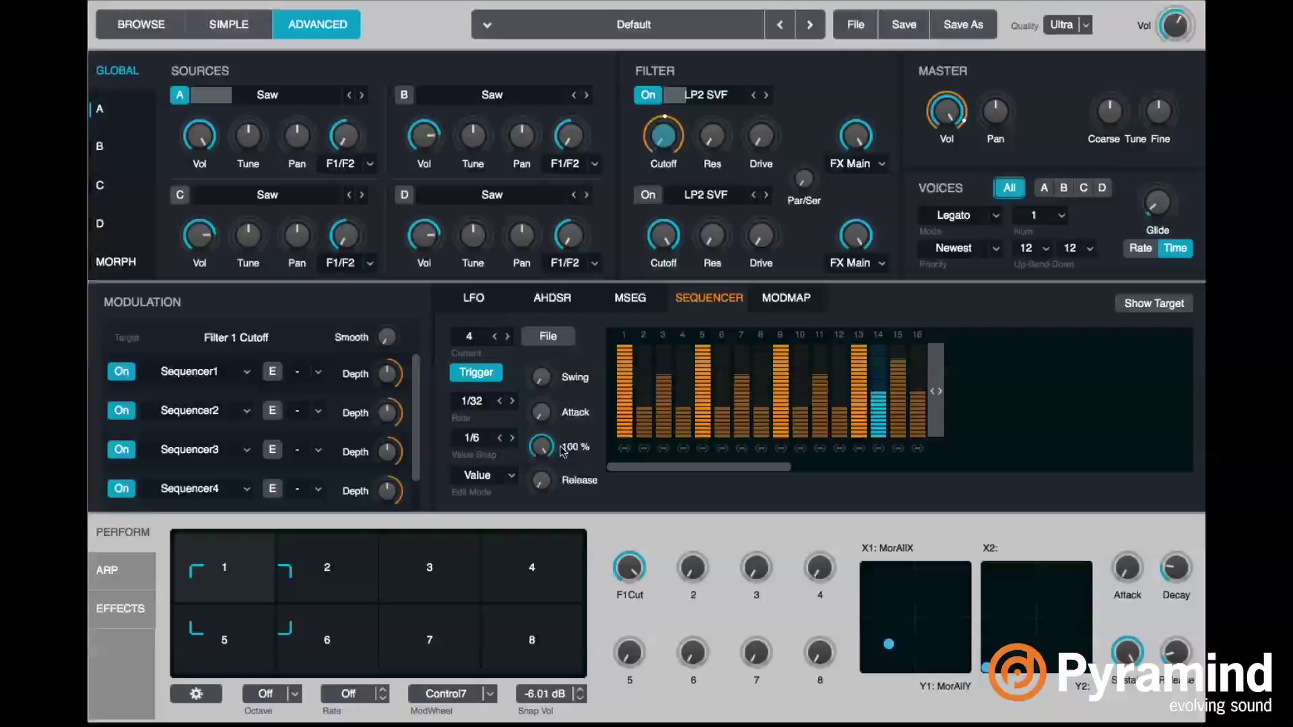
{"action": "left_click_drag", "start_coordinate": [542, 447], "coordinate": [541, 575]}
{"action": "left_click", "coordinate": [499, 402]}
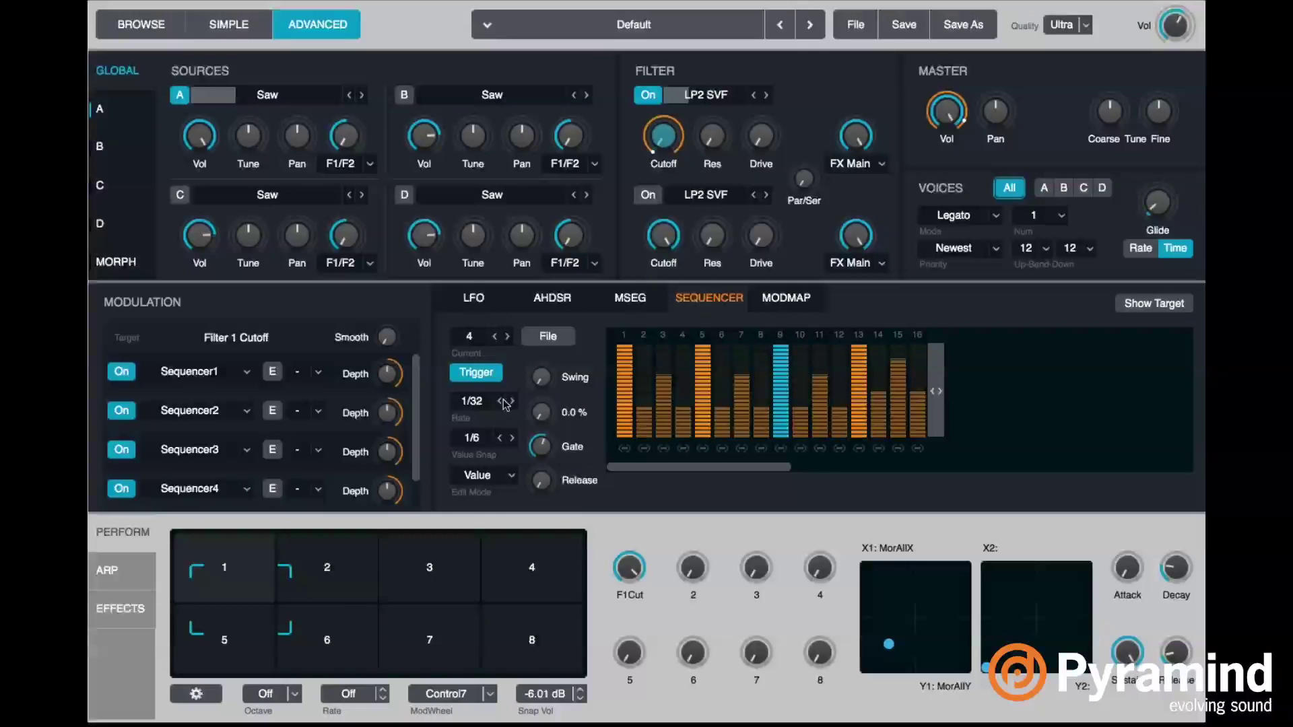
{"action": "left_click", "coordinate": [499, 401]}
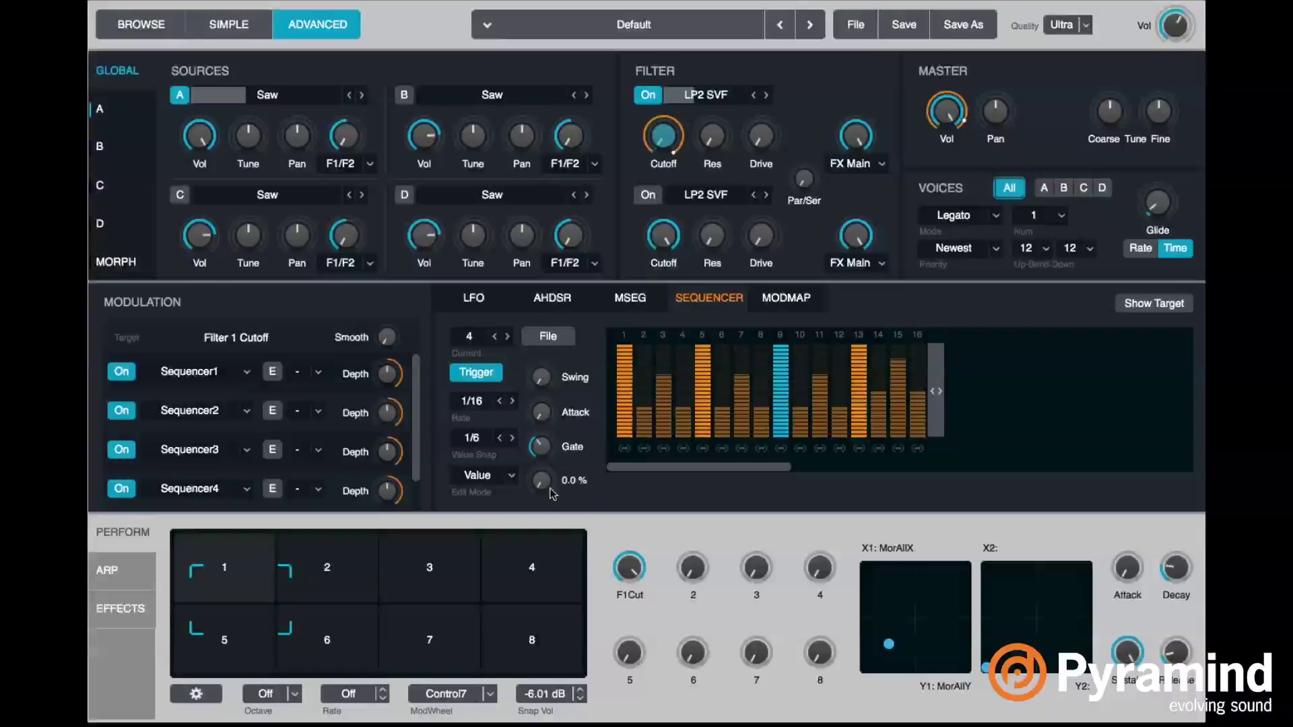
{"action": "mouse_move", "coordinate": [549, 451]}
{"action": "mouse_move", "coordinate": [549, 451]}
{"action": "left_mouse_down"}
{"action": "mouse_move", "coordinate": [545, 466]}
{"action": "mouse_move", "coordinate": [543, 450]}
{"action": "left_mouse_up"}
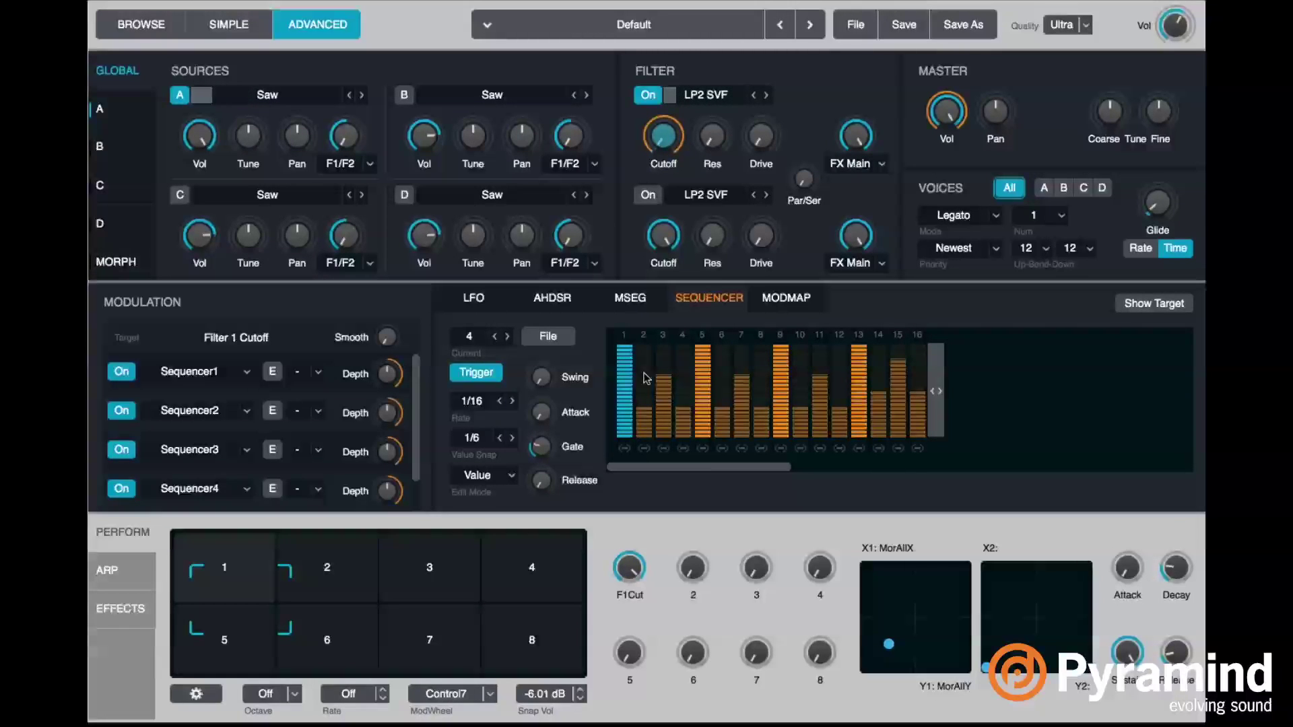
- Examine the curves of Mod Maps 4 and 3 and sweep the F1Cut control through its range
{"action": "left_click", "coordinate": [779, 301]}
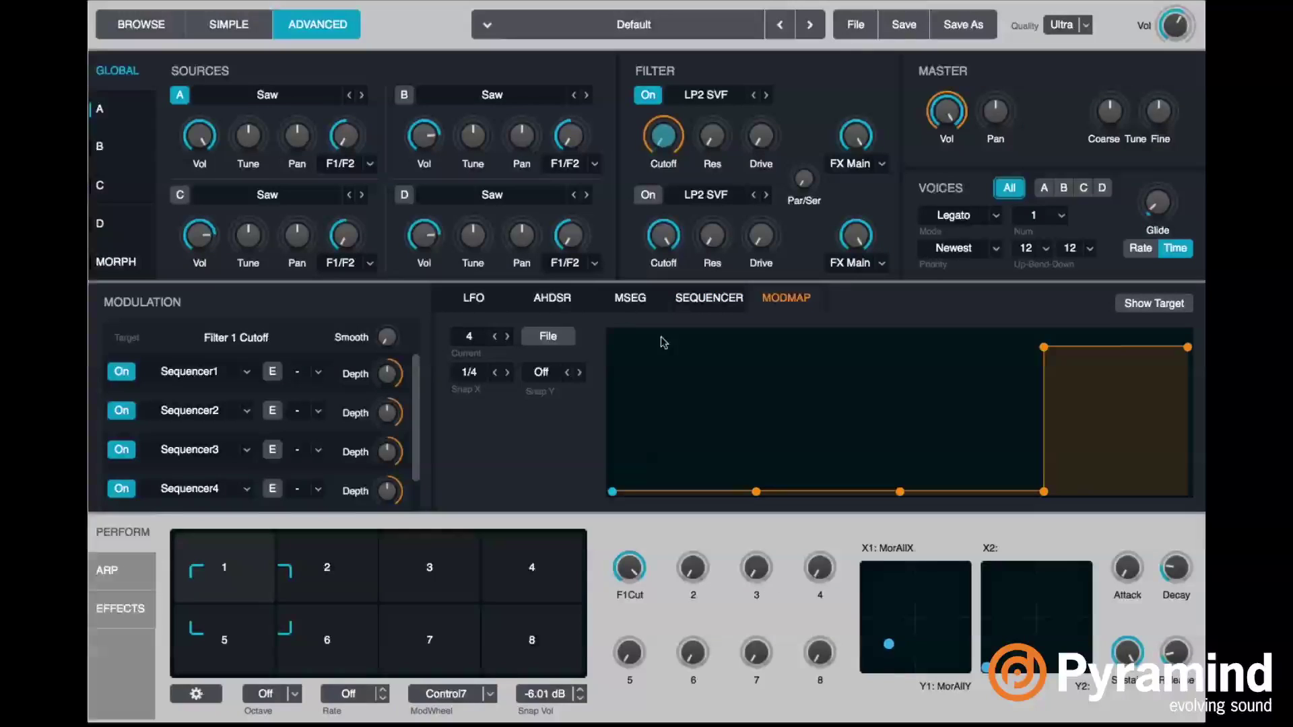
{"action": "left_click", "coordinate": [496, 336]}
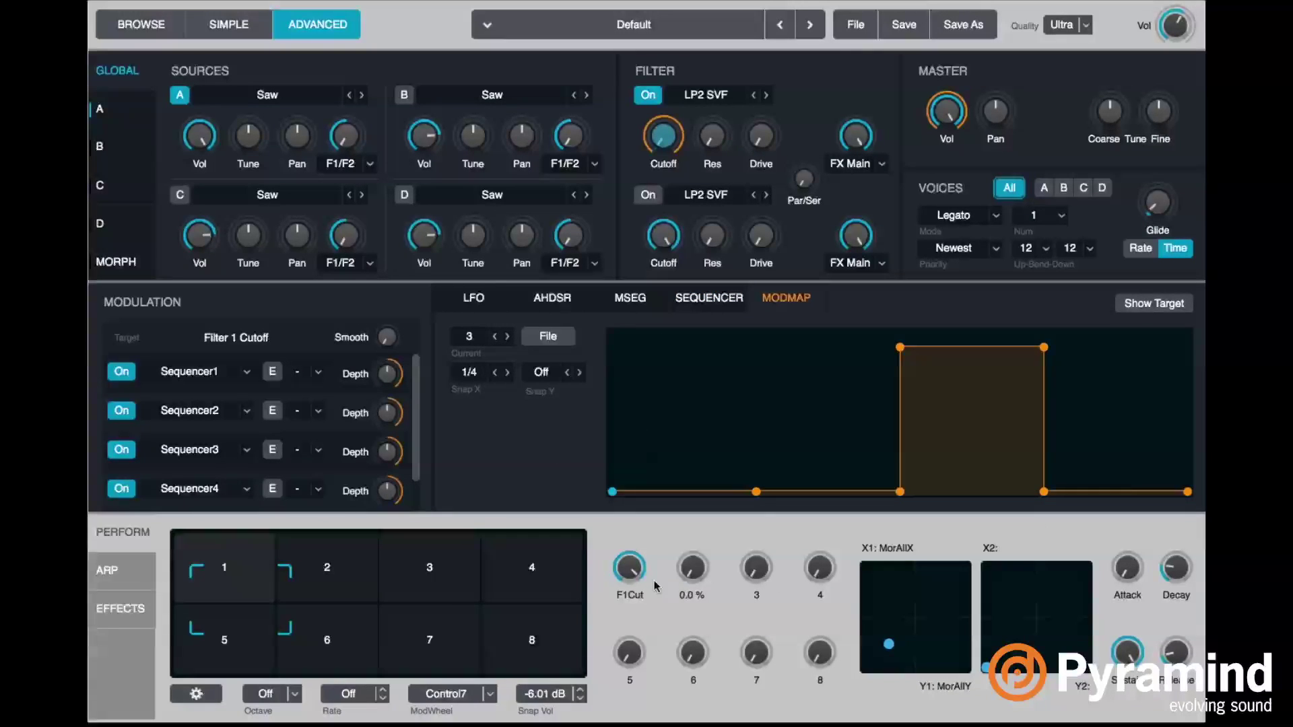
{"action": "left_click_drag", "start_coordinate": [624, 607], "coordinate": [645, 633]}
{"action": "left_click_drag", "start_coordinate": [633, 567], "coordinate": [825, 388]}
- Edit the modulation of Sequencer1's Depth and add the Perform source Control2 as a modulator of Control1's Depth
{"action": "mouse_move", "coordinate": [671, 141]}
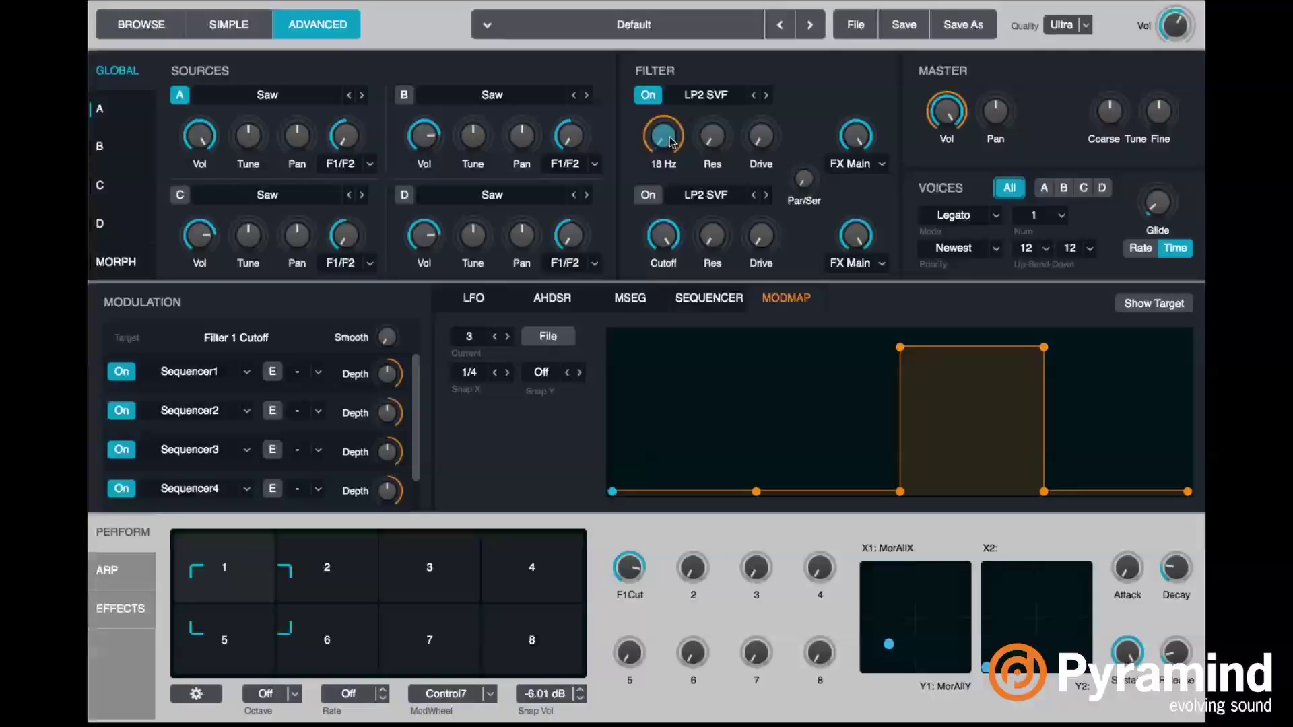
{"action": "right_click", "coordinate": [388, 377]}
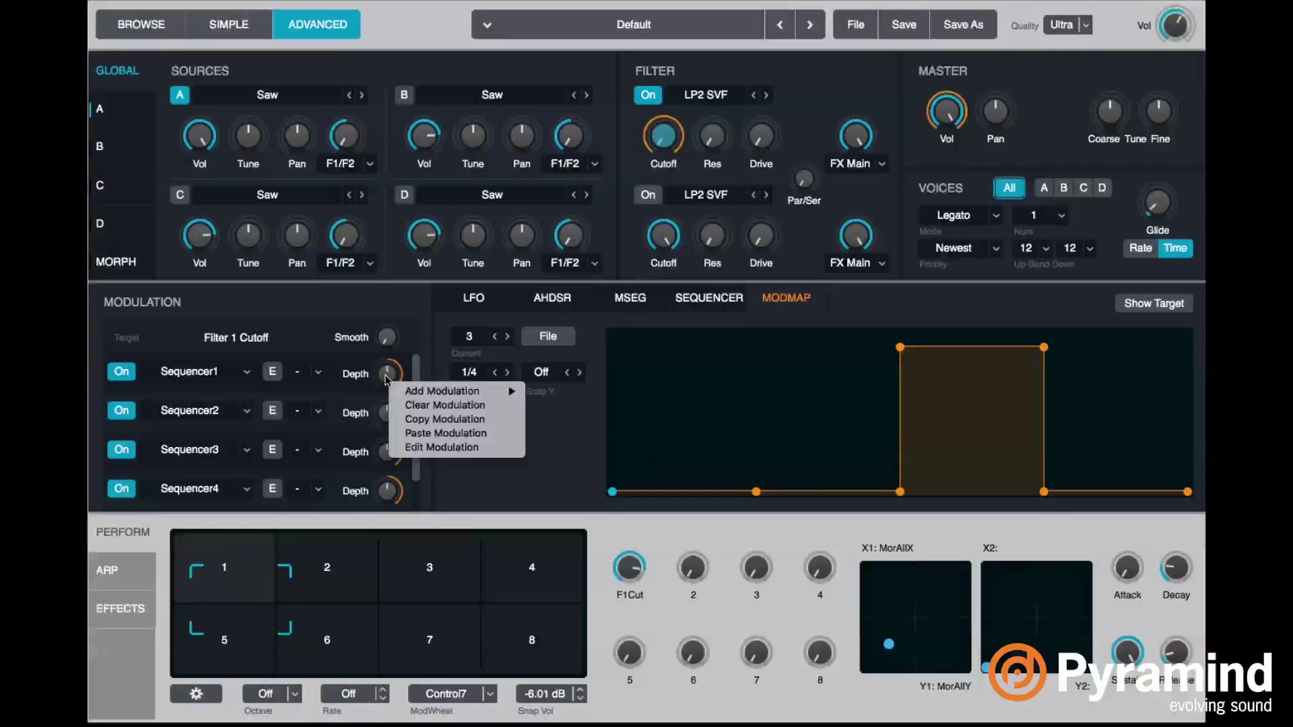
{"action": "left_click", "coordinate": [484, 449]}
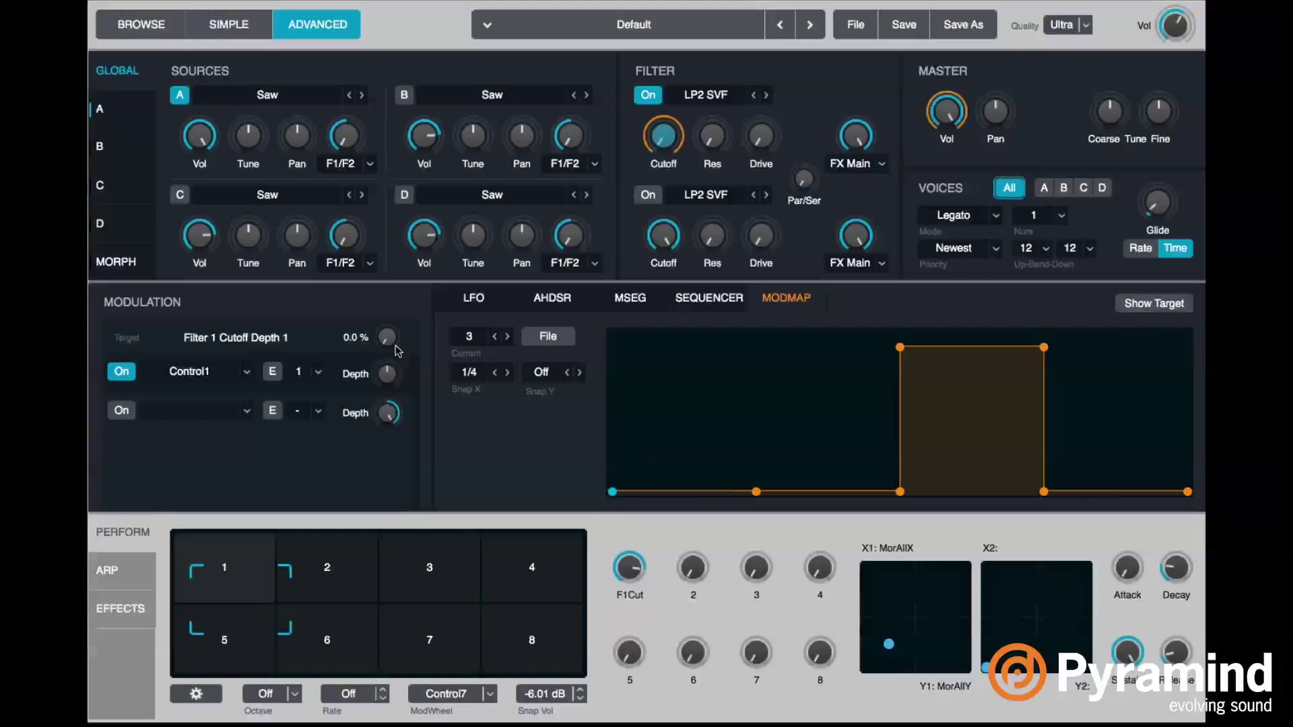
{"action": "right_click", "coordinate": [390, 385]}
{"action": "mouse_move", "coordinate": [470, 397]}
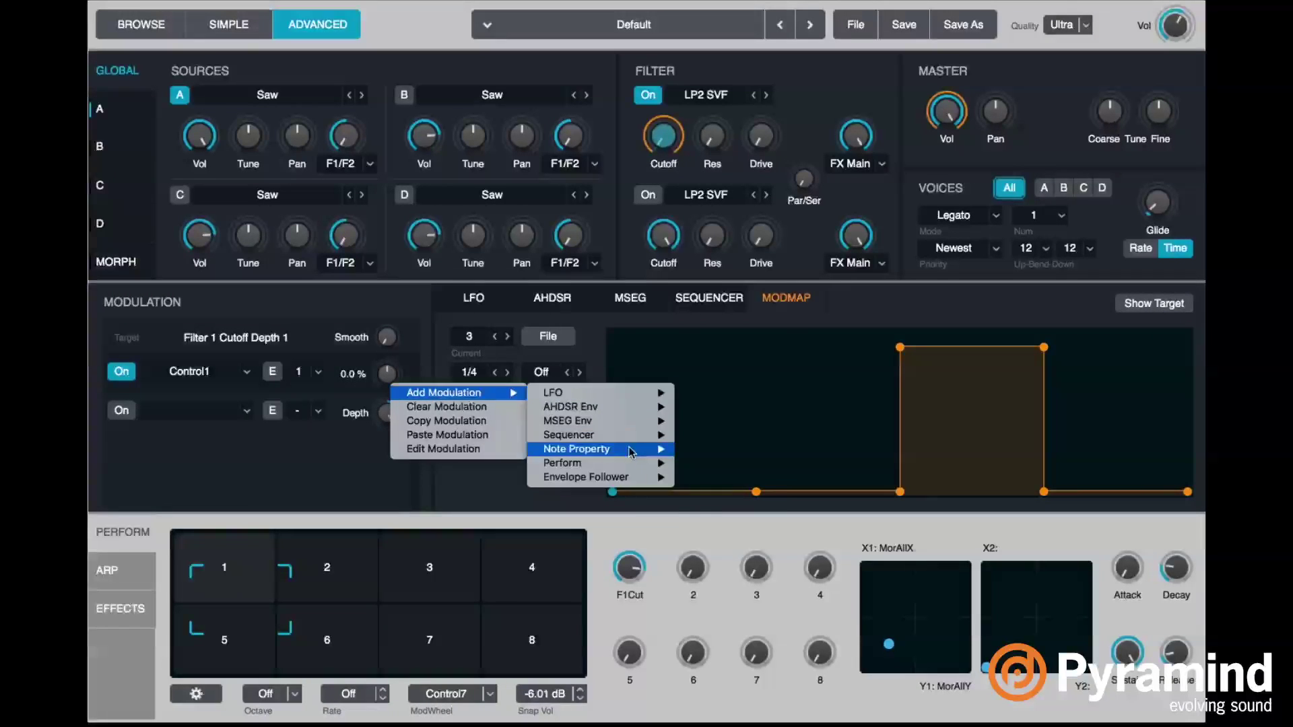
{"action": "mouse_move", "coordinate": [646, 463]}
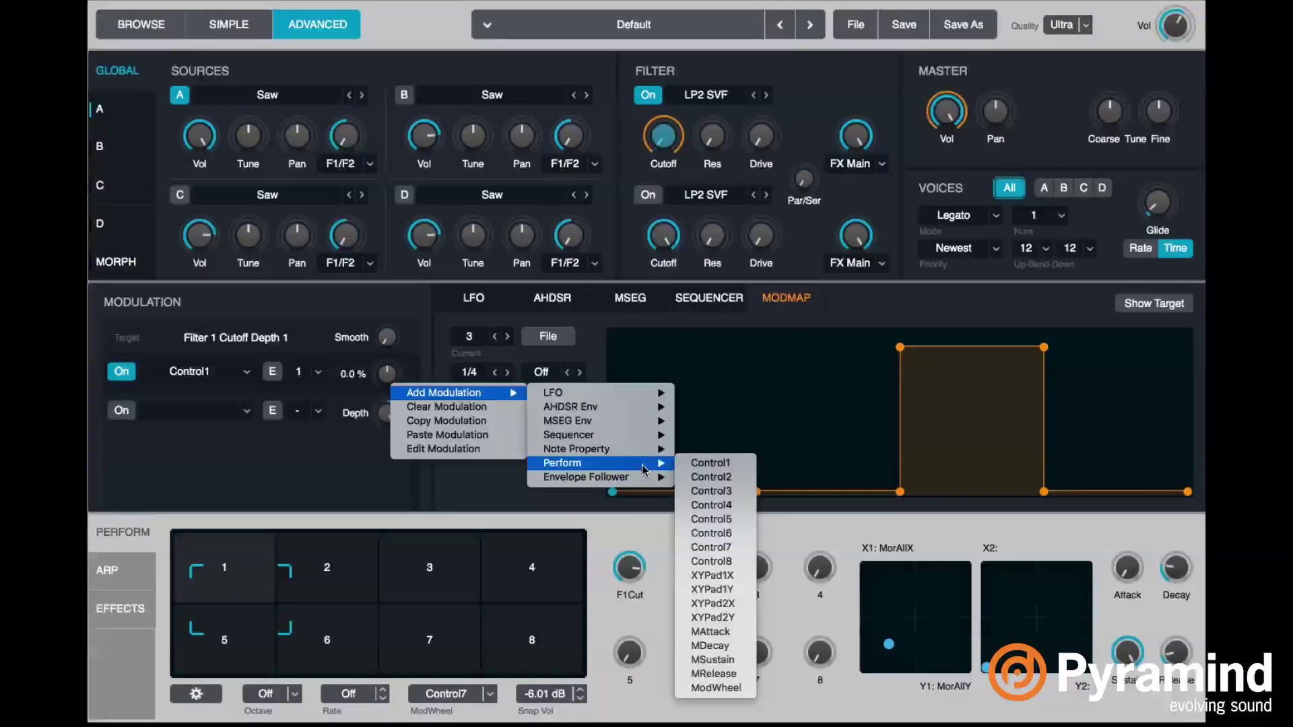
{"action": "left_click", "coordinate": [736, 477]}
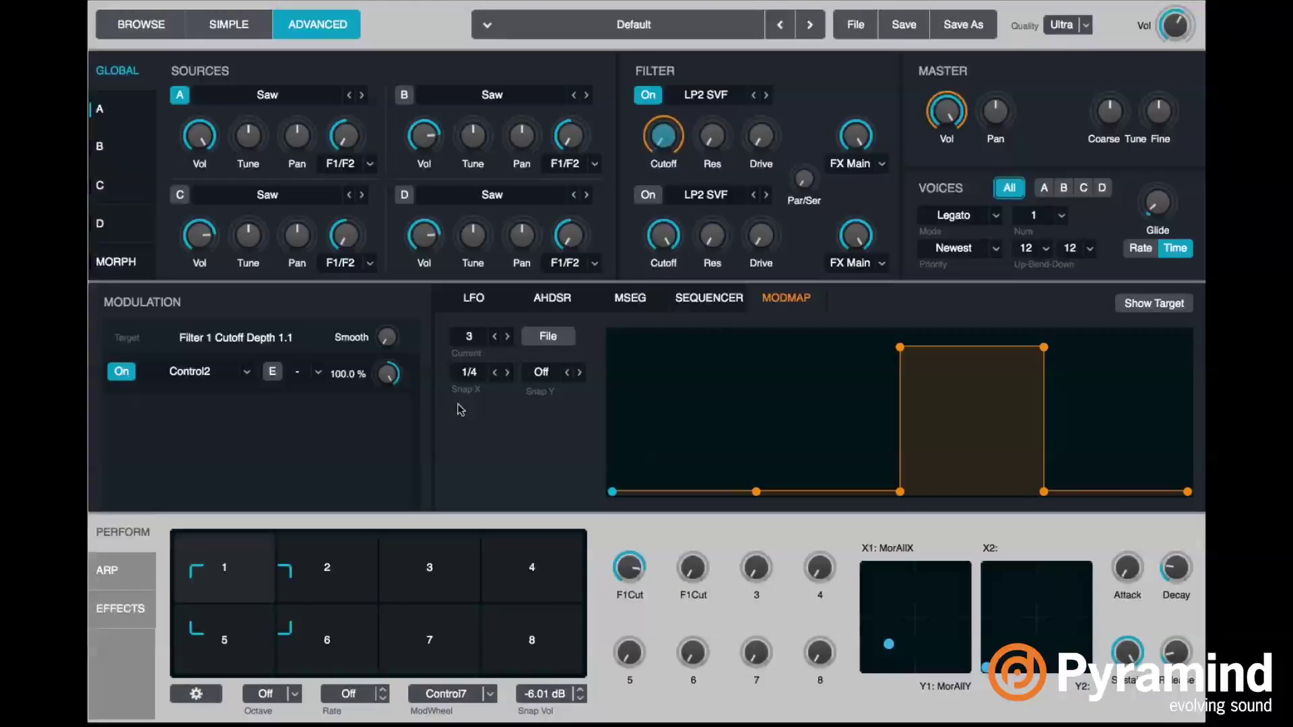
- Edit the modulation of Sequencer2's Depth on Filter 1 Cutoff and add the Perform source Control2 to Control1's Depth
{"action": "left_click", "coordinate": [664, 140]}
{"action": "right_click", "coordinate": [389, 421]}
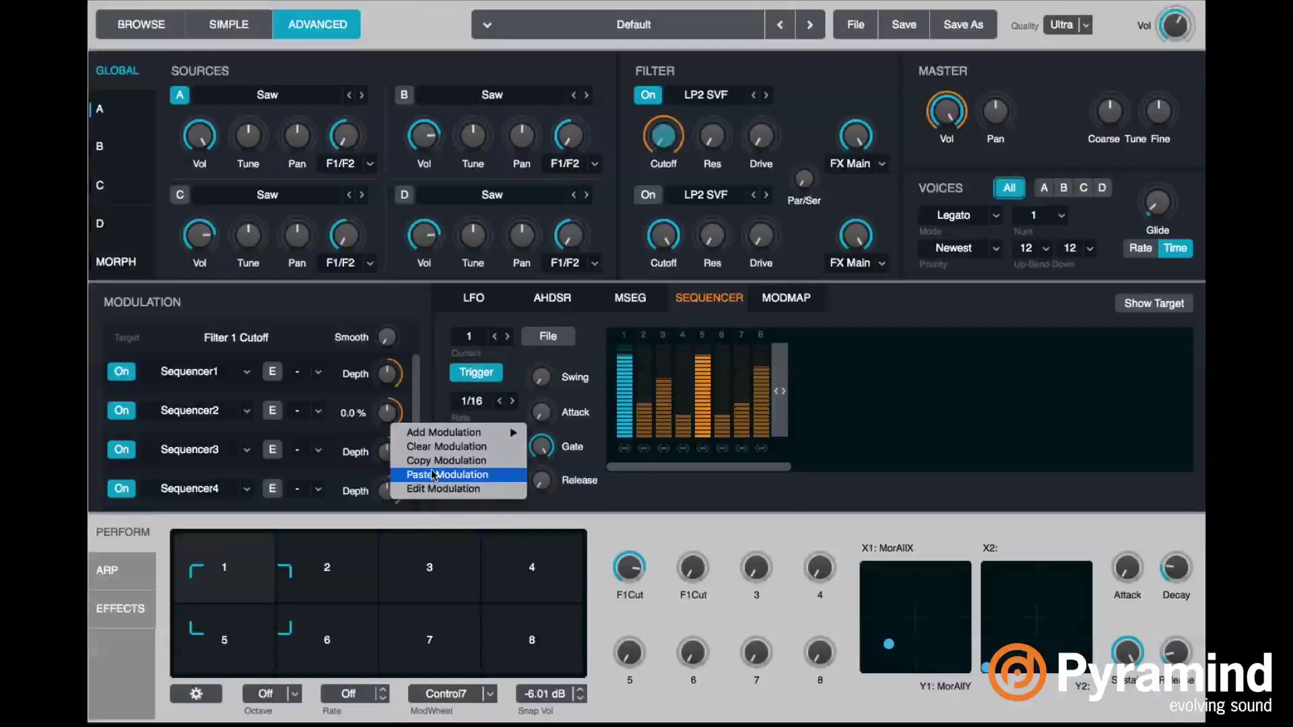
{"action": "left_click", "coordinate": [432, 486]}
{"action": "right_click", "coordinate": [389, 377]}
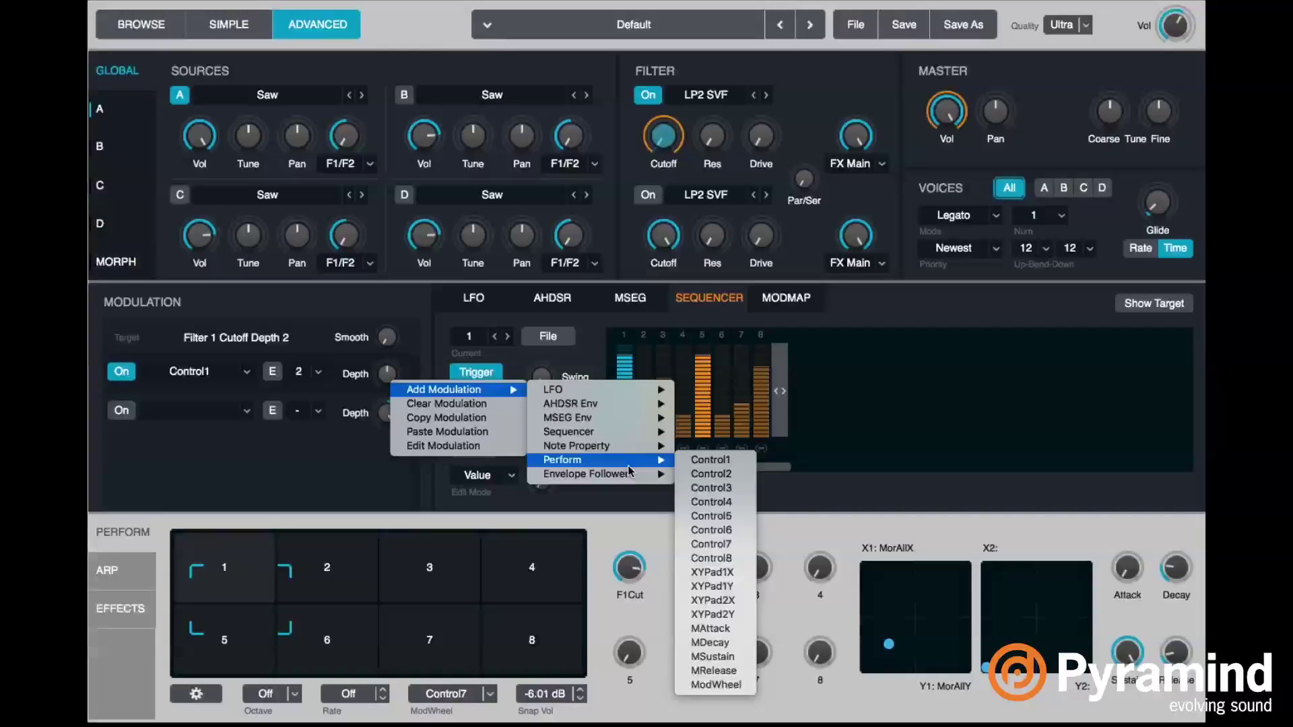
{"action": "left_click", "coordinate": [707, 474]}
- Edit Sequencer3's Depth modulation on Filter 1 Cutoff, setting Control1's Depth to 0% and adding Control2 as its modulator
{"action": "left_click", "coordinate": [683, 132]}
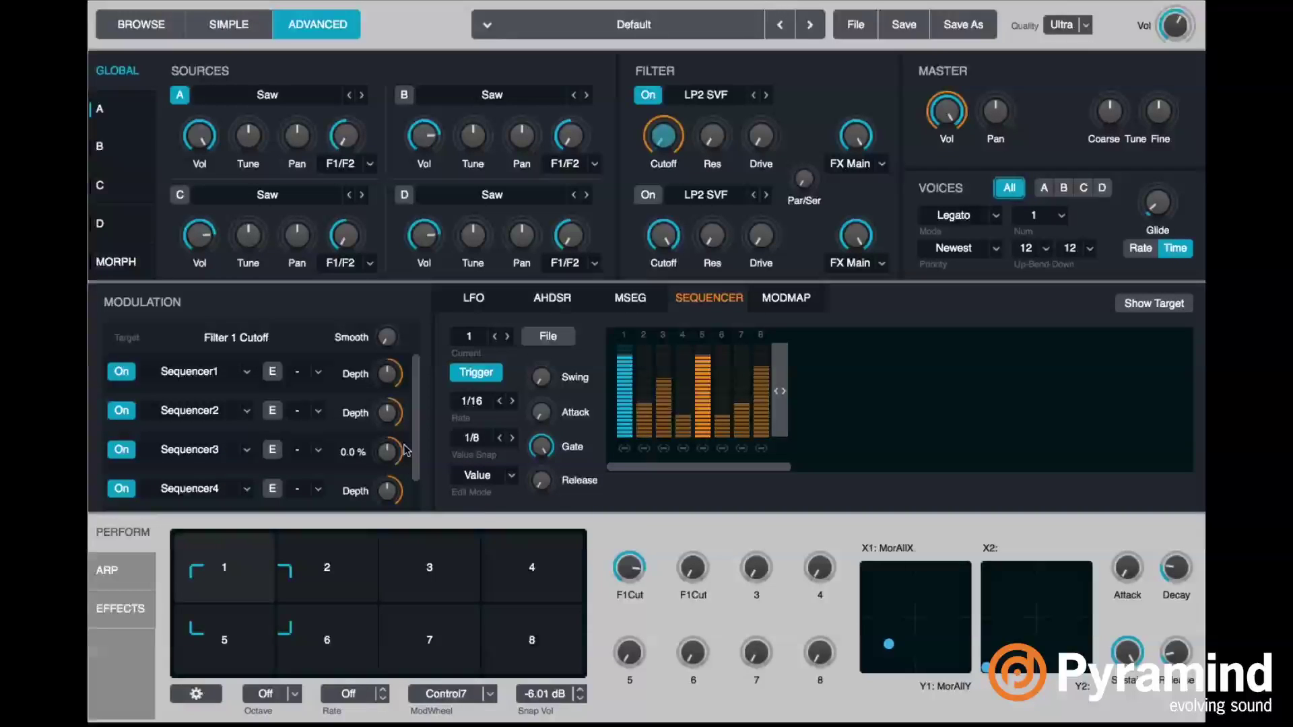
{"action": "right_click", "coordinate": [388, 459]}
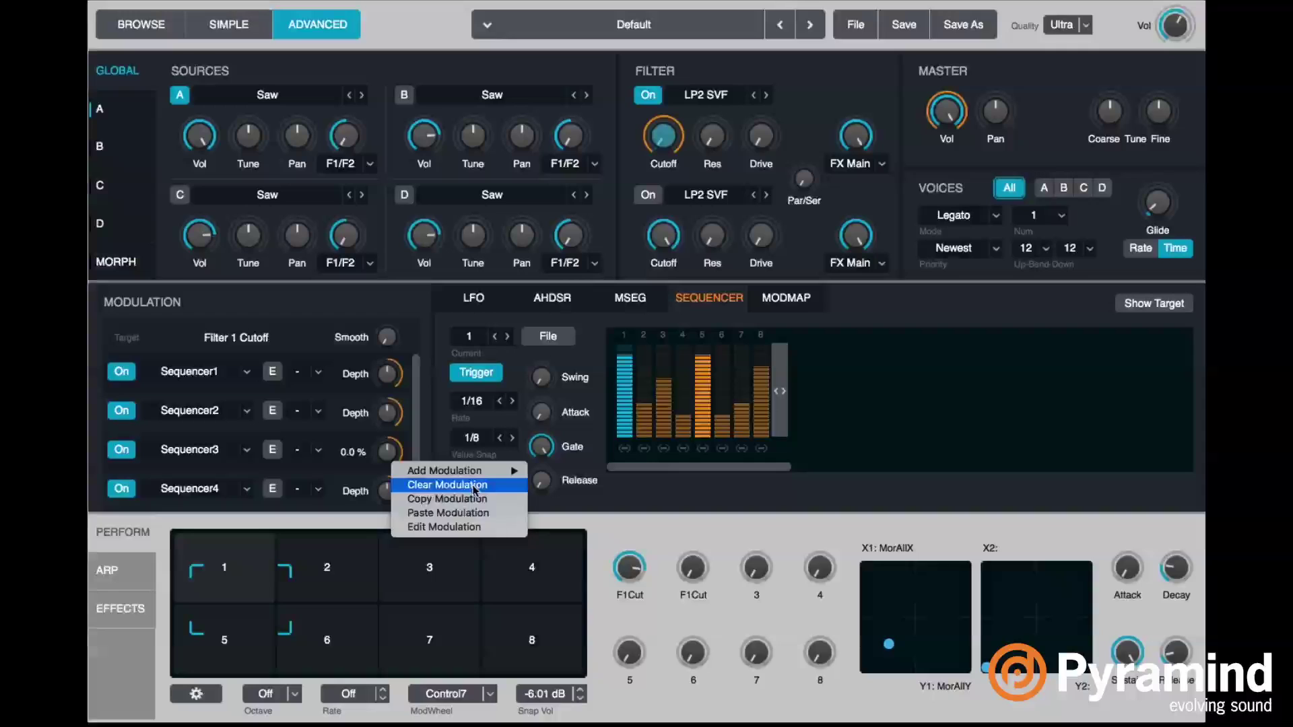
{"action": "left_click", "coordinate": [496, 530]}
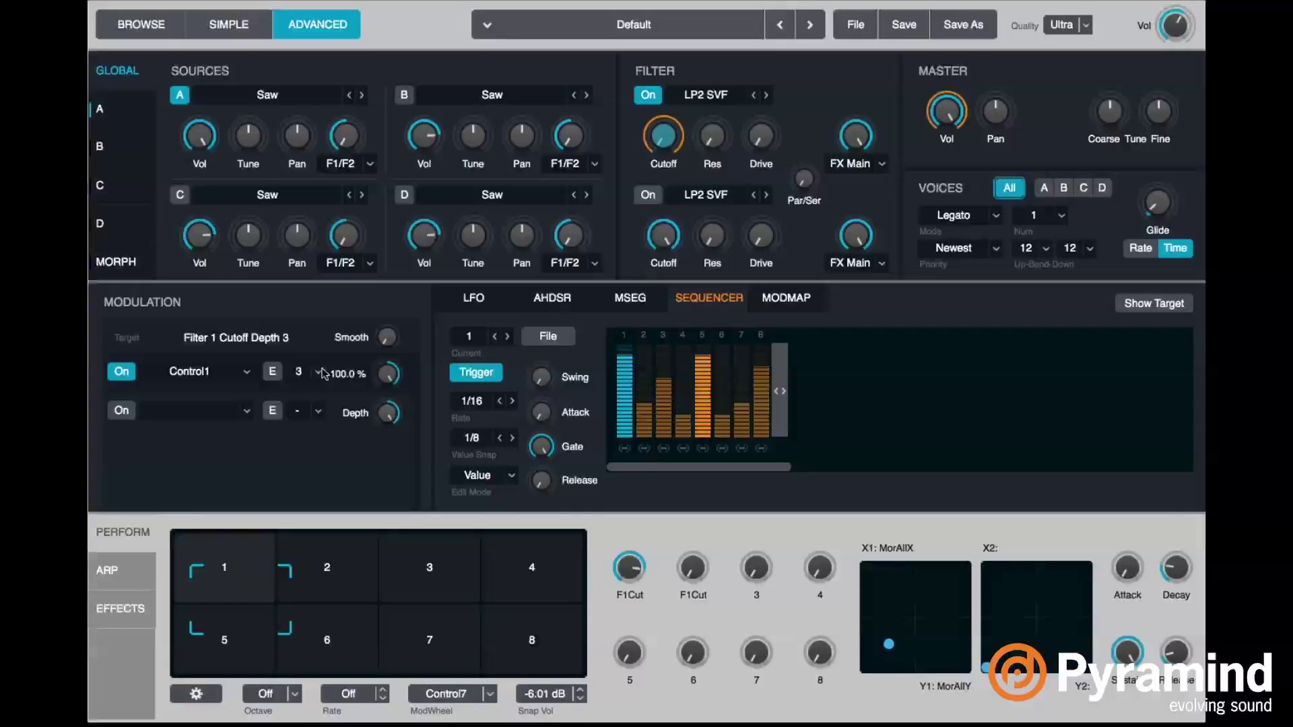
{"action": "double_click", "coordinate": [390, 378]}
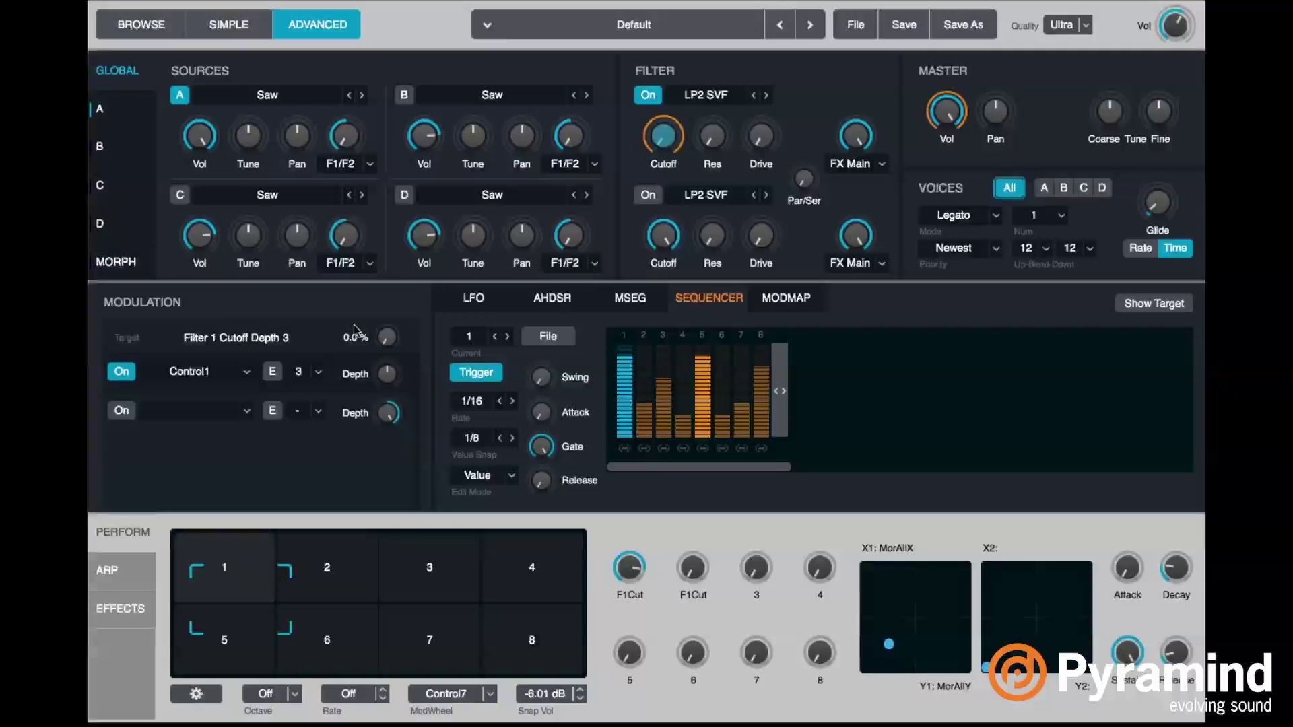
{"action": "right_click", "coordinate": [388, 374]}
{"action": "mouse_move", "coordinate": [466, 388]}
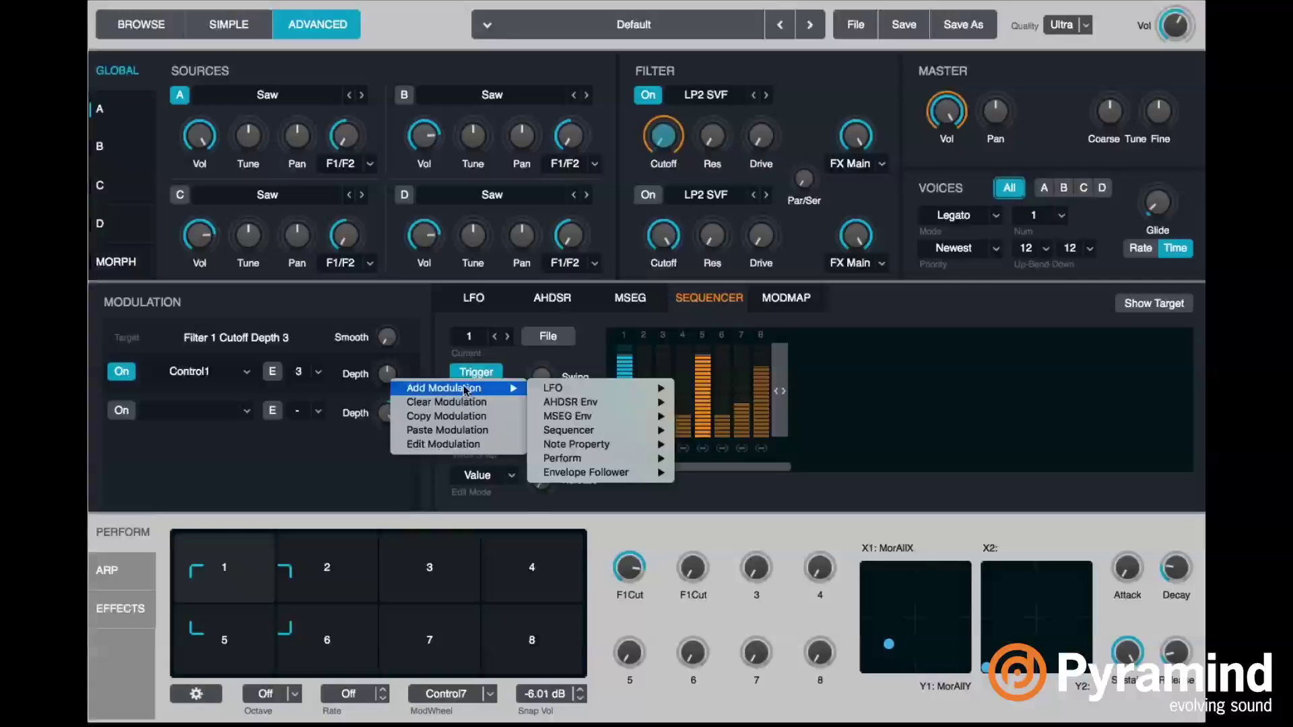
{"action": "mouse_move", "coordinate": [612, 422]}
{"action": "mouse_move", "coordinate": [632, 462]}
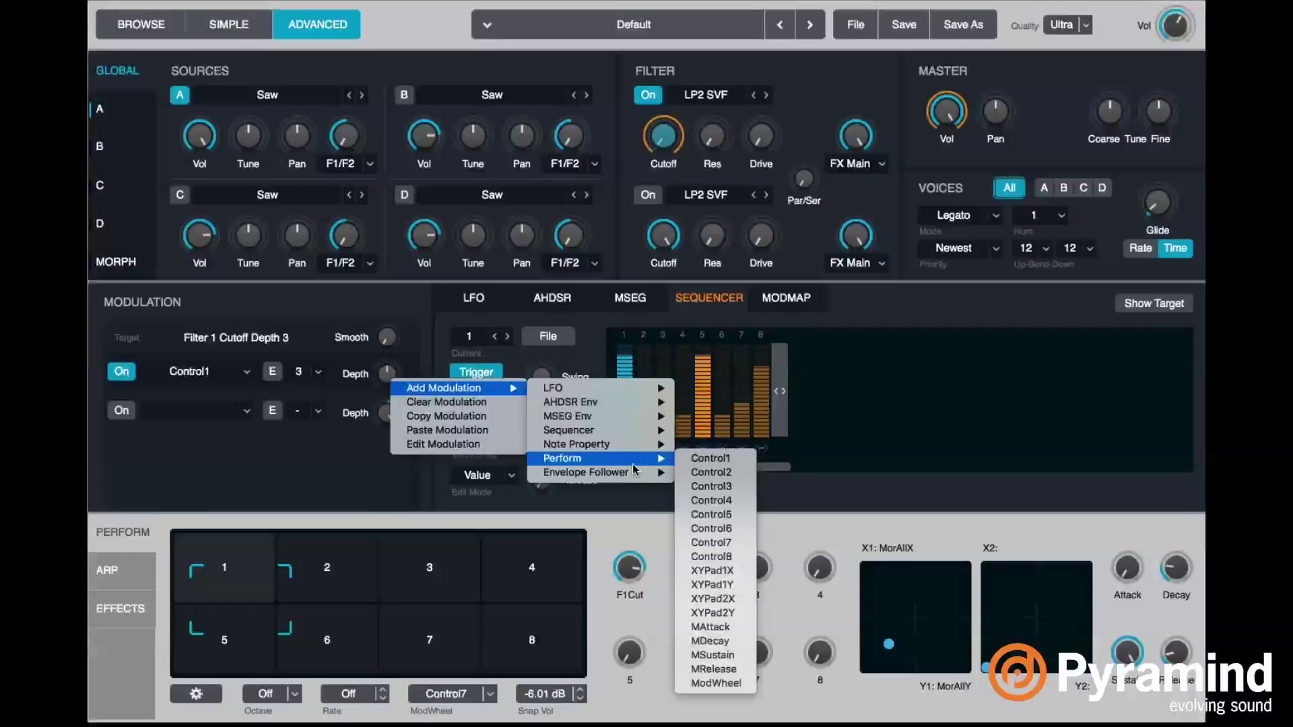
{"action": "left_click", "coordinate": [710, 472]}
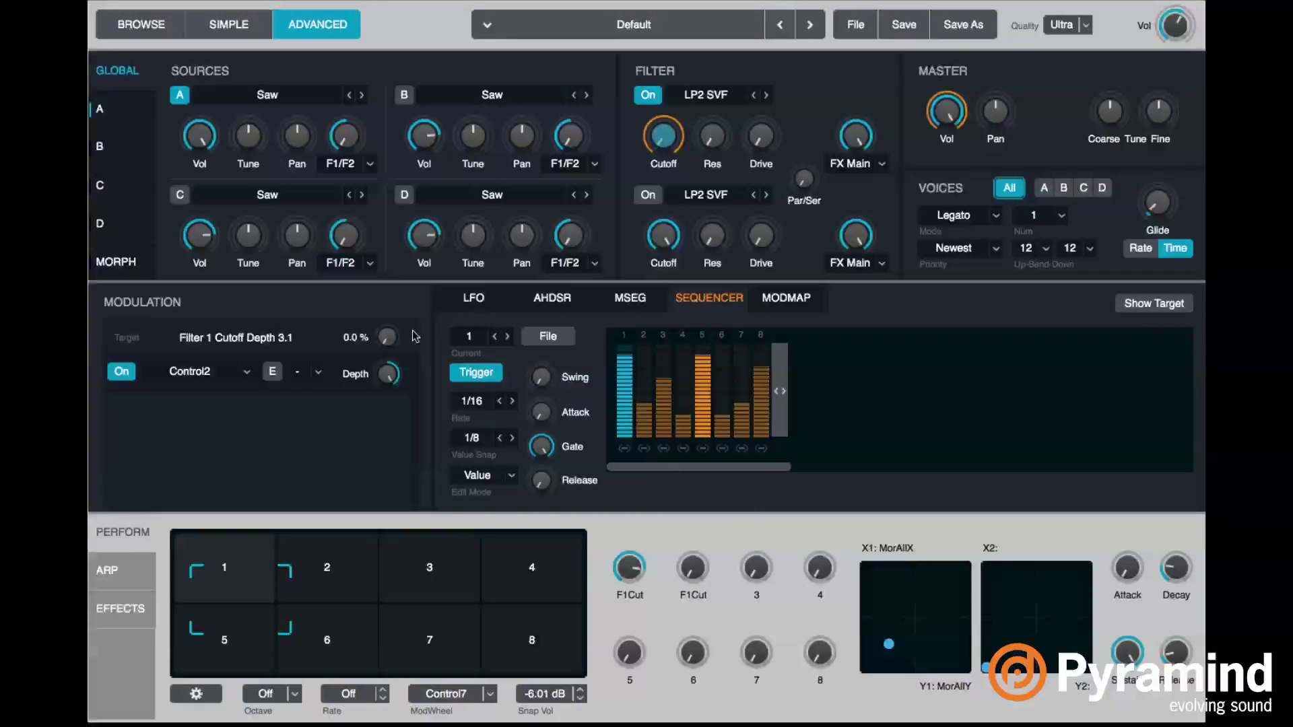
- Edit Sequencer4's Depth modulation on Filter 1 Cutoff, setting Control1's Depth to 0% and adding Control2 as its modulator
{"action": "left_click", "coordinate": [672, 134]}
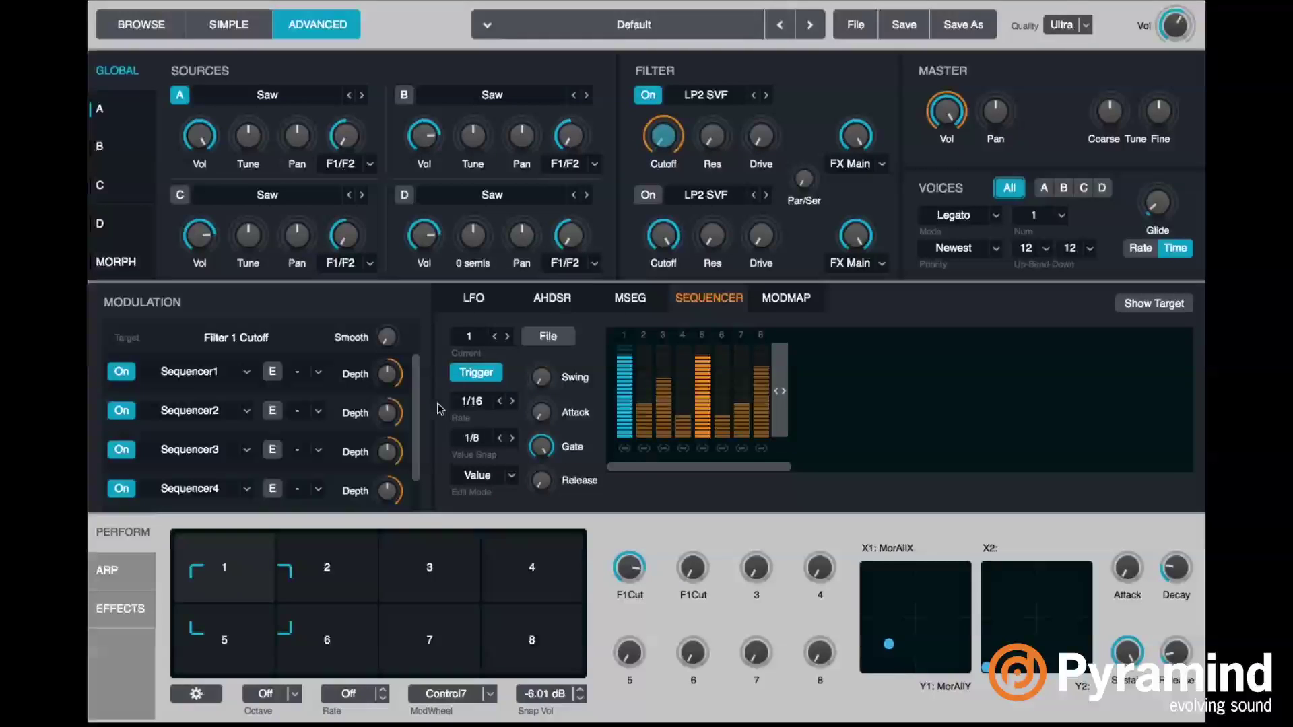
{"action": "right_click", "coordinate": [386, 489]}
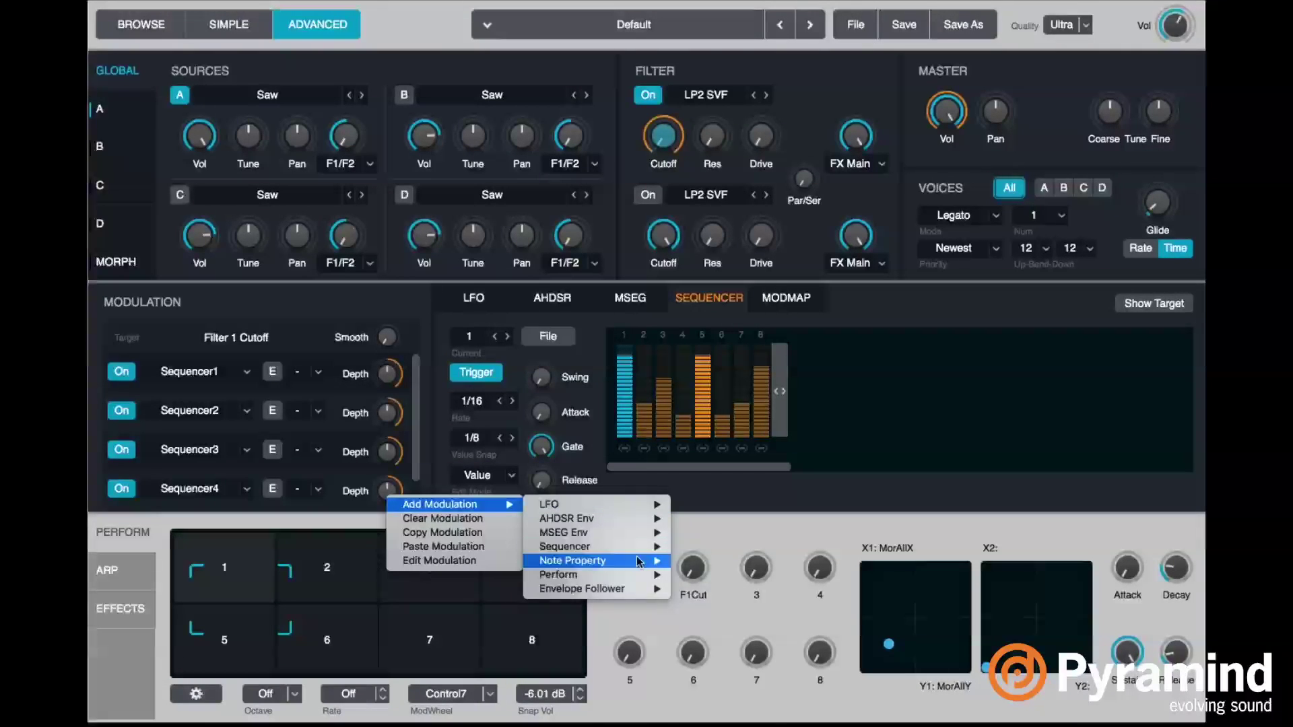
{"action": "left_click", "coordinate": [463, 562]}
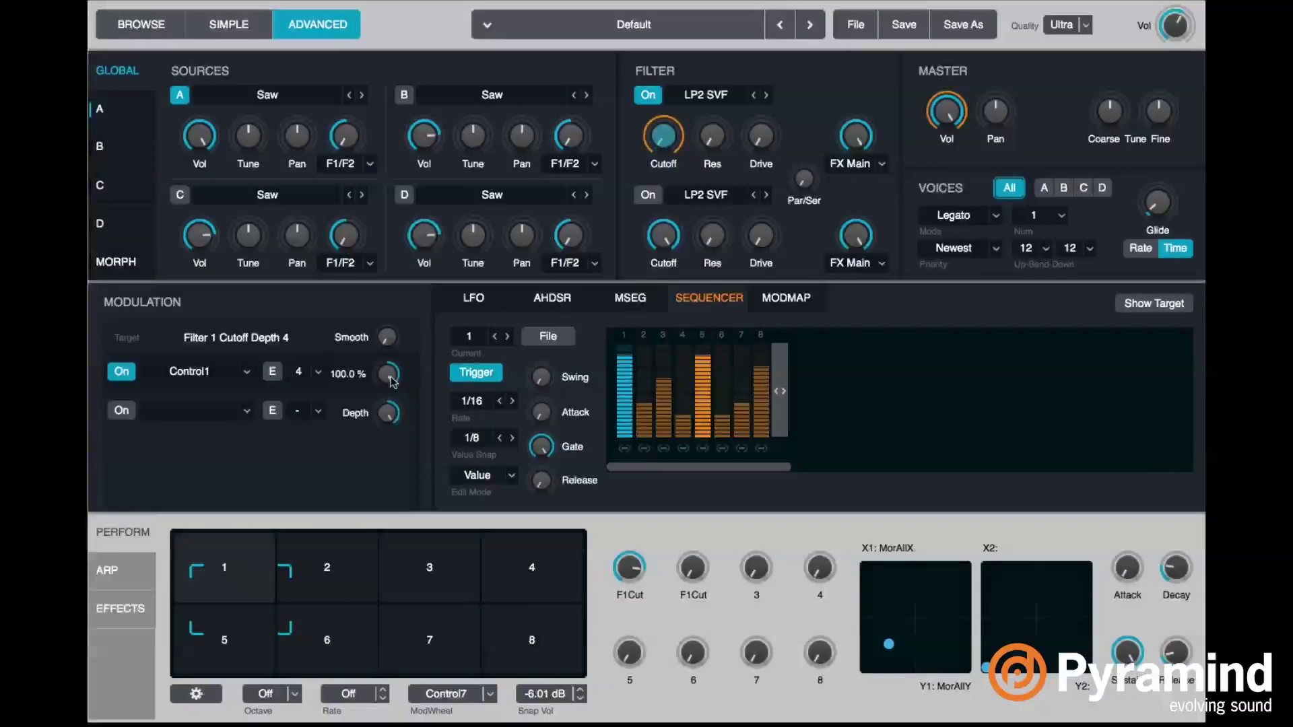
{"action": "right_click", "coordinate": [387, 367]}
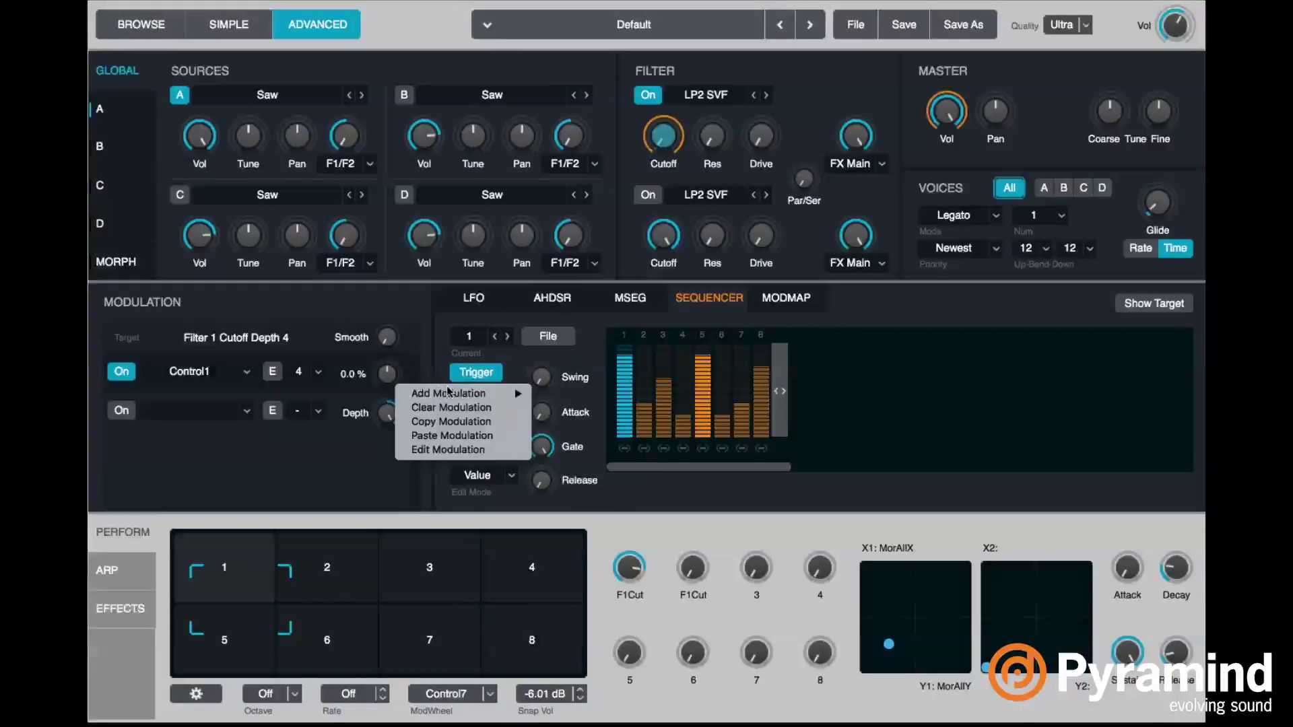
{"action": "mouse_move", "coordinate": [484, 394]}
{"action": "mouse_move", "coordinate": [650, 463]}
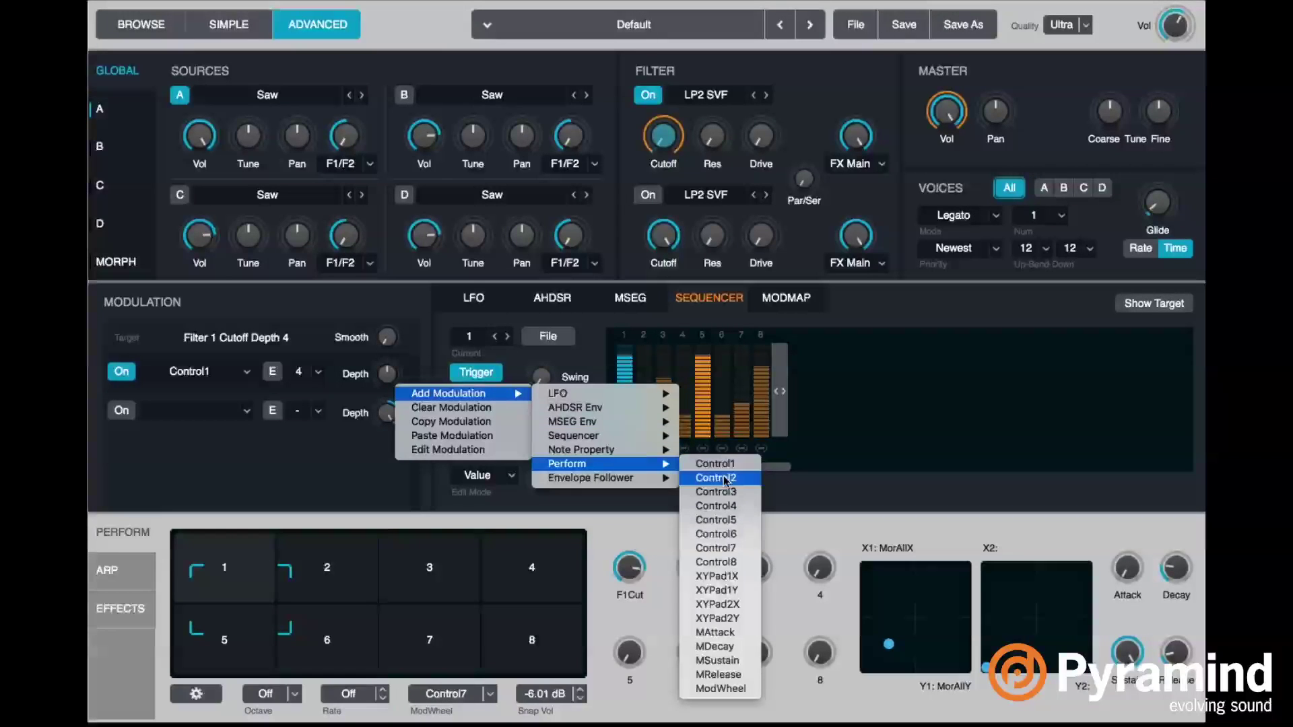
{"action": "left_click", "coordinate": [710, 478]}
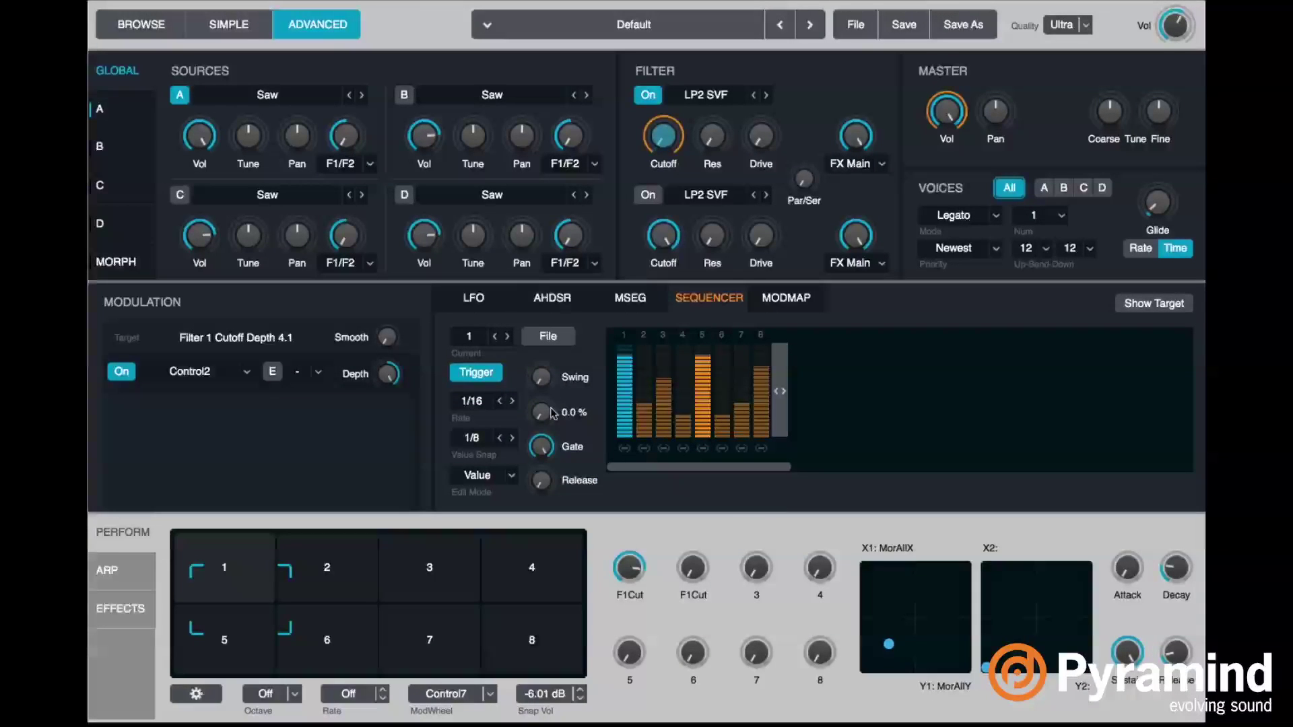
{"action": "left_click", "coordinate": [659, 130]}
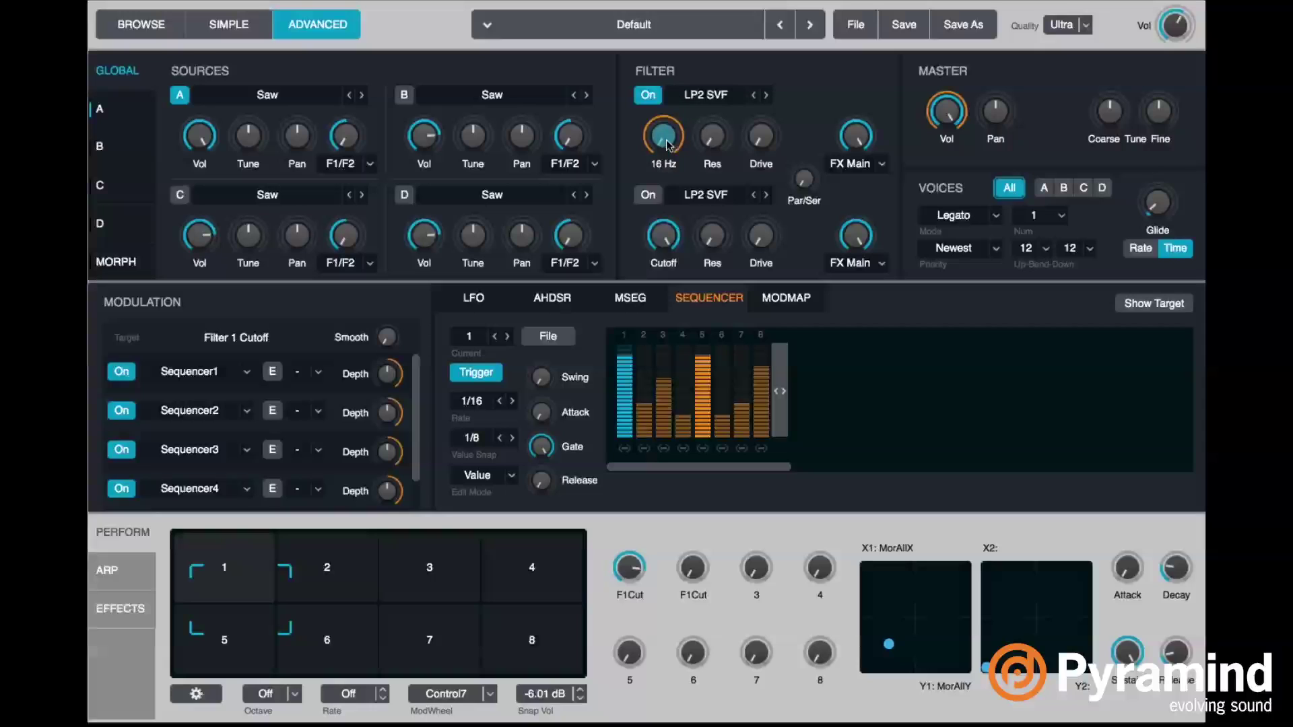
- Rename the second Perform control "Modulation Depth"
{"action": "mouse_move", "coordinate": [526, 409]}
{"action": "double_click", "coordinate": [693, 597]}
{"action": "type", "text": "M"}
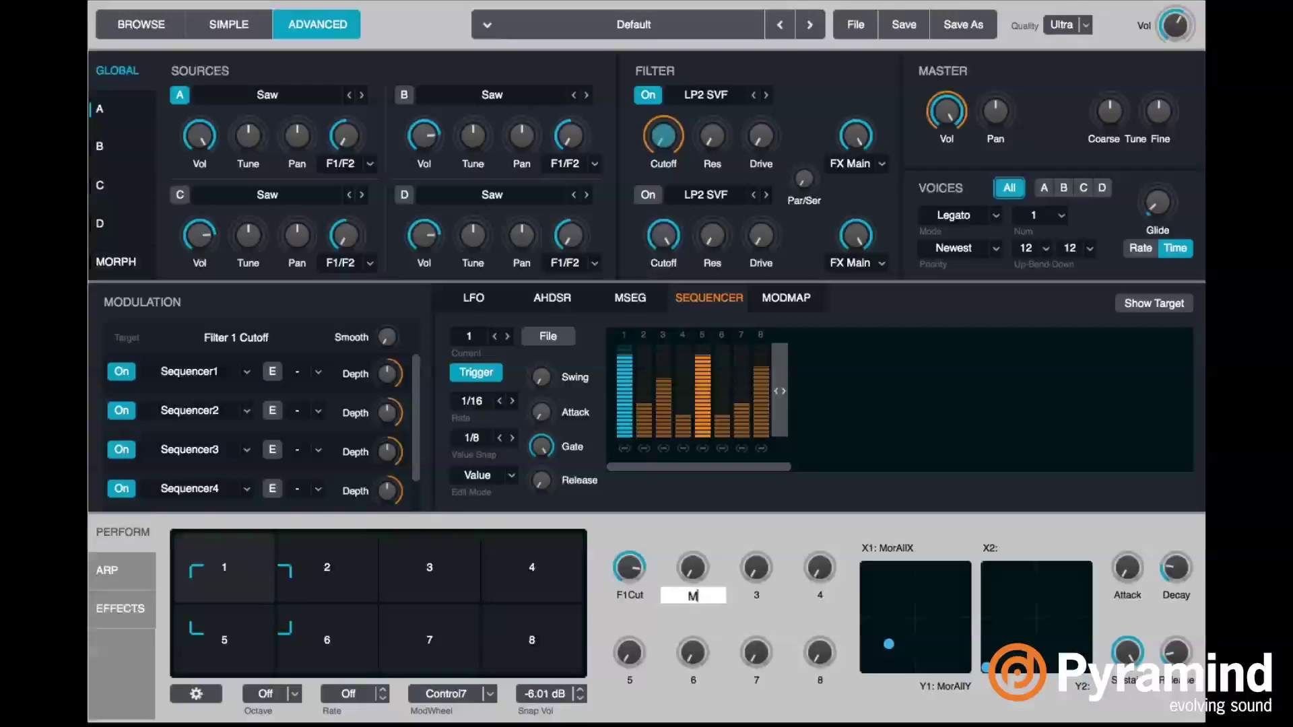
{"action": "type", "text": "odulation D"}
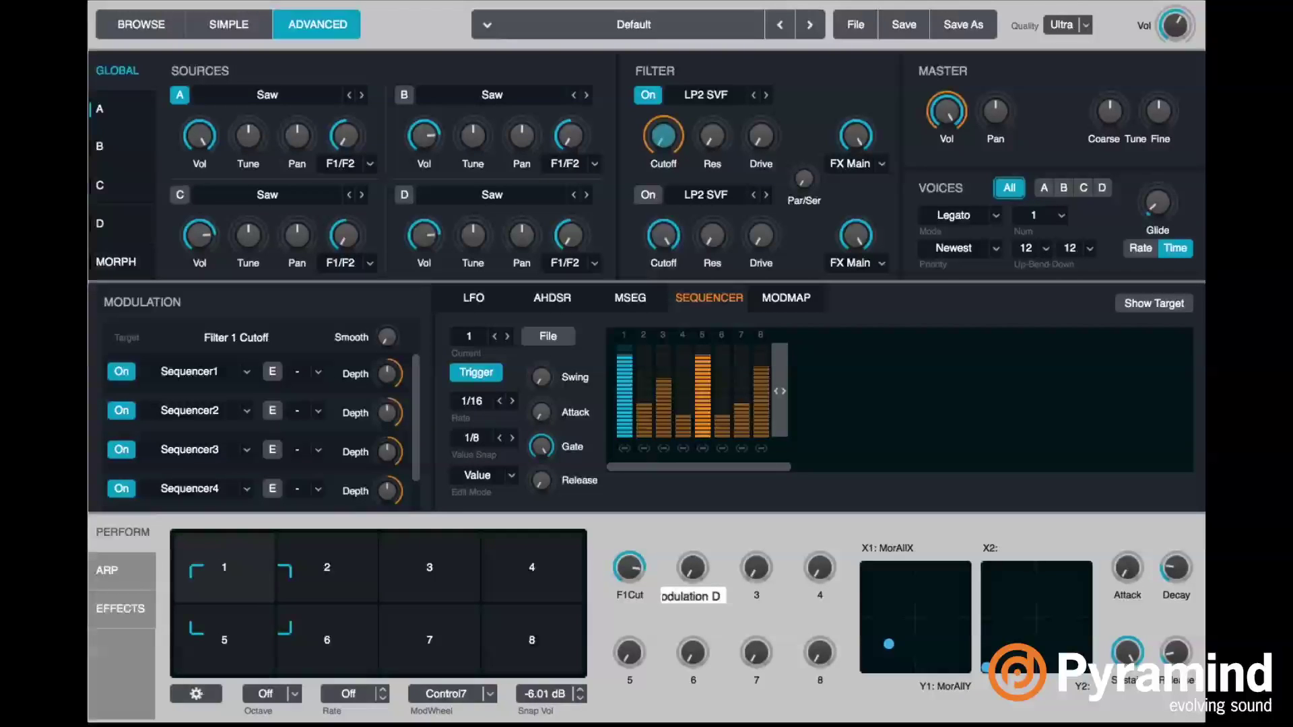
{"action": "type", "text": "epth"}
{"action": "key", "text": "Return"}
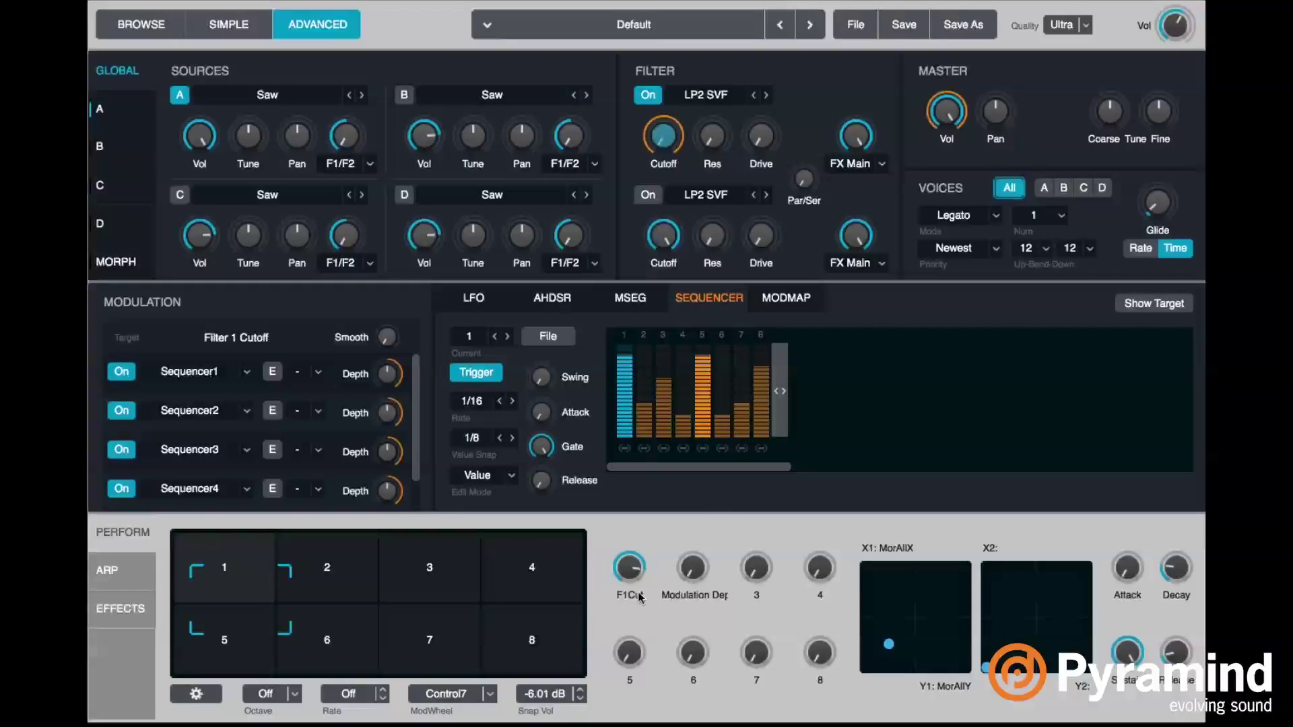
- Shorten the second Perform control's name to "Mod Depth"
{"action": "double_click", "coordinate": [677, 592]}
{"action": "left_click", "coordinate": [714, 596]}
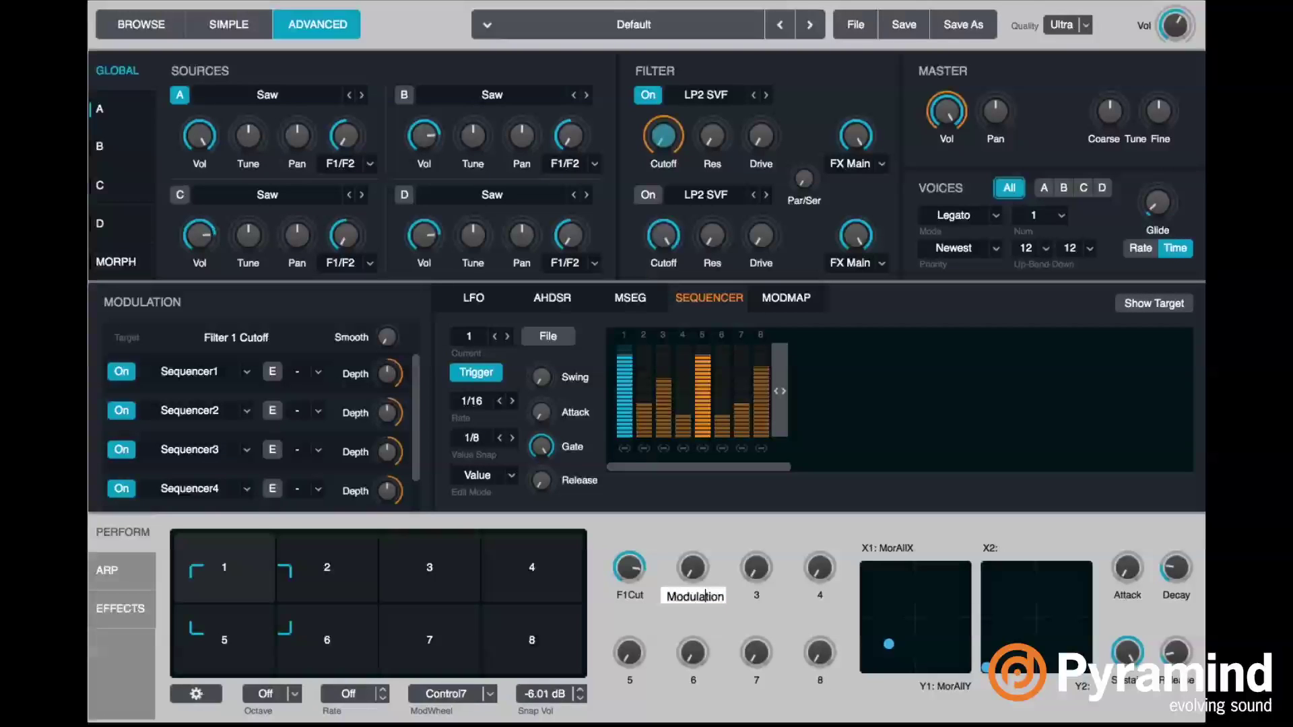
{"action": "type", "text": "De"}
{"action": "key", "text": "BackSpace"}
{"action": "key", "text": "BackSpace"}
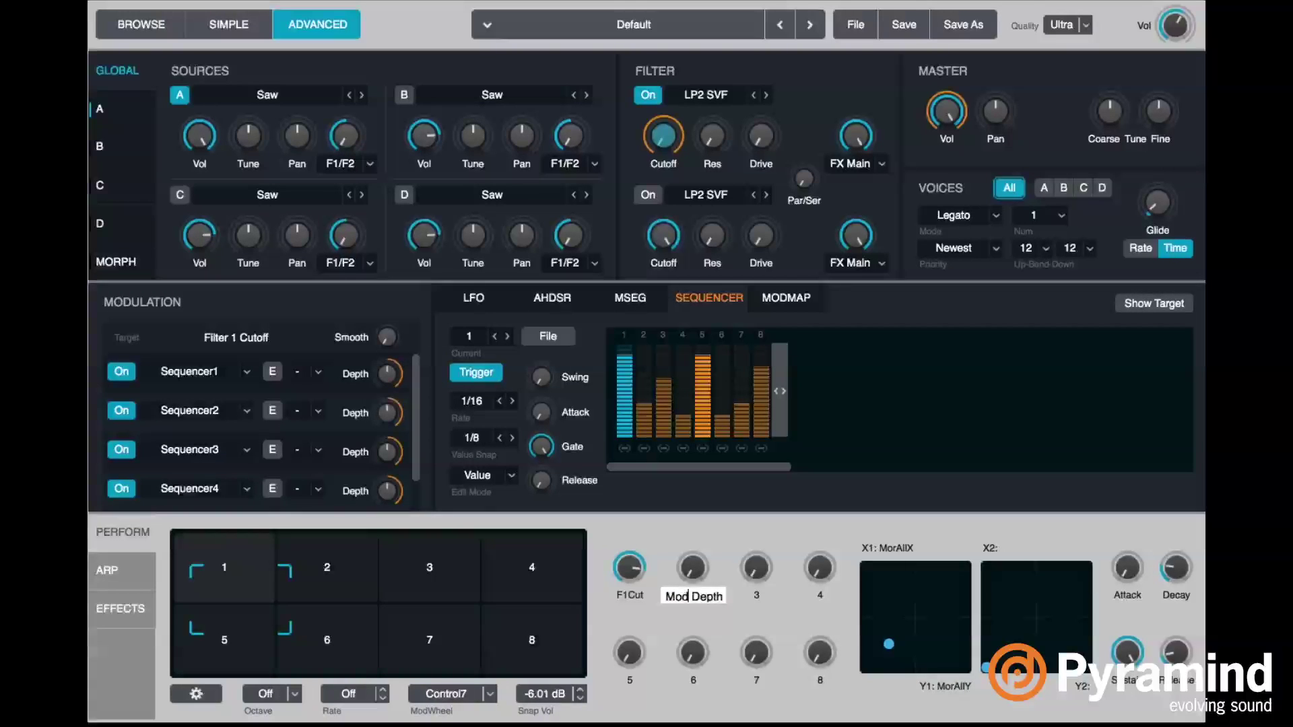
{"action": "key", "text": "Return"}
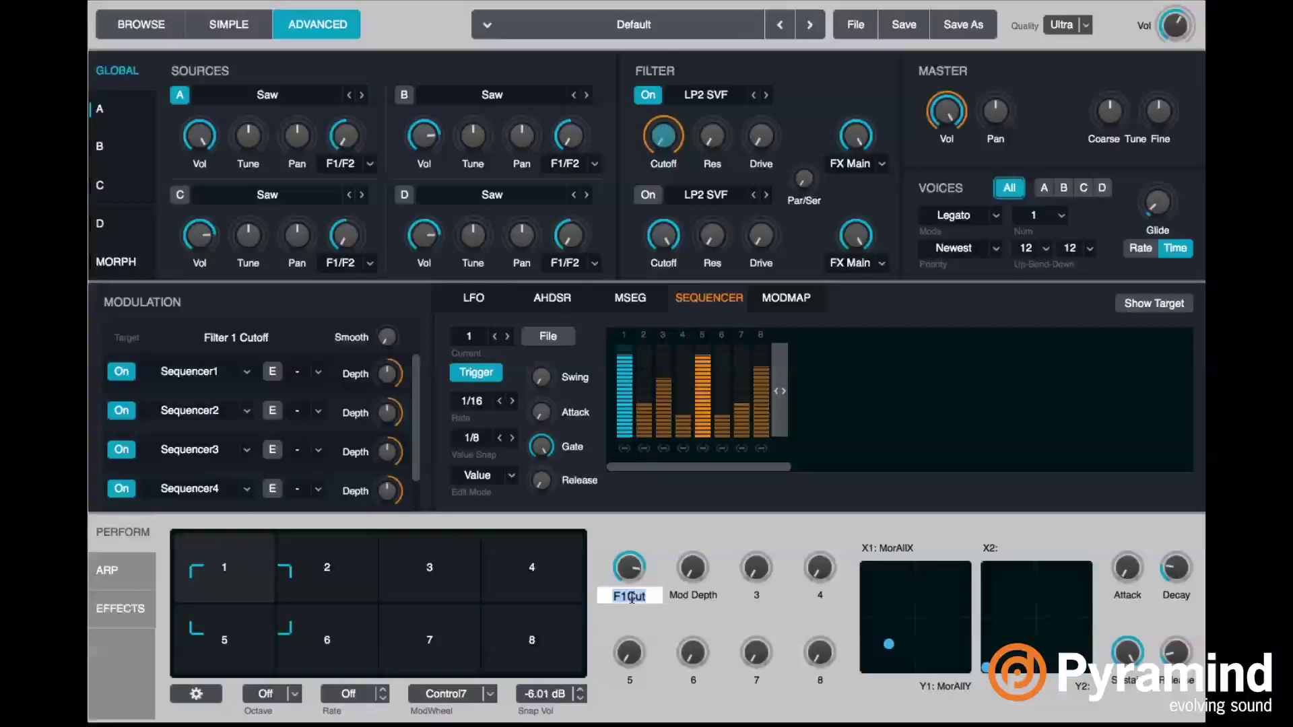
- Rename the first Perform control "Seq Chooser", removing the stray 4 at the end of its name
{"action": "type", "text": "Seq Chooser4"}
{"action": "key", "text": "Return"}
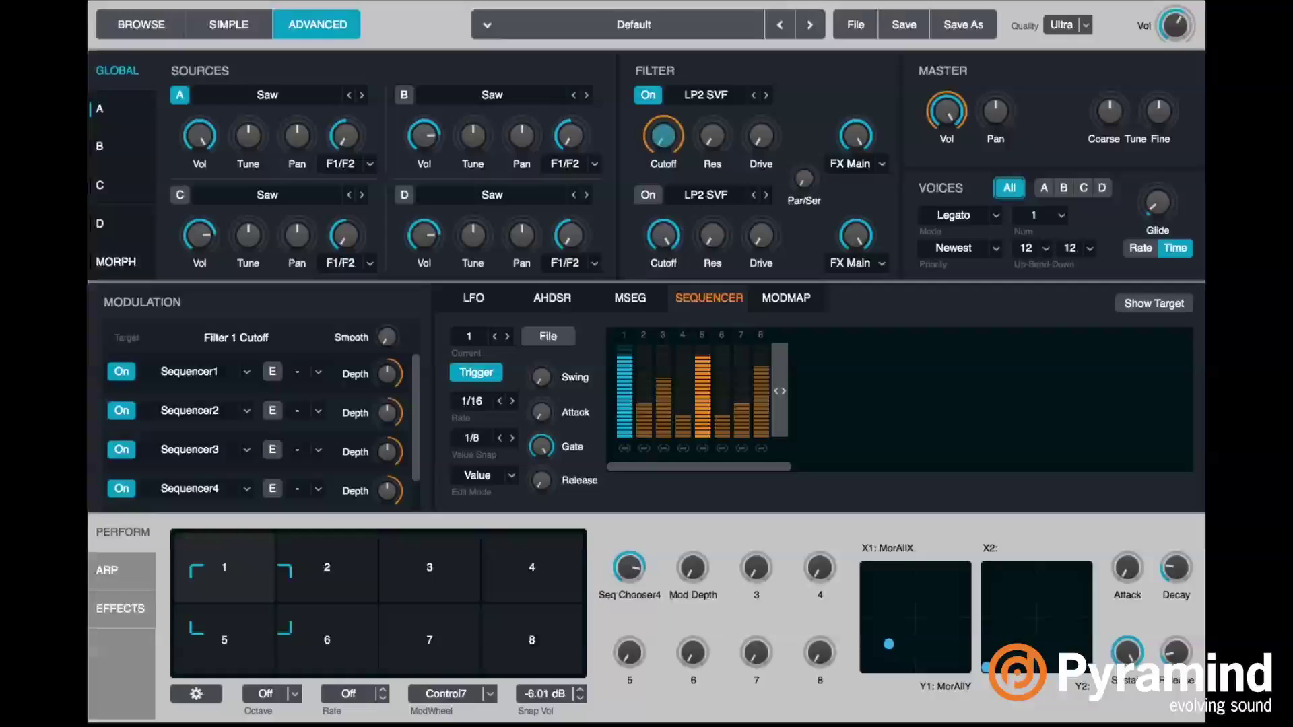
{"action": "double_click", "coordinate": [632, 597]}
{"action": "key", "text": "Right"}
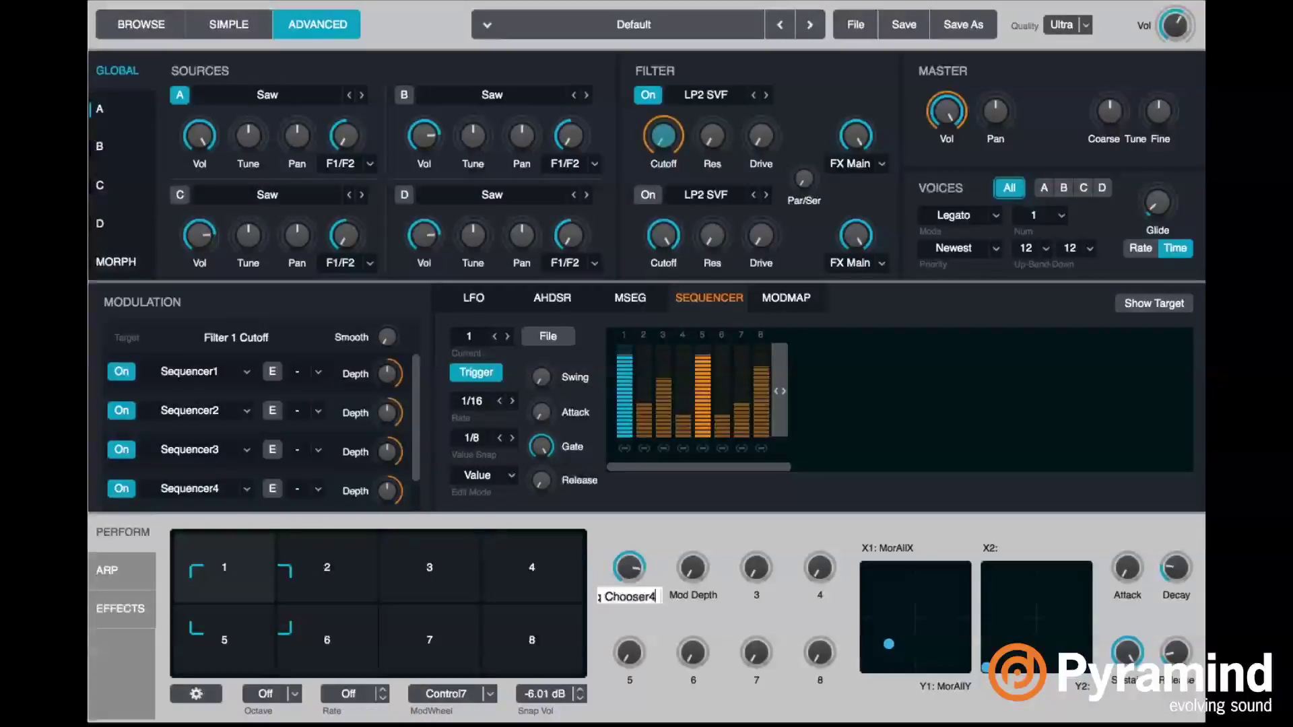
{"action": "key", "text": "Return"}
- Audition the sequencers by sweeping Seq Chooser at low and high Mod Depth settings, leaving Mod Depth near maximum
{"action": "mouse_move", "coordinate": [641, 574]}
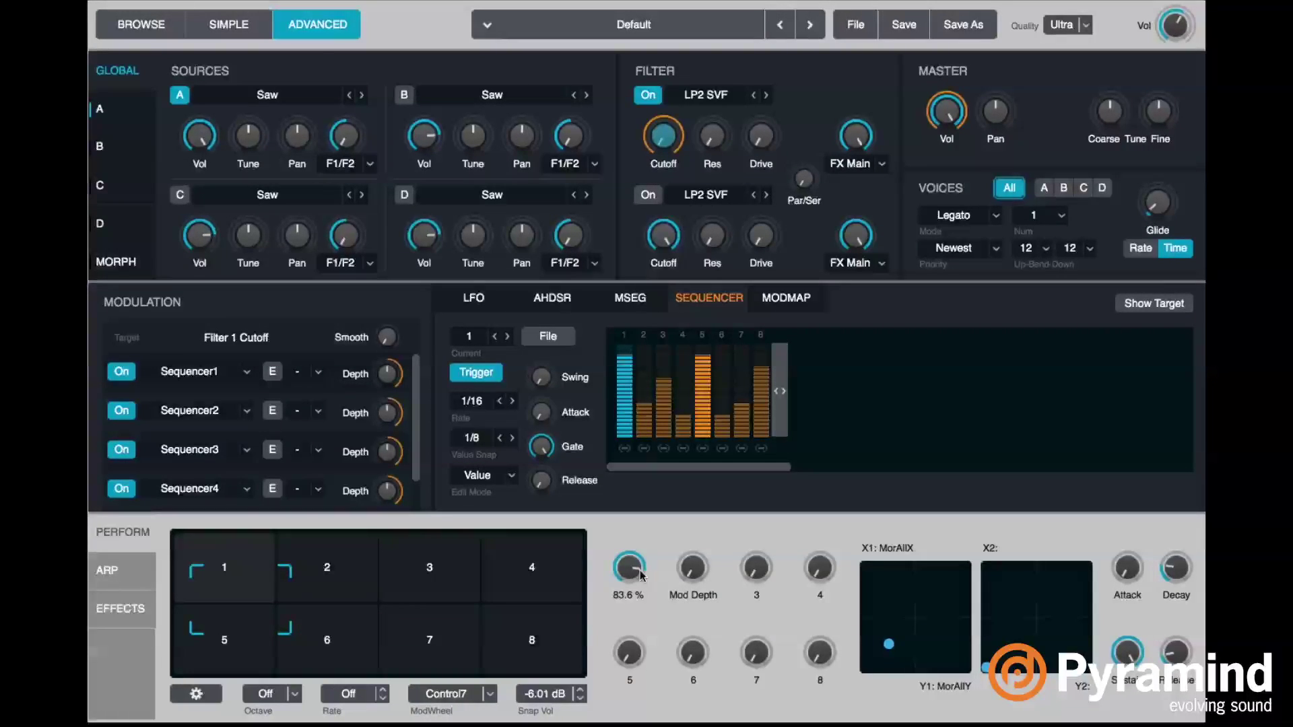
{"action": "left_click_drag", "start_coordinate": [637, 595], "coordinate": [642, 624]}
{"action": "mouse_move", "coordinate": [693, 572]}
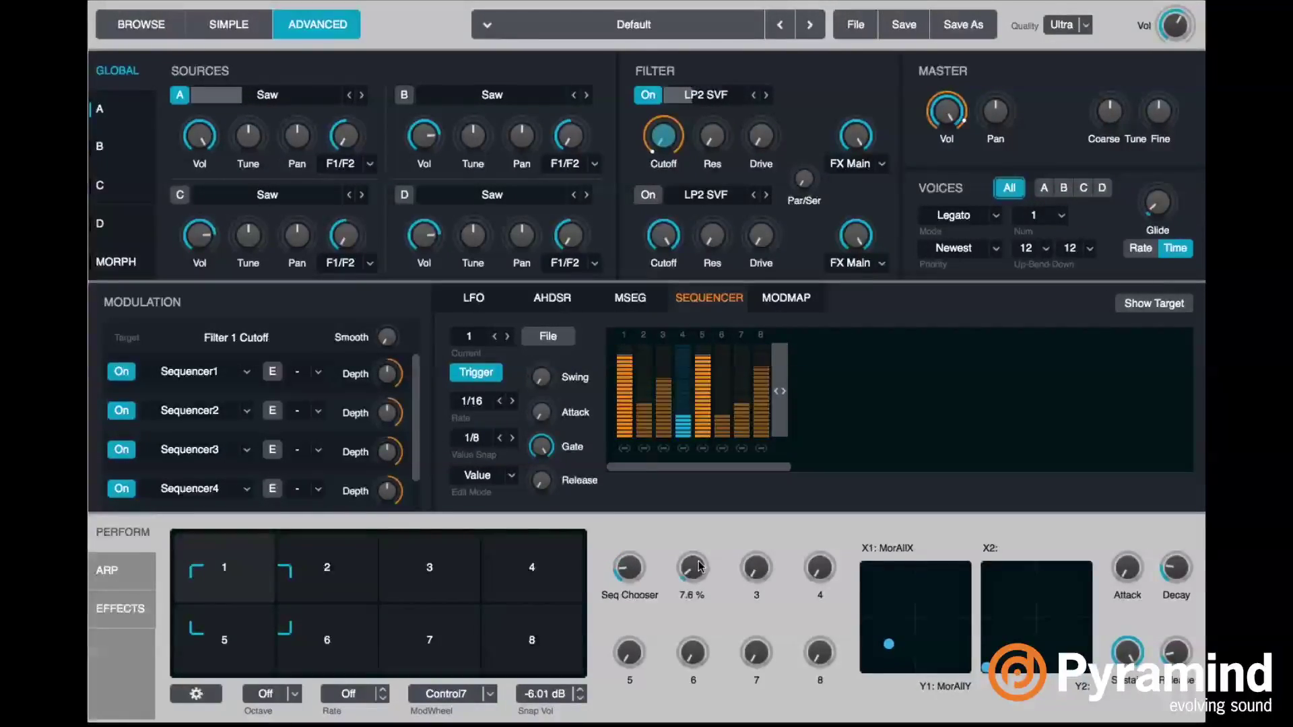
{"action": "left_click_drag", "start_coordinate": [693, 572], "coordinate": [707, 480]}
{"action": "left_click_drag", "start_coordinate": [633, 573], "coordinate": [665, 502]}
{"action": "left_click_drag", "start_coordinate": [693, 560], "coordinate": [694, 598]}
{"action": "left_click_drag", "start_coordinate": [632, 569], "coordinate": [657, 516]}
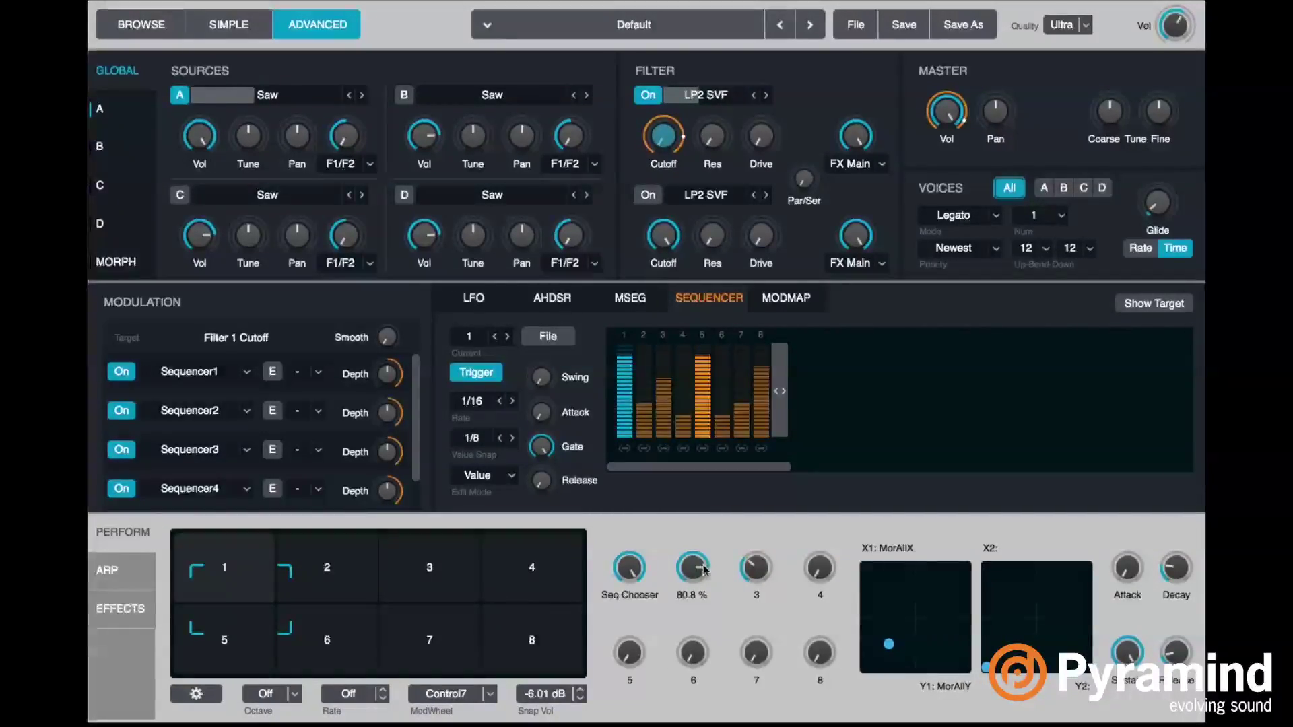
{"action": "left_click_drag", "start_coordinate": [693, 569], "coordinate": [704, 503]}
{"action": "left_click_drag", "start_coordinate": [637, 589], "coordinate": [638, 596]}
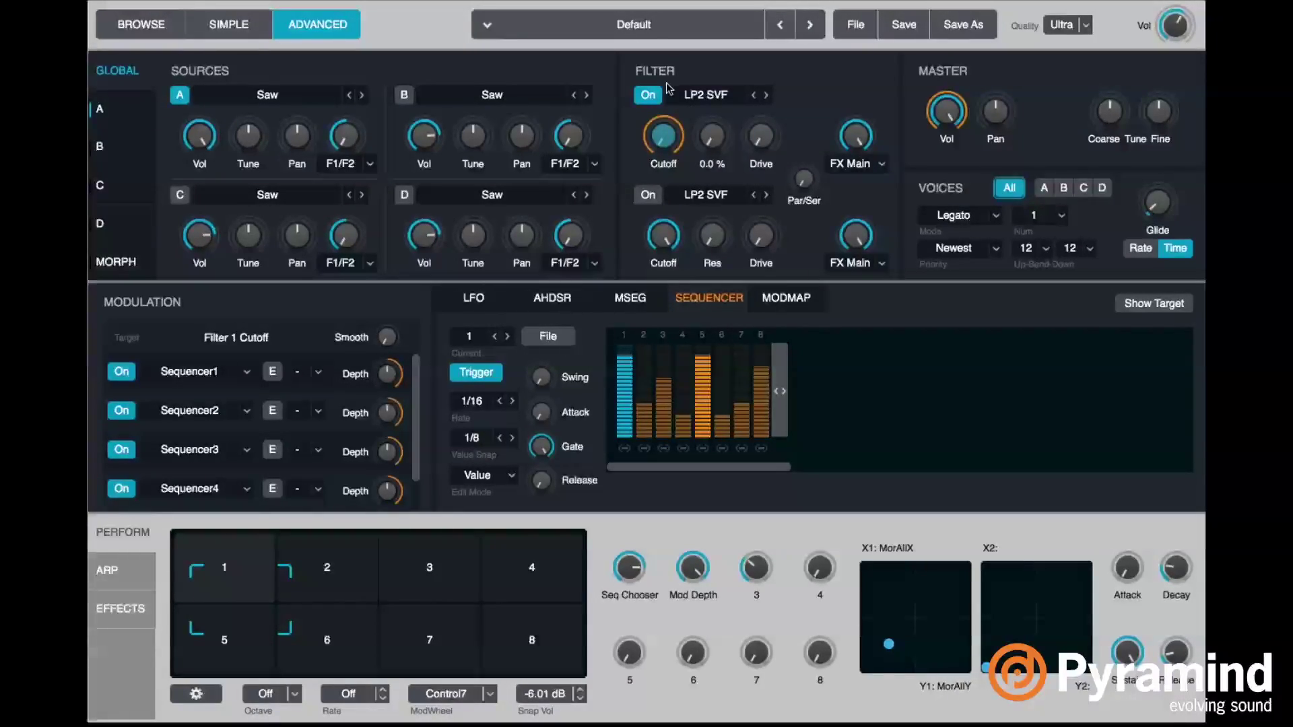
- Load a Multimode Filter in the first slot of effects rack A
{"action": "left_click", "coordinate": [143, 613]}
{"action": "left_click", "coordinate": [225, 538]}
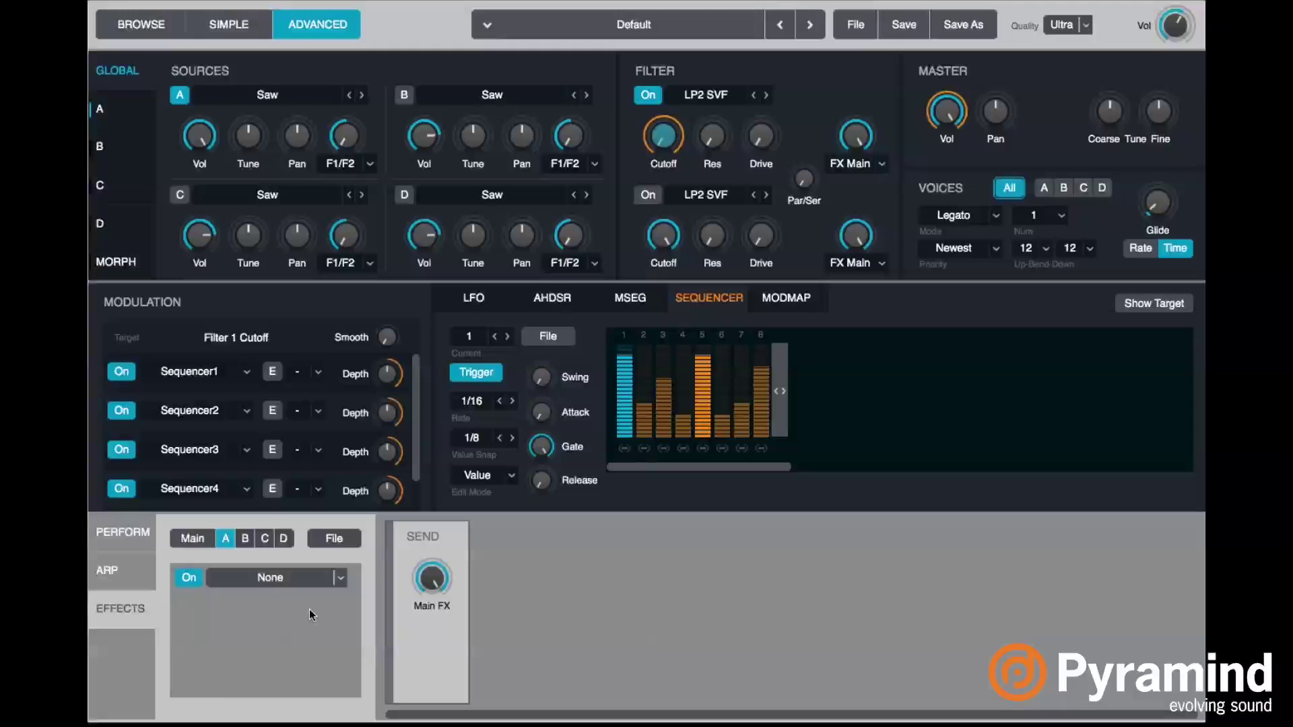
{"action": "left_click", "coordinate": [337, 579]}
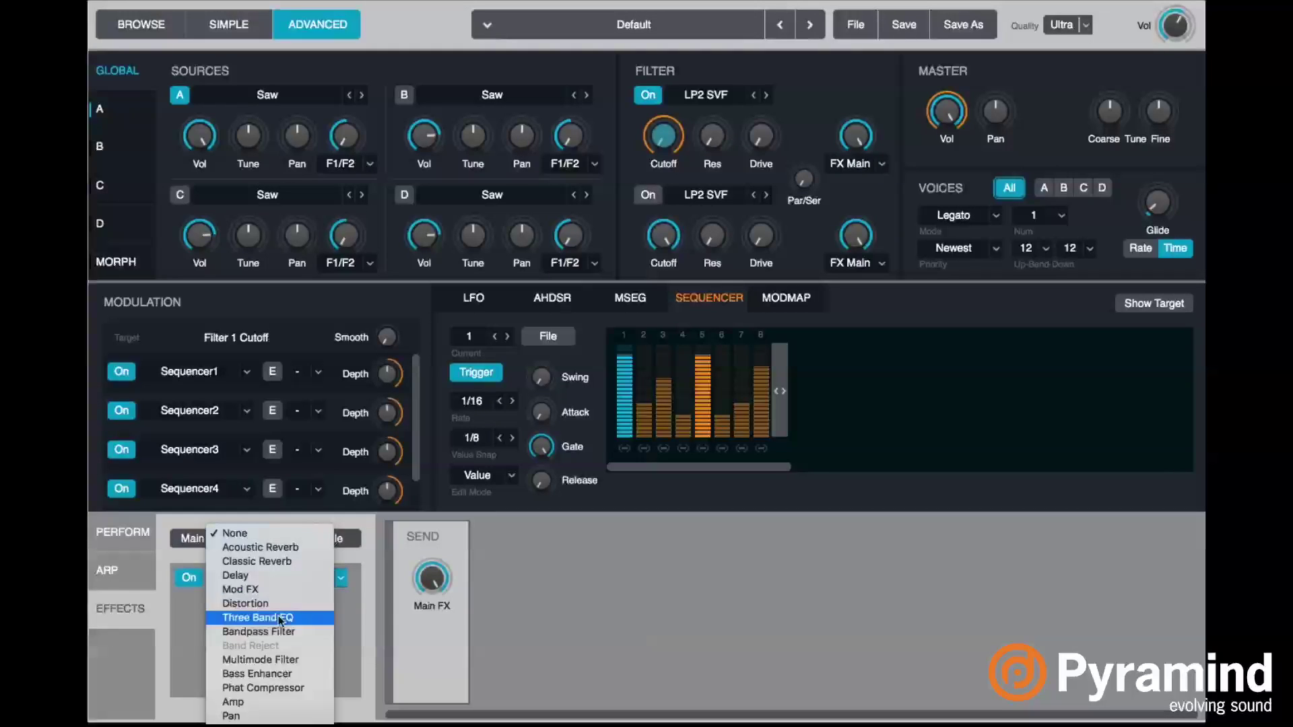
{"action": "left_click", "coordinate": [297, 662]}
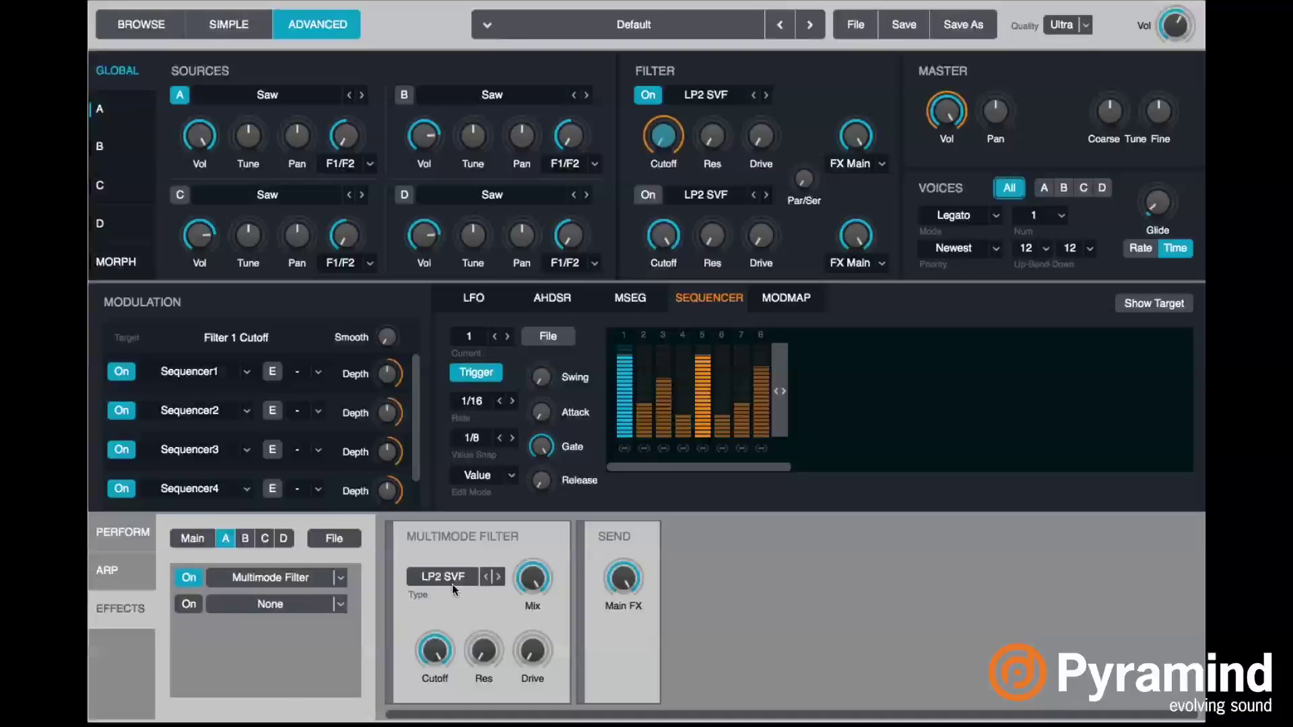
- Look through the Multimode Filter's types, its Mix modulation and the slot's effect choices, and return to the Perform controls
{"action": "left_click", "coordinate": [452, 578]}
{"action": "left_click", "coordinate": [591, 587]}
{"action": "left_click", "coordinate": [539, 614]}
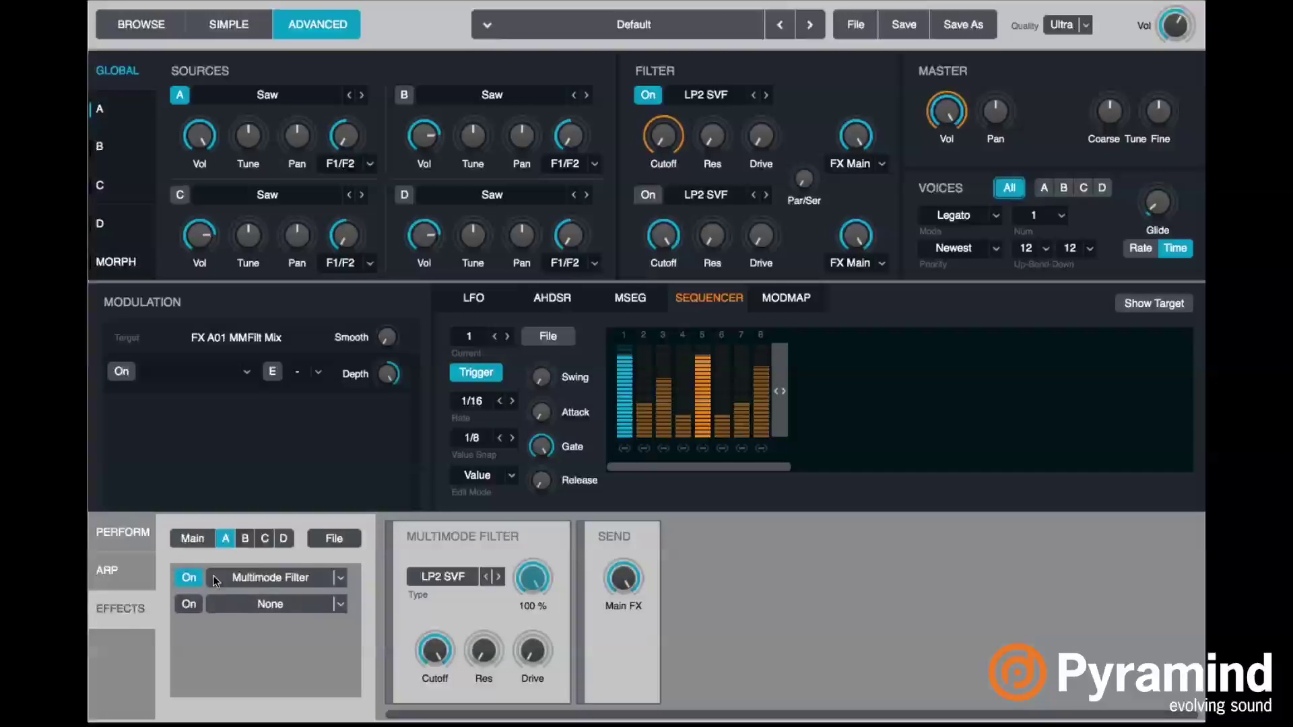
{"action": "left_click", "coordinate": [340, 577]}
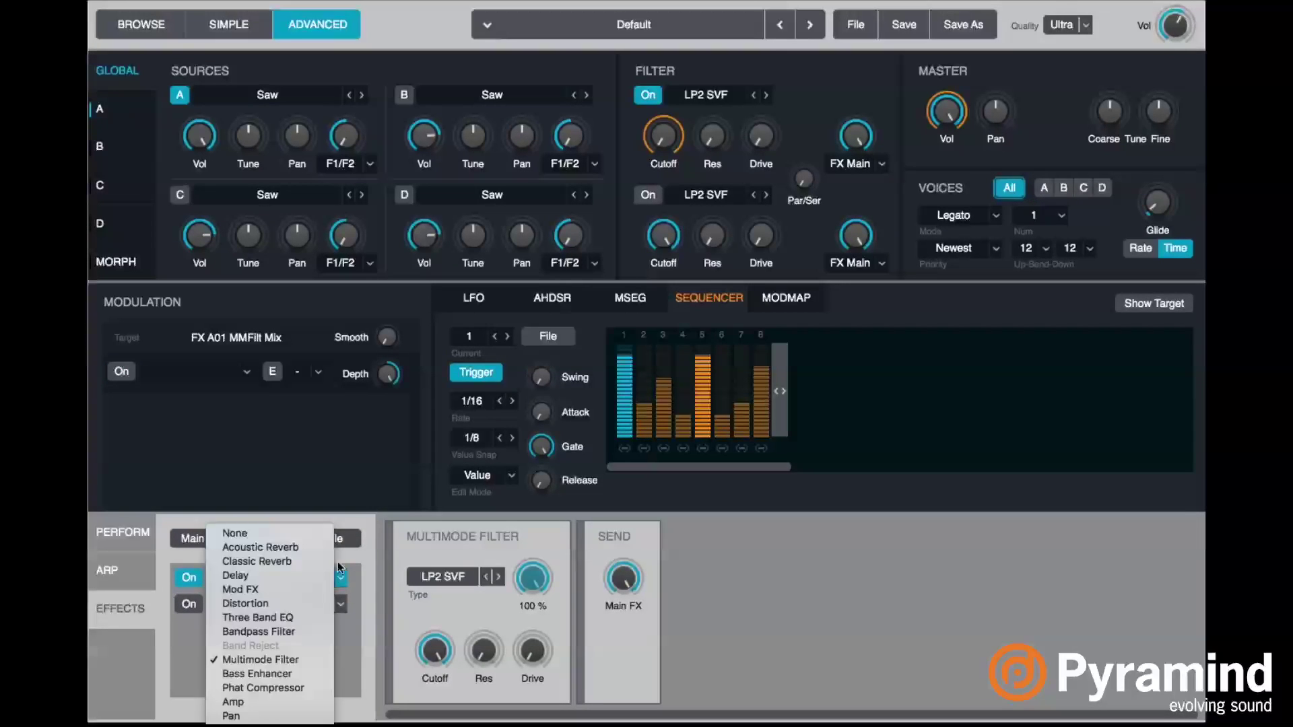
{"action": "left_click", "coordinate": [132, 520]}
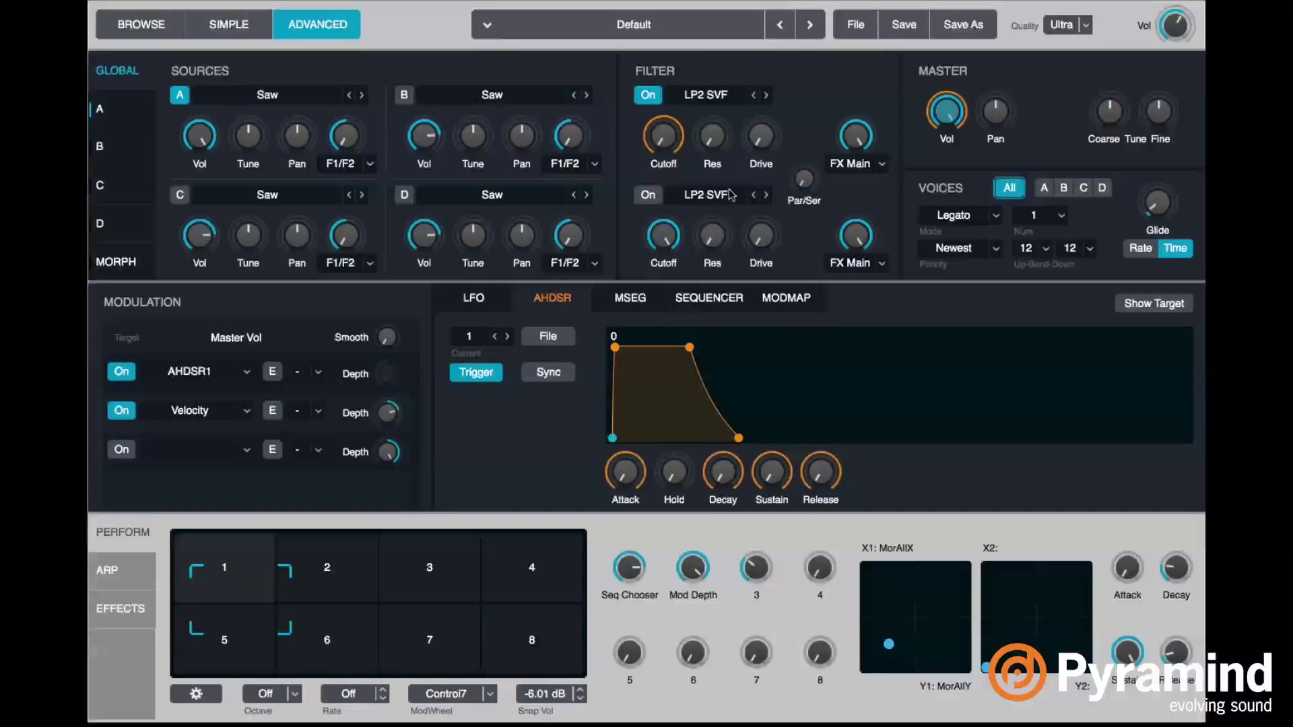
- Switch on Filter 2, set its type to BP2 MG and lower its cutoff to about 159 Hz
{"action": "left_click", "coordinate": [648, 195]}
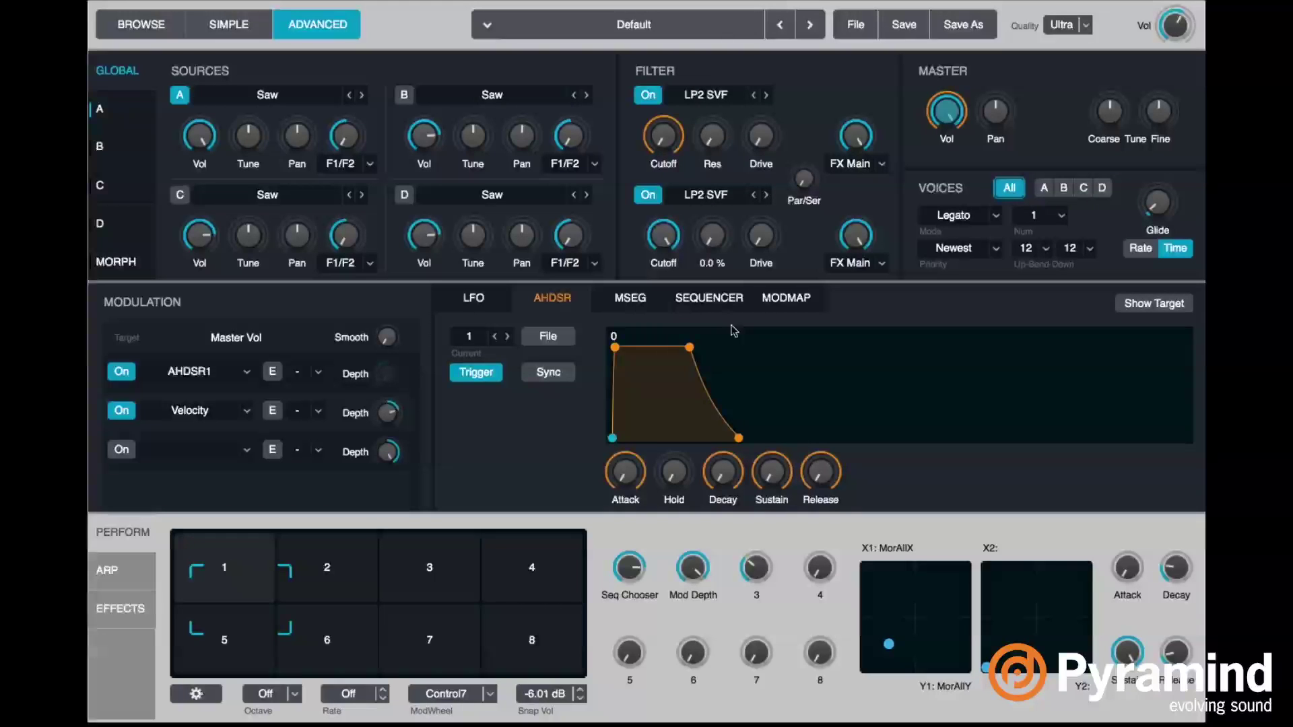
{"action": "left_click", "coordinate": [706, 196]}
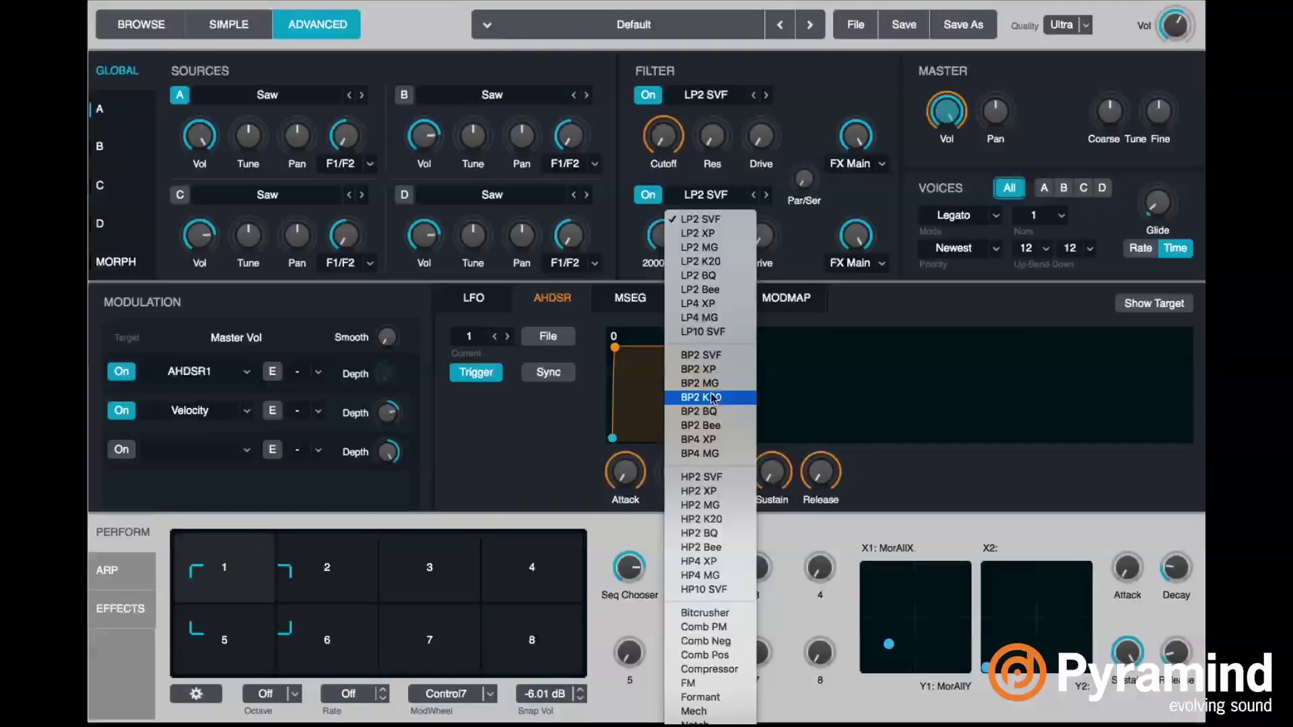
{"action": "left_click", "coordinate": [709, 386]}
{"action": "left_click", "coordinate": [663, 236]}
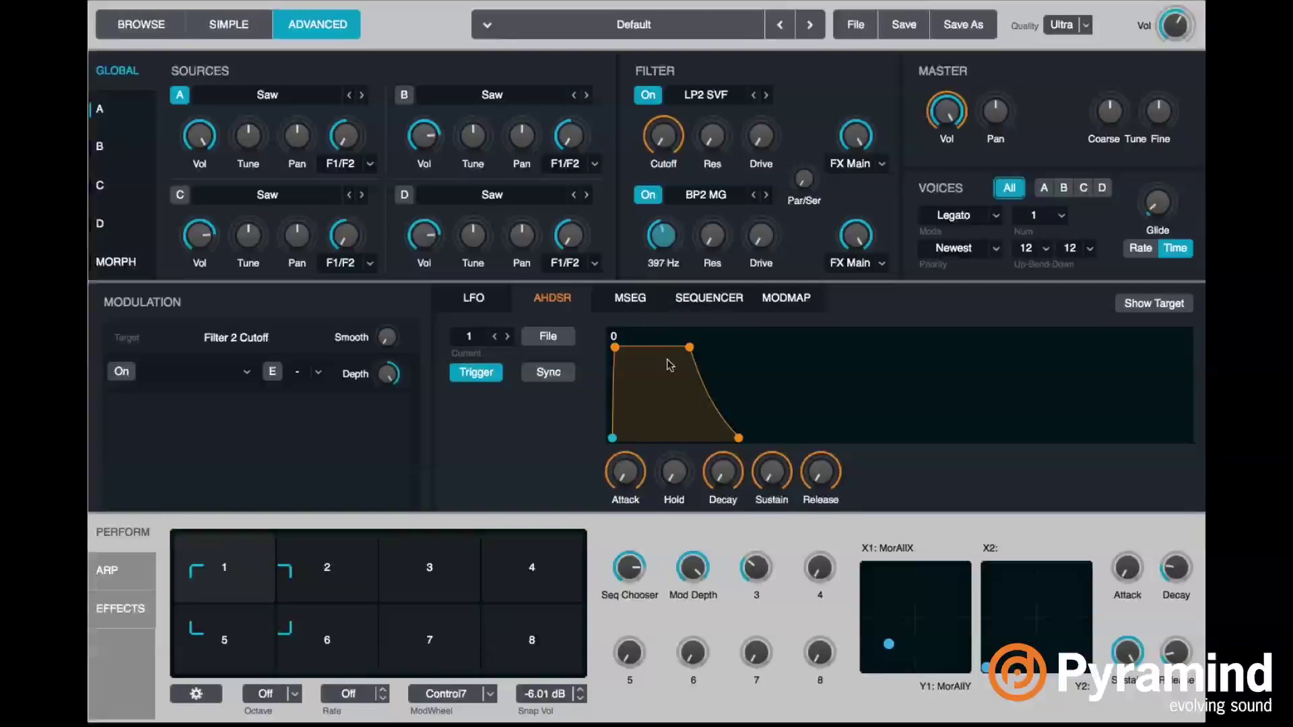
{"action": "left_click", "coordinate": [663, 147]}
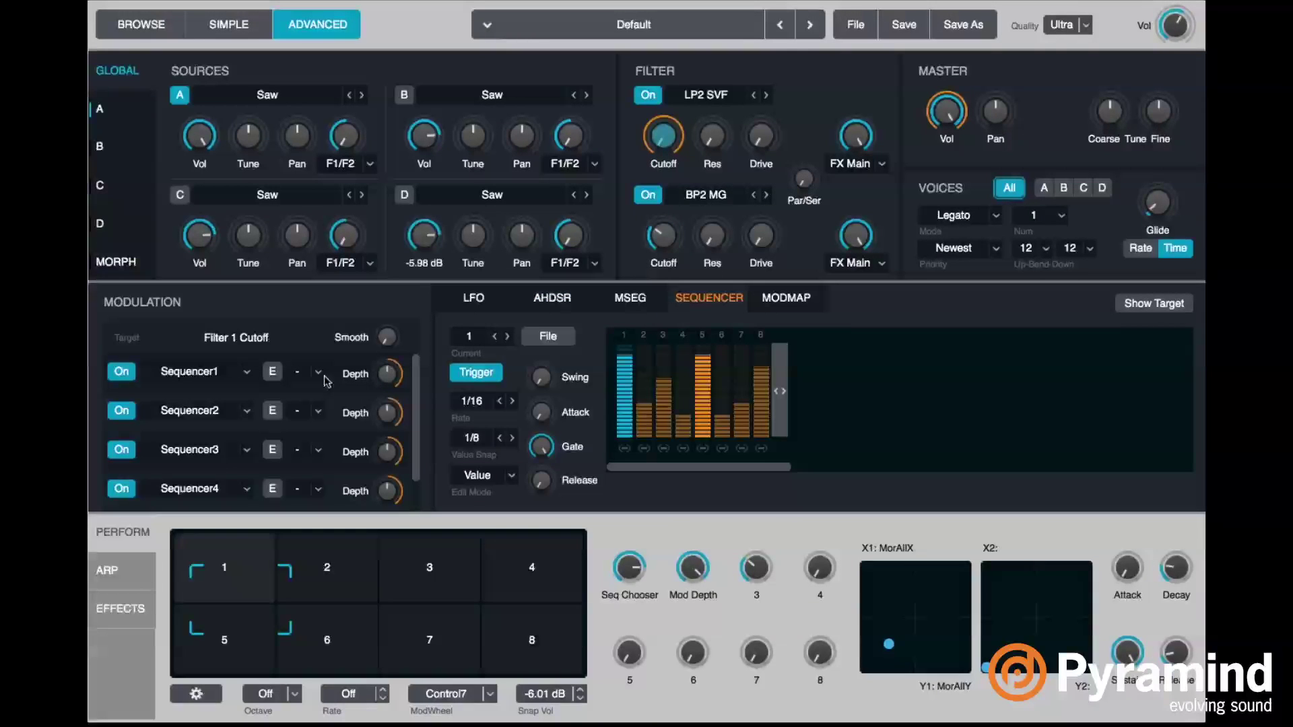
{"action": "left_click", "coordinate": [666, 237]}
- Assign Sequencer1 and Sequencer2 as the first two modulators of Filter 2 cutoff
{"action": "left_click", "coordinate": [247, 372]}
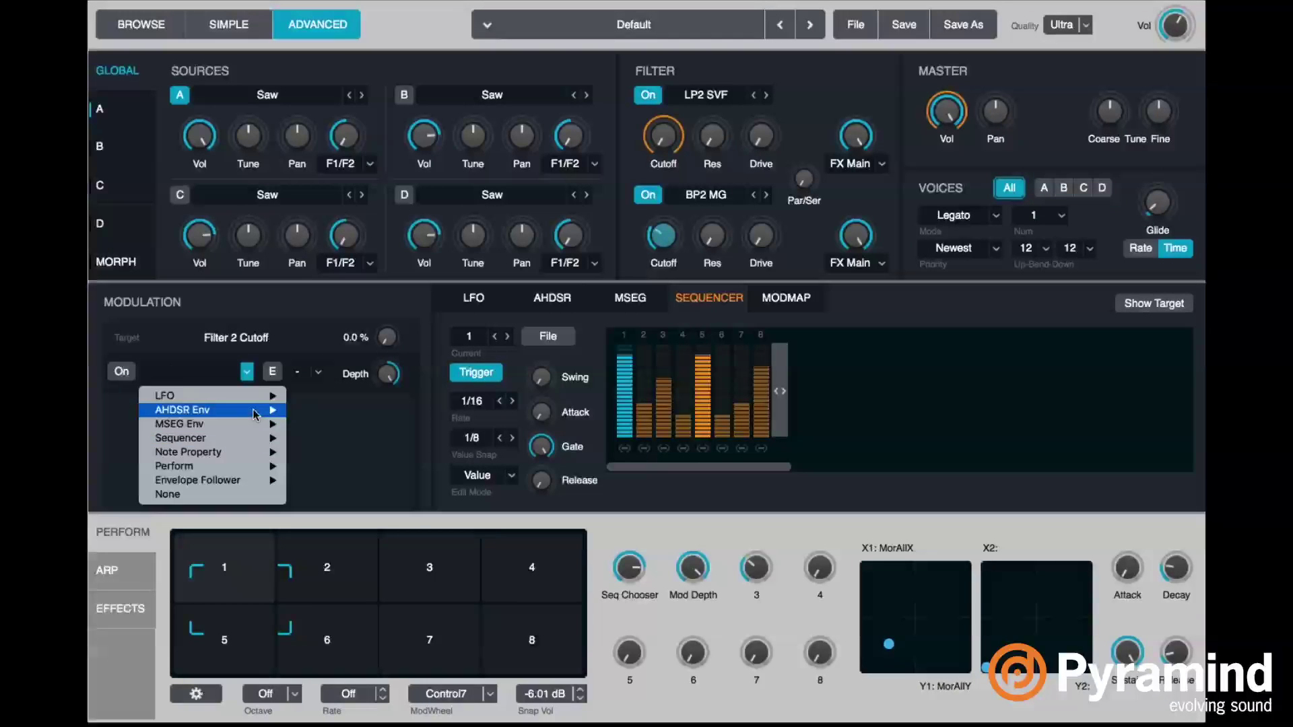
{"action": "mouse_move", "coordinate": [246, 439]}
{"action": "left_click", "coordinate": [325, 438]}
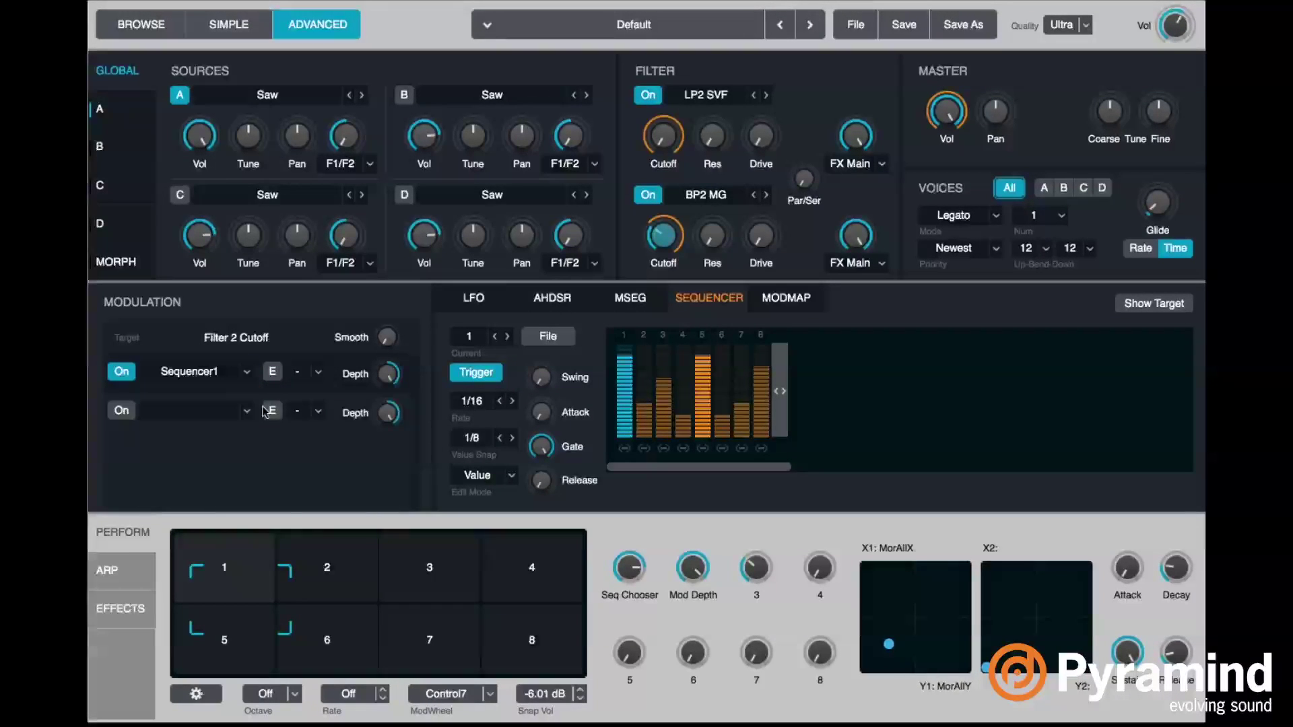
{"action": "left_click", "coordinate": [247, 412]}
{"action": "mouse_move", "coordinate": [254, 480]}
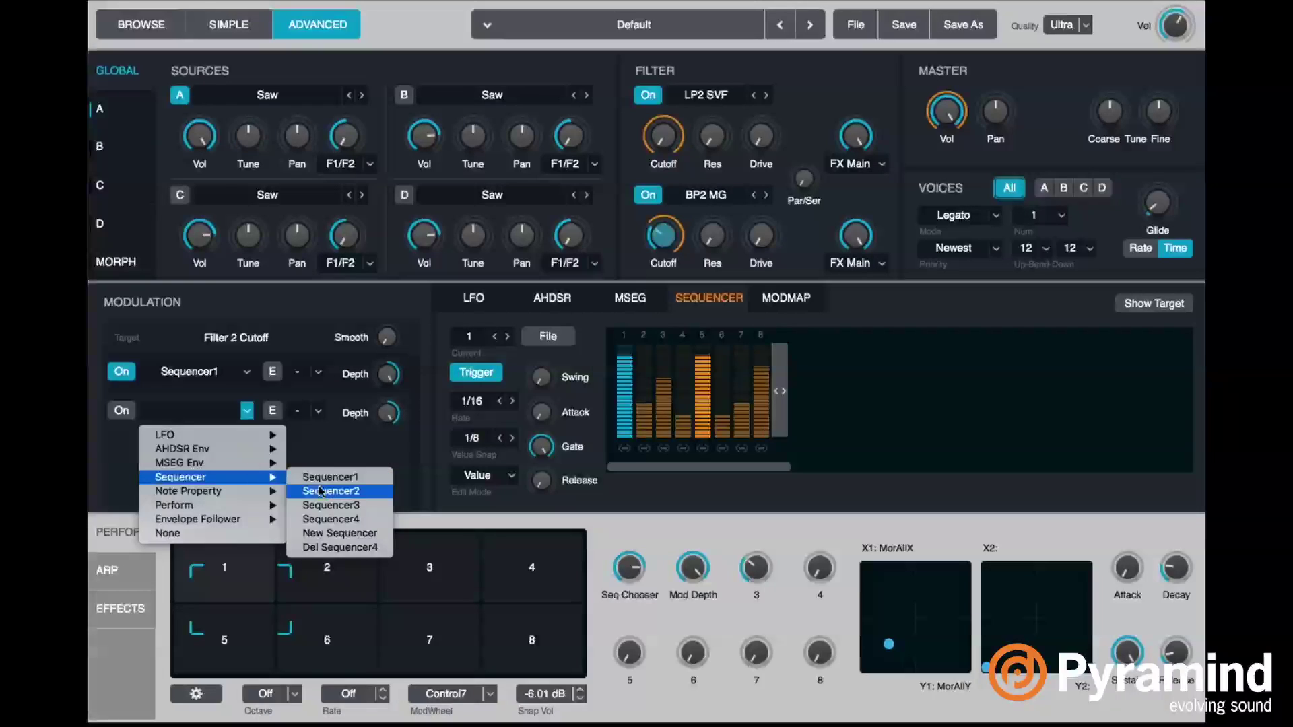
{"action": "left_click", "coordinate": [330, 491]}
- Assign Sequencer3 and Sequencer4 as the third and fourth modulators of Filter 2 cutoff
{"action": "left_click", "coordinate": [248, 451]}
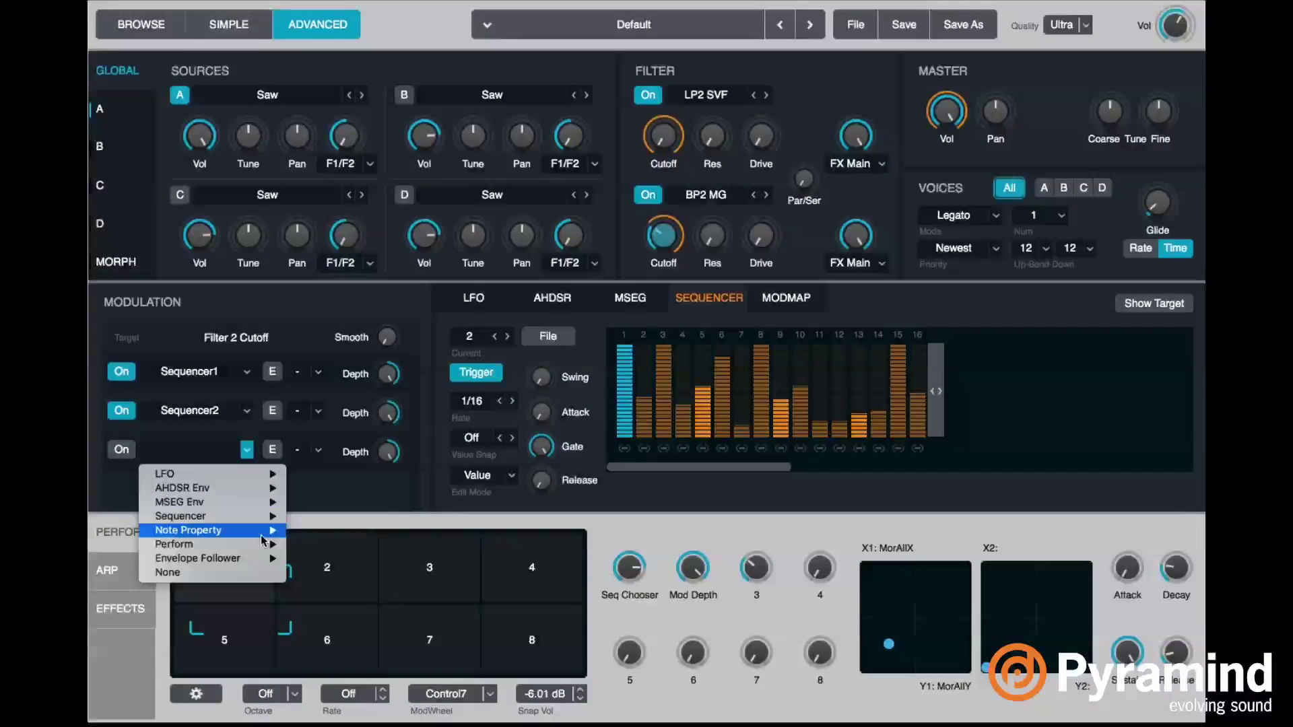
{"action": "mouse_move", "coordinate": [253, 518]}
{"action": "left_click", "coordinate": [340, 546]}
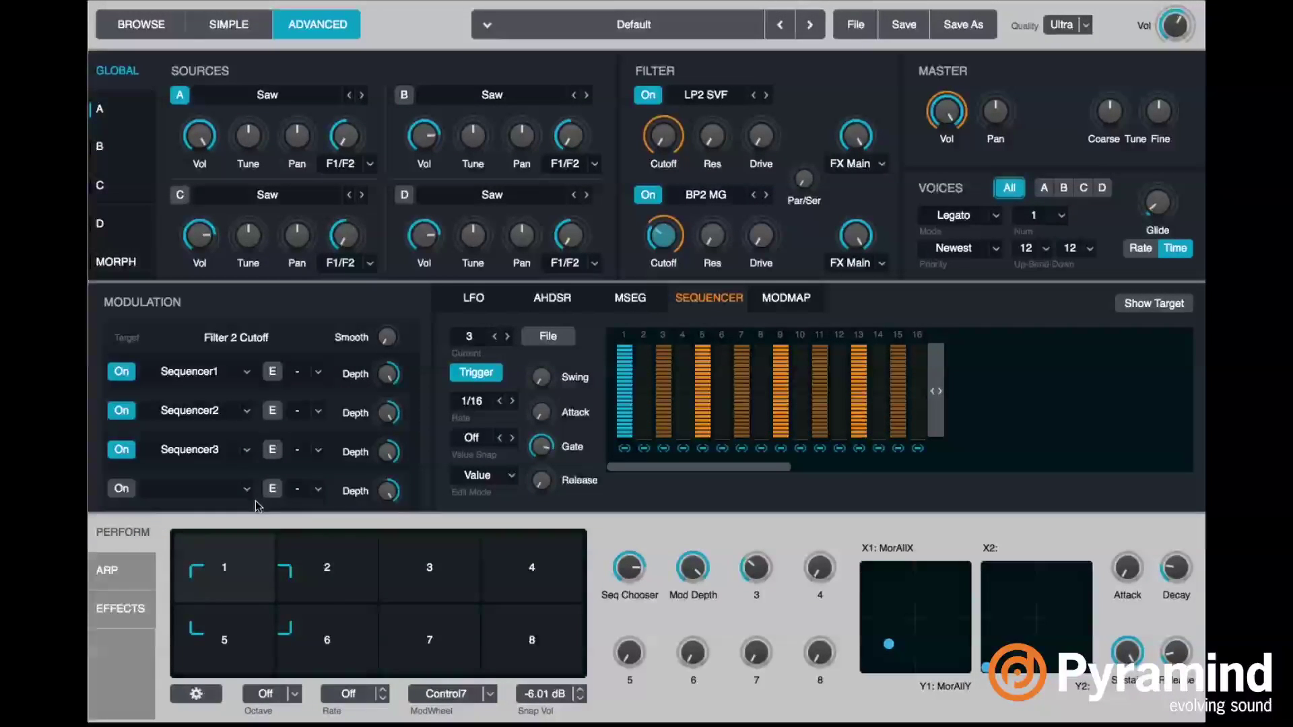
{"action": "left_click", "coordinate": [247, 490]}
{"action": "mouse_move", "coordinate": [266, 555]}
{"action": "left_click", "coordinate": [330, 598]}
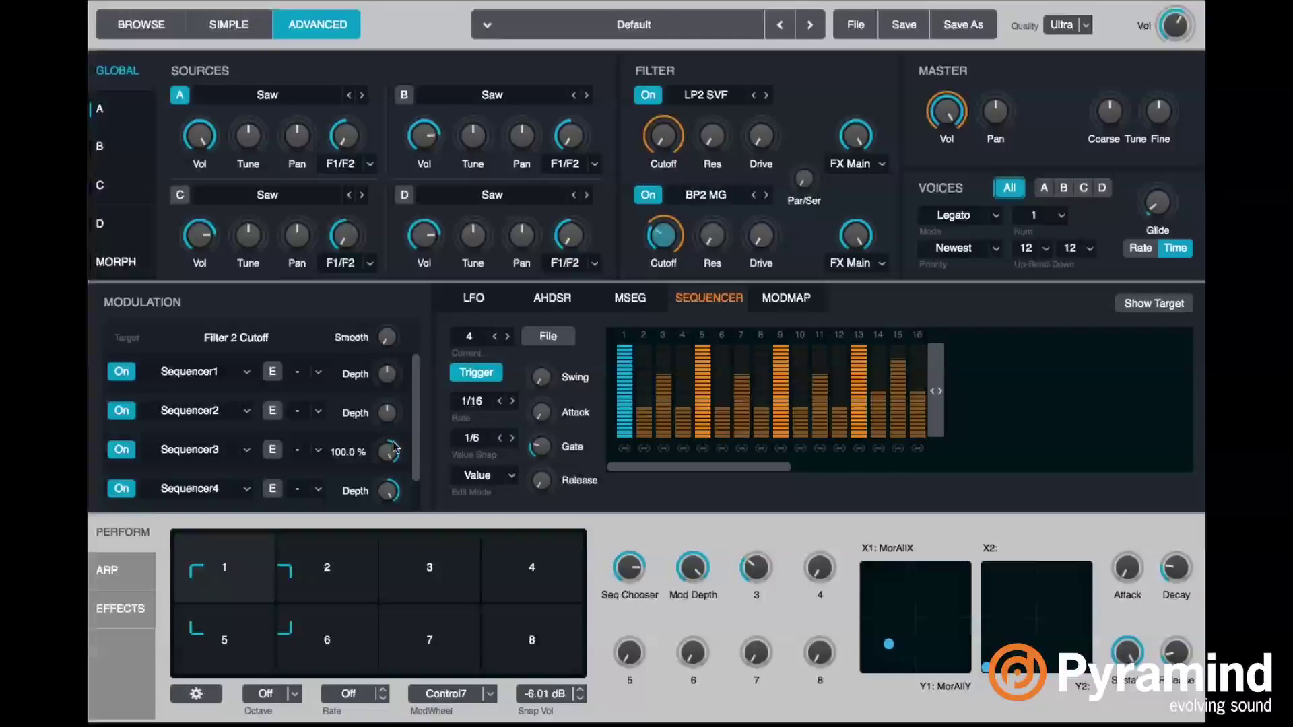
- Set Filter 2's cutoff to 16 Hz and its four sequencer depths to 0%, and add Control1 to the Sequencer1 depth
{"action": "right_click", "coordinate": [389, 374]}
{"action": "mouse_move", "coordinate": [427, 390]}
{"action": "mouse_move", "coordinate": [672, 462]}
{"action": "left_click", "coordinate": [713, 465]}
{"action": "left_click", "coordinate": [664, 235]}
- Add Control1 as the modulator of the Sequencer2 depth on Filter 2 cutoff
{"action": "right_click", "coordinate": [399, 408]}
{"action": "mouse_move", "coordinate": [444, 421]}
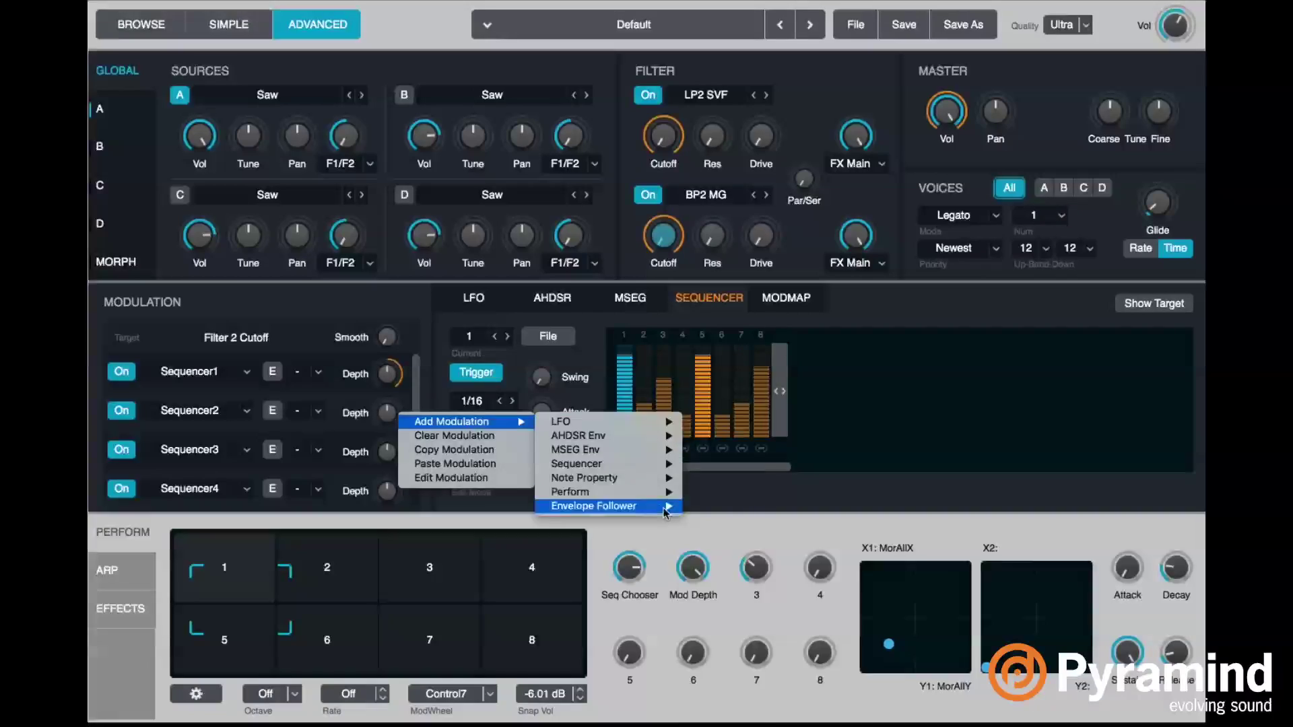
{"action": "left_click", "coordinate": [713, 505]}
{"action": "right_click", "coordinate": [389, 381]}
{"action": "left_click_drag", "start_coordinate": [389, 374], "coordinate": [404, 256]}
{"action": "left_click", "coordinate": [317, 371]}
{"action": "left_click", "coordinate": [663, 235]}
- Add Control1 as the modulator of the Sequencer3 depth on Filter 2 cutoff
{"action": "right_click", "coordinate": [386, 452]}
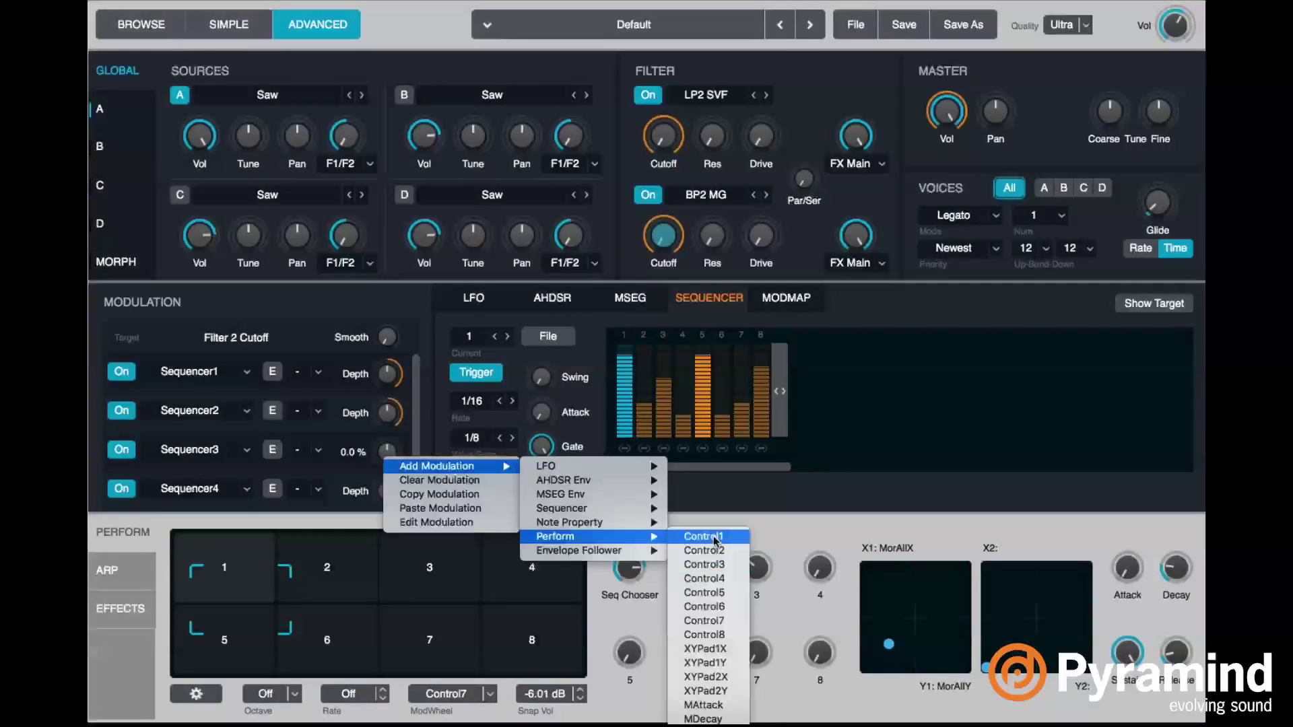
{"action": "left_click", "coordinate": [702, 566]}
{"action": "left_click", "coordinate": [317, 372]}
{"action": "left_click", "coordinate": [340, 438]}
{"action": "left_click", "coordinate": [663, 235]}
{"action": "right_click", "coordinate": [389, 410]}
{"action": "left_click", "coordinate": [441, 480]}
{"action": "left_click", "coordinate": [246, 372]}
{"action": "left_click", "coordinate": [323, 466]}
{"action": "left_click", "coordinate": [663, 235]}
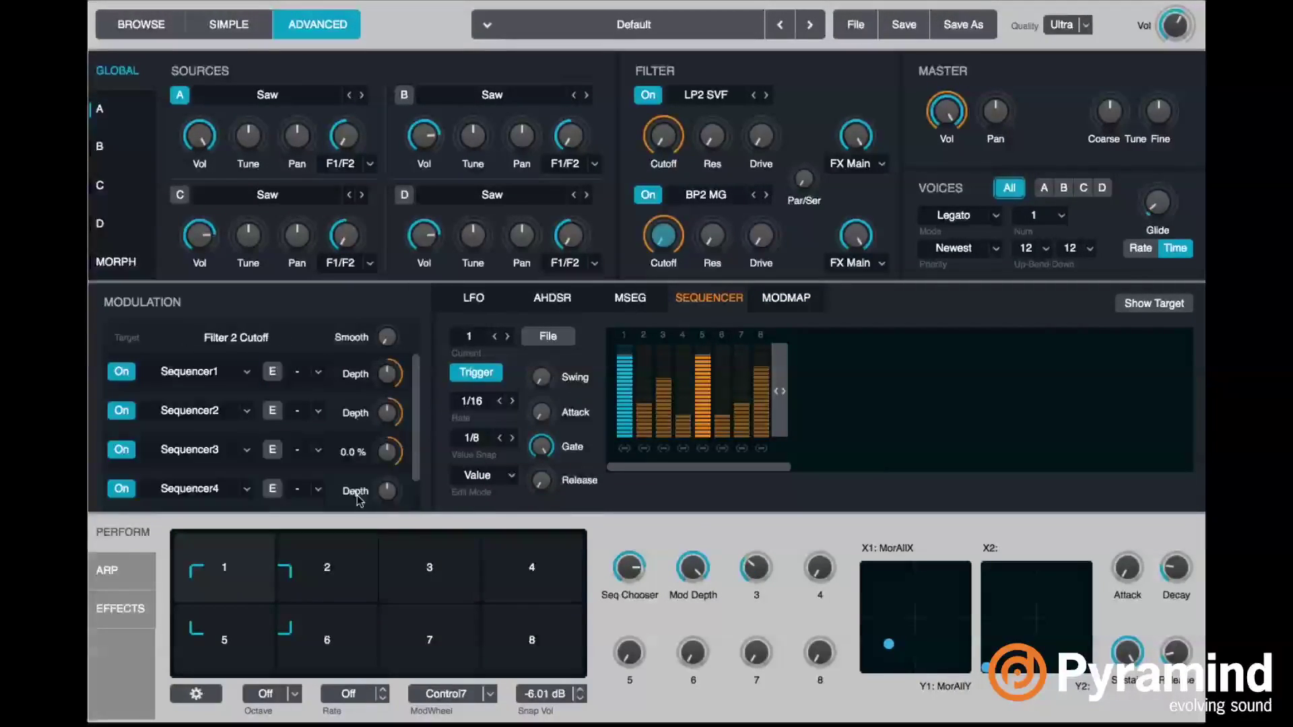
- Add Control1 with ModMap 4 to the Sequencer4 depth on Filter 2 cutoff and set its depth to 0%
{"action": "right_click", "coordinate": [390, 496]}
{"action": "mouse_move", "coordinate": [572, 580]}
{"action": "left_click", "coordinate": [719, 563]}
{"action": "left_click", "coordinate": [318, 371]}
{"action": "left_click", "coordinate": [352, 453]}
{"action": "left_click", "coordinate": [663, 235]}
{"action": "right_click", "coordinate": [396, 497]}
{"action": "left_click", "coordinate": [448, 564]}
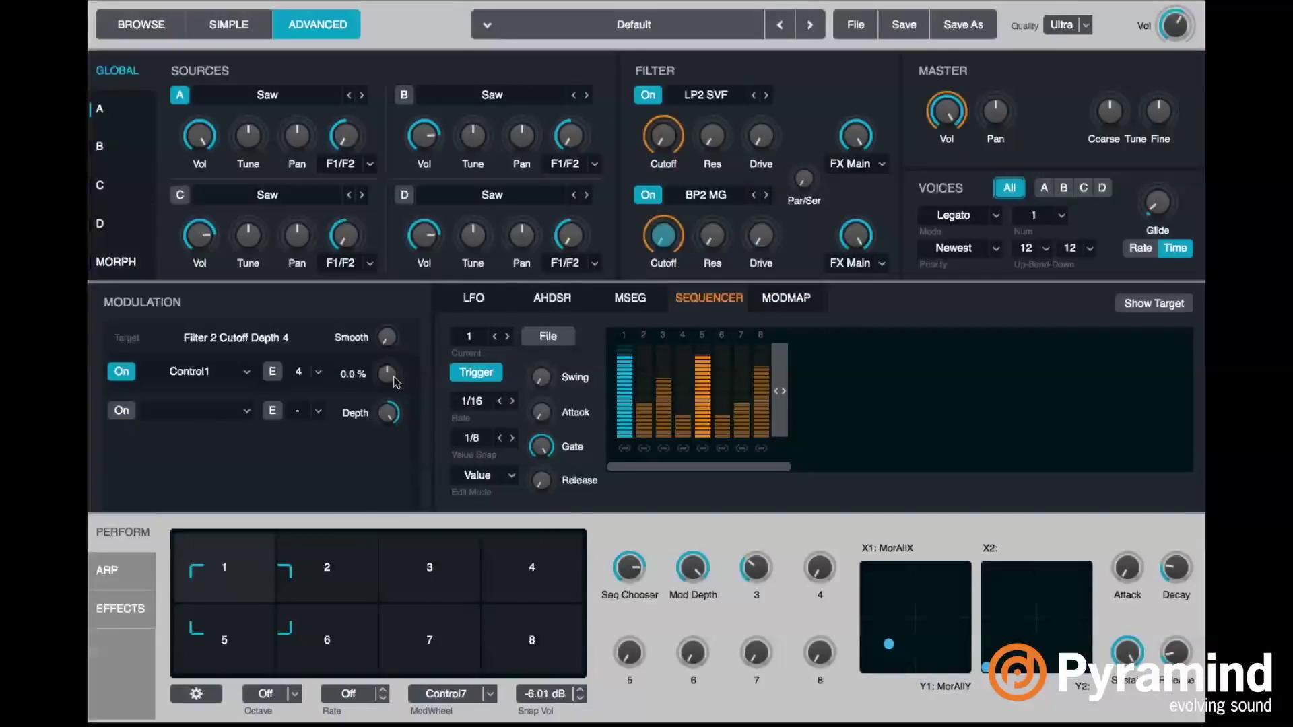
{"action": "left_click_drag", "start_coordinate": [389, 375], "coordinate": [397, 270]}
{"action": "left_click", "coordinate": [663, 236]}
- Compare the nested depth modulations of the sequencers on Filter 1 cutoff and Filter 2 cutoff
{"action": "right_click", "coordinate": [391, 374]}
{"action": "left_click", "coordinate": [444, 439]}
{"action": "right_click", "coordinate": [394, 381]}
{"action": "mouse_move", "coordinate": [464, 391]}
{"action": "key", "text": "Escape"}
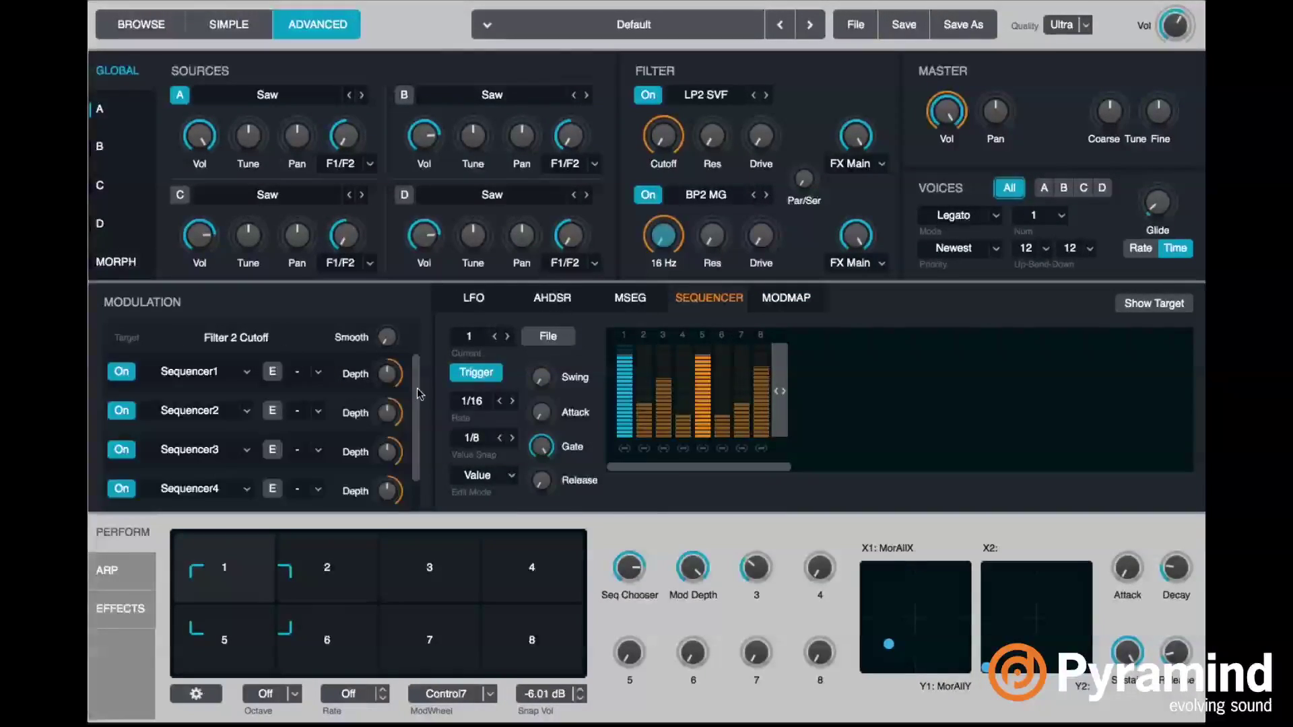
{"action": "left_click", "coordinate": [388, 374]}
{"action": "right_click", "coordinate": [388, 373]}
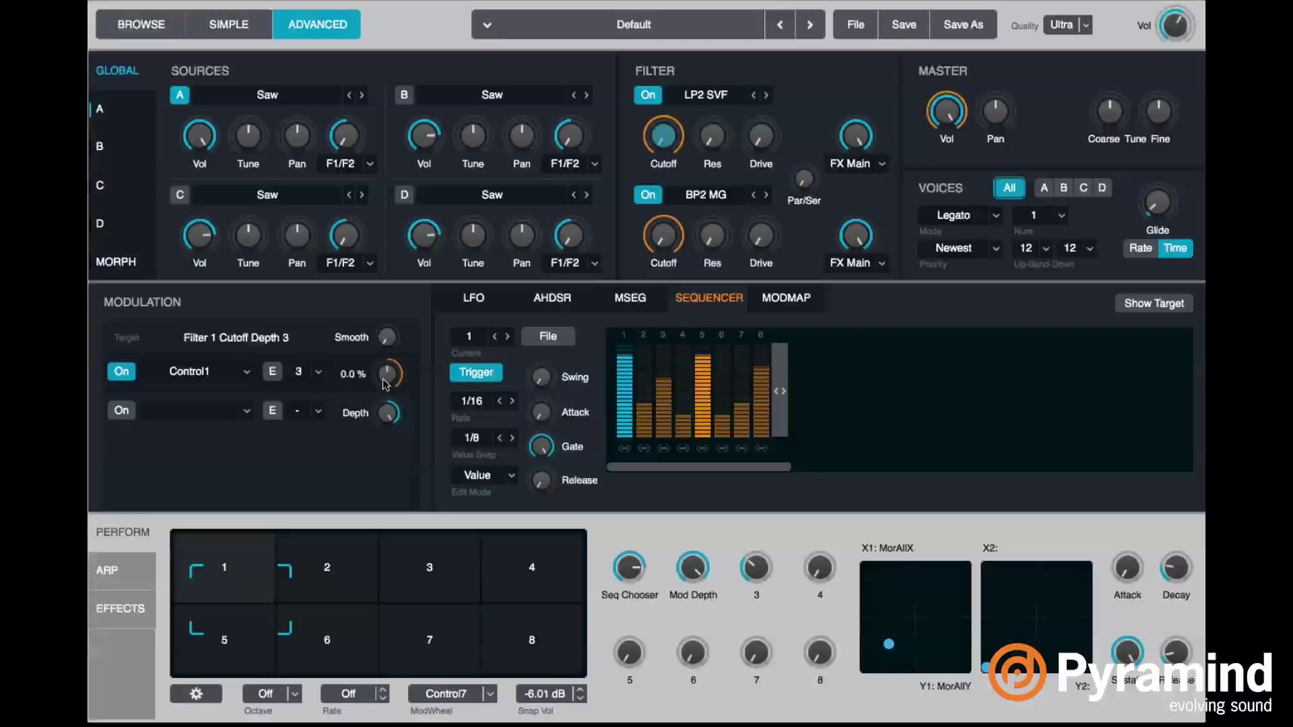
{"action": "key", "text": "Escape"}
{"action": "right_click", "coordinate": [387, 452]}
{"action": "key", "text": "Escape"}
{"action": "left_click", "coordinate": [387, 452]}
{"action": "left_click", "coordinate": [663, 235]}
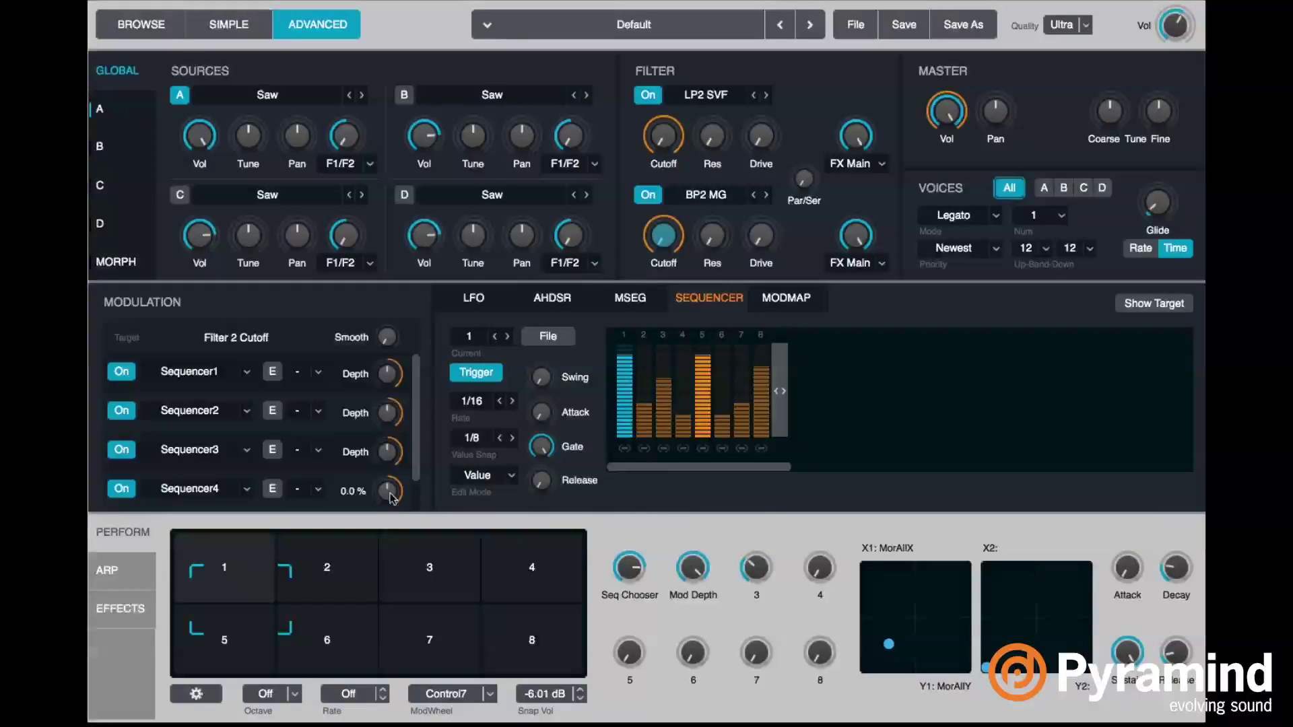
- Add Control2 to the depth of the Control1 modulation on Filter 2 cutoff's Sequencer4 depth
{"action": "right_click", "coordinate": [386, 491]}
{"action": "left_click", "coordinate": [438, 558]}
{"action": "right_click", "coordinate": [391, 379]}
{"action": "mouse_move", "coordinate": [444, 392]}
{"action": "mouse_move", "coordinate": [573, 462]}
{"action": "left_click", "coordinate": [707, 477]}
{"action": "key", "text": "Escape"}
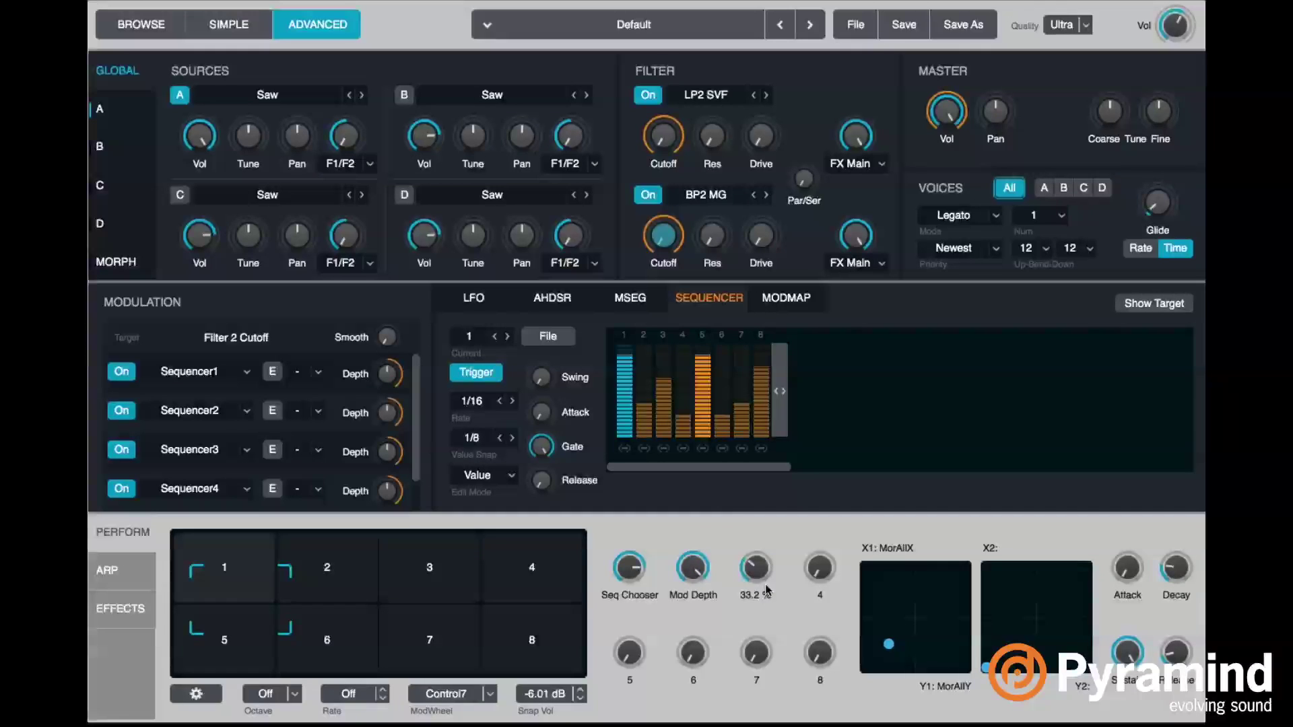
- Assign the third Perform control, renamed "Filter A - B", to source A's F1/F2 send and turn it fully up
{"action": "right_click", "coordinate": [351, 164]}
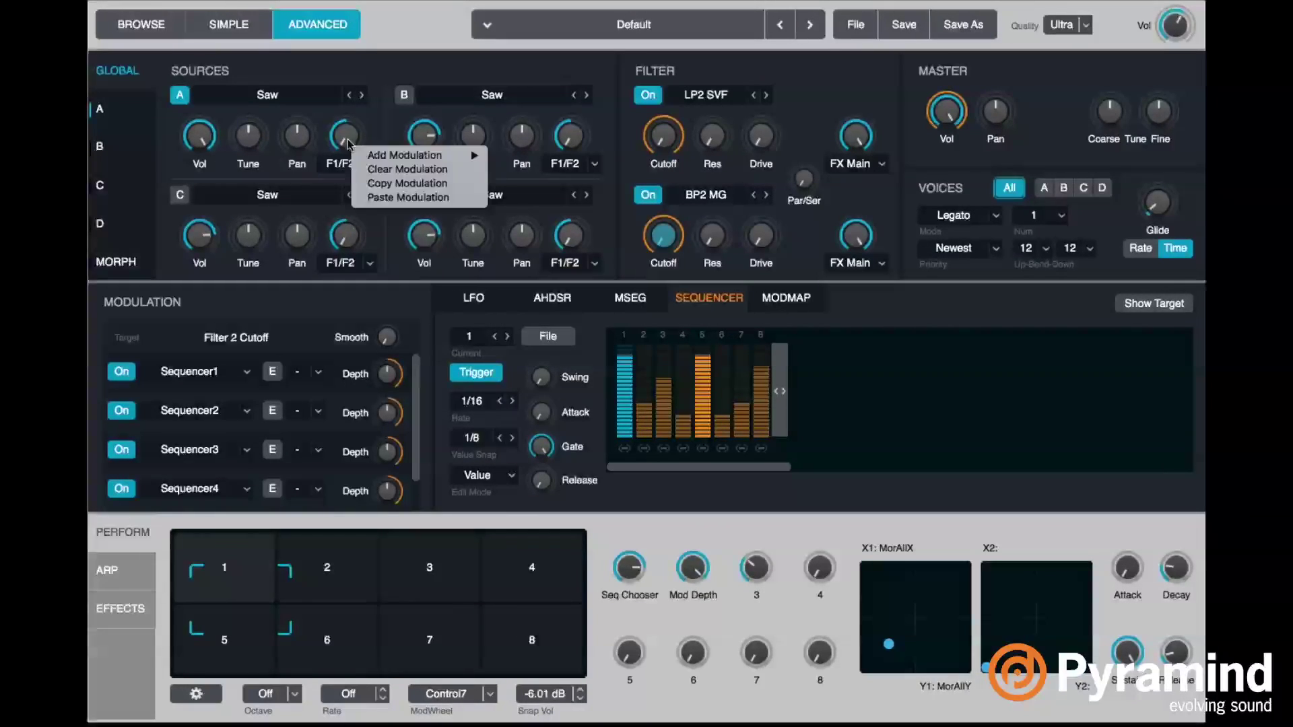
{"action": "mouse_move", "coordinate": [412, 155]}
{"action": "mouse_move", "coordinate": [579, 244]}
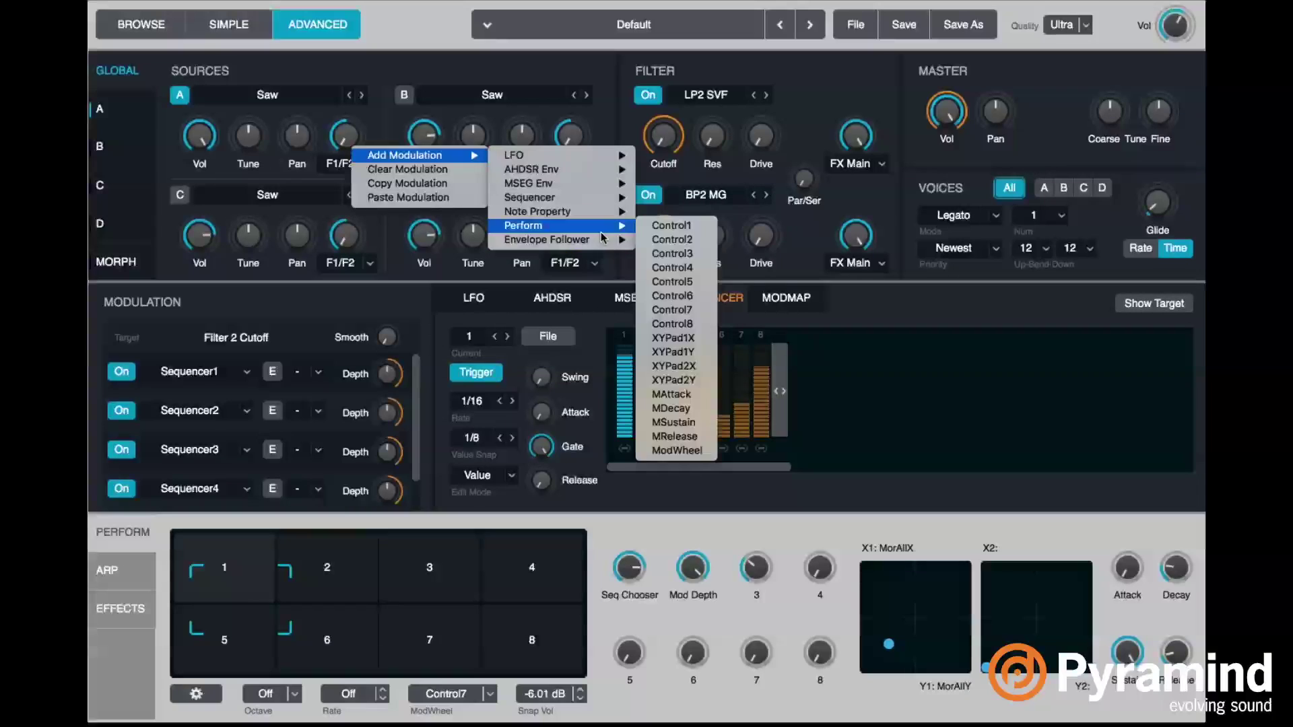
{"action": "left_click", "coordinate": [674, 254]}
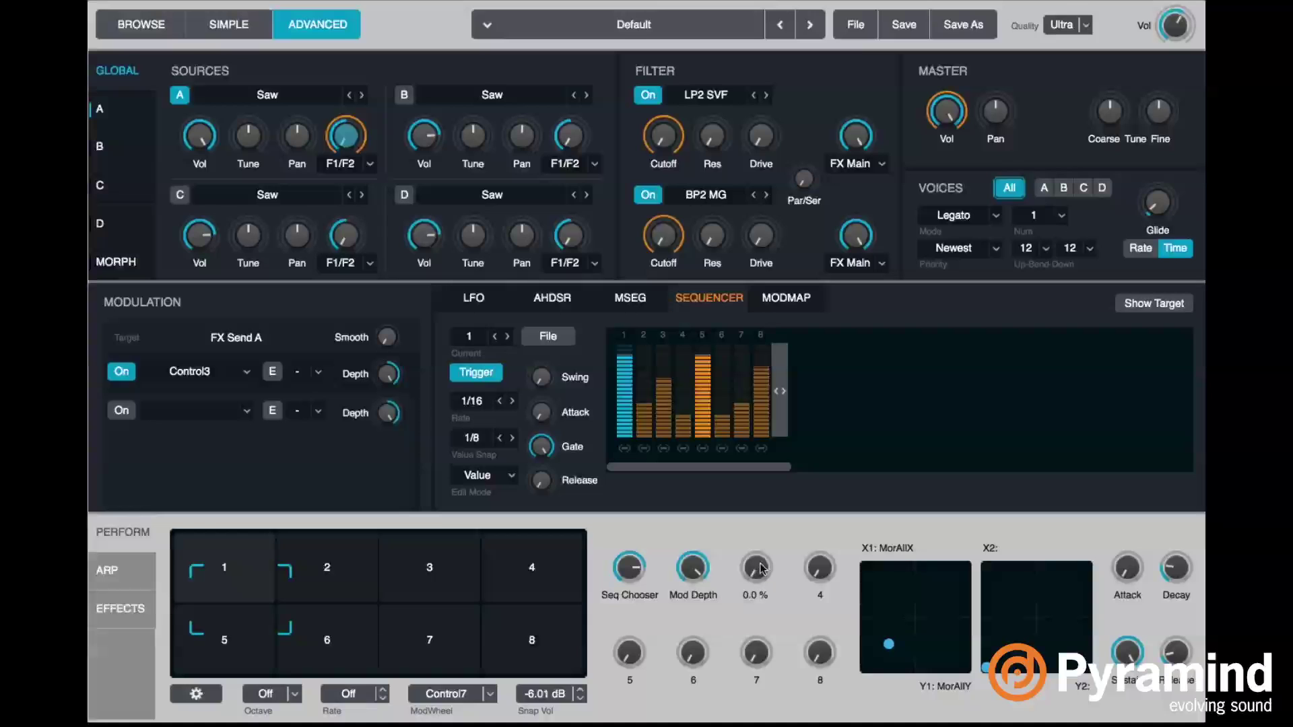
{"action": "left_click_drag", "start_coordinate": [761, 569], "coordinate": [789, 349]}
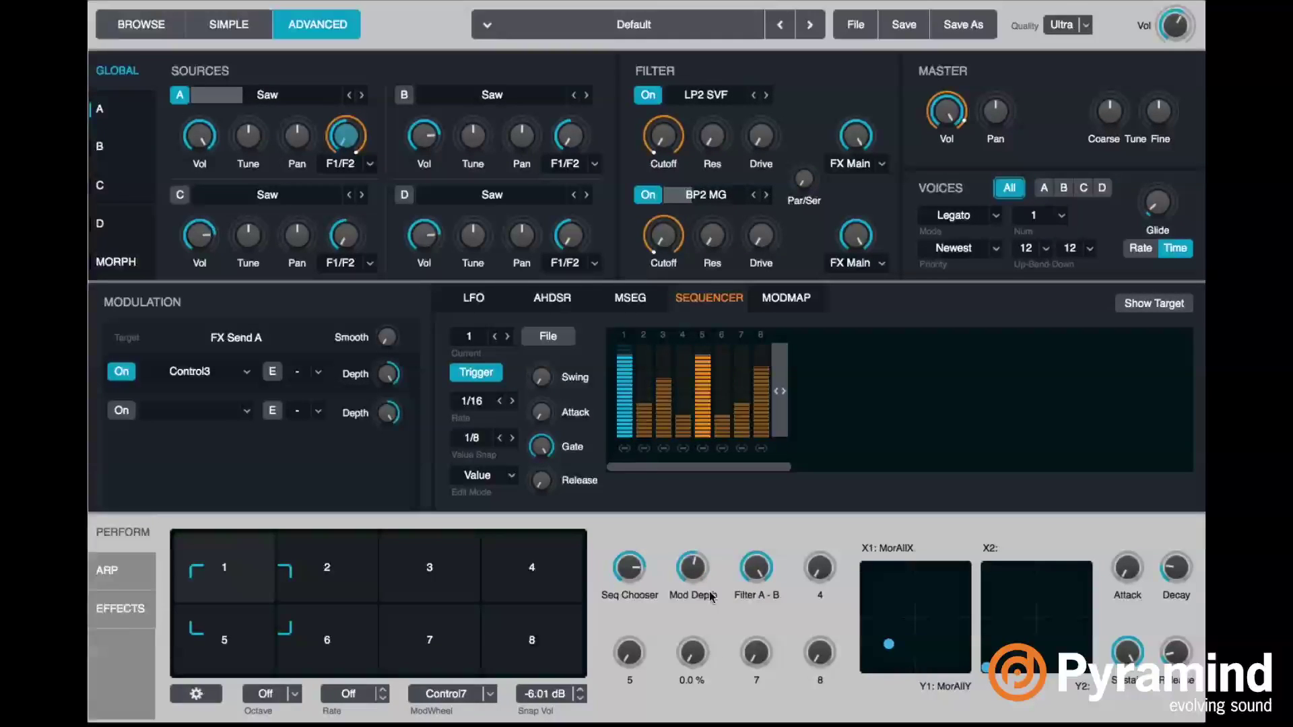
- Audition the filter blend by varying Mod Depth, Seq Chooser and Filter A - B, leaving Filter A - B at 100%
{"action": "mouse_move", "coordinate": [700, 596]}
{"action": "left_mouse_down"}
{"action": "mouse_move", "coordinate": [715, 577]}
{"action": "mouse_move", "coordinate": [706, 613]}
{"action": "left_mouse_up"}
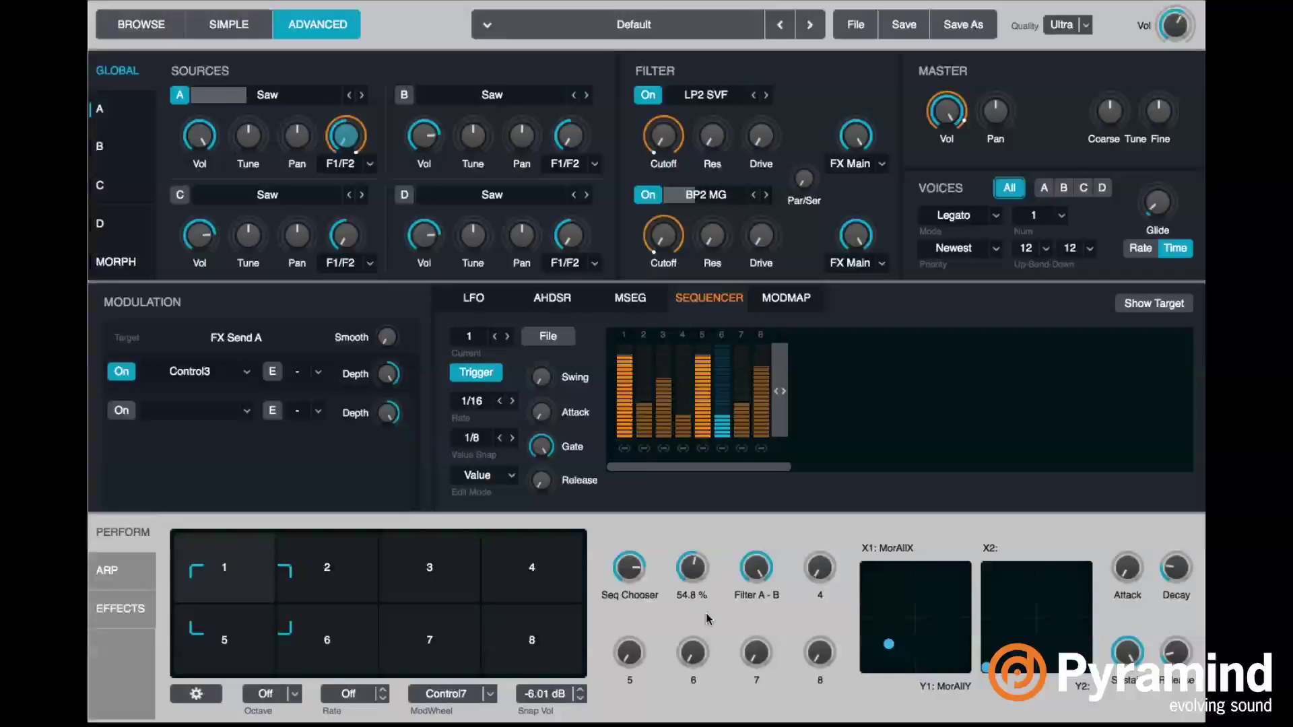
{"action": "mouse_move", "coordinate": [627, 581]}
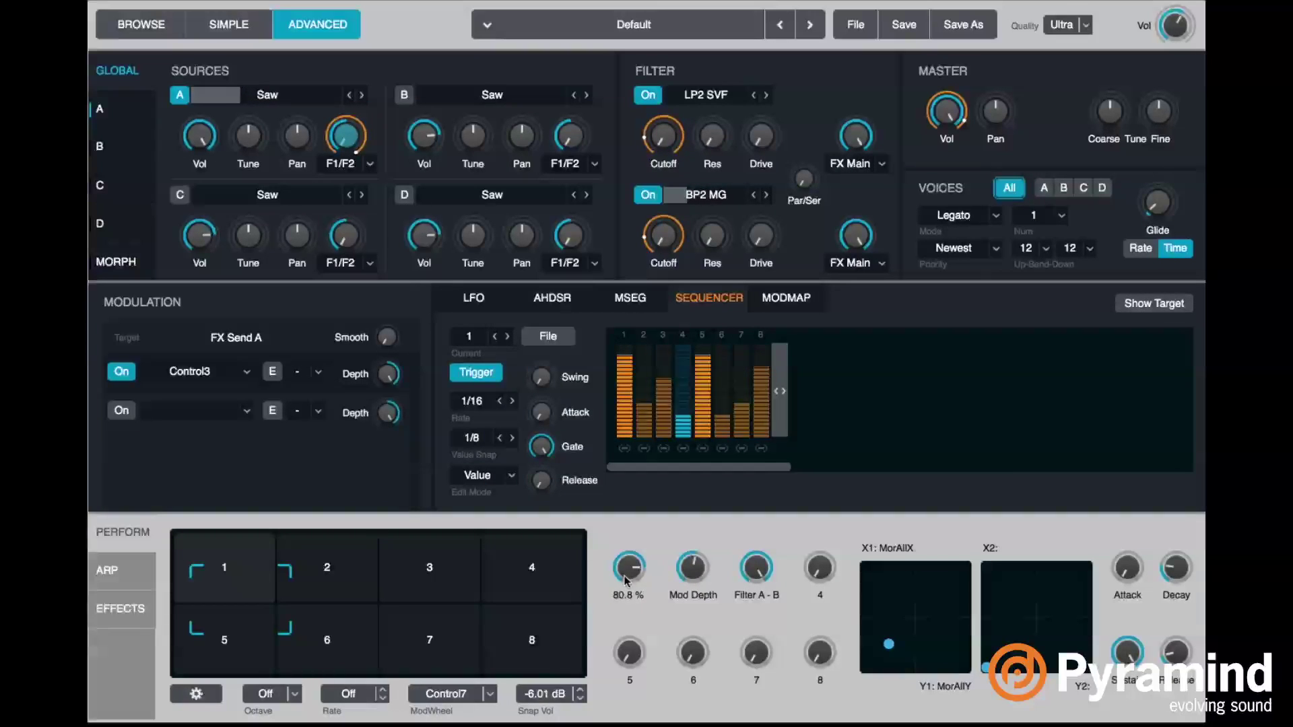
{"action": "left_click_drag", "start_coordinate": [624, 577], "coordinate": [757, 663]}
{"action": "mouse_move", "coordinate": [765, 583]}
{"action": "left_click_drag", "start_coordinate": [756, 584], "coordinate": [766, 502]}
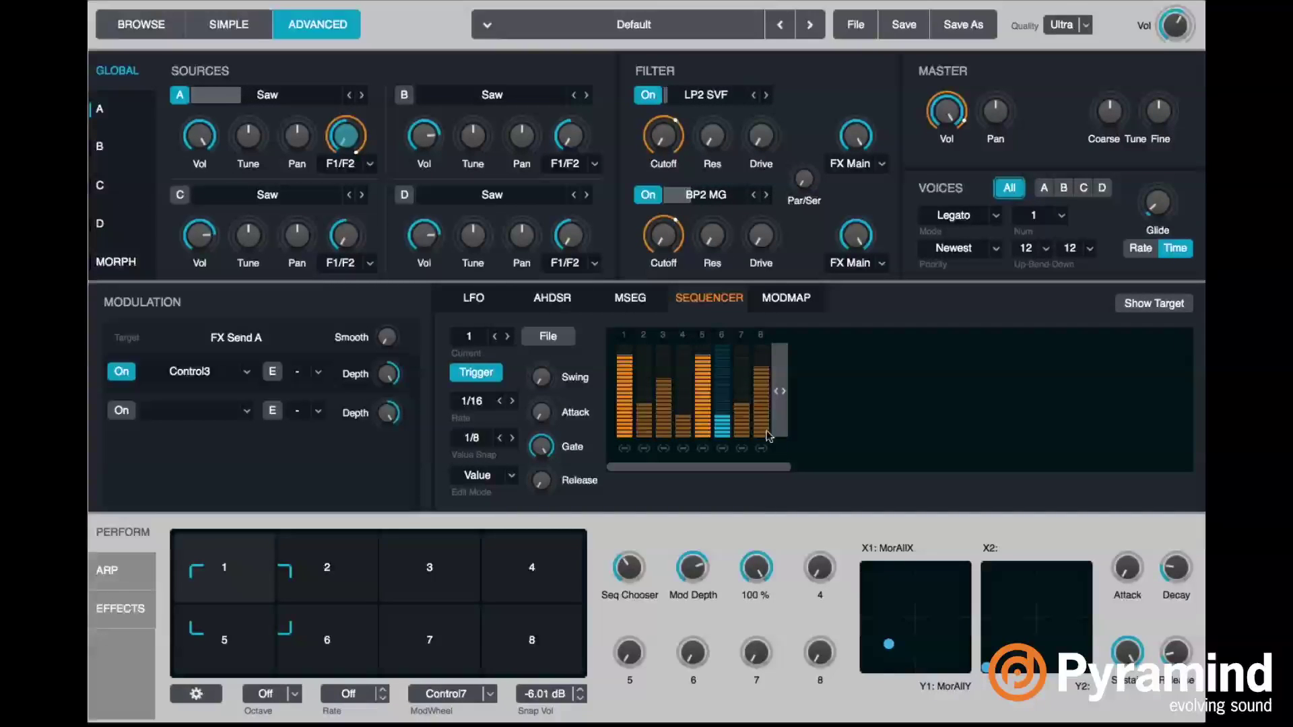
- Lower source A's coarse tuning and audition the patch with Filter A - B at minimum
{"action": "mouse_move", "coordinate": [254, 141]}
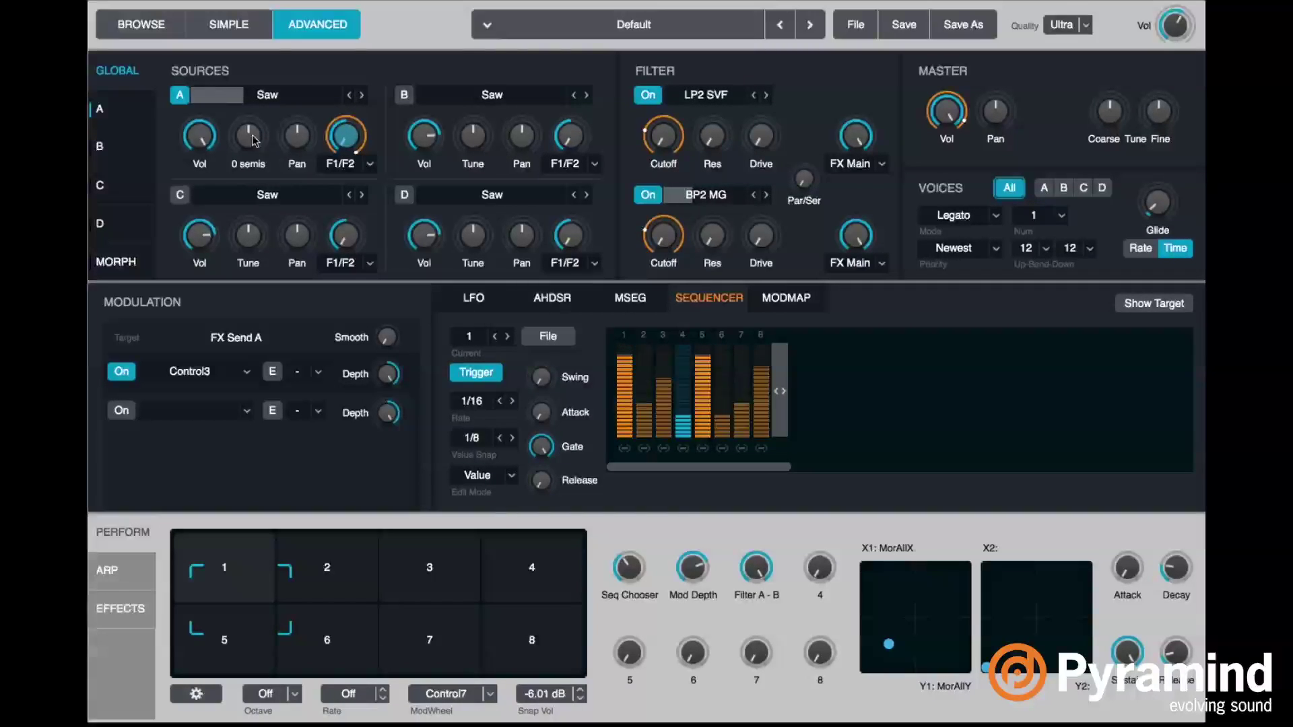
{"action": "left_click_drag", "start_coordinate": [254, 140], "coordinate": [254, 145]}
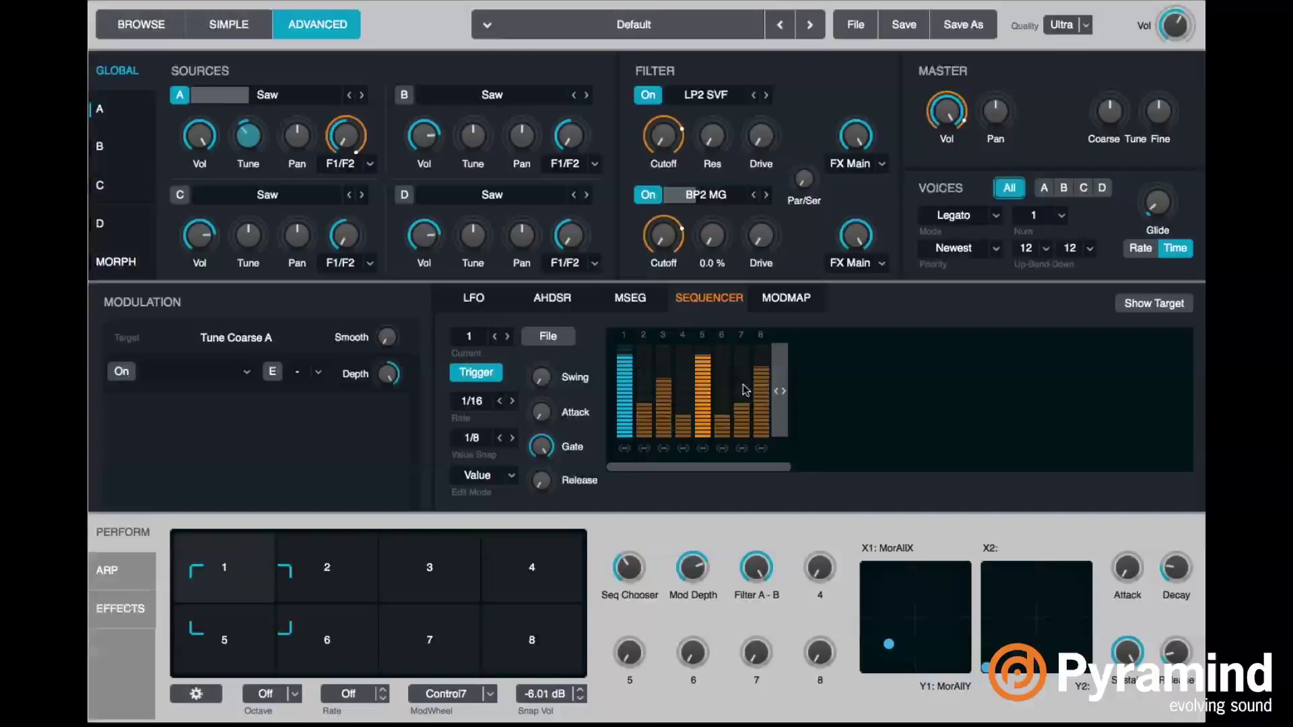
{"action": "mouse_move", "coordinate": [759, 575]}
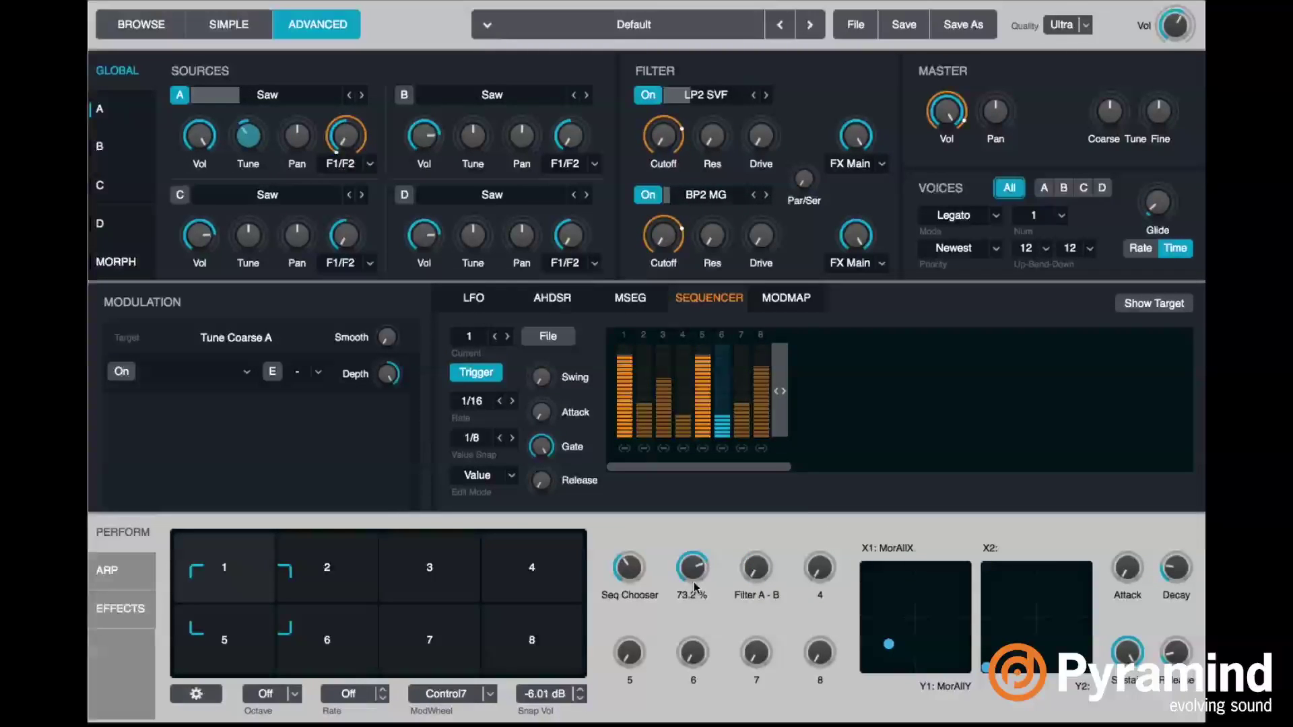
{"action": "mouse_move", "coordinate": [633, 571]}
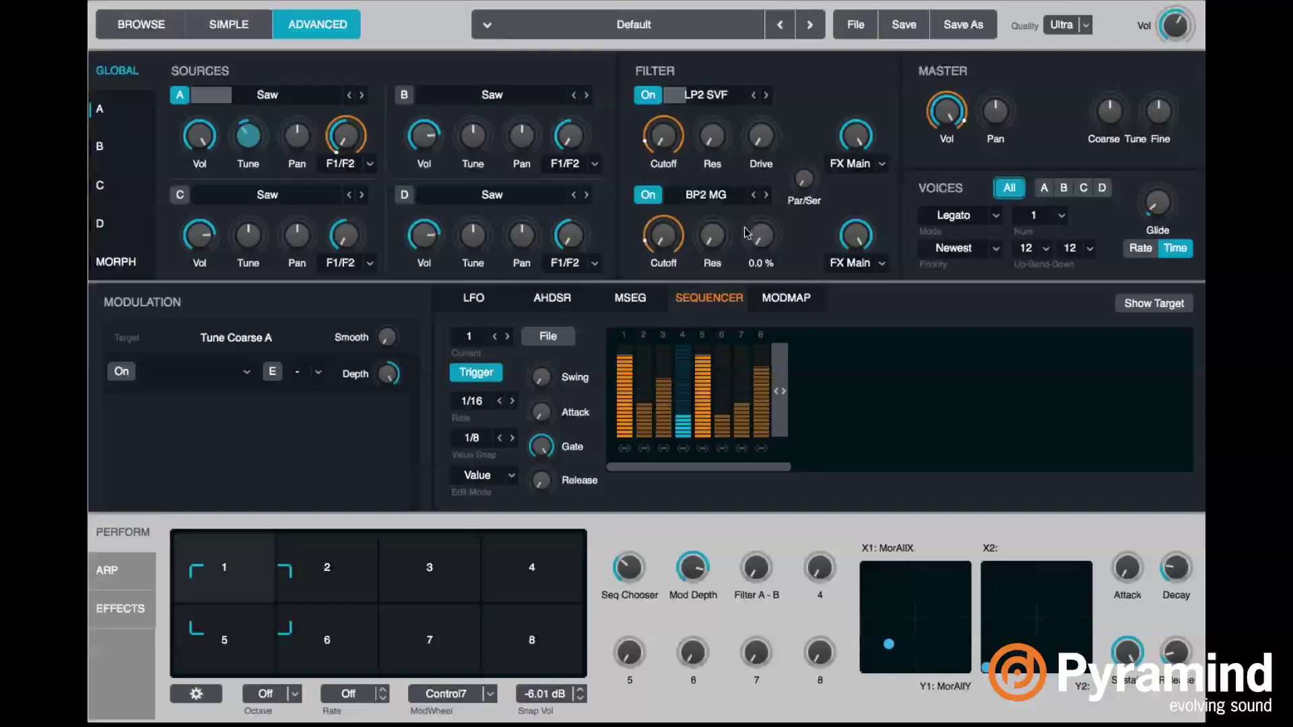
- Raise the unison voice count of source A's VA oscillator, then reduce its detune and the source volume
{"action": "left_click", "coordinate": [120, 113]}
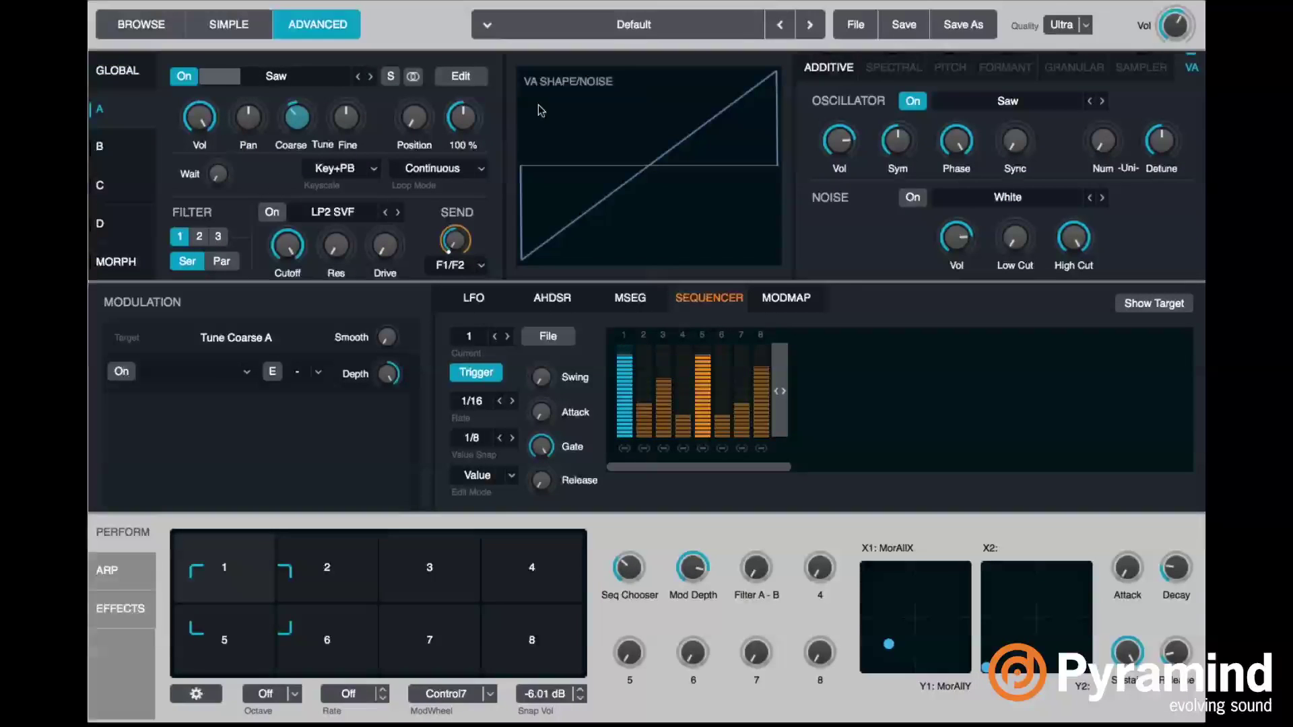
{"action": "left_click", "coordinate": [1104, 140]}
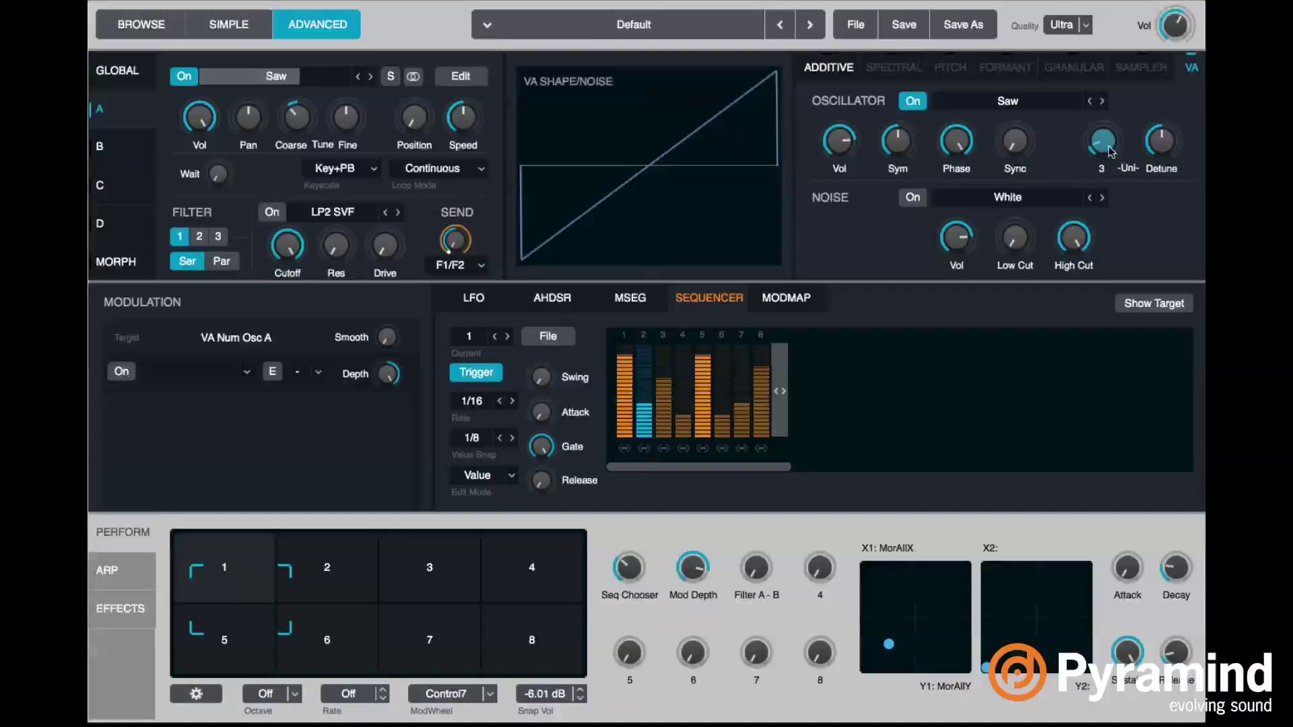
{"action": "left_click", "coordinate": [1160, 140]}
{"action": "left_click", "coordinate": [198, 117]}
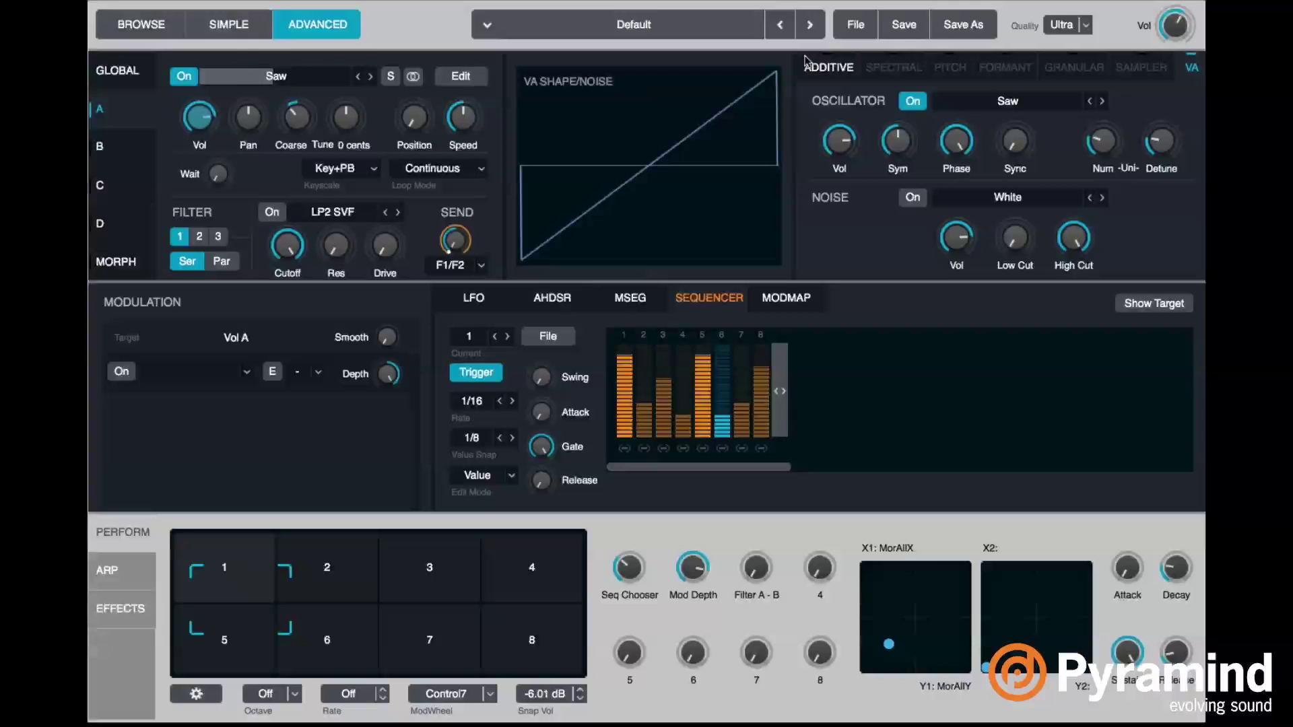
{"action": "left_click", "coordinate": [117, 70]}
- Change Filter 1's type to LP2 MG and raise its drive to about 32%
{"action": "left_click", "coordinate": [686, 141]}
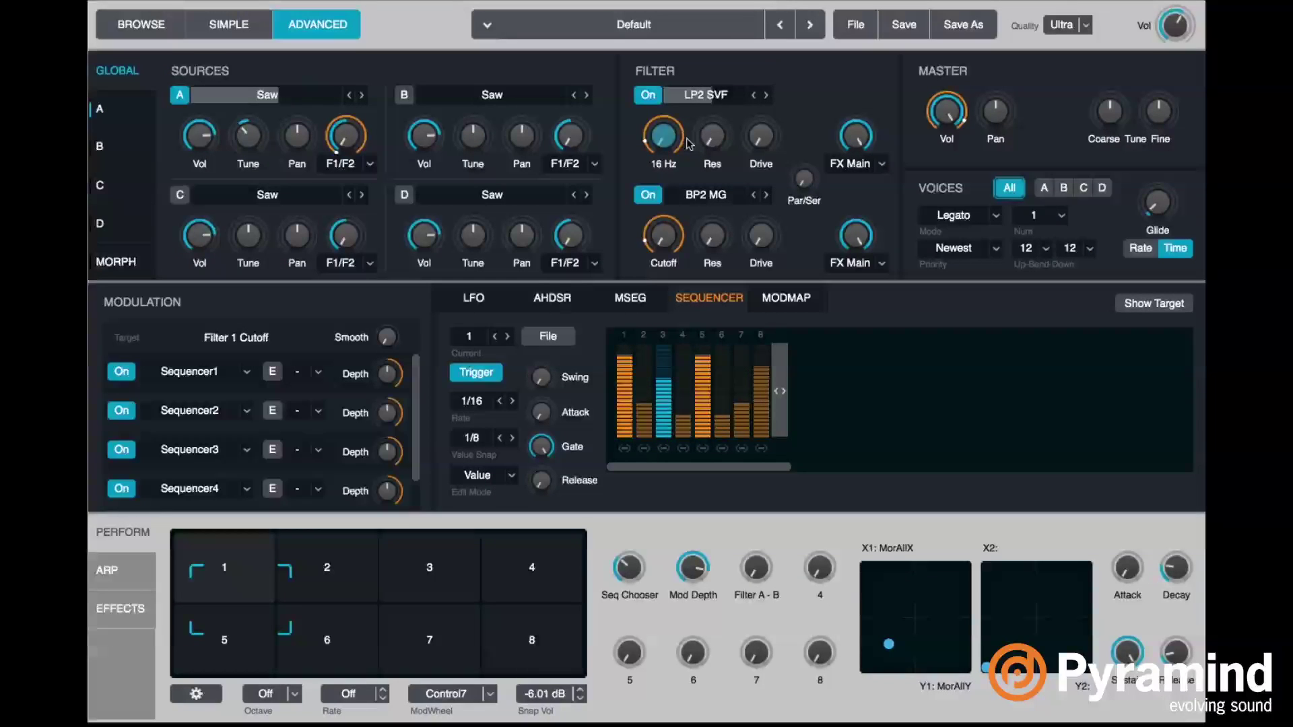
{"action": "left_click", "coordinate": [765, 95]}
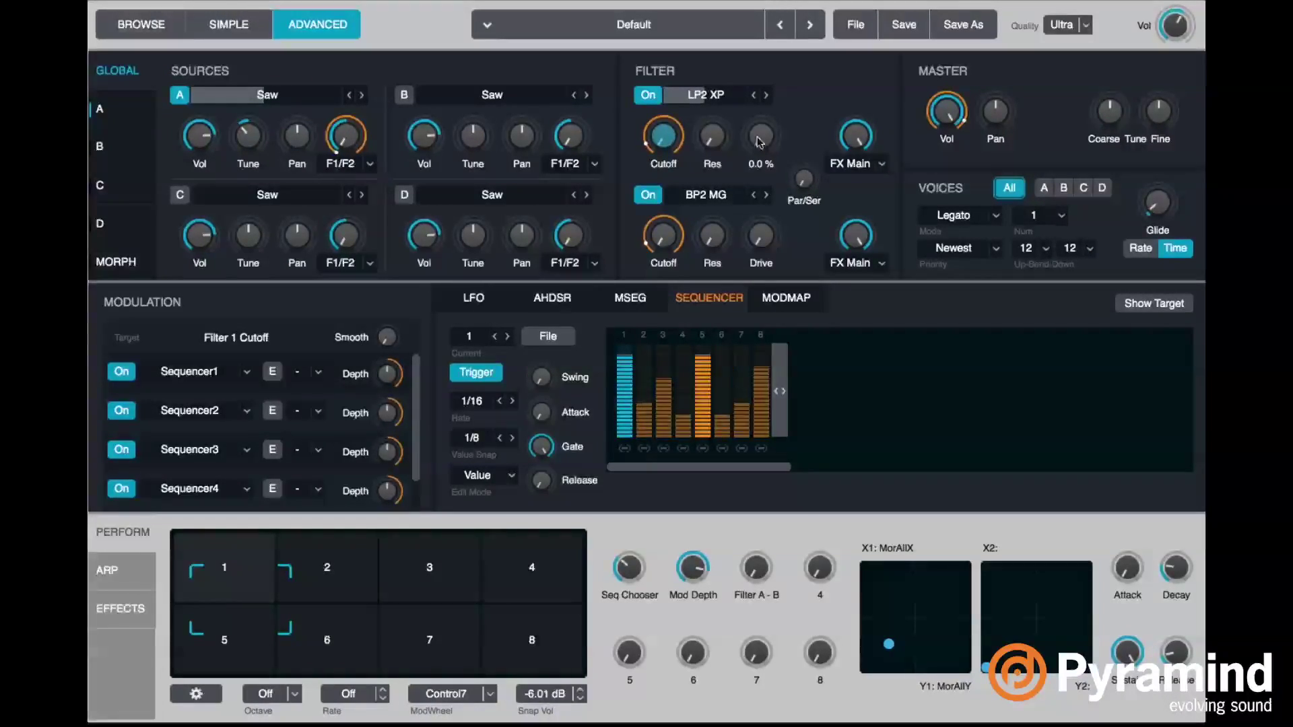
{"action": "left_click", "coordinate": [766, 95]}
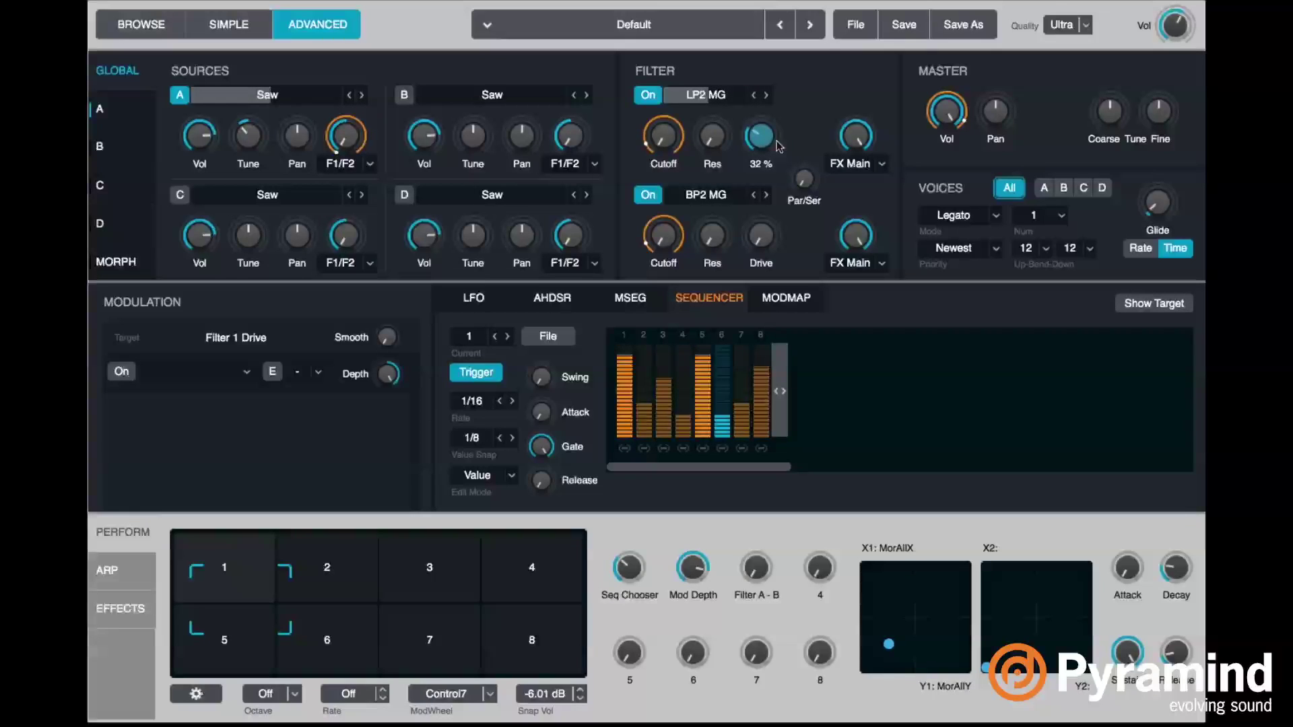
- Raise Filter 1's resonance with its drive at 24%, and increase the unison detune of source A's VA oscillator
{"action": "left_click_drag", "start_coordinate": [716, 140], "coordinate": [766, 137]}
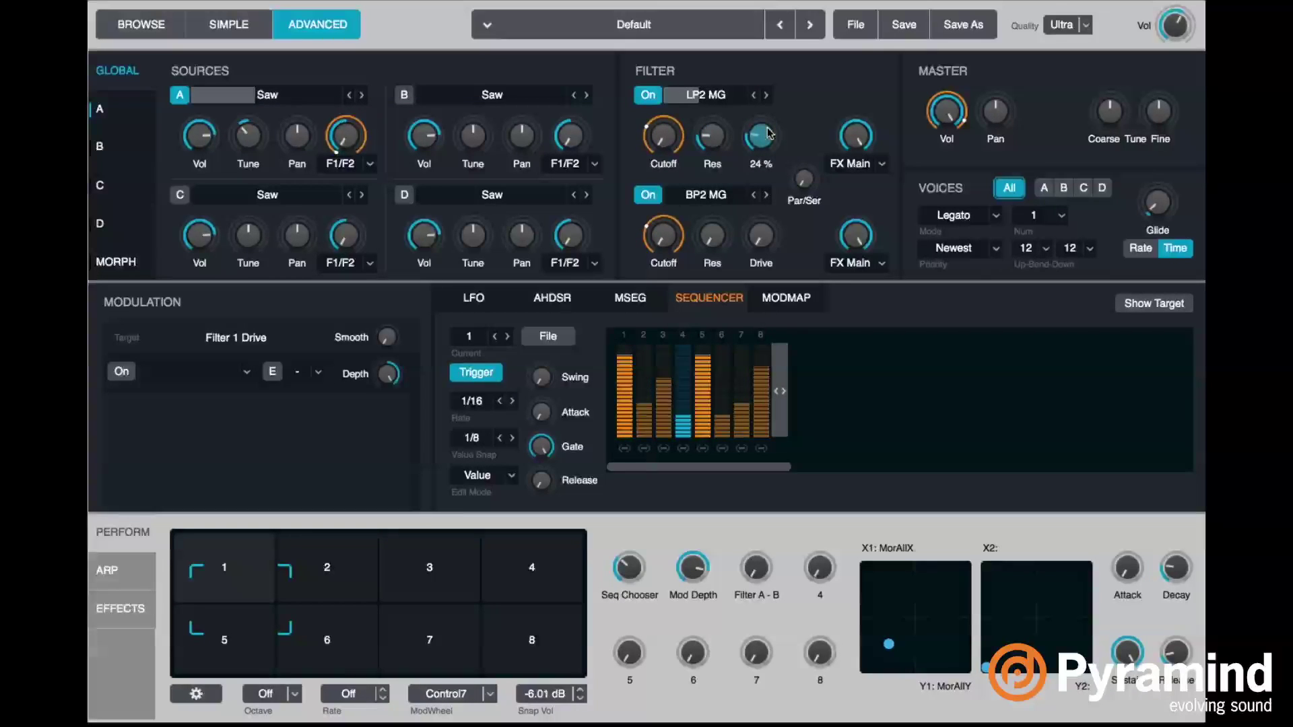
{"action": "left_click", "coordinate": [116, 111]}
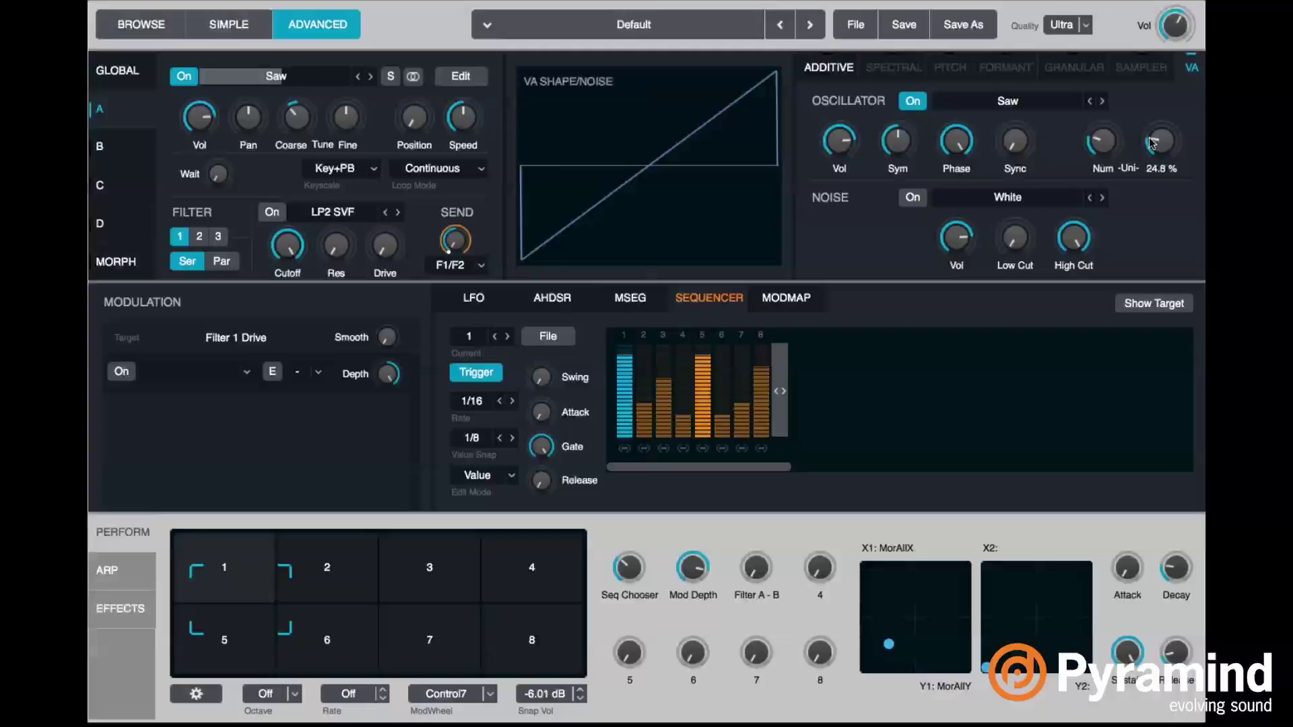
{"action": "left_click_drag", "start_coordinate": [1154, 157], "coordinate": [1153, 148]}
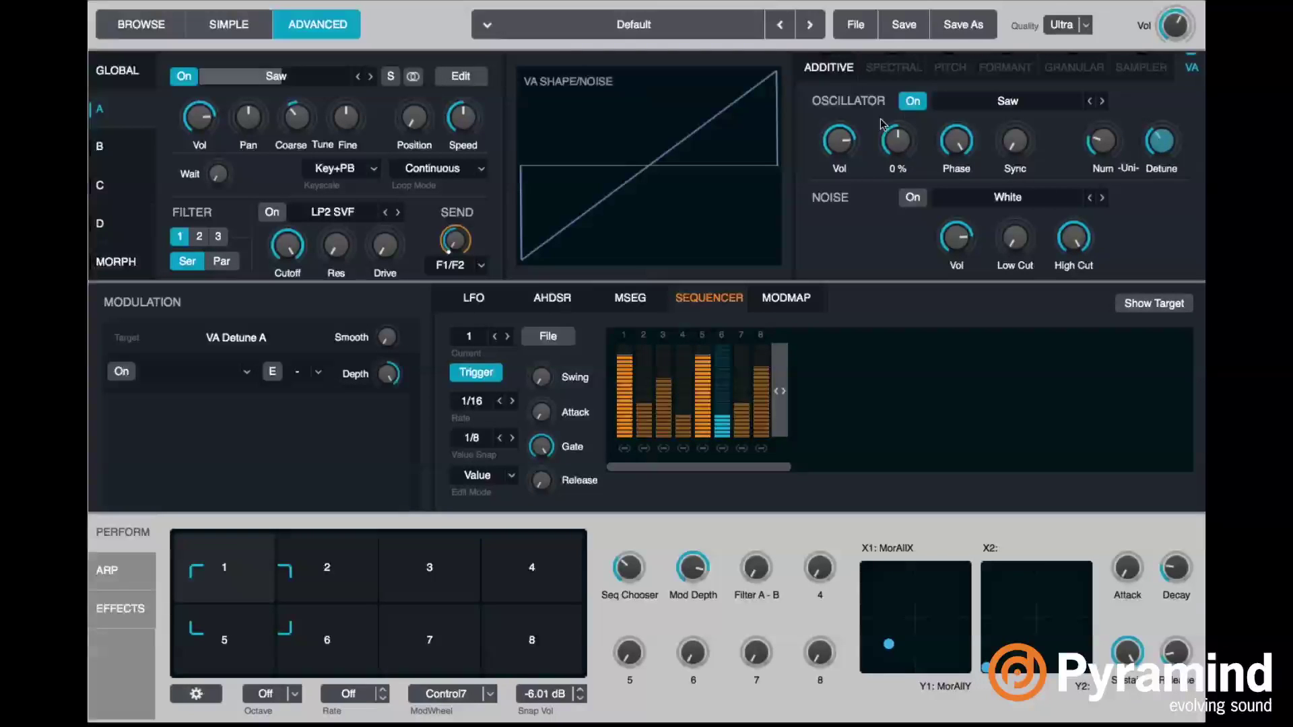
- Modulate source A's fine tuning with LFO1 (Sine) at reduced depth, turning off its tempo sync and raising its attack and phase
{"action": "right_click", "coordinate": [350, 128]}
{"action": "mouse_move", "coordinate": [418, 137]}
{"action": "mouse_move", "coordinate": [552, 137]}
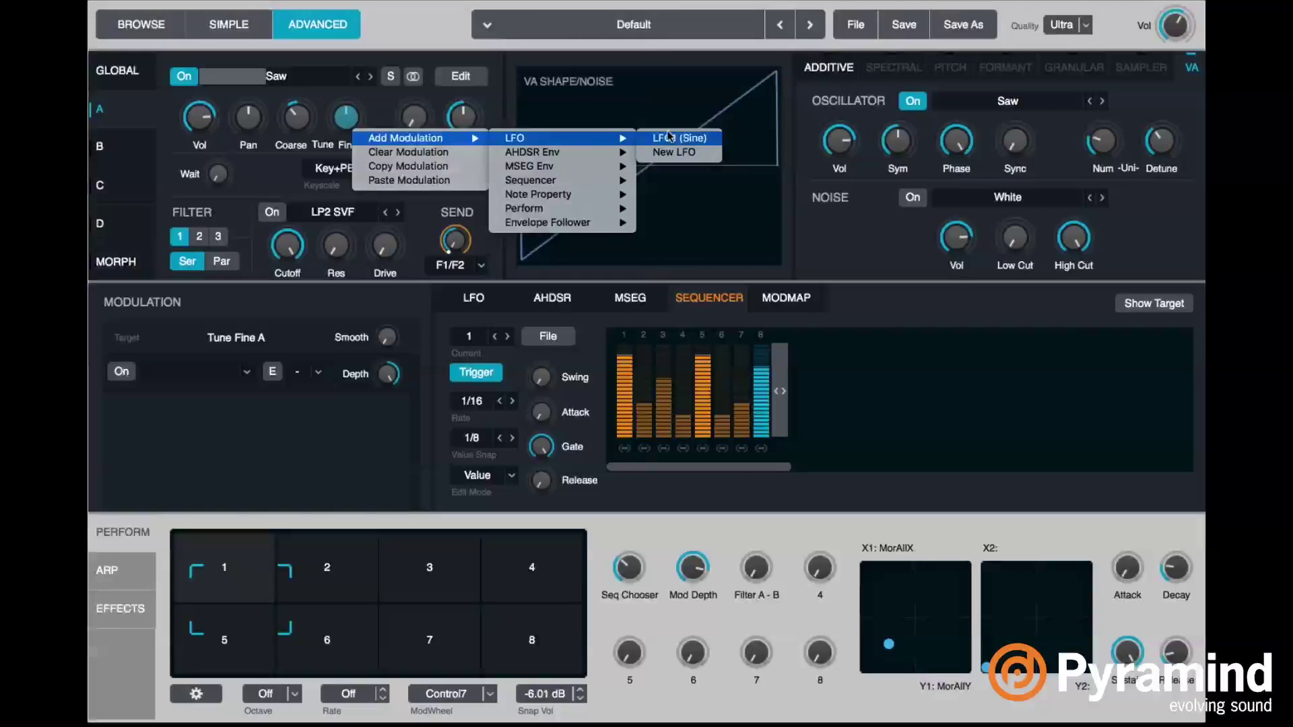
{"action": "left_click", "coordinate": [680, 138]}
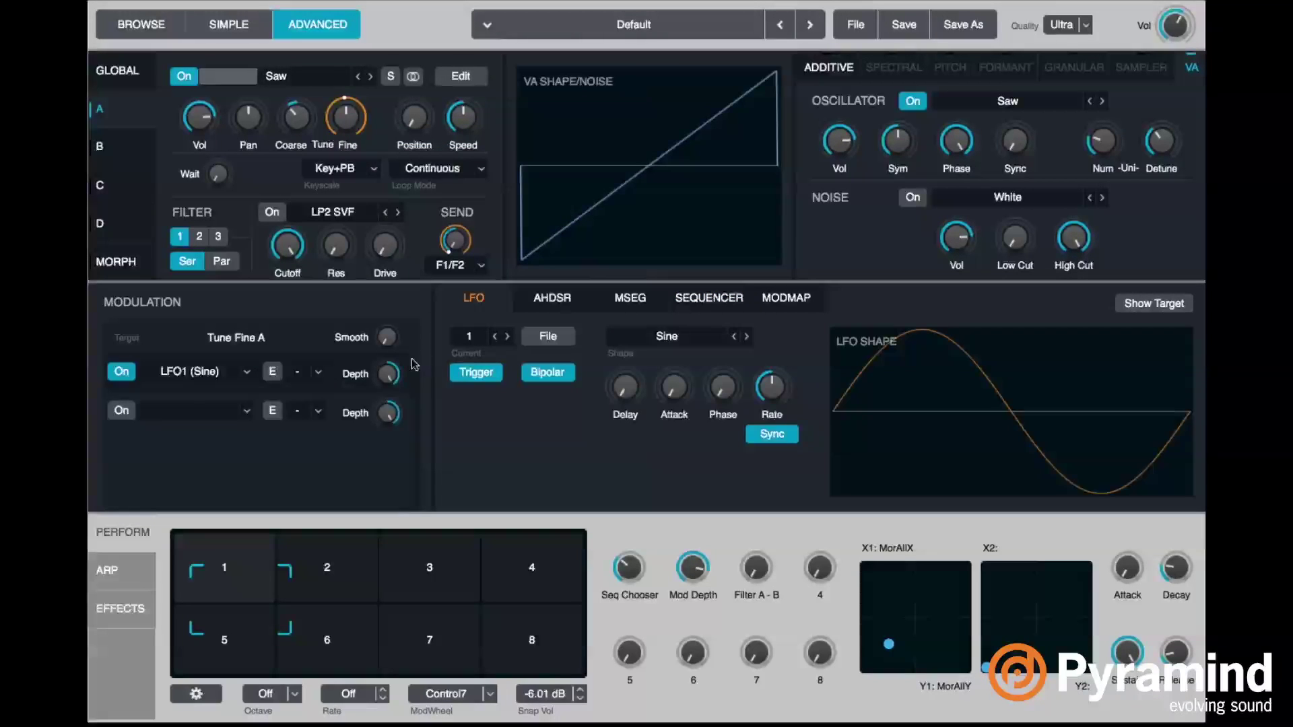
{"action": "left_click", "coordinate": [781, 439]}
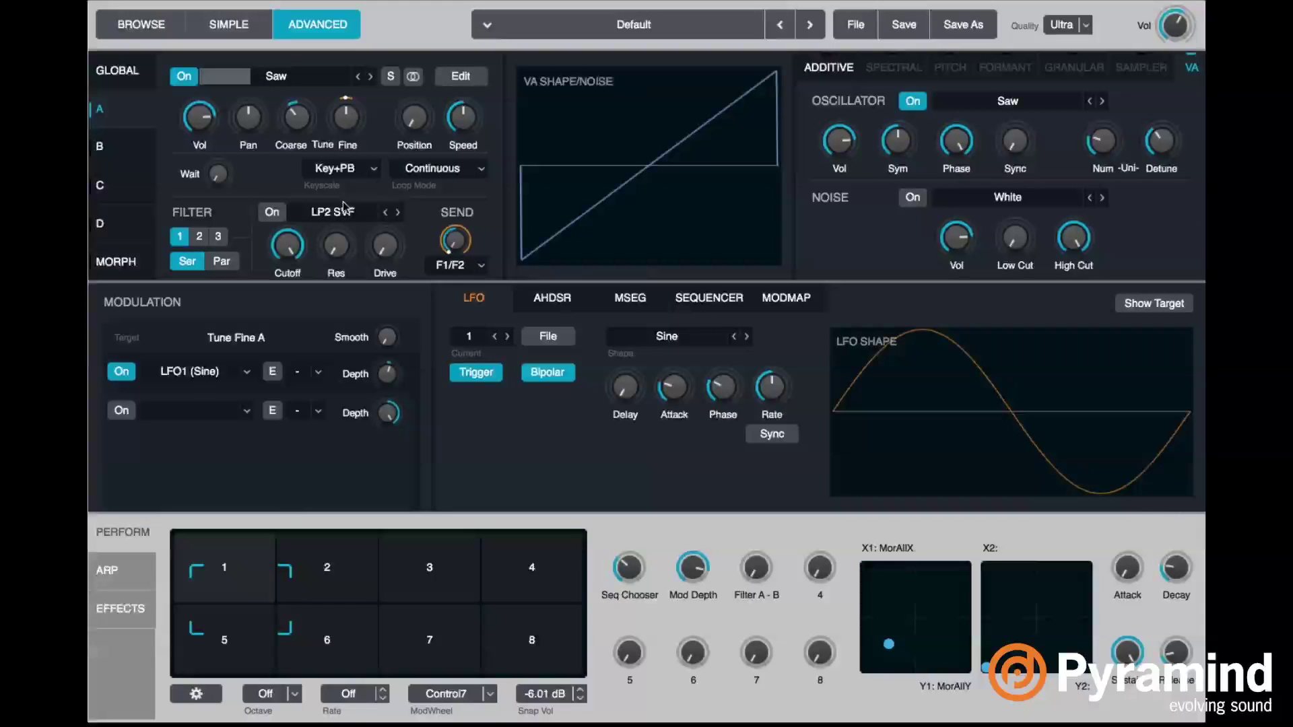
- Audition the global patch by varying Seq Chooser, Mod Depth and Filter A - B, leaving Filter A - B at 0%
{"action": "left_click", "coordinate": [130, 87]}
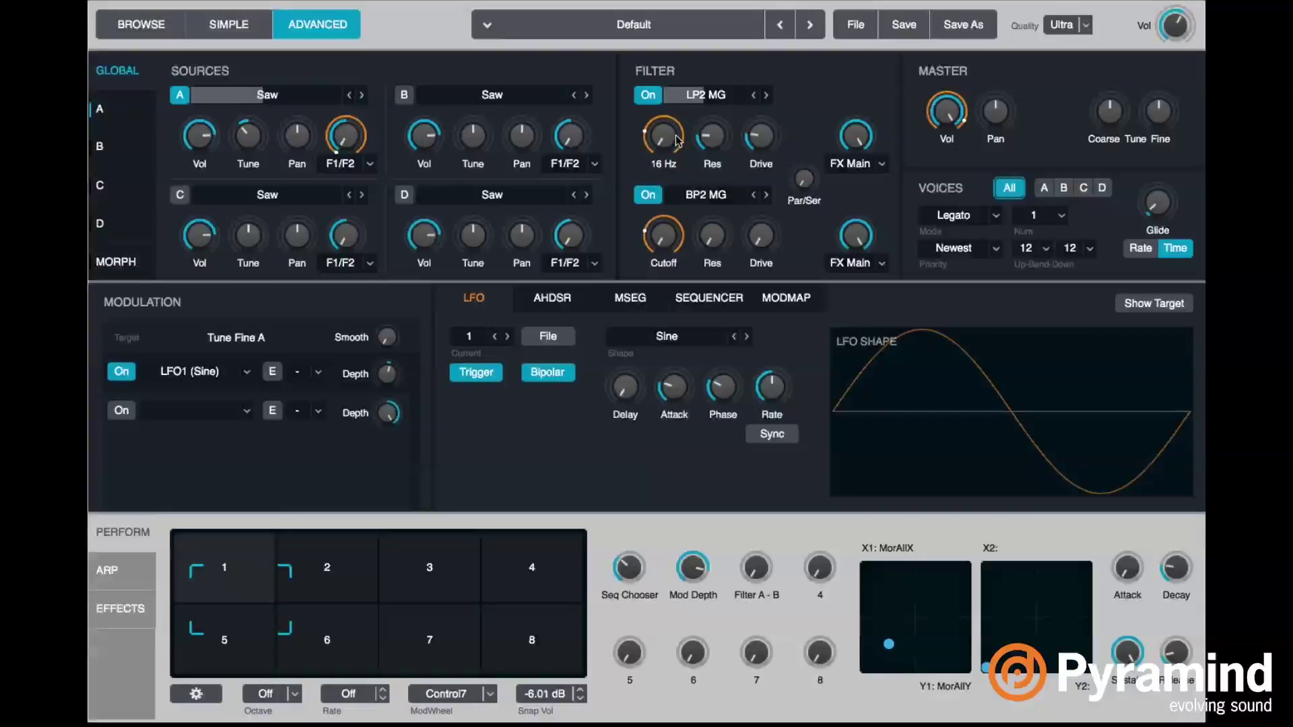
{"action": "left_click", "coordinate": [676, 139]}
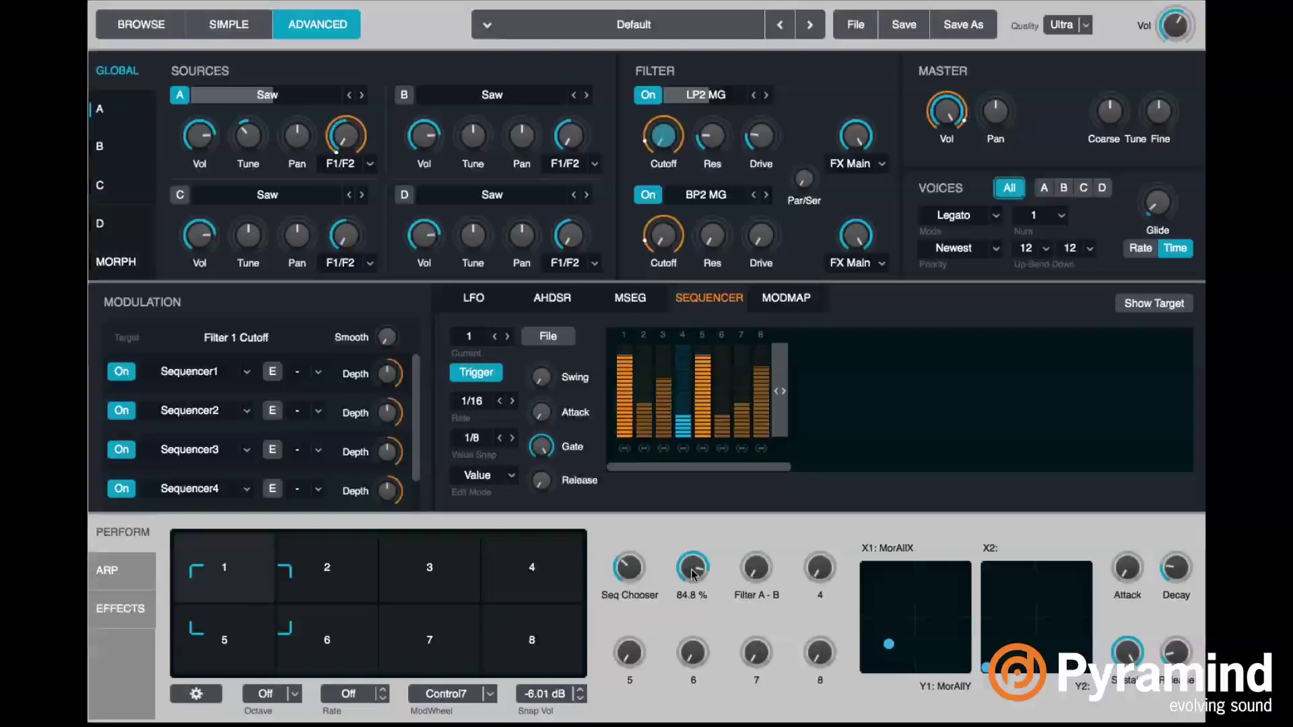
{"action": "left_click_drag", "start_coordinate": [630, 573], "coordinate": [666, 542]}
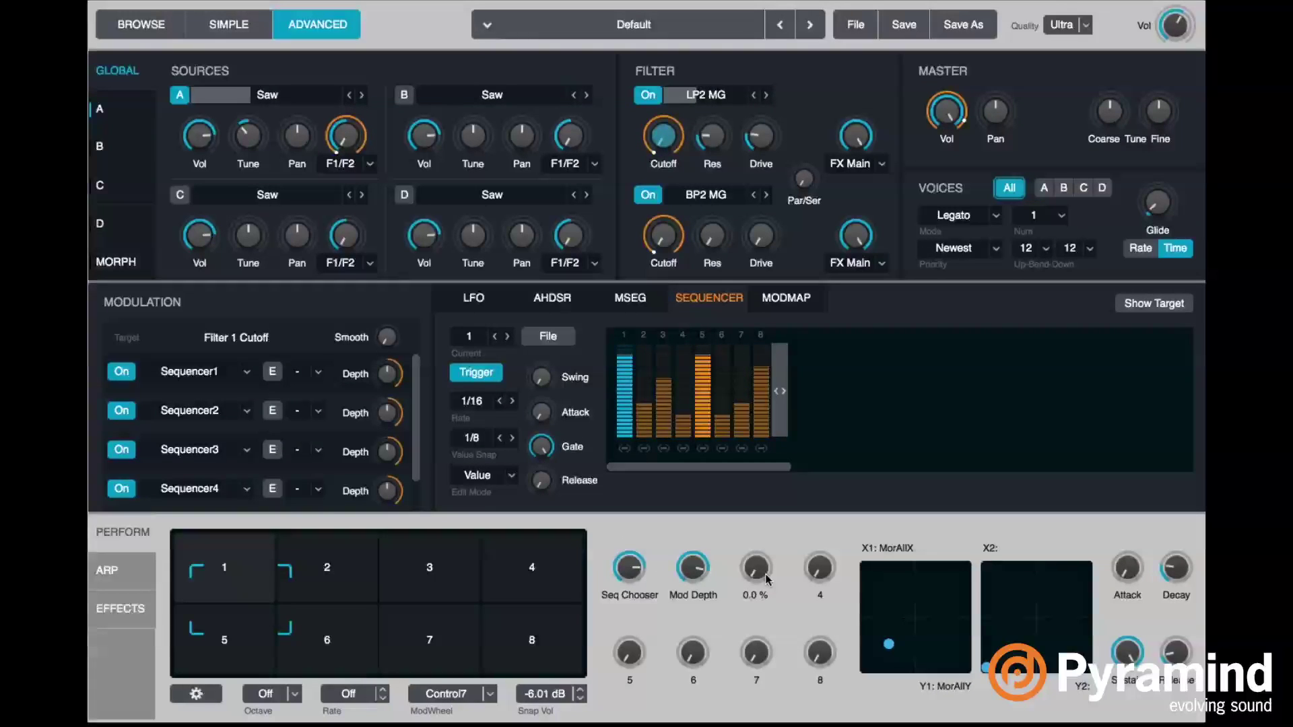
{"action": "mouse_move", "coordinate": [682, 567]}
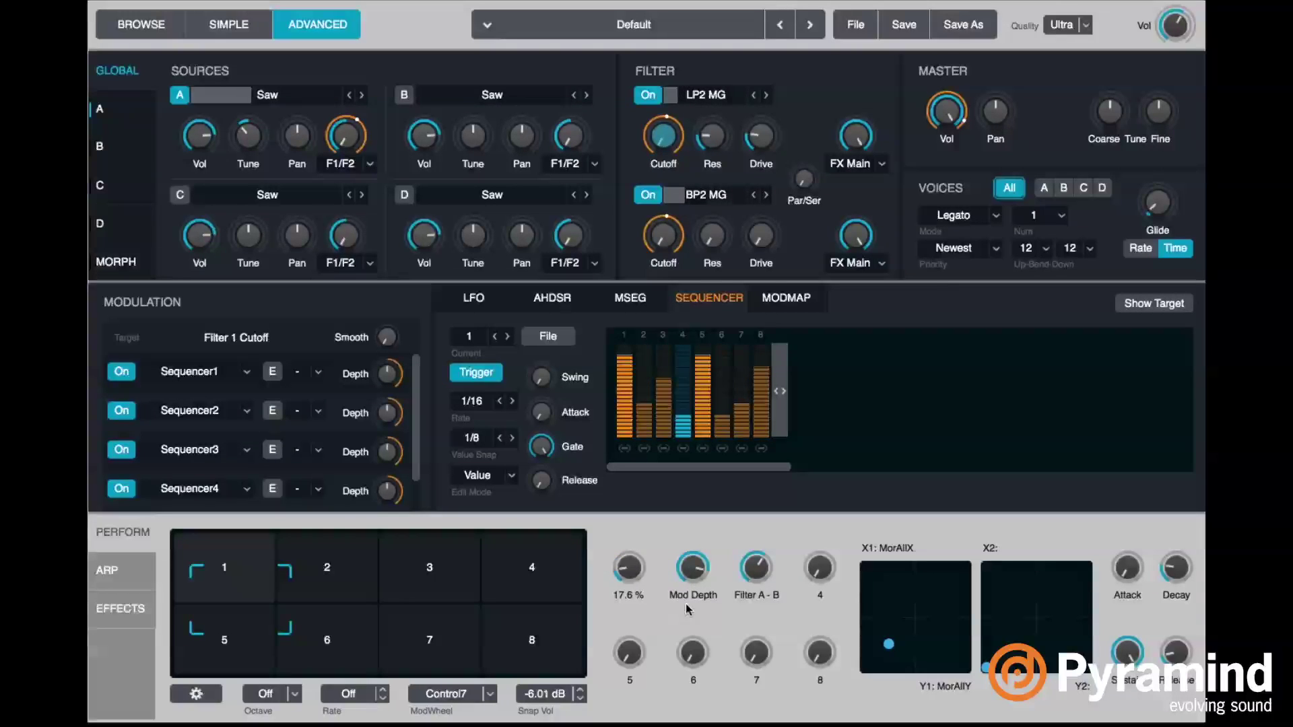
{"action": "mouse_move", "coordinate": [765, 654]}
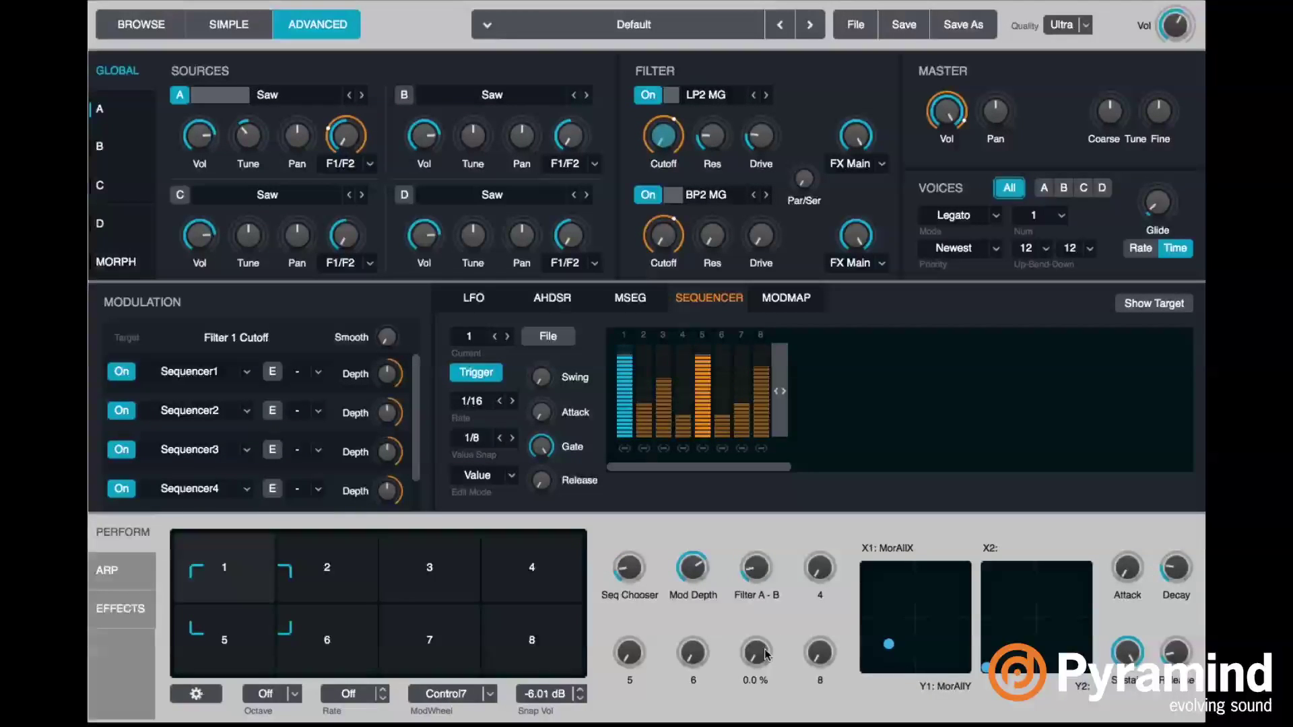
{"action": "left_click_drag", "start_coordinate": [629, 568], "coordinate": [696, 527]}
{"action": "mouse_move", "coordinate": [774, 588]}
{"action": "left_click_drag", "start_coordinate": [768, 569], "coordinate": [772, 646]}
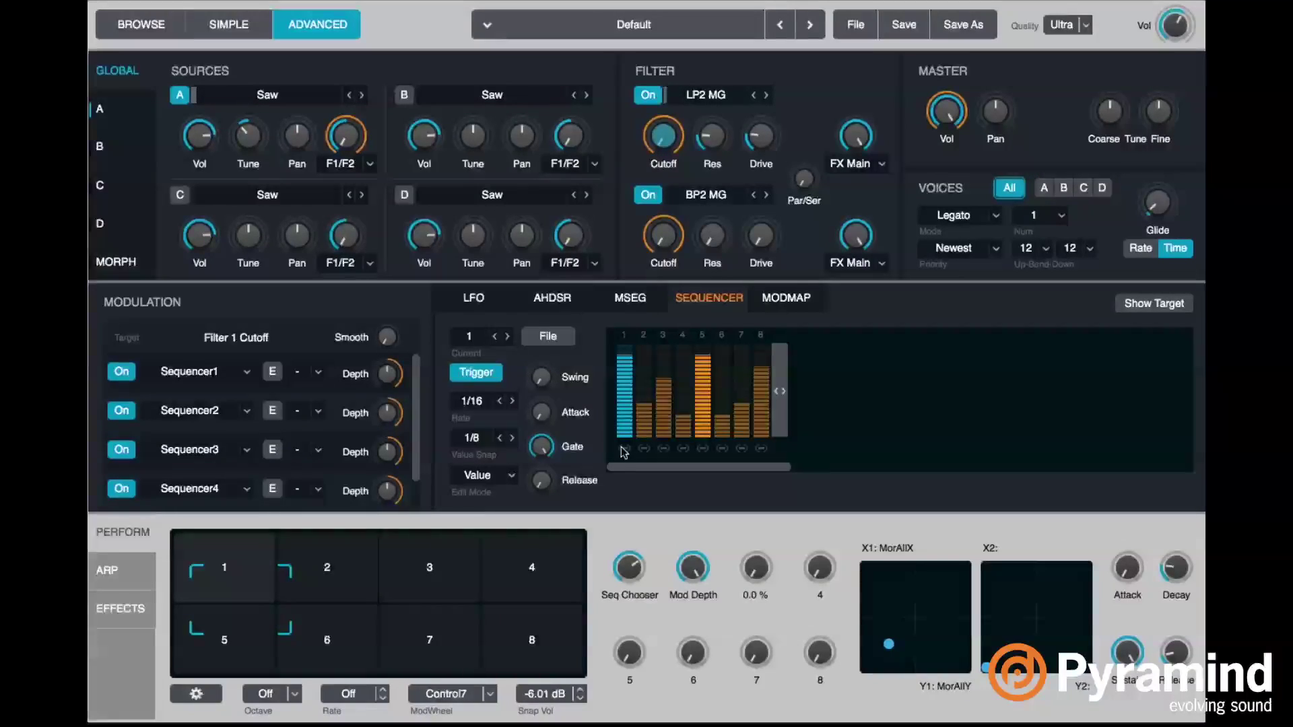
- Tie all steps in sequencers 1, 2, 3 and 4, and add slight smoothing to Filter 1 Cutoff's modulation
{"action": "mouse_move", "coordinate": [537, 450]}
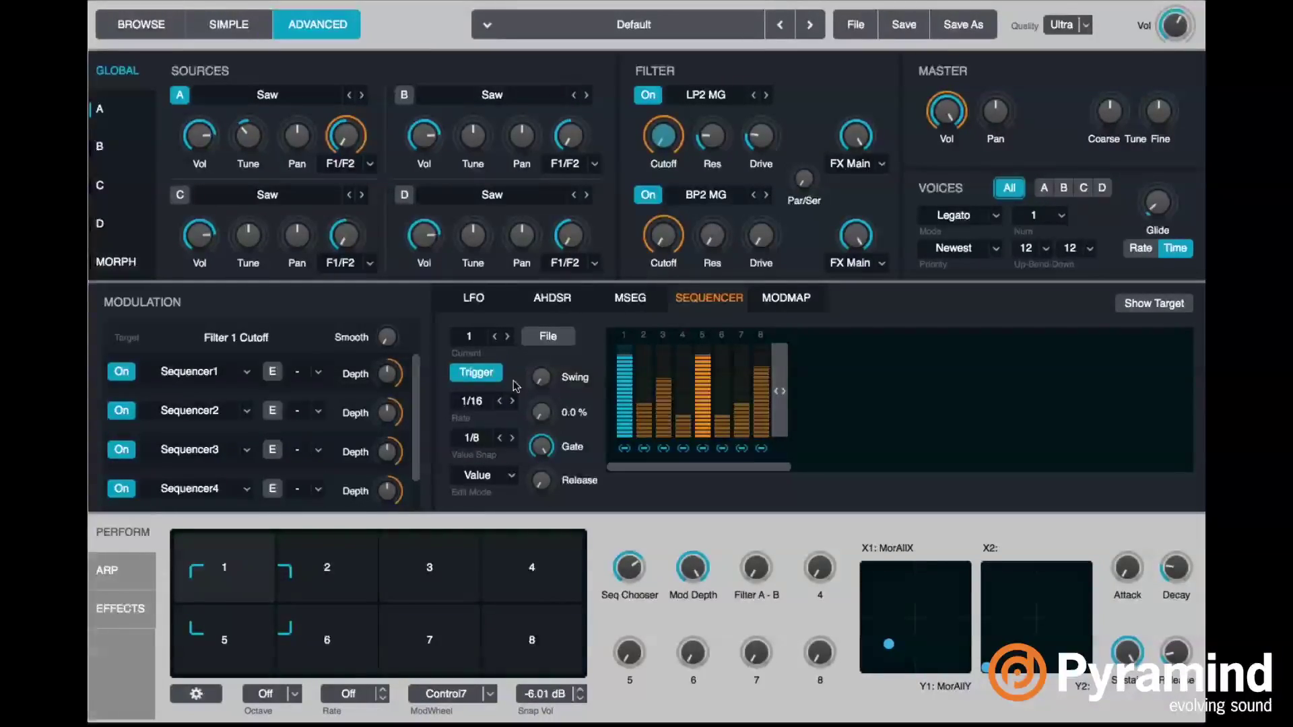
{"action": "left_click", "coordinate": [507, 336]}
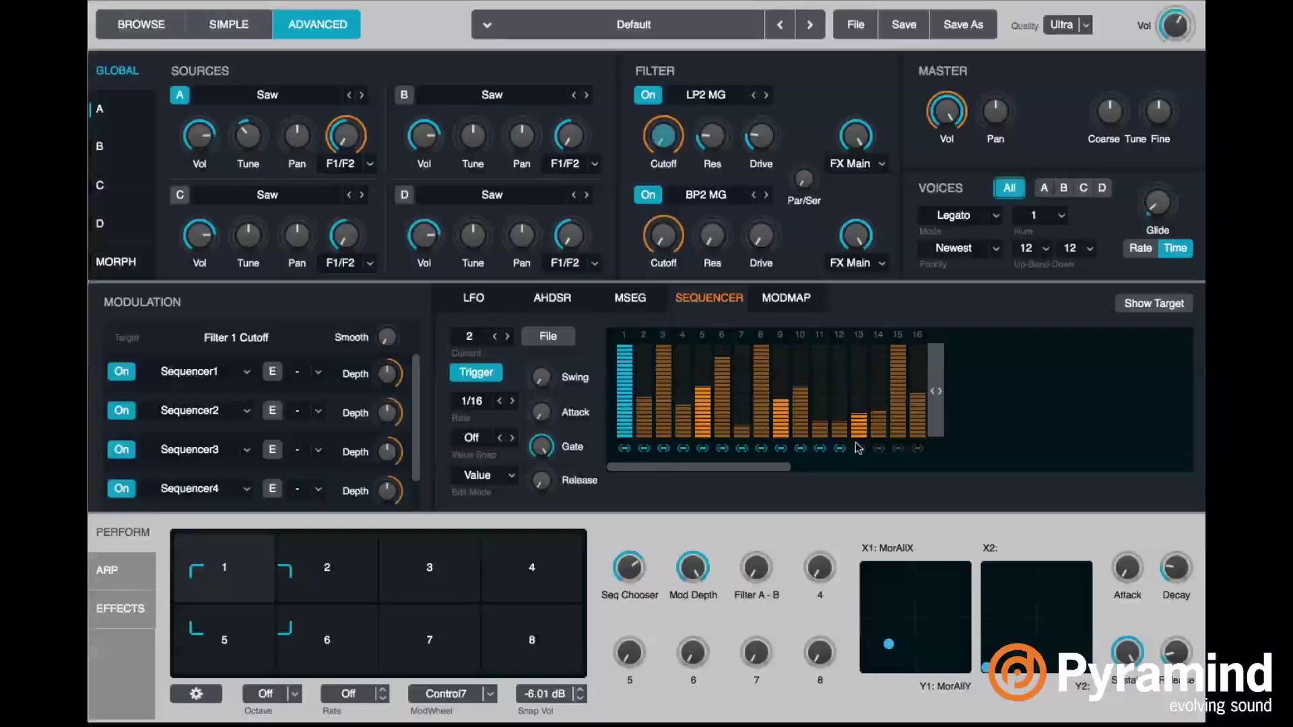
{"action": "left_click", "coordinate": [507, 336]}
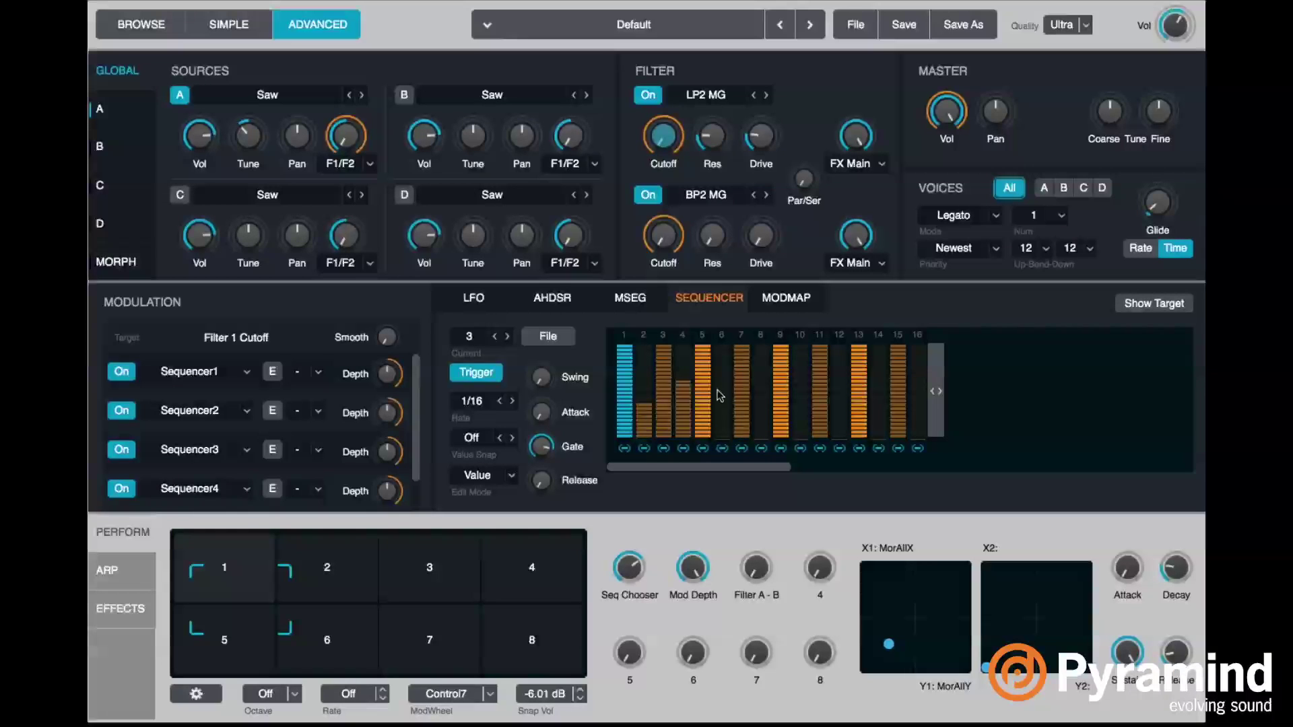
{"action": "left_click", "coordinate": [508, 336]}
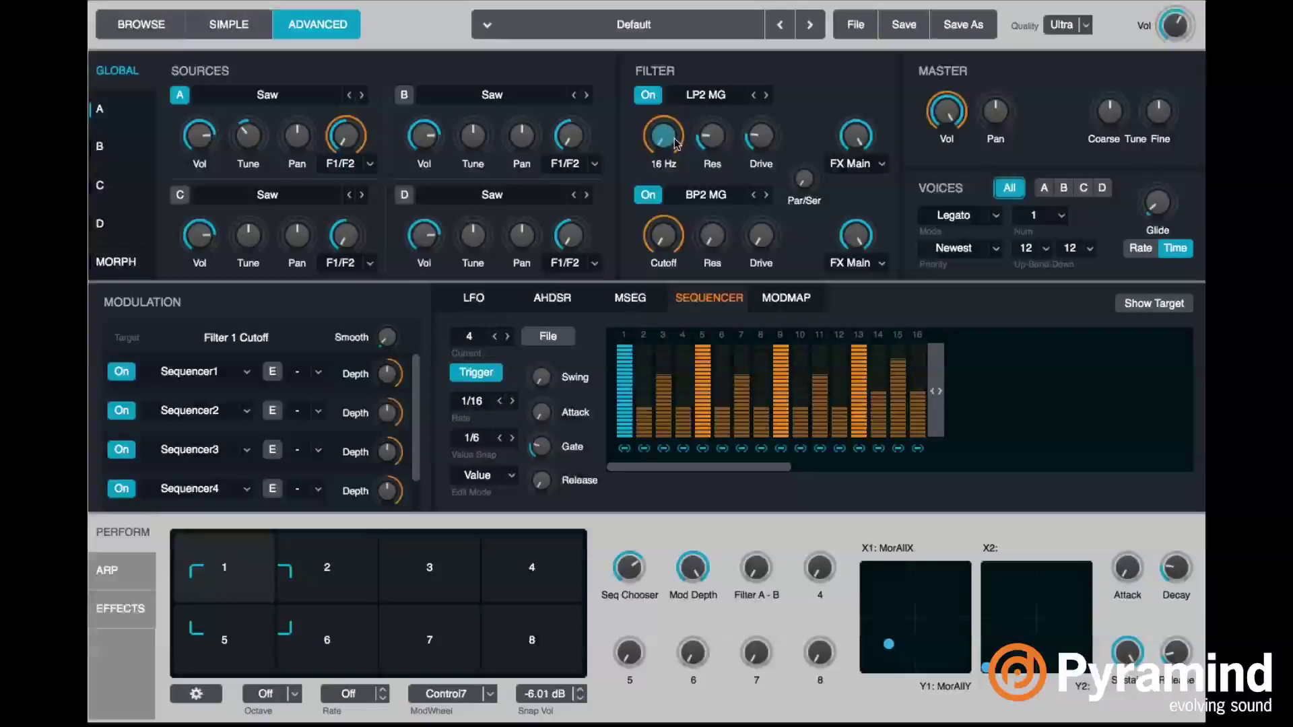
- Set the smoothing of Filter 2 Cutoff's modulation to about 7.36% and audition it by varying Seq Chooser and Mod Depth
{"action": "left_click", "coordinate": [649, 249]}
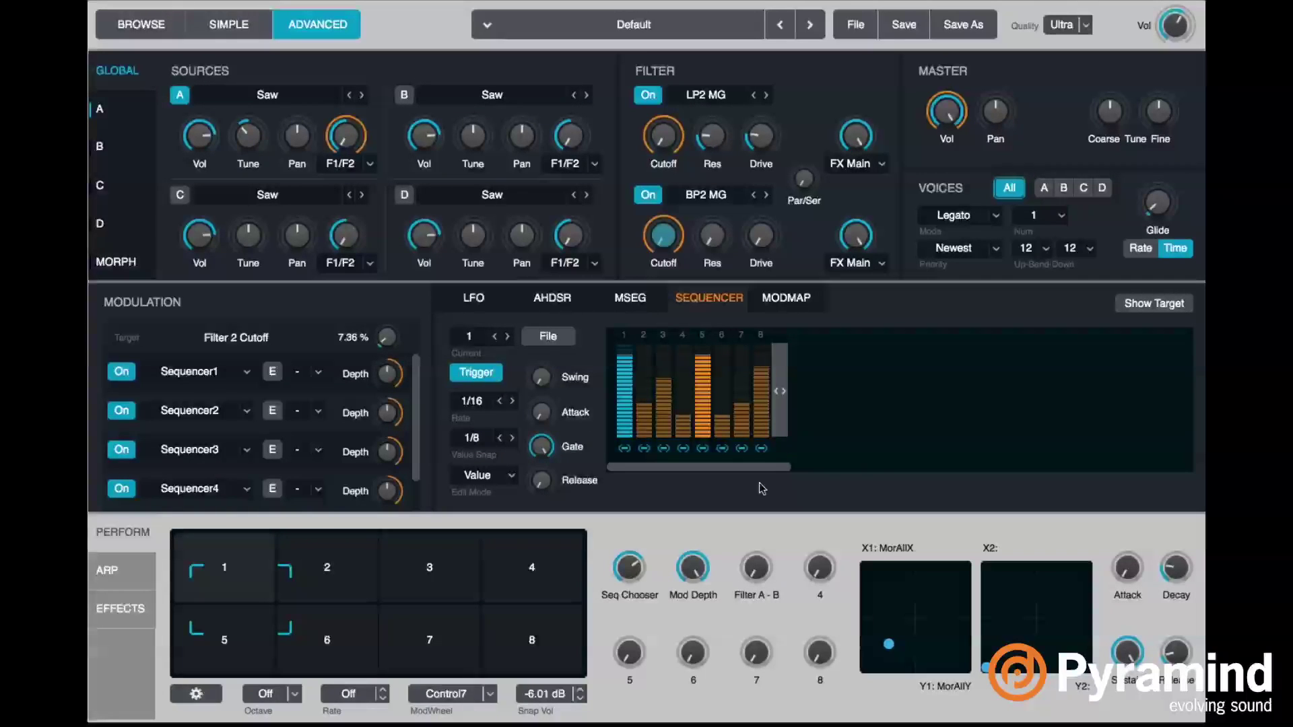
{"action": "mouse_move", "coordinate": [688, 574]}
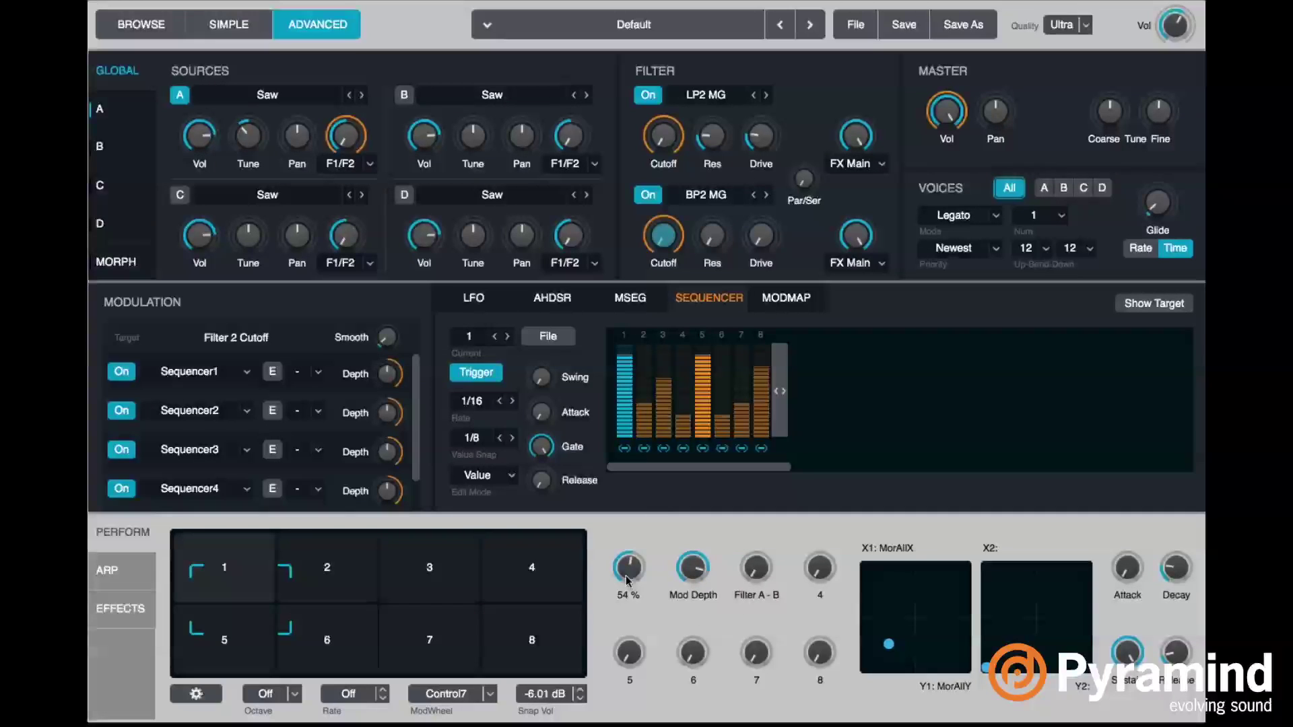
{"action": "mouse_move", "coordinate": [626, 581]}
{"action": "left_mouse_down"}
{"action": "mouse_move", "coordinate": [635, 617]}
{"action": "mouse_move", "coordinate": [633, 579]}
{"action": "left_mouse_up"}
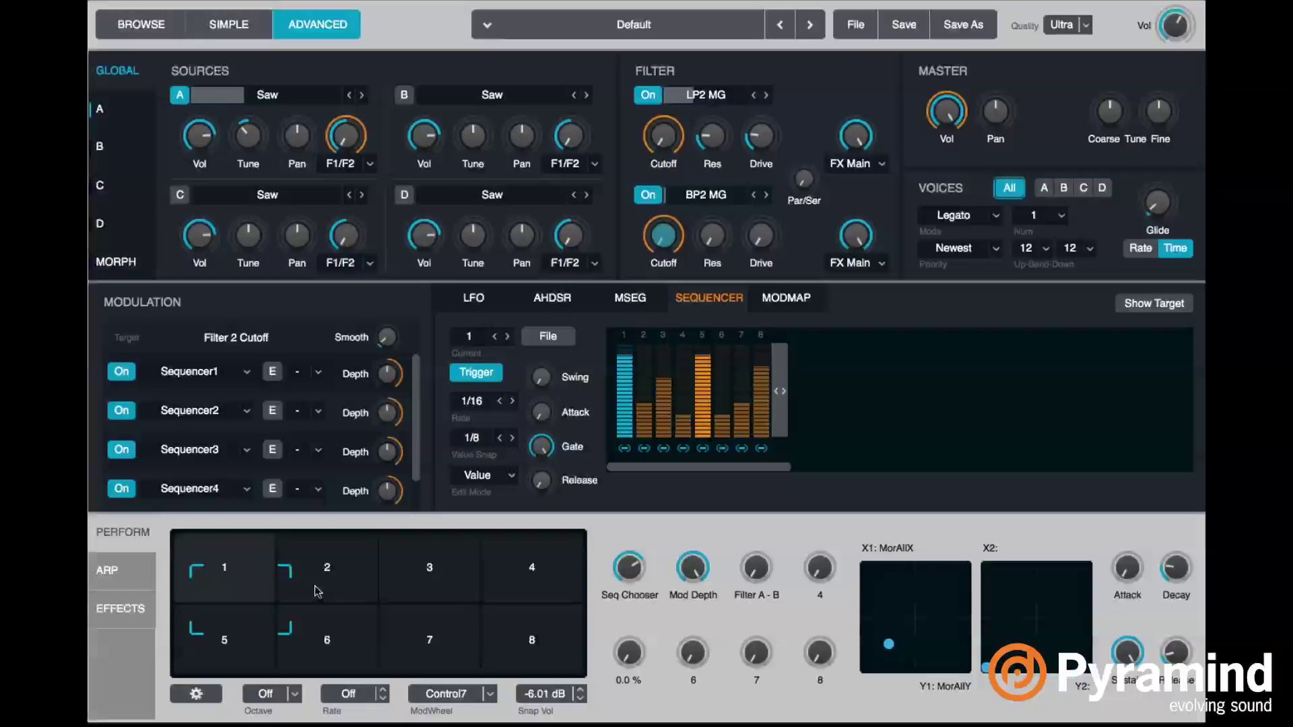
- Store the current performance control settings as snapshot 1
{"action": "right_click", "coordinate": [244, 588]}
{"action": "mouse_move", "coordinate": [330, 562]}
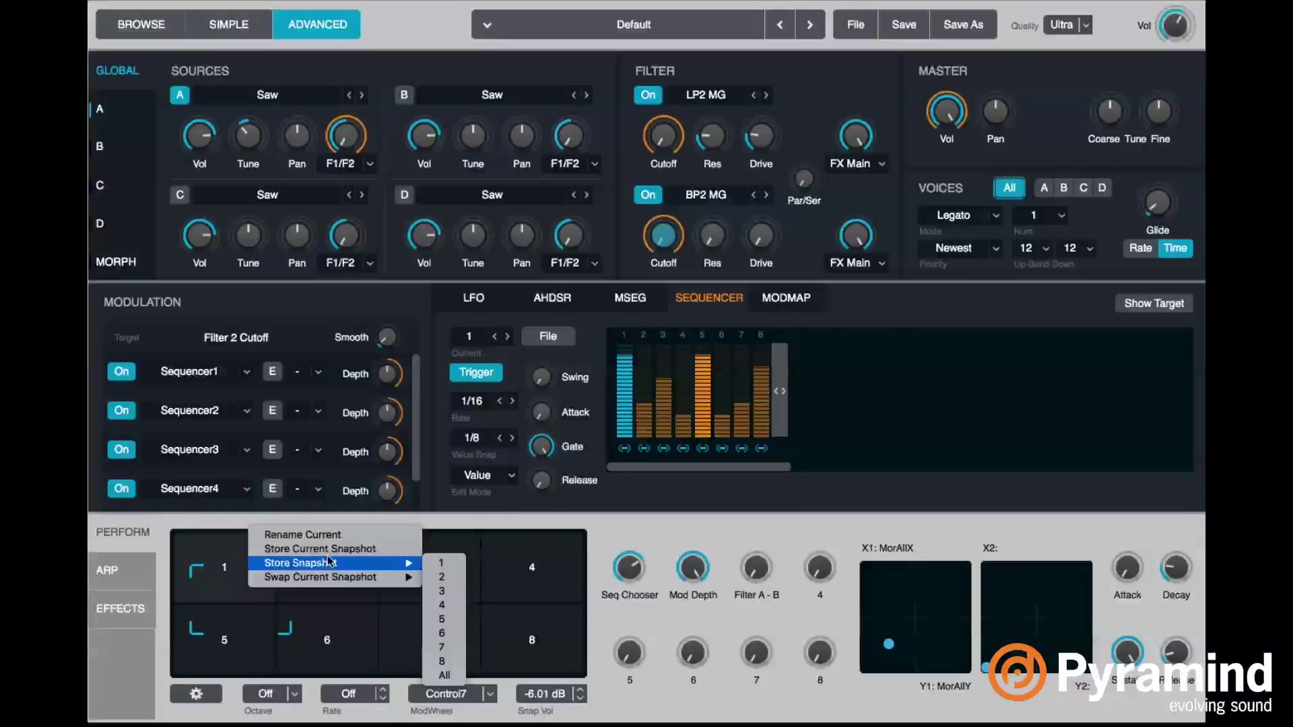
{"action": "left_click", "coordinate": [443, 564]}
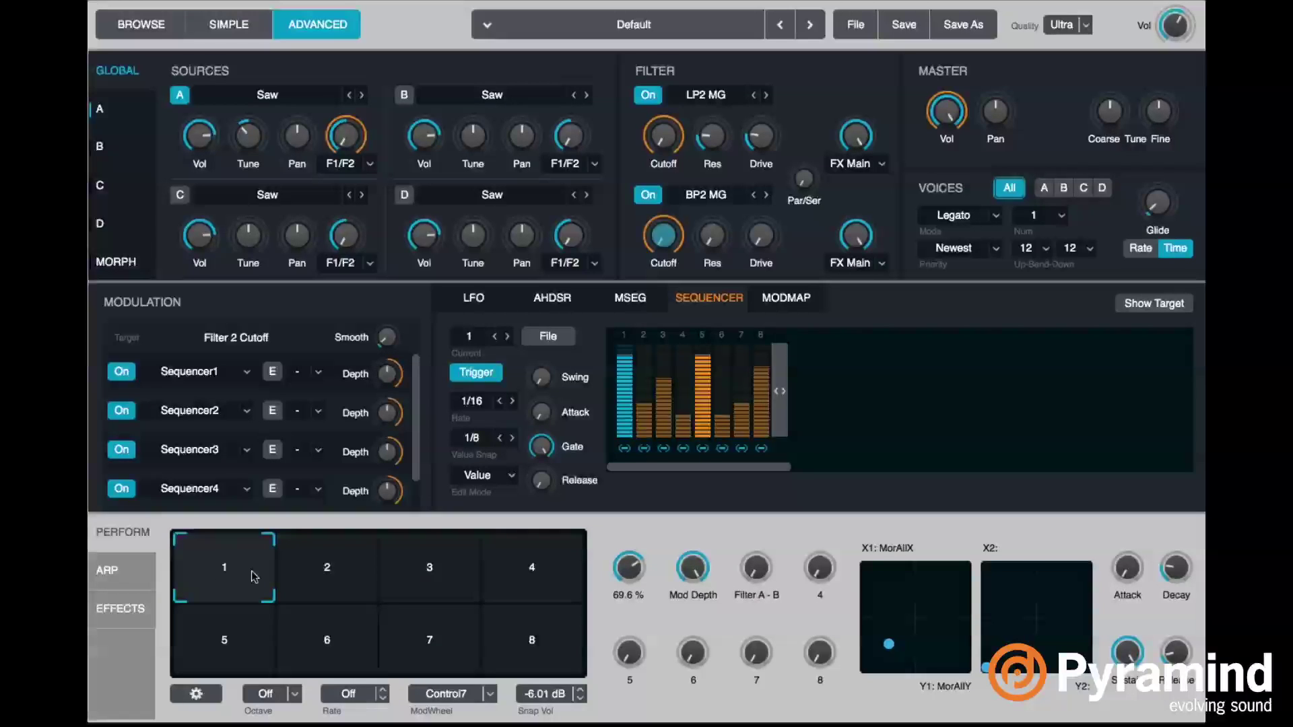
{"action": "right_click", "coordinate": [254, 573]}
{"action": "key", "text": "Escape"}
- In snapshot 2, set Seq Chooser to about 82.4%, raise Mod Depth, put Filter A - B at maximum, and store the snapshot
{"action": "left_click", "coordinate": [337, 575]}
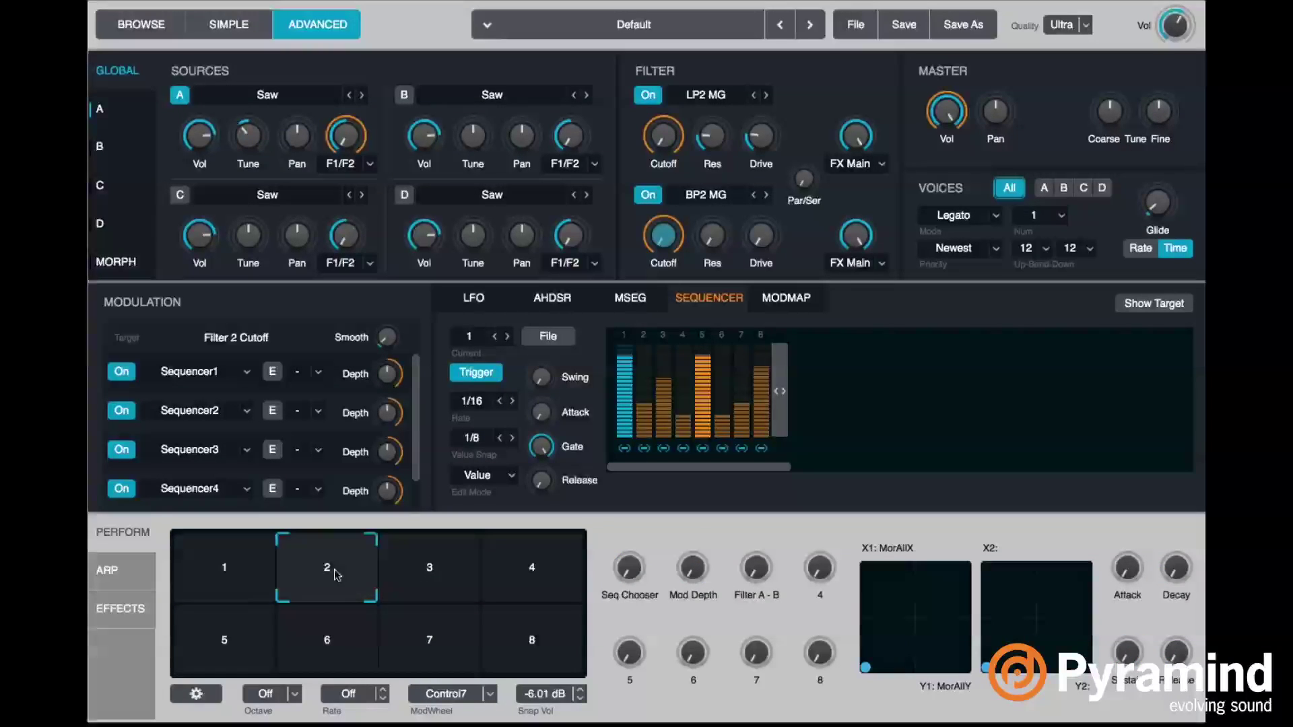
{"action": "left_click_drag", "start_coordinate": [761, 573], "coordinate": [711, 510]}
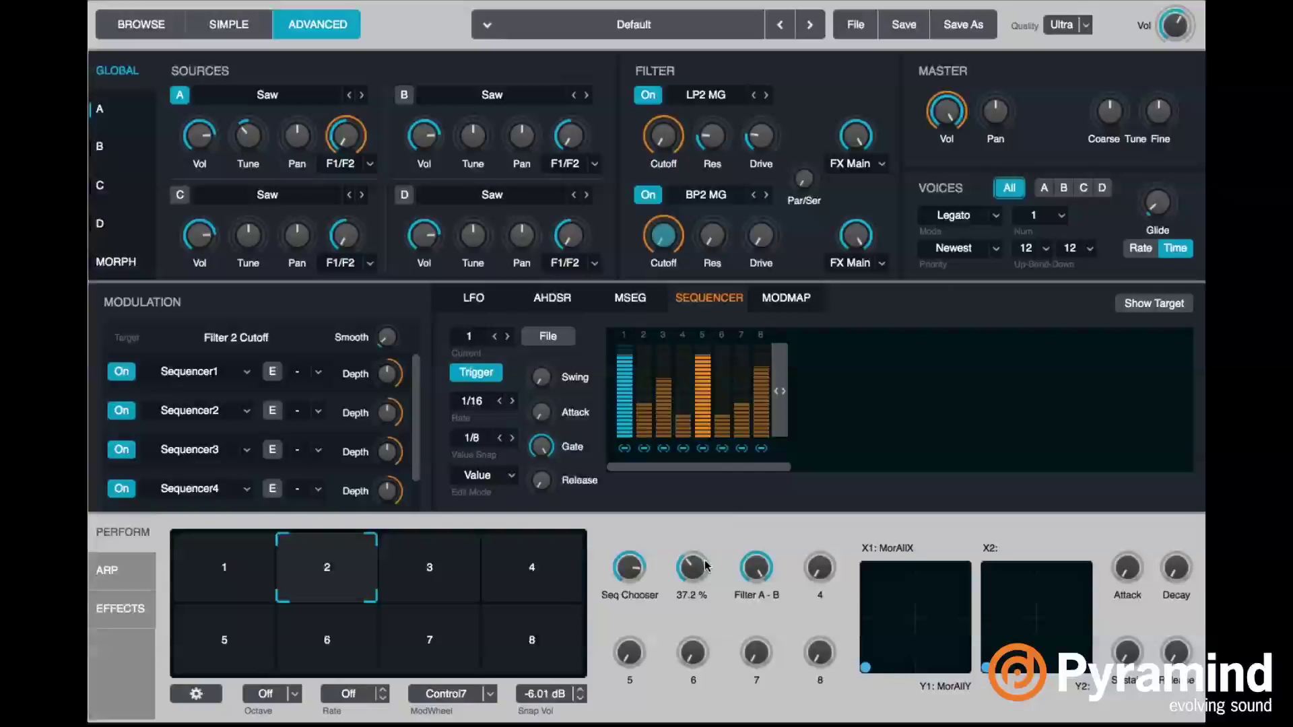
{"action": "right_click", "coordinate": [320, 567]}
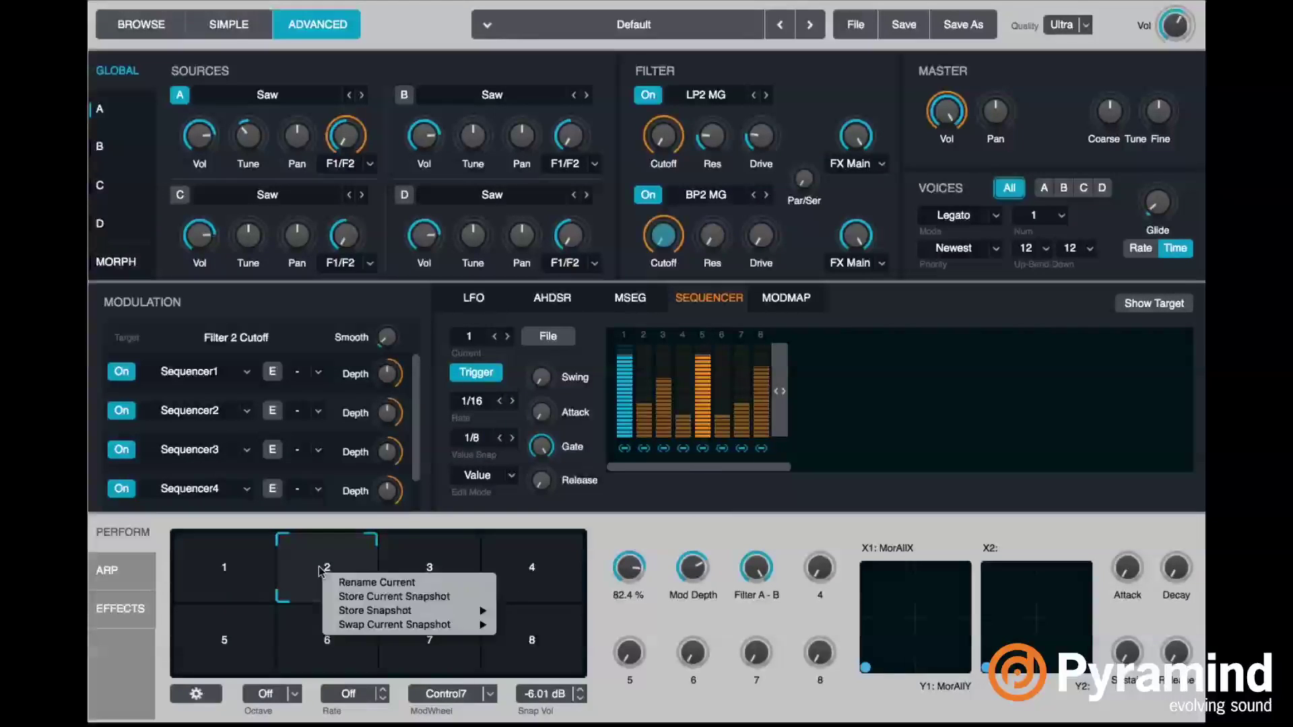
{"action": "left_click", "coordinate": [370, 598]}
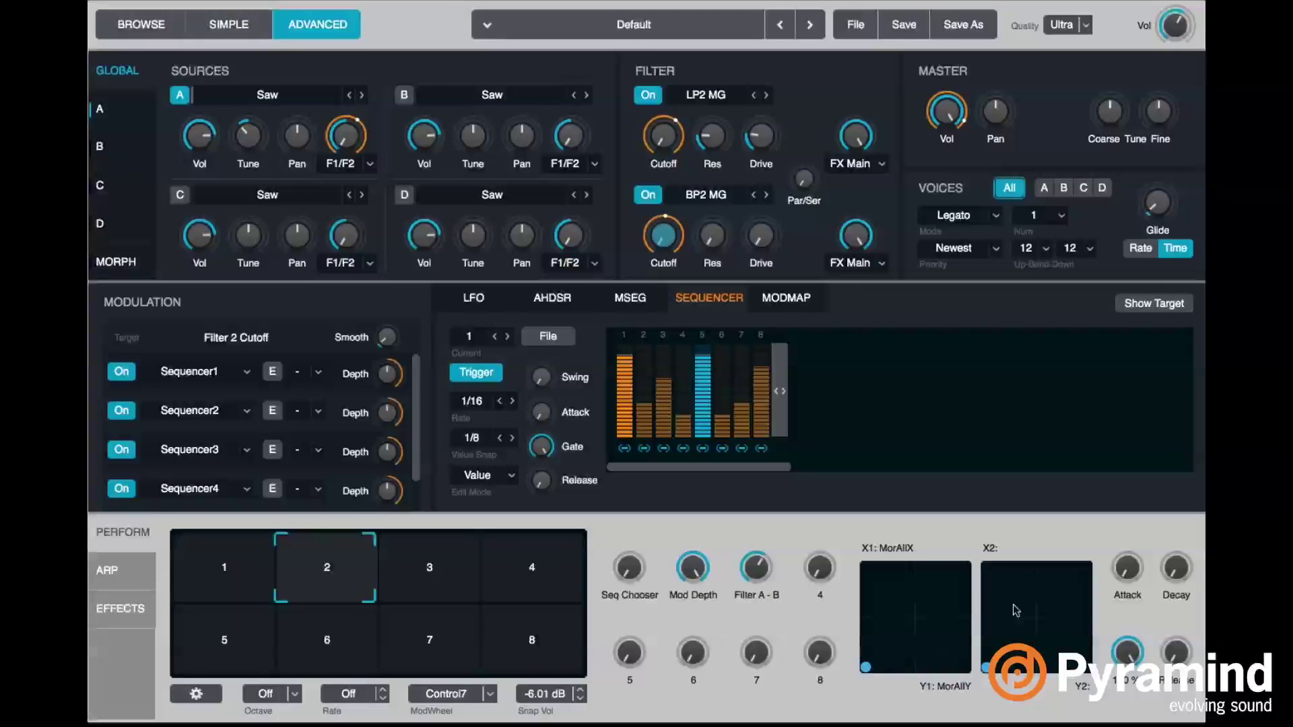
- Move the X1/Y1 pad point near its upper centre, set Seq Chooser to 0%, and store snapshot 2 again
{"action": "left_click_drag", "start_coordinate": [864, 667], "coordinate": [917, 600]}
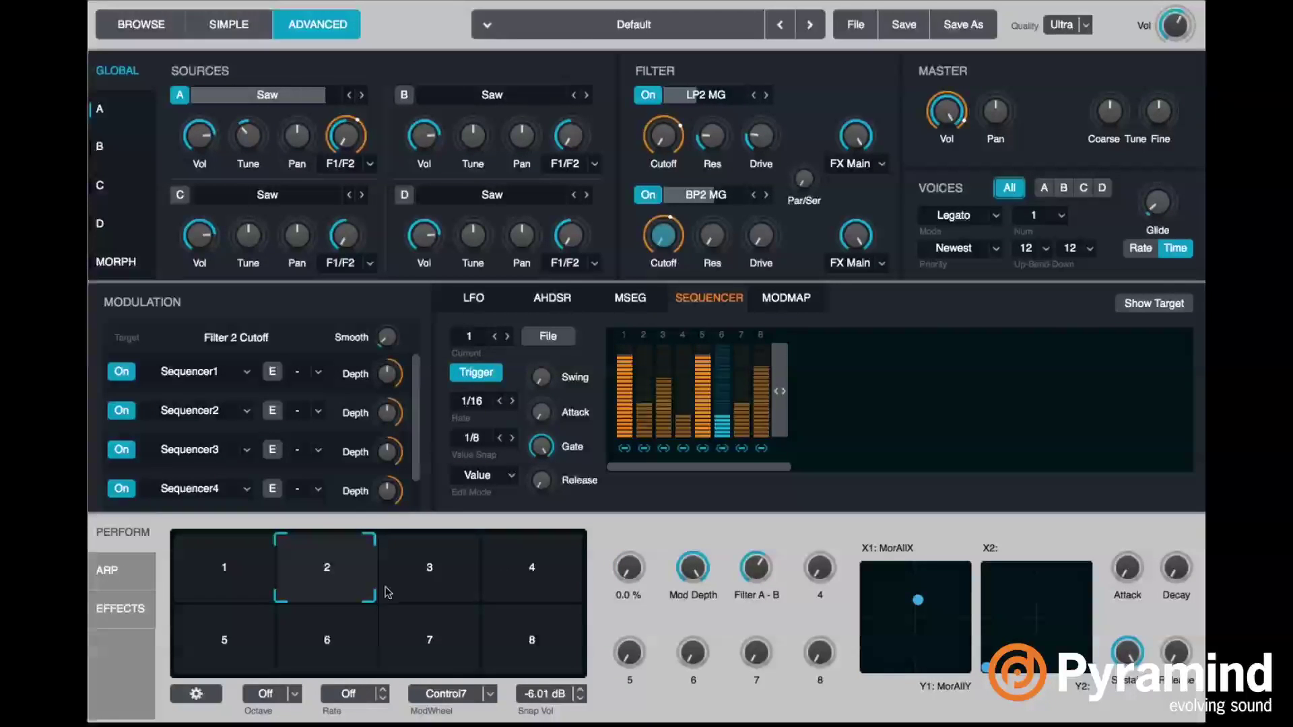
{"action": "right_click", "coordinate": [358, 576]}
{"action": "left_click", "coordinate": [420, 598]}
- Compare snapshots 1 and 2 by switching between them, finish on snapshot 1, and shift the plug-in window aside
{"action": "left_click", "coordinate": [226, 539]}
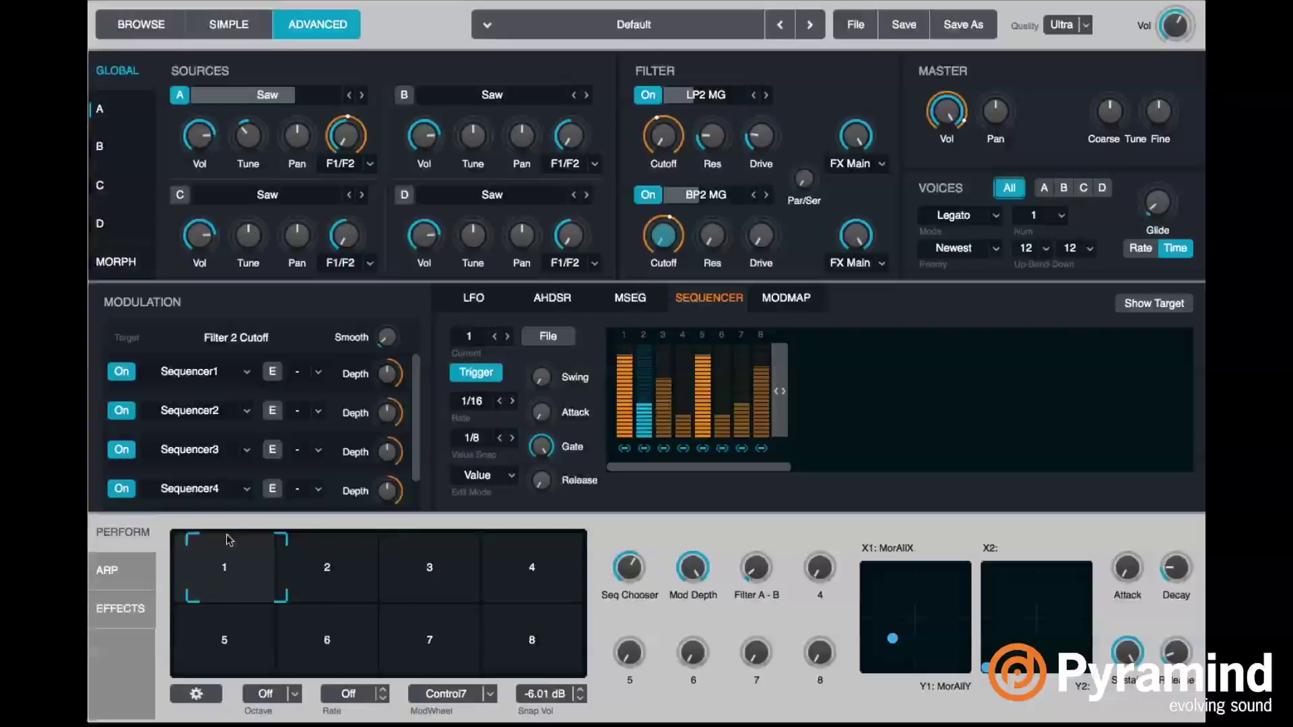
{"action": "left_click", "coordinate": [327, 552]}
{"action": "left_click", "coordinate": [229, 539]}
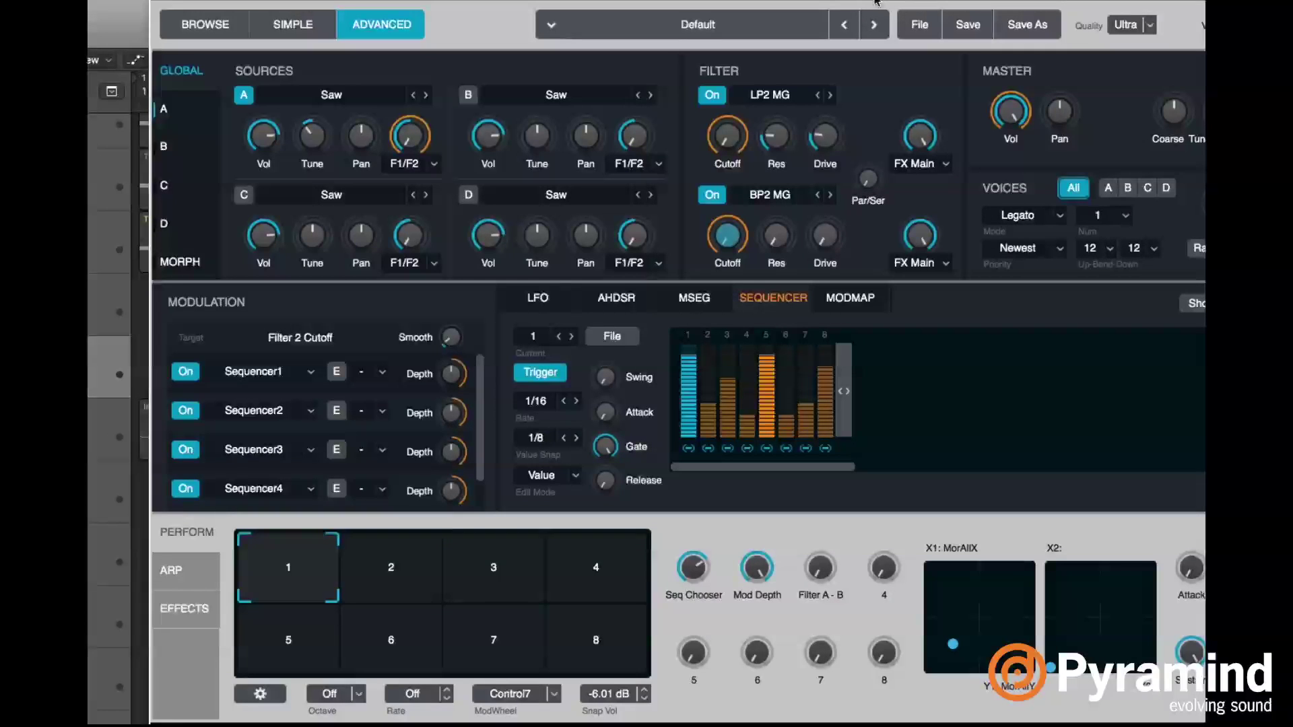
{"action": "left_click_drag", "start_coordinate": [877, 2], "coordinate": [858, 2]}
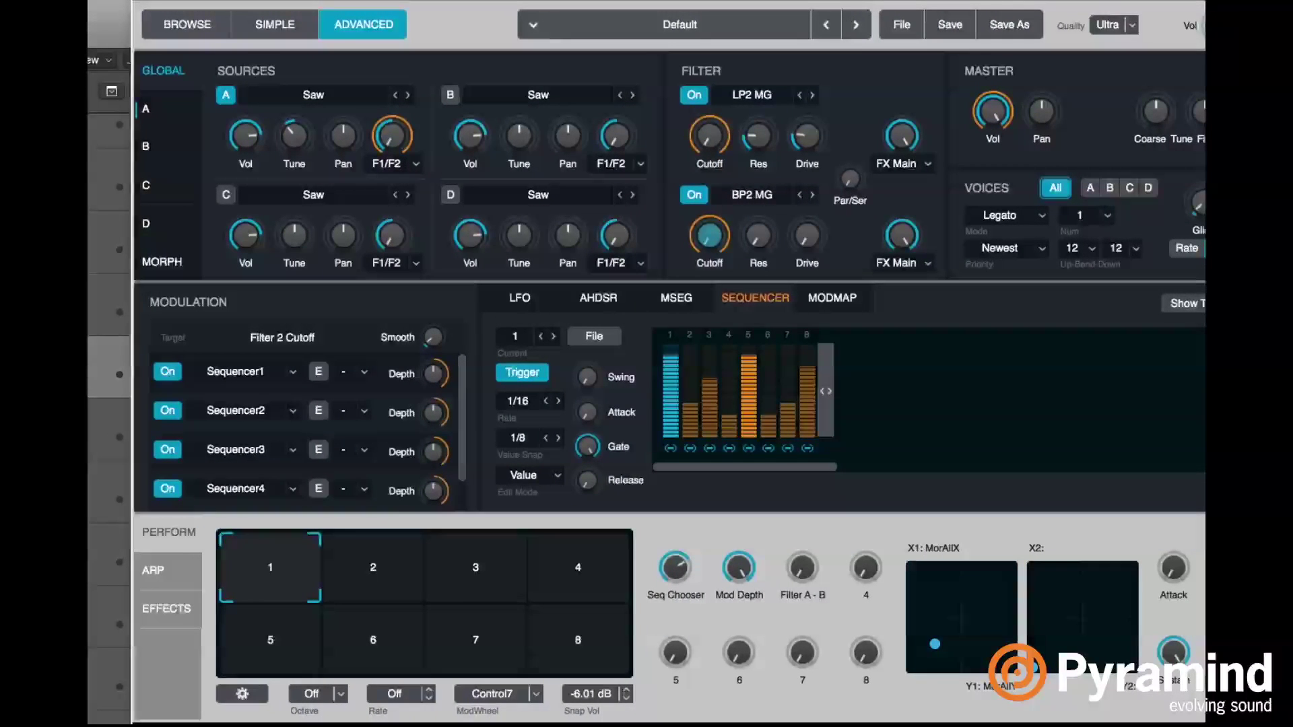